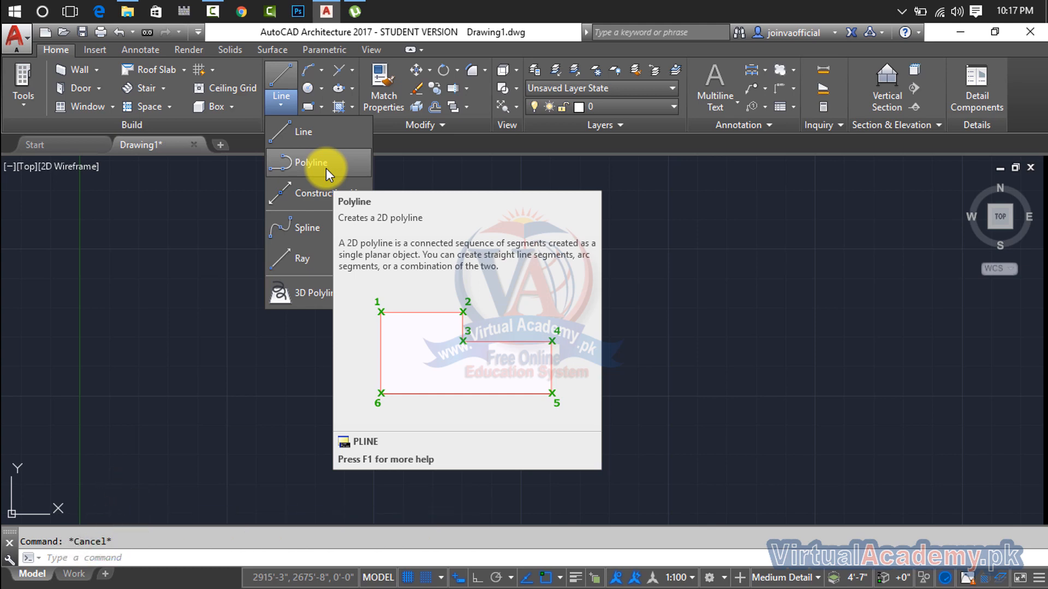
pyautogui.click(620, 229)
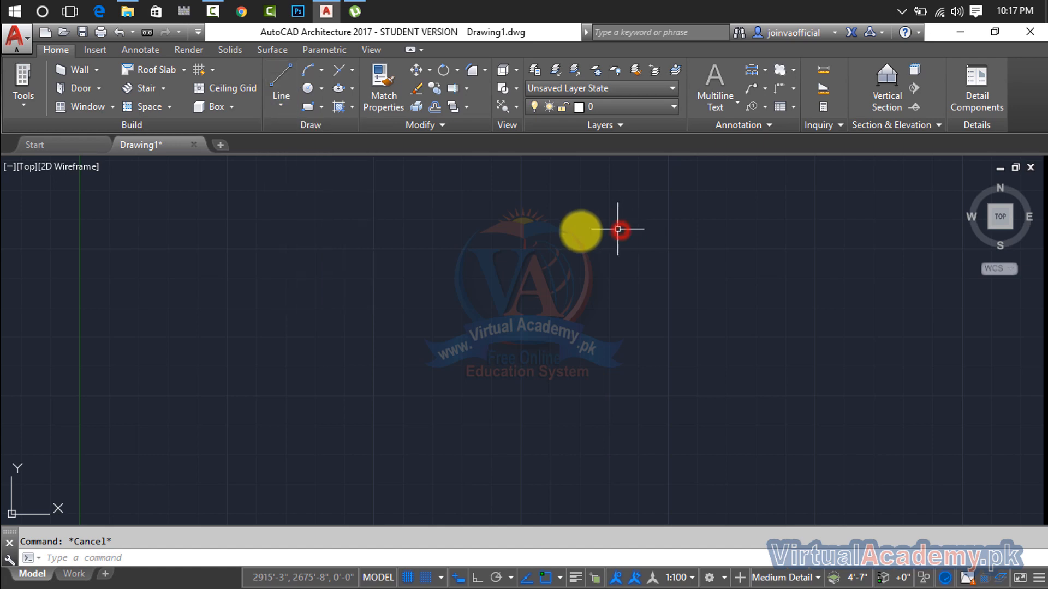
pyautogui.click(336, 219)
pyautogui.click(336, 219)
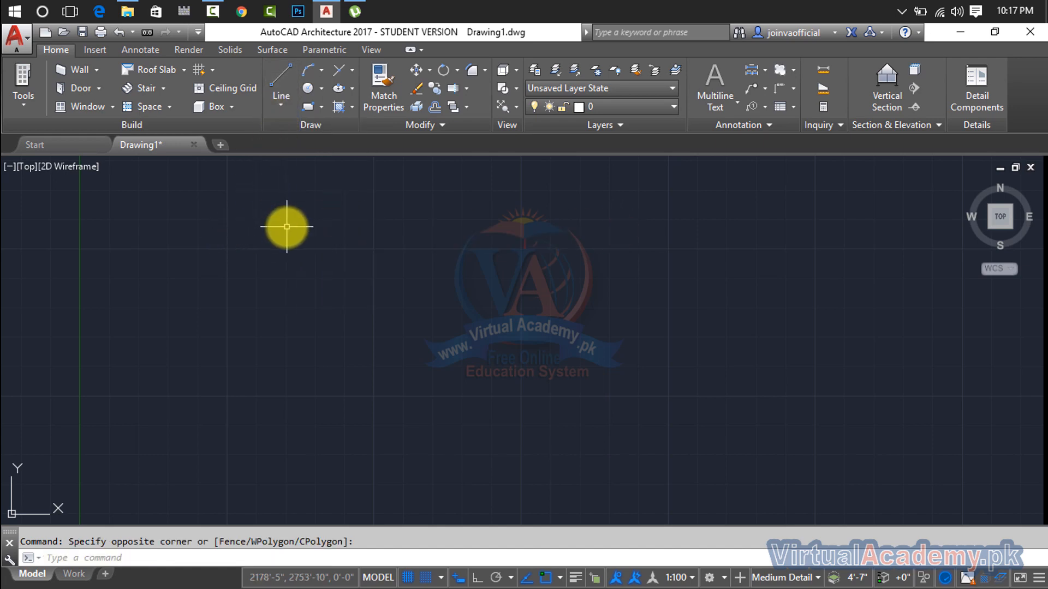
# Draw an open eight-segment freeform polyline across the left and middle of the drawing area and select it as one object
pyautogui.write('pl')
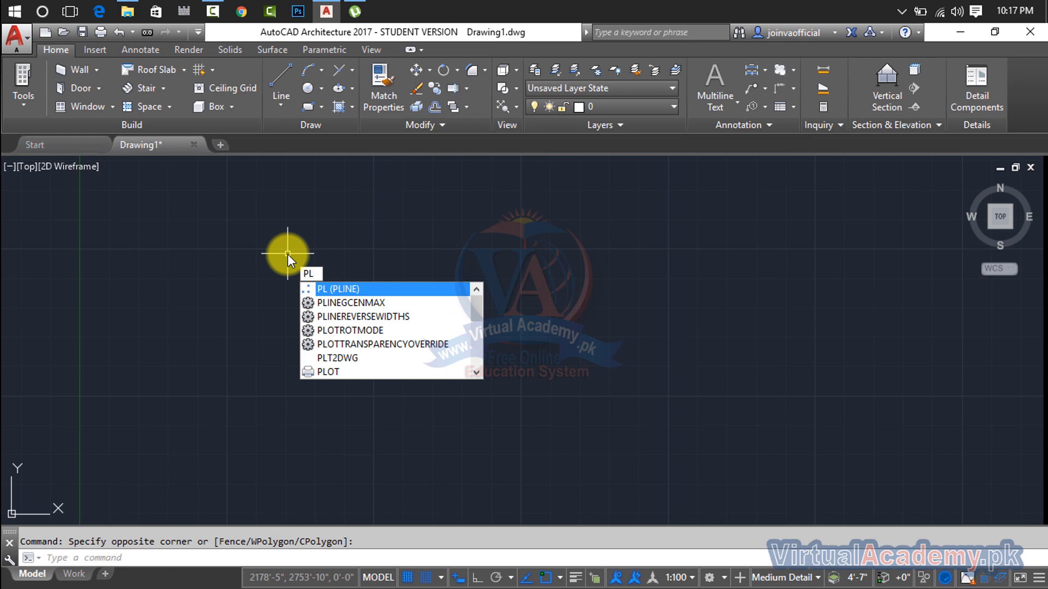
pyautogui.press('Return')
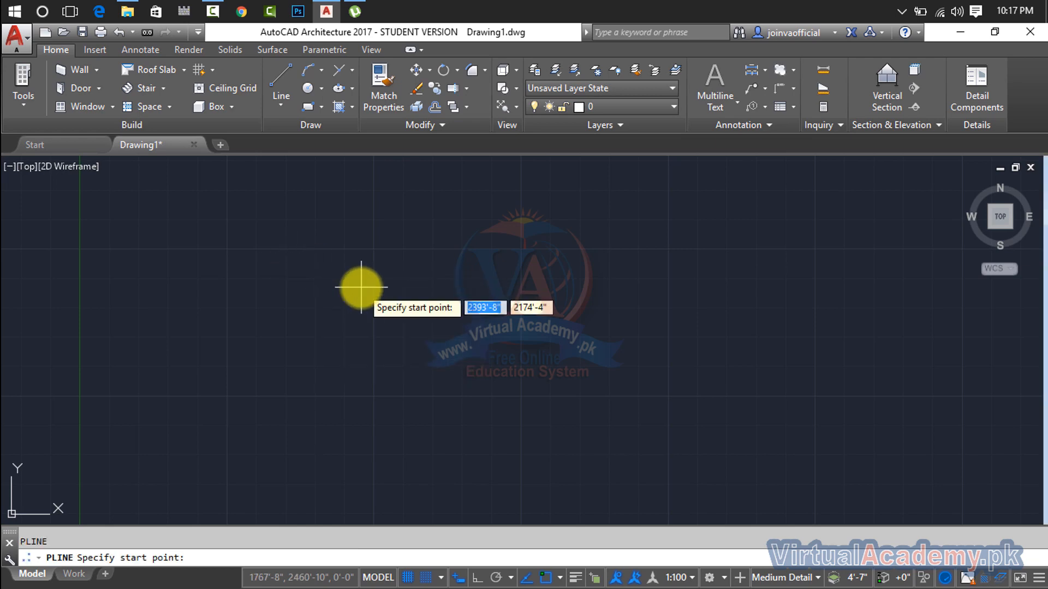
pyautogui.click(172, 213)
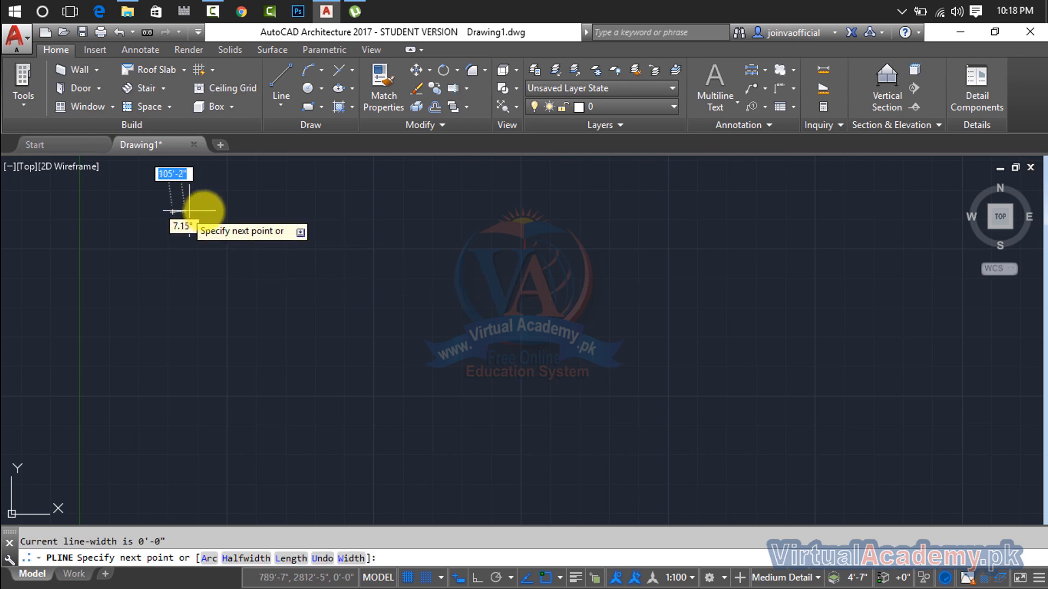
pyautogui.click(536, 223)
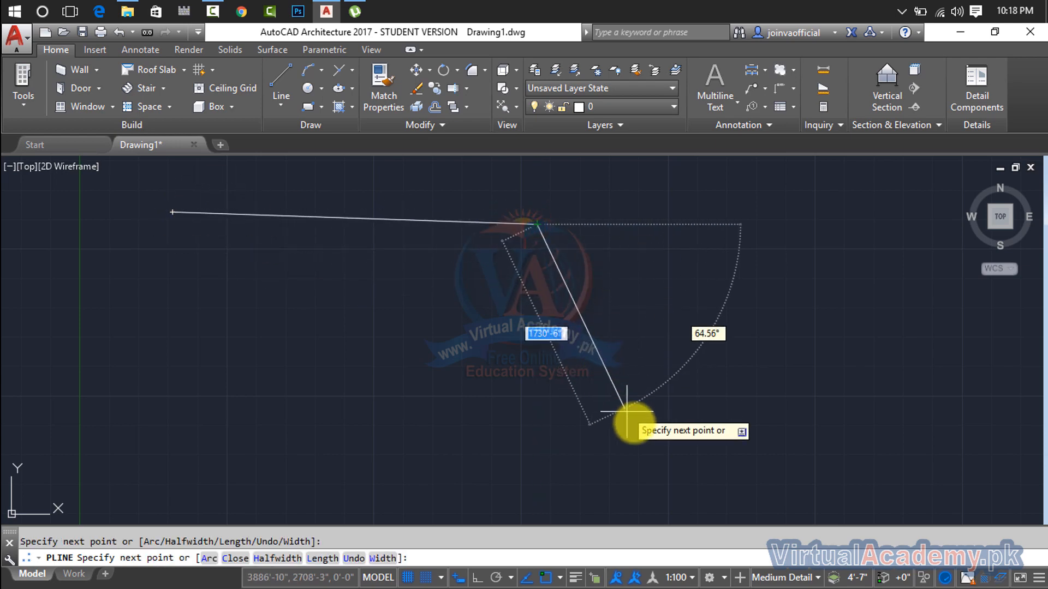
pyautogui.click(671, 464)
pyautogui.click(304, 398)
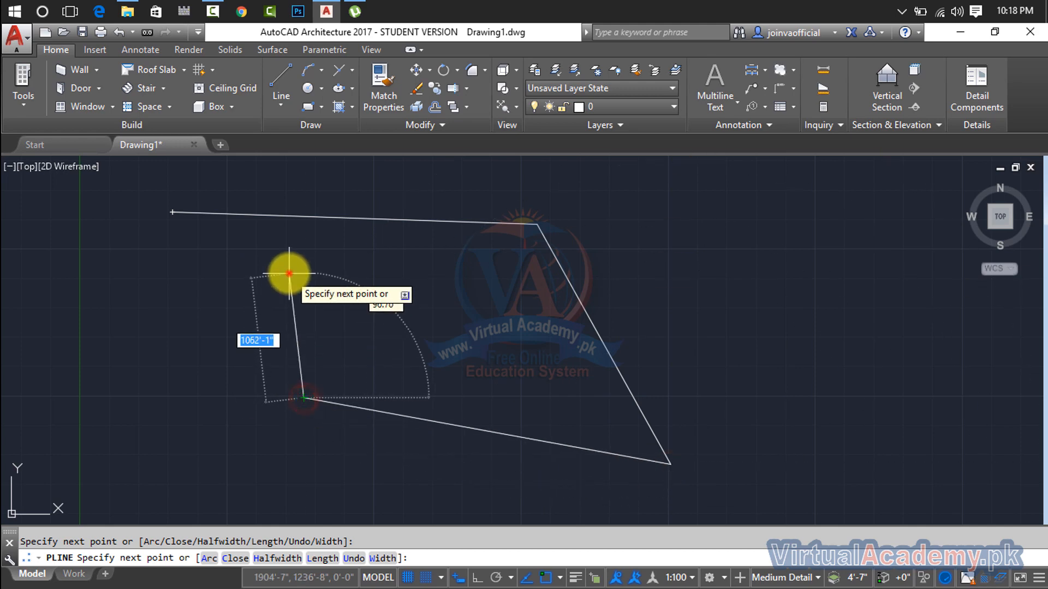
pyautogui.click(289, 273)
pyautogui.click(161, 311)
pyautogui.click(161, 447)
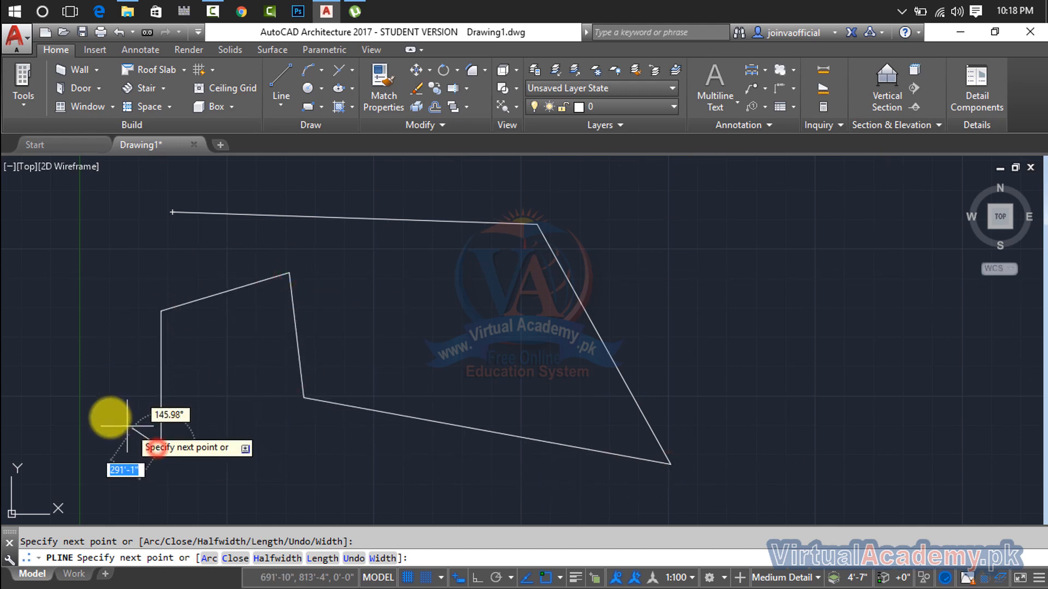
pyautogui.click(80, 406)
pyautogui.click(96, 233)
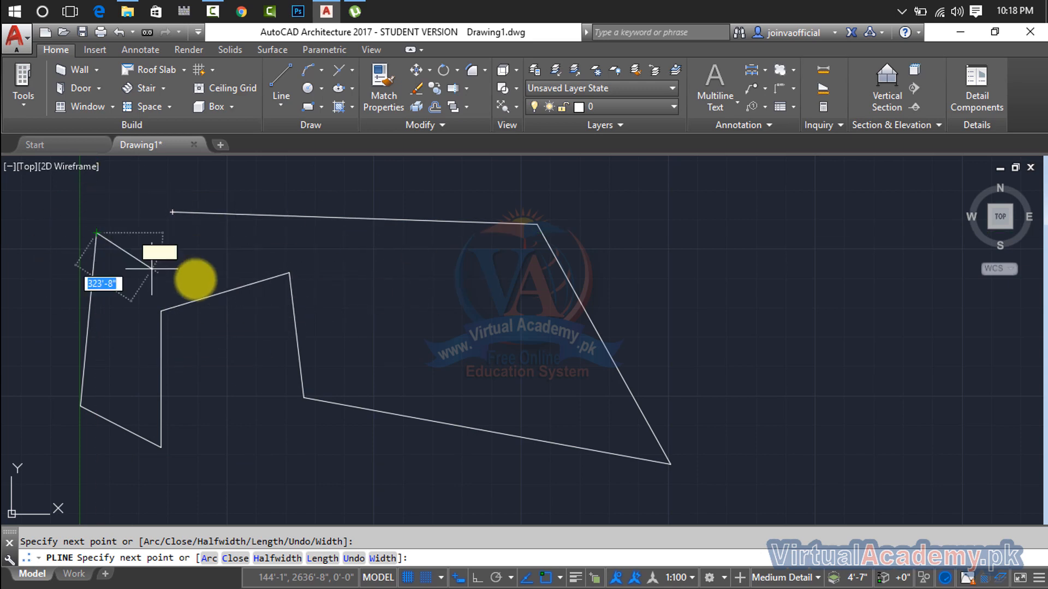
pyautogui.press('Escape')
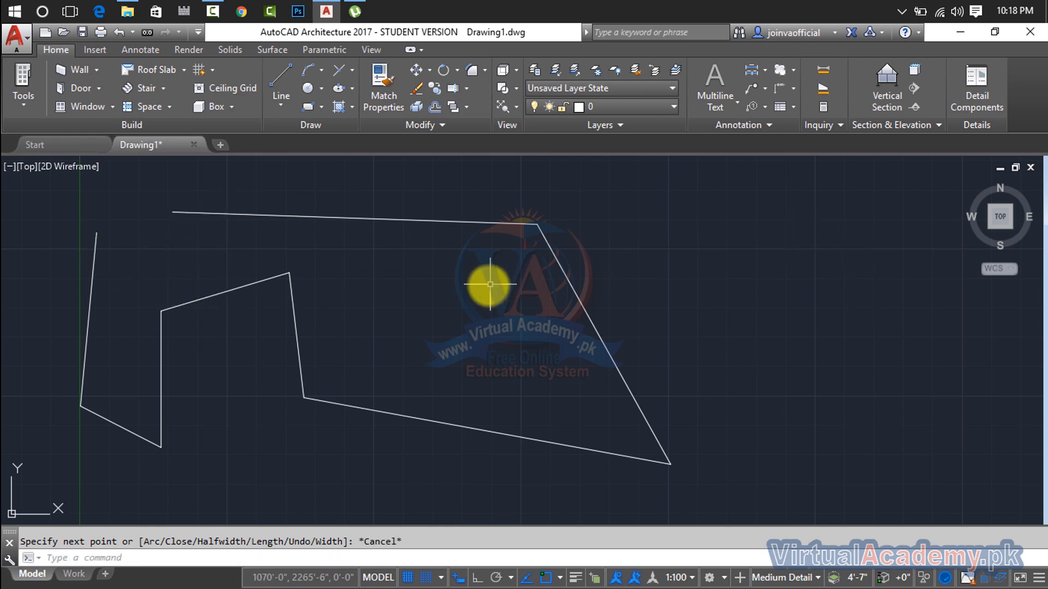
pyautogui.click(568, 281)
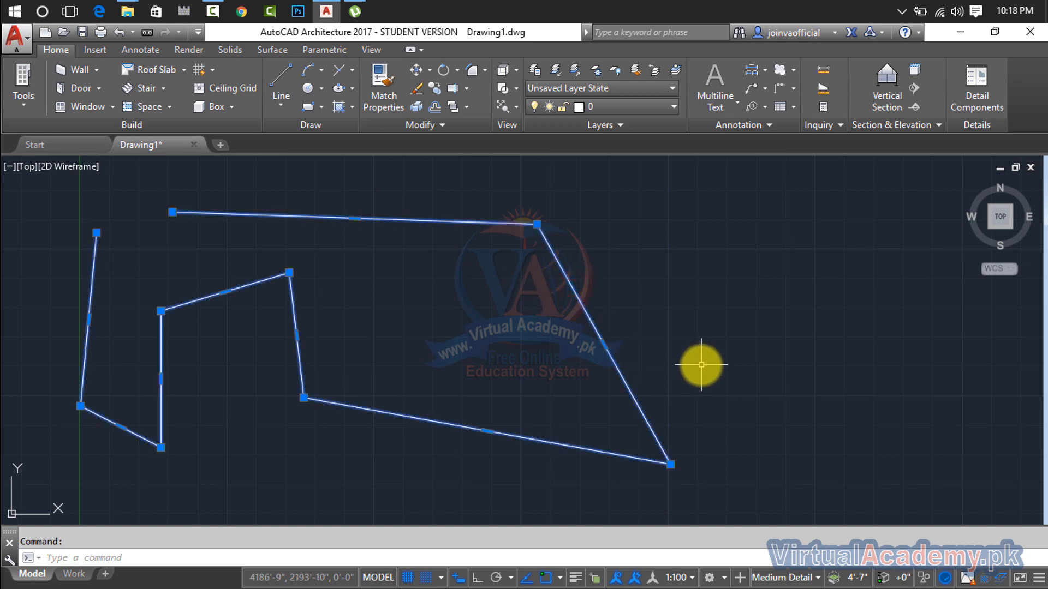
# Draw a chain of seven connected segments with the Line command beside the polyline, leaving its ends open
pyautogui.click(277, 102)
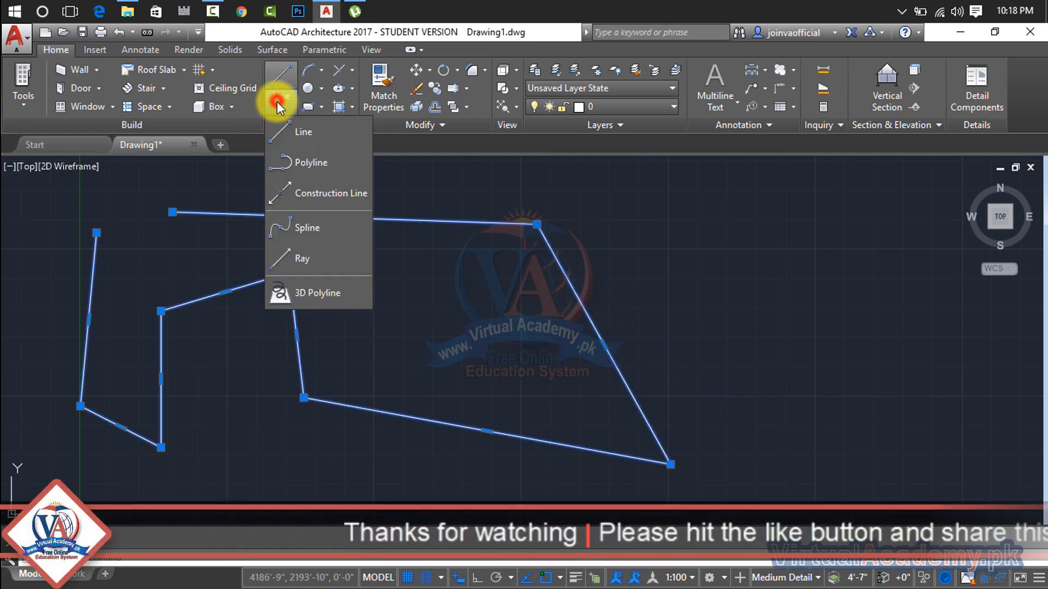
pyautogui.click(295, 136)
pyautogui.click(655, 260)
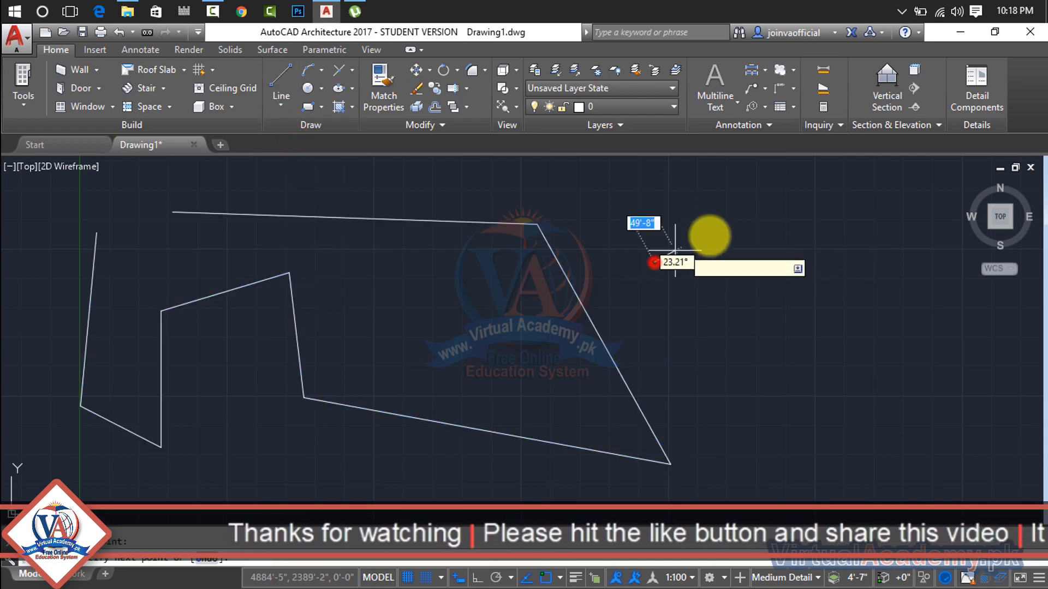
pyautogui.click(835, 177)
pyautogui.click(965, 384)
pyautogui.click(873, 448)
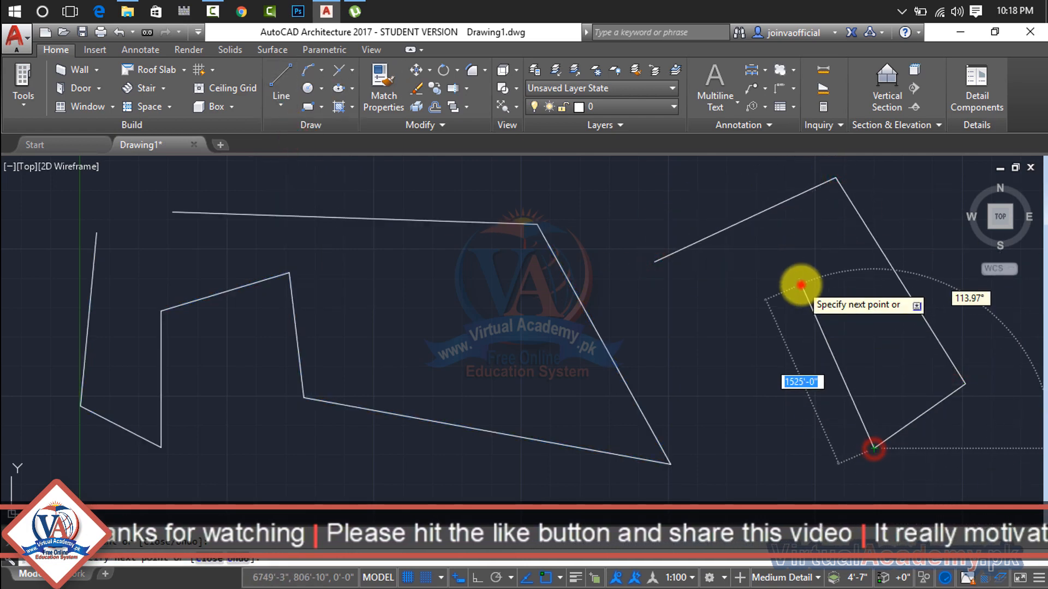
pyautogui.click(801, 285)
pyautogui.click(737, 418)
pyautogui.click(665, 327)
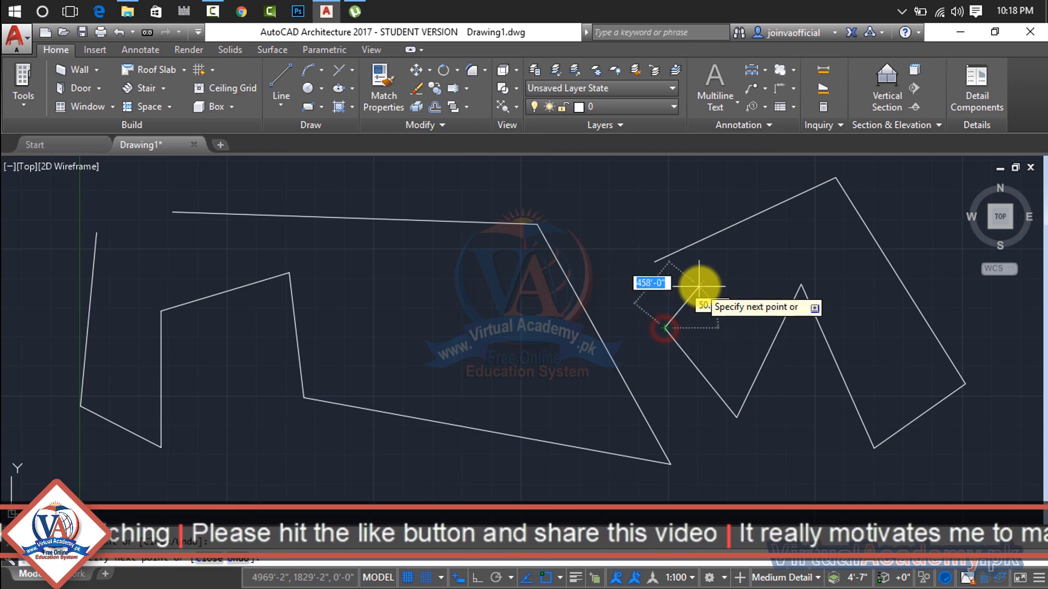
pyautogui.click(698, 285)
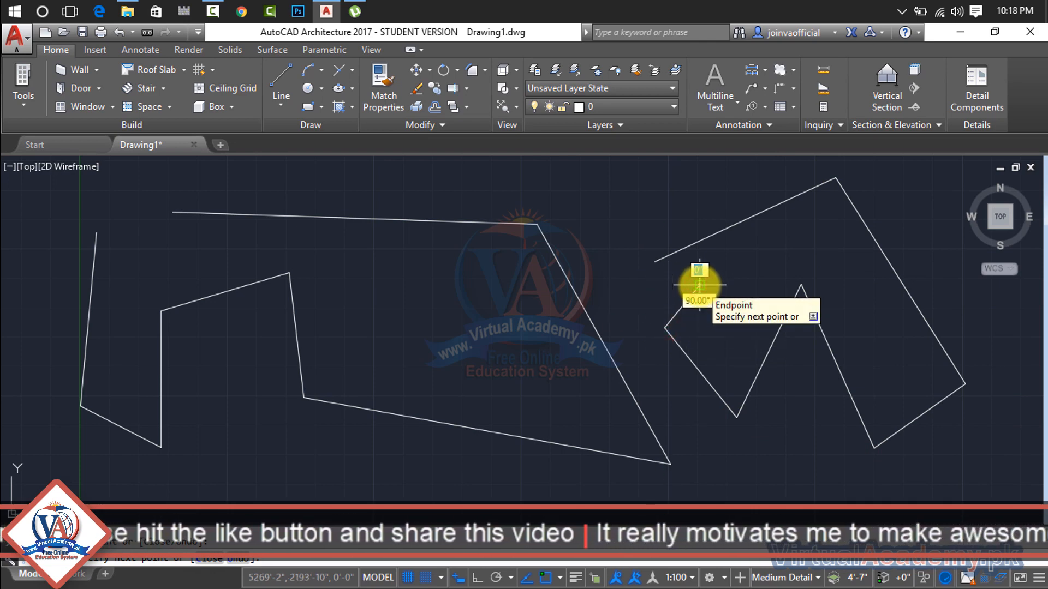
pyautogui.press('Escape')
# Select five of the line segments individually and the polyline as a whole to compare their behaviour, and clear the selection
pyautogui.click(698, 242)
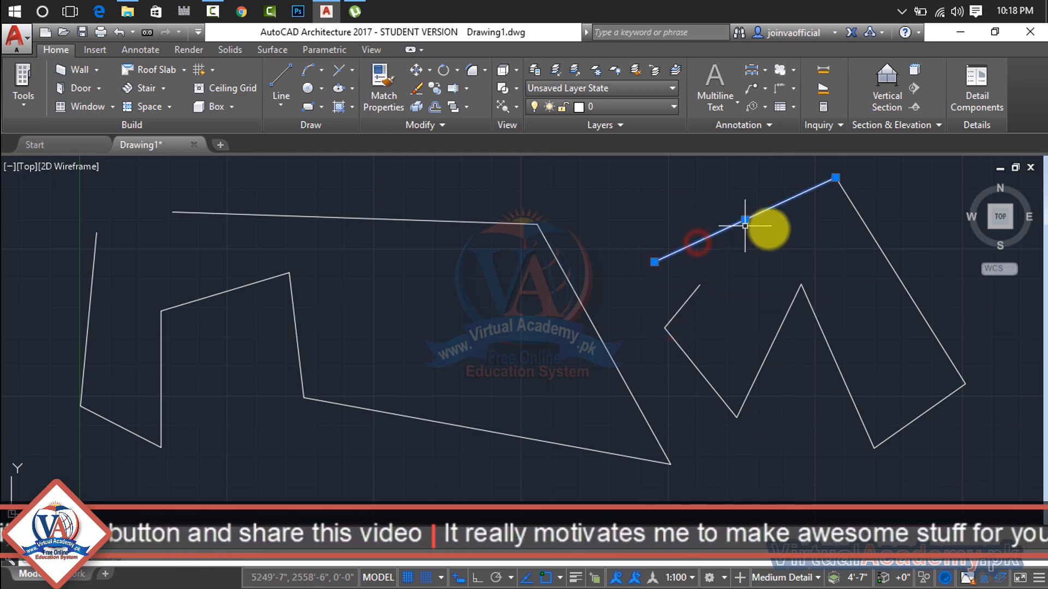
pyautogui.click(888, 266)
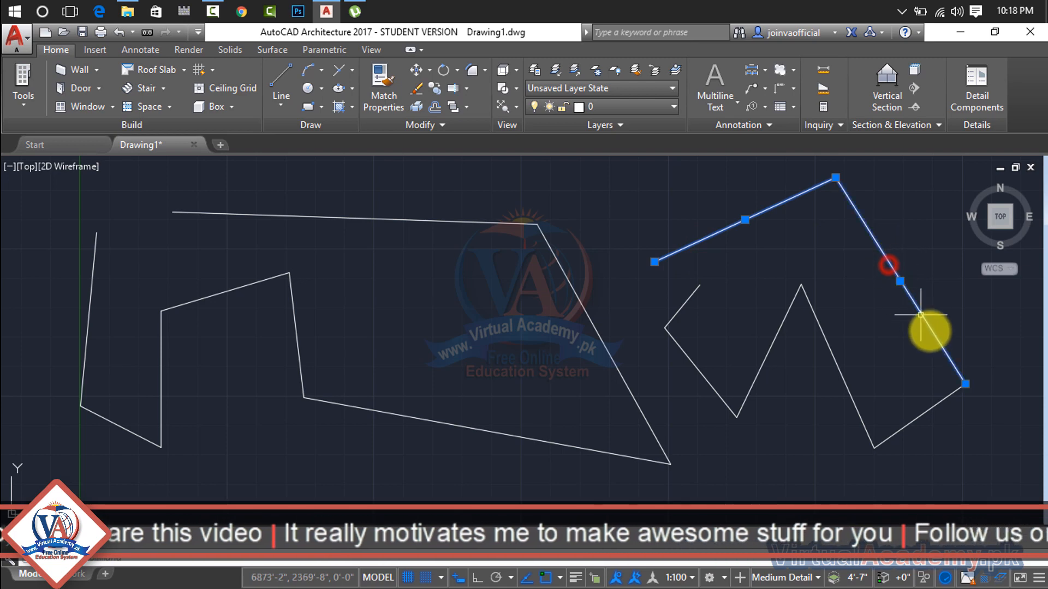
pyautogui.click(931, 407)
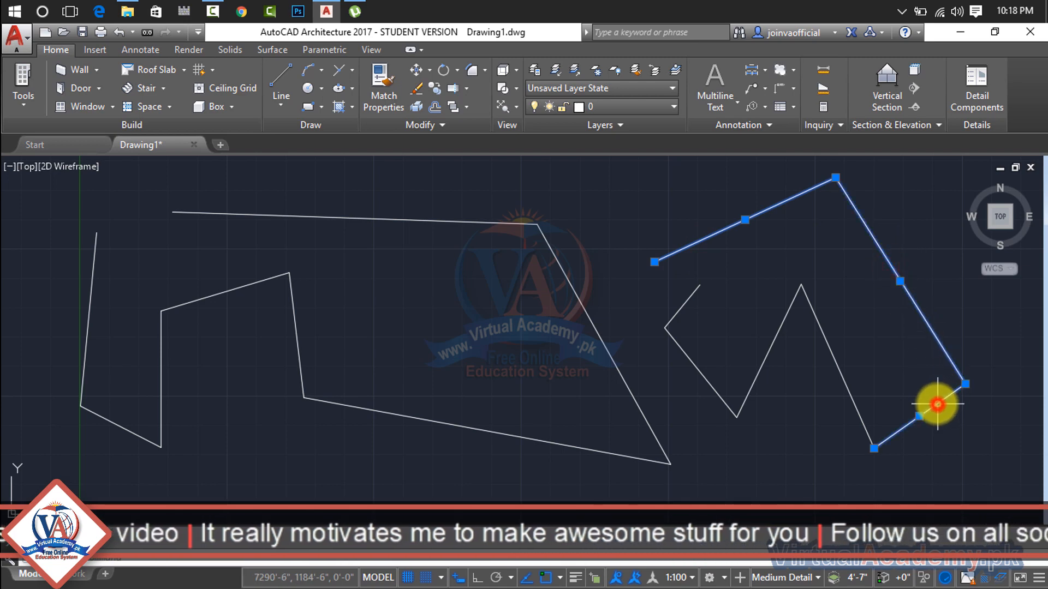
pyautogui.click(831, 359)
pyautogui.click(768, 350)
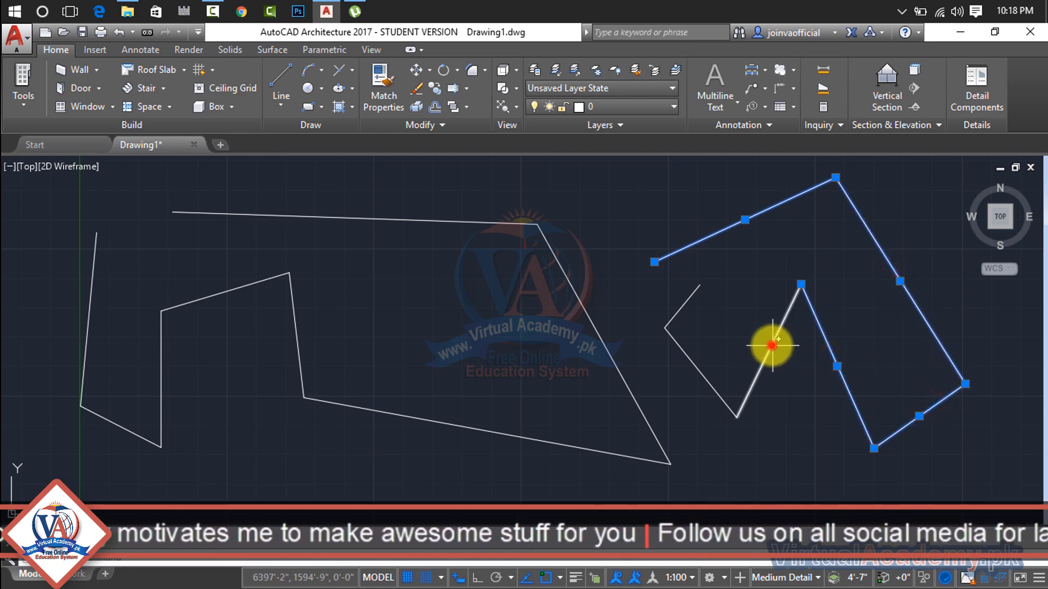
pyautogui.click(579, 300)
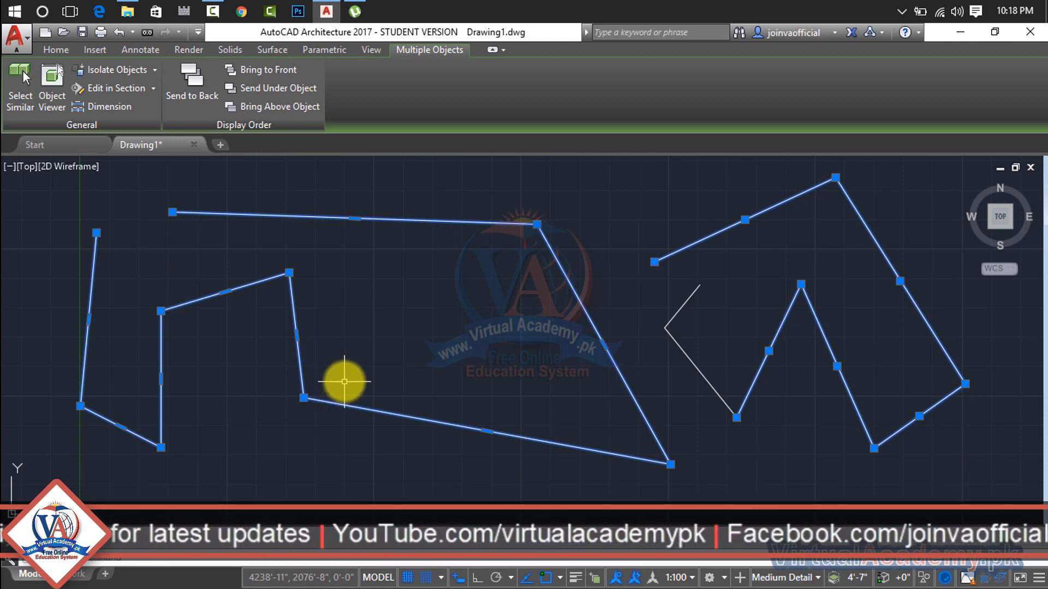
pyautogui.click(925, 200)
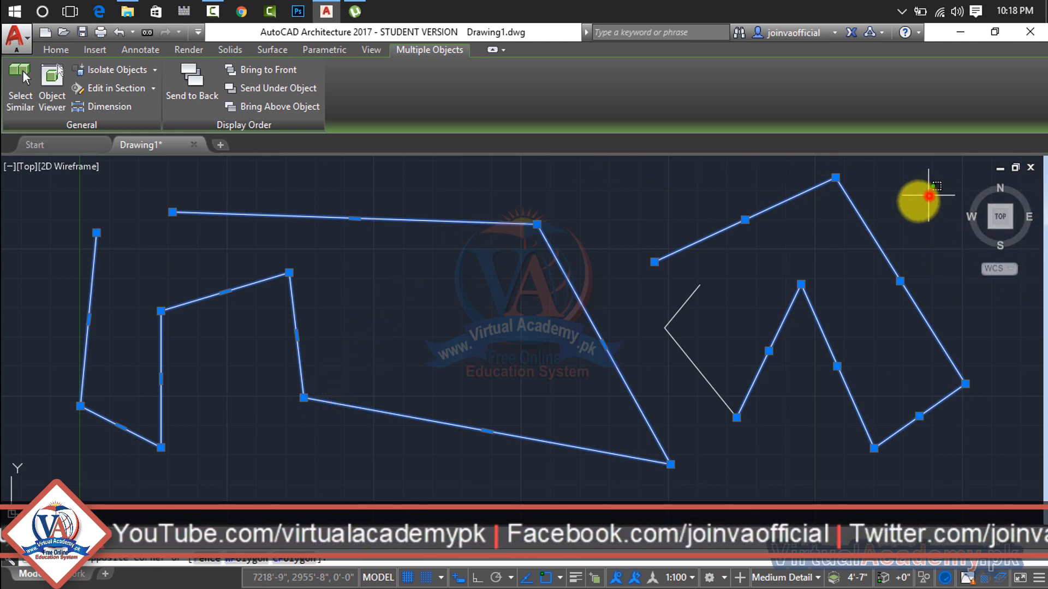
pyautogui.click(724, 395)
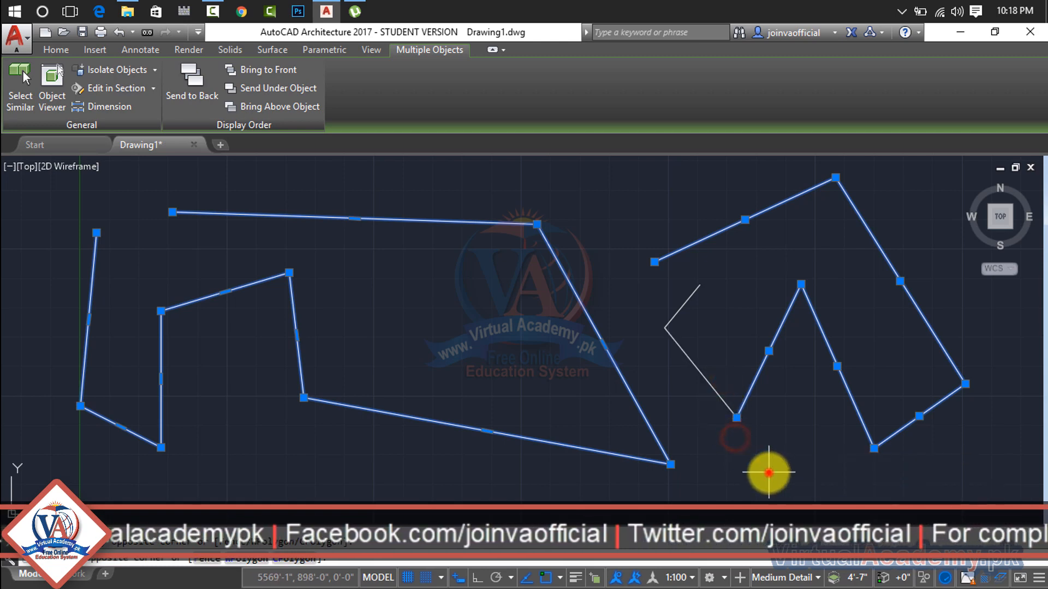
pyautogui.press('Escape')
# Delete all the separate line segments beside the polyline using crossing selections
pyautogui.click(948, 166)
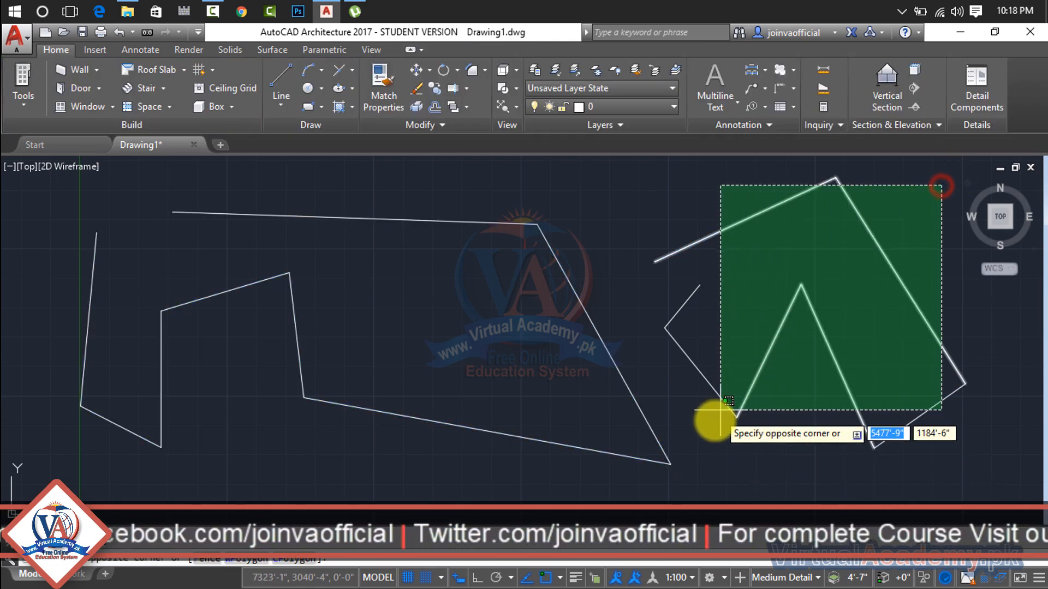
pyautogui.click(705, 428)
pyautogui.press('Delete')
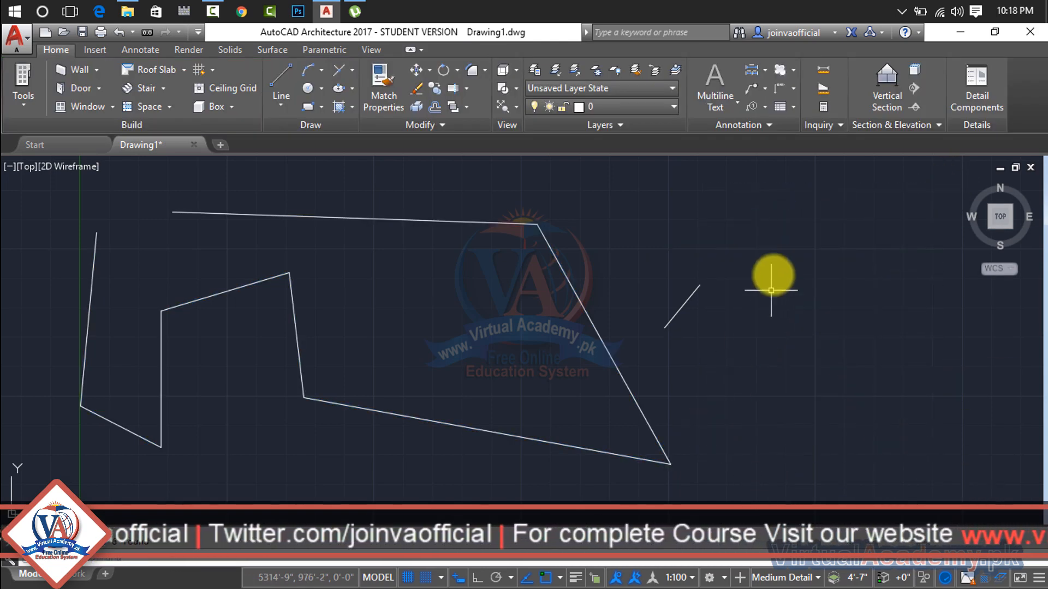
pyautogui.click(777, 263)
pyautogui.click(667, 326)
pyautogui.press('Delete')
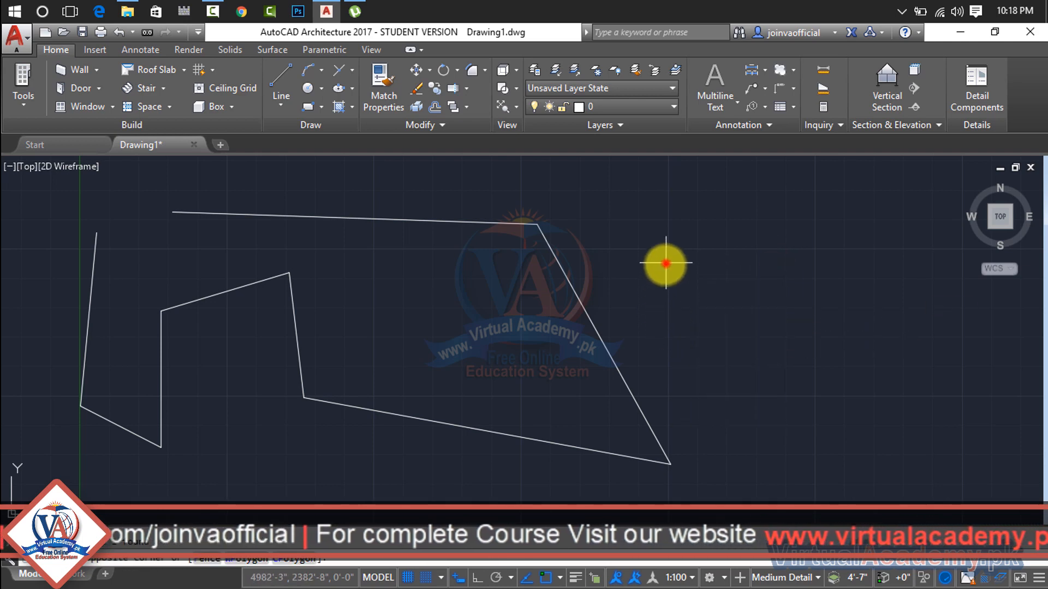
# Delete the whole eight-segment polyline using a crossing selection over its slanted side
pyautogui.click(666, 264)
pyautogui.click(560, 355)
pyautogui.press('Delete')
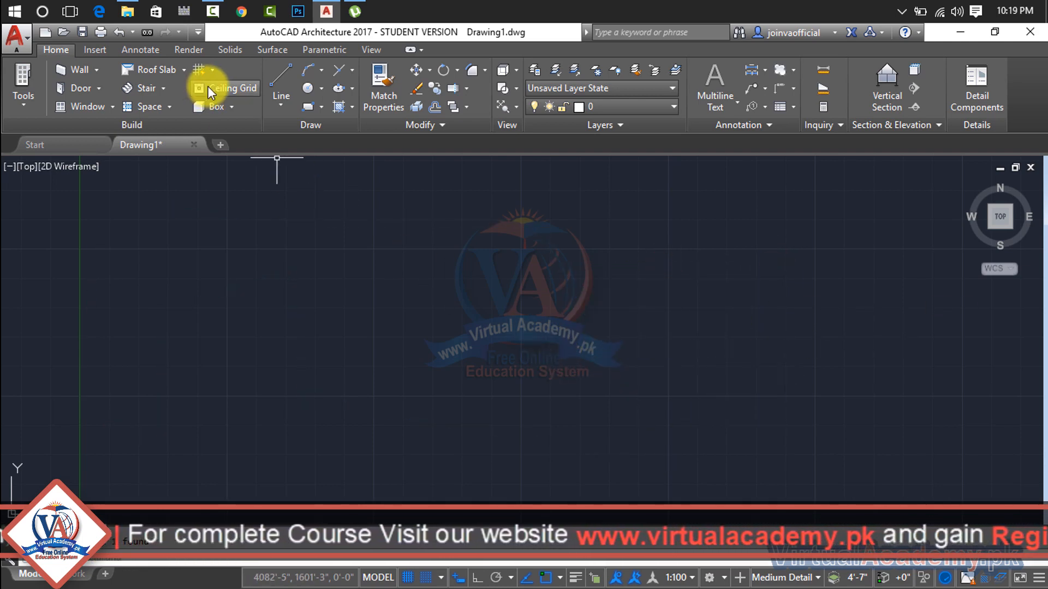
pyautogui.click(267, 105)
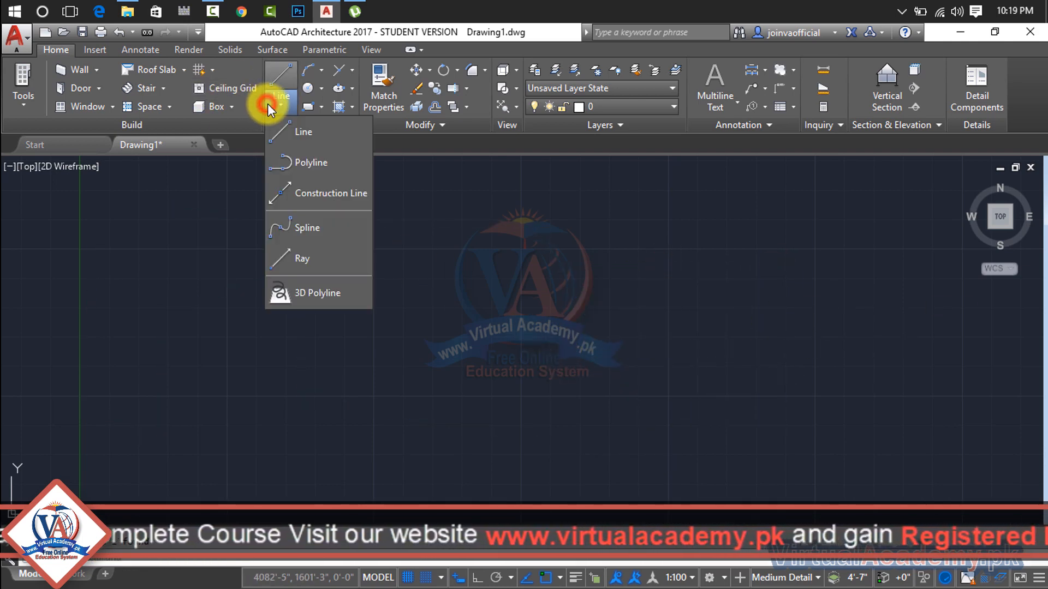
pyautogui.click(306, 164)
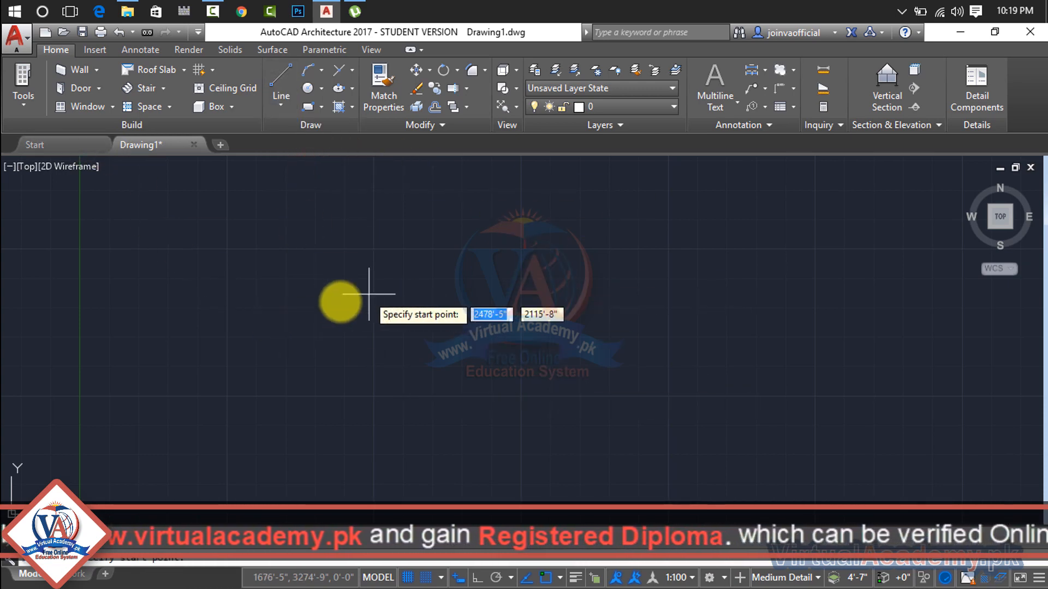
pyautogui.click(245, 283)
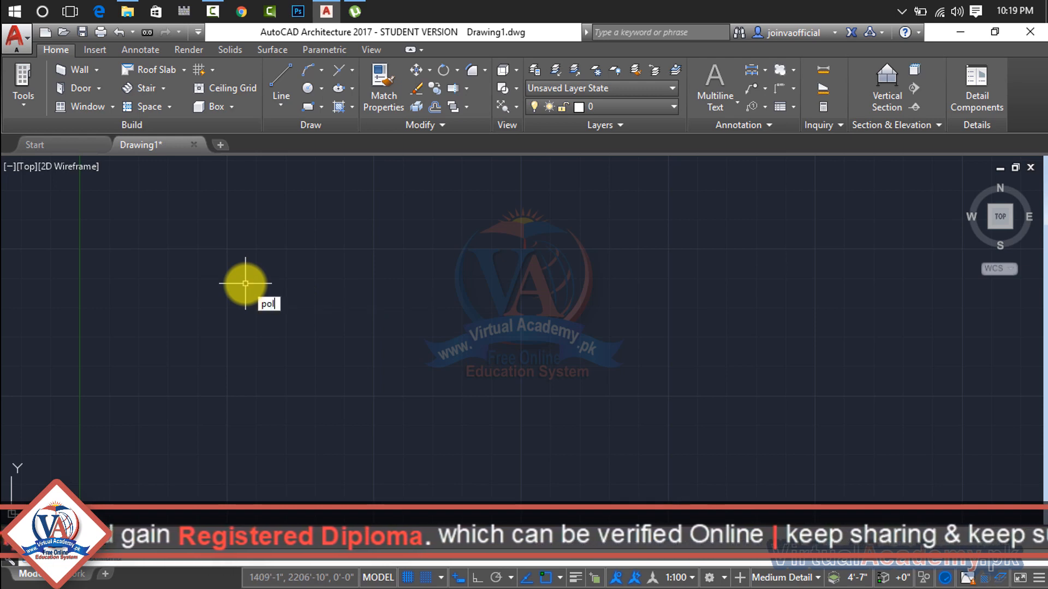
pyautogui.write('pol')
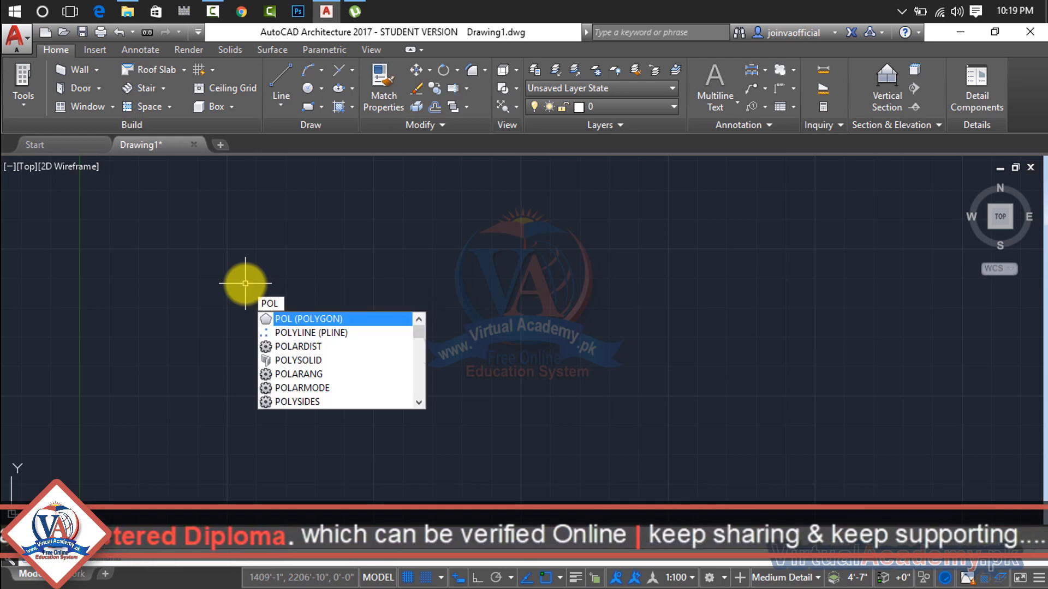
pyautogui.press('BackSpace')
pyautogui.press('BackSpace')
pyautogui.press('BackSpace')
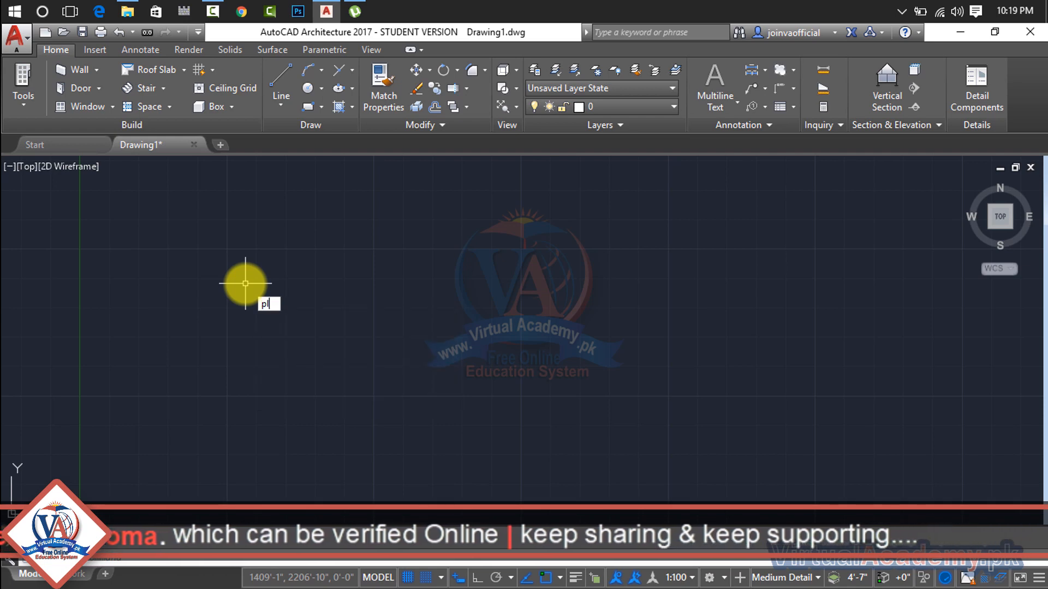
# Start a polyline with a 5' segment running nearly horizontally right and a 5' segment sloping down to the right
pyautogui.press('Return')
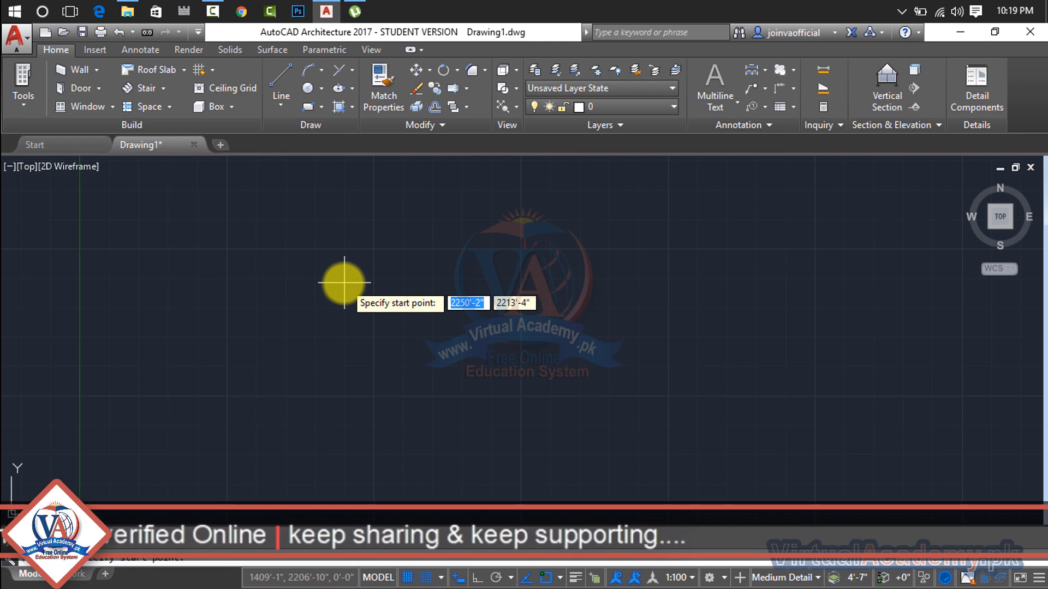
pyautogui.click(227, 238)
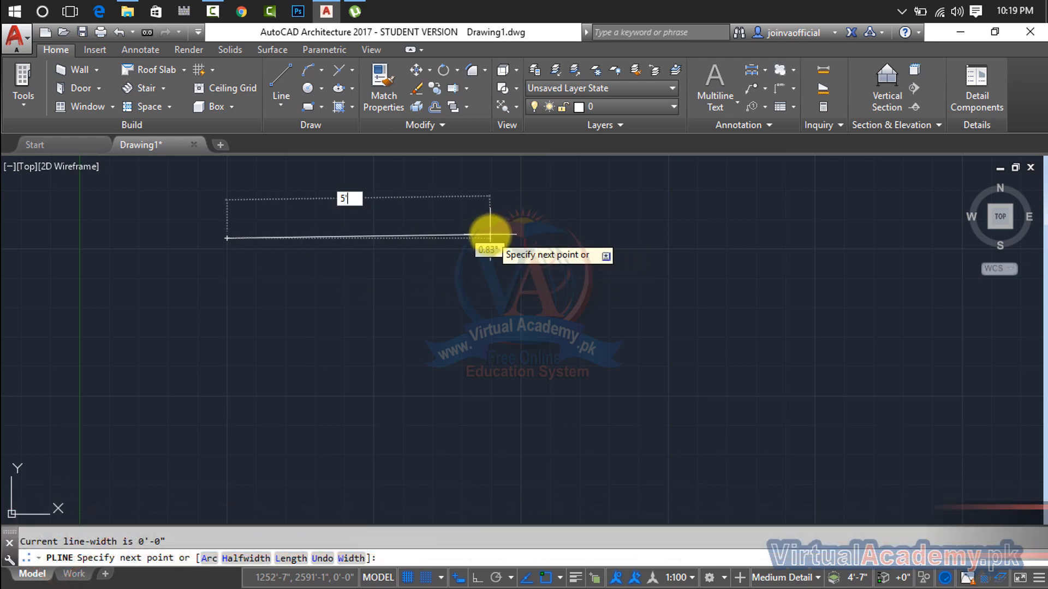
pyautogui.press('Return')
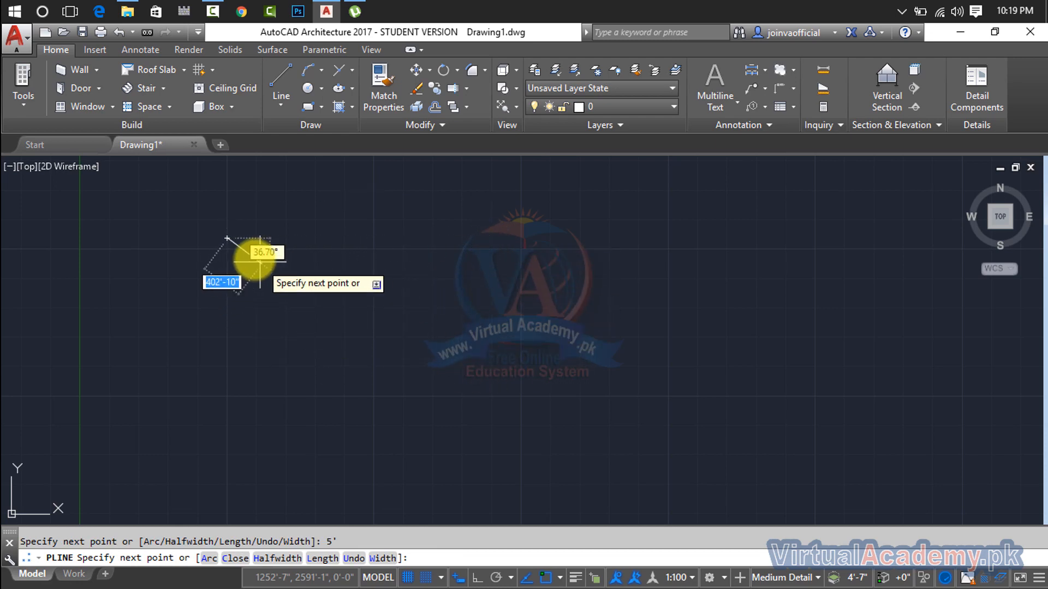
pyautogui.scroll(4, 235, 234)
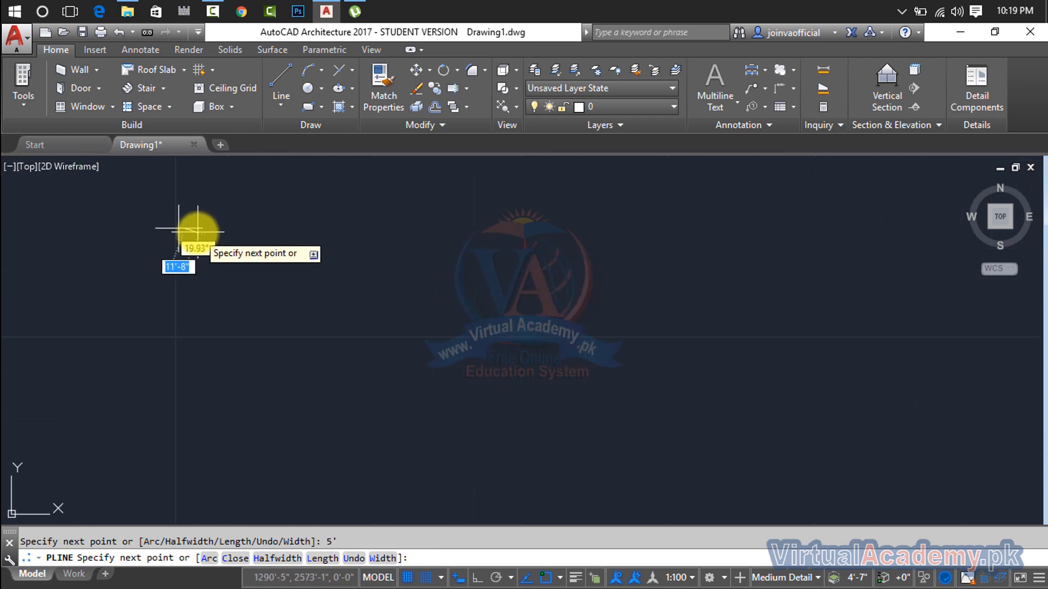
pyautogui.moveTo(191, 234); pyautogui.dragTo(520, 299, button='middle')
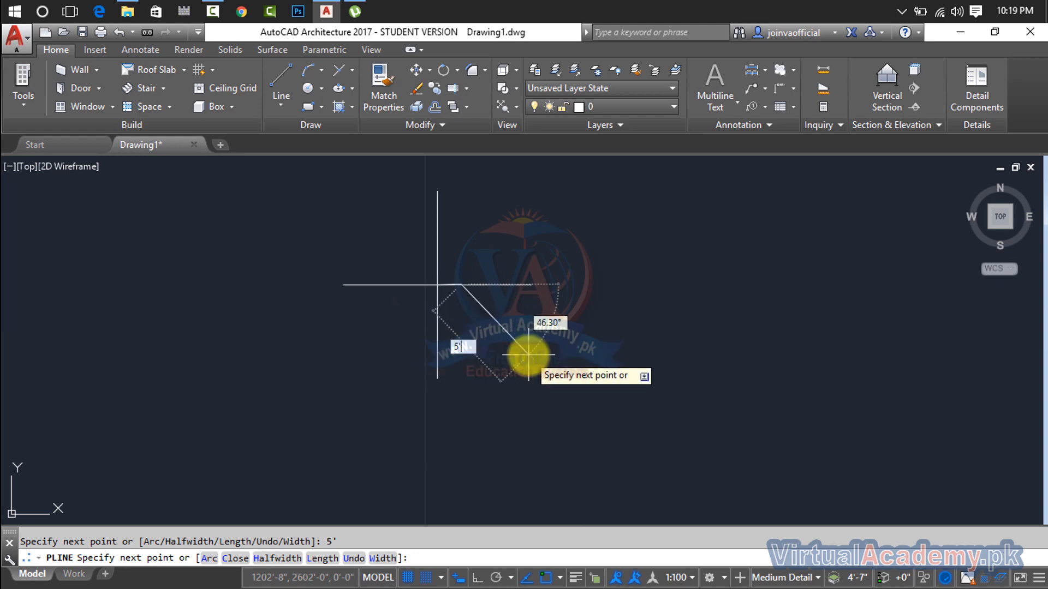
pyautogui.press('Return')
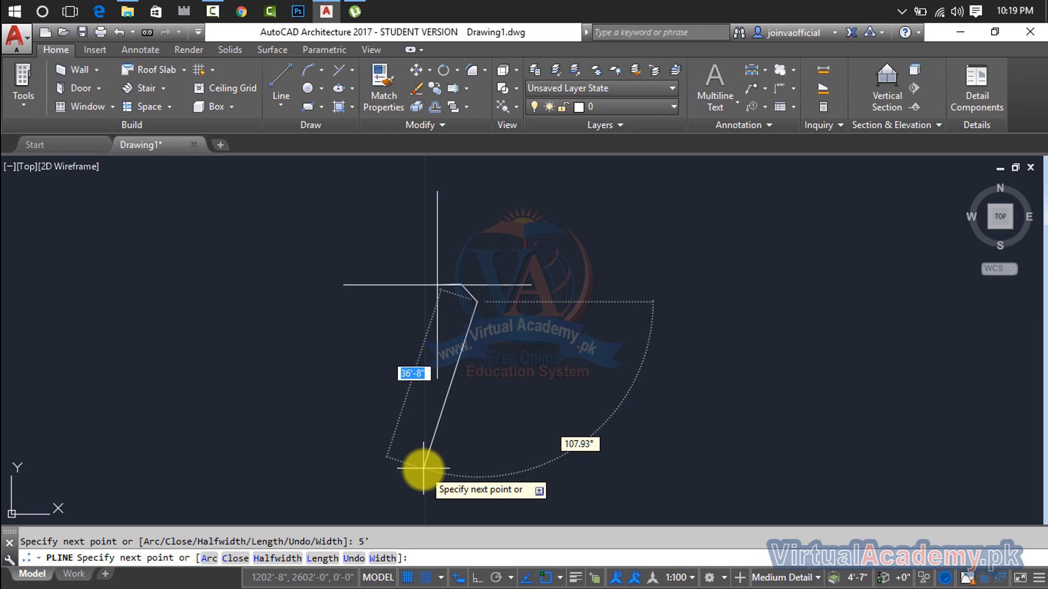
# Continue the polyline with segments of 2', 6' and 4' turning down and back to the left, and end it open
pyautogui.write("2'")
pyautogui.press('Return')
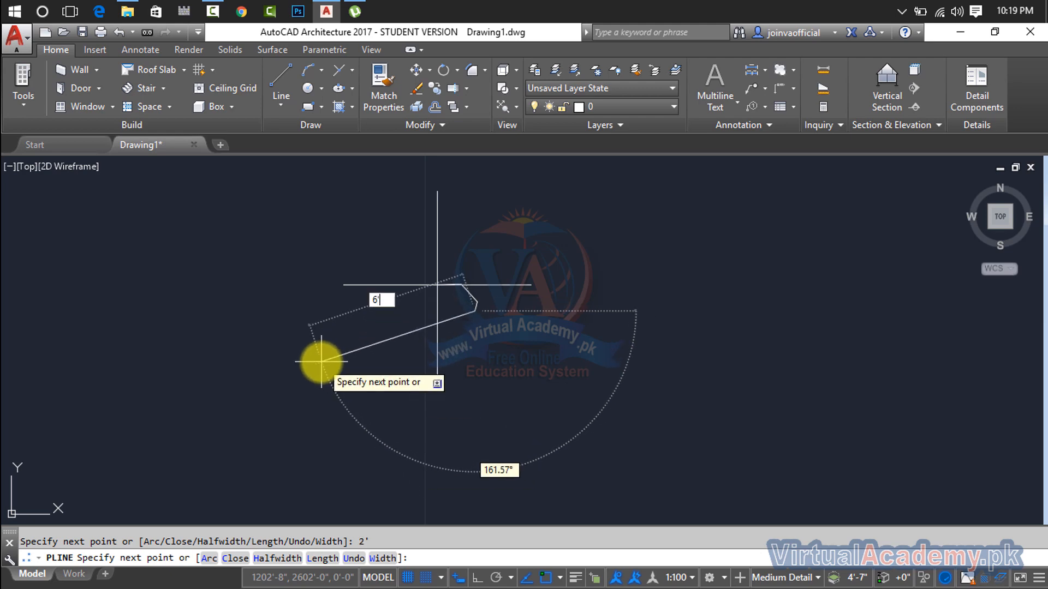
pyautogui.write("6'")
pyautogui.press('Return')
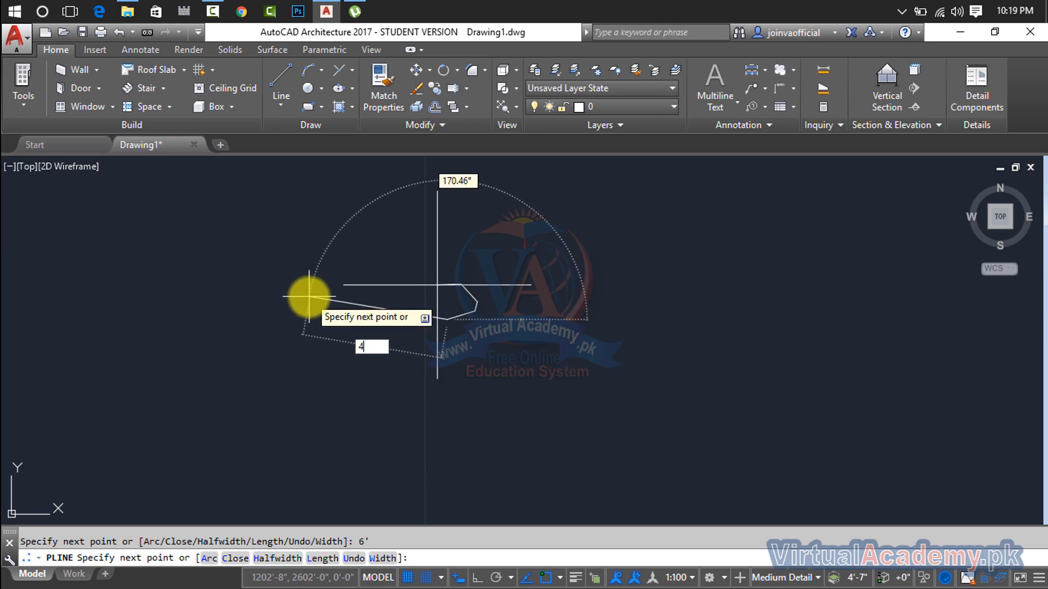
pyautogui.write("4'")
pyautogui.press('Return')
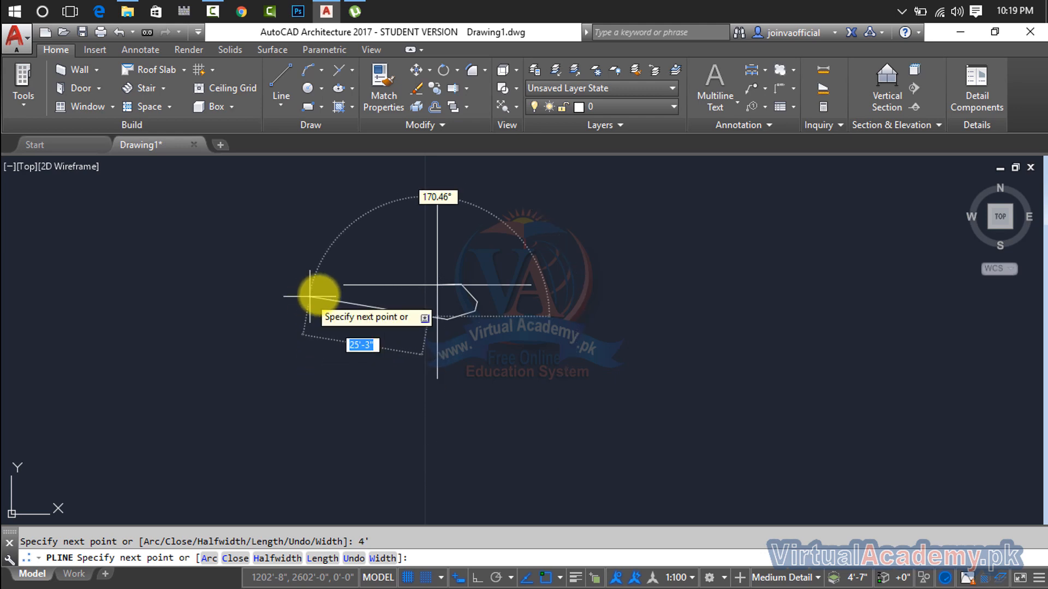
pyautogui.scroll(5, 371, 285)
pyautogui.press('Return')
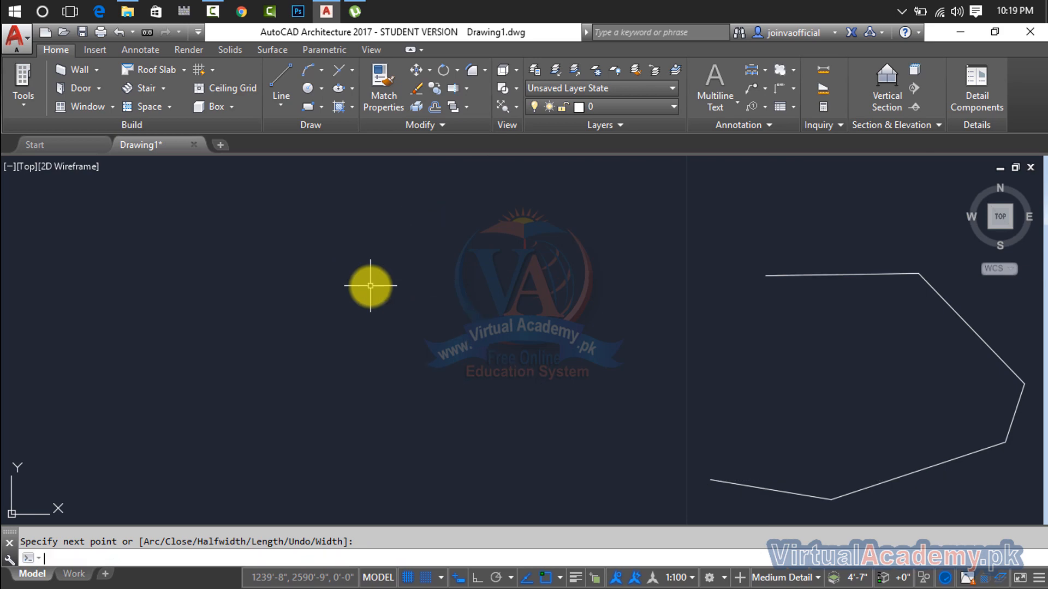
# Select the open five-segment polyline as a single object and delete it
pyautogui.moveTo(886, 278); pyautogui.dragTo(613, 241, button='middle')
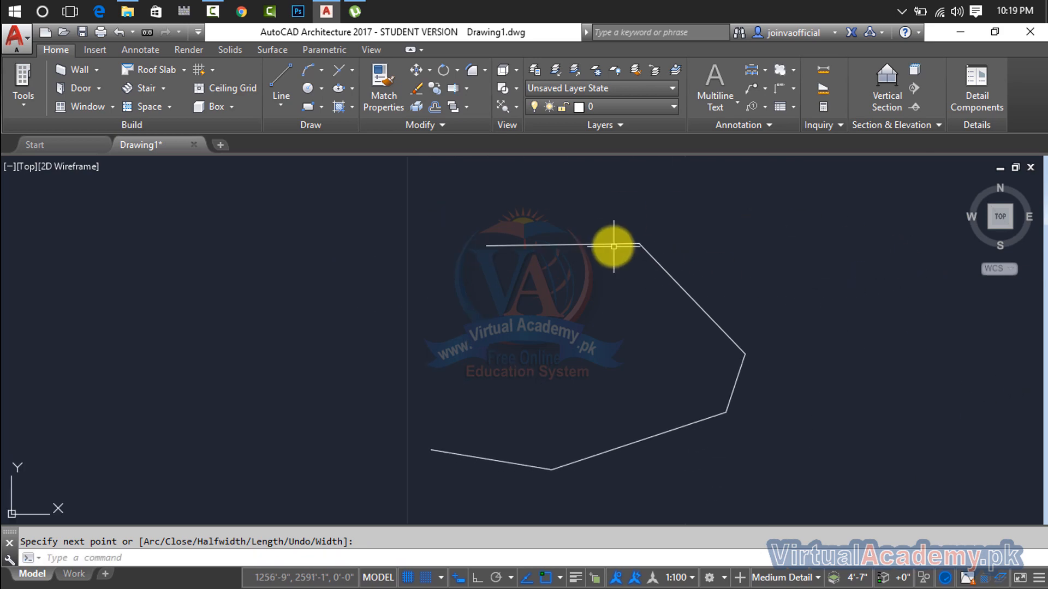
pyautogui.click(601, 243)
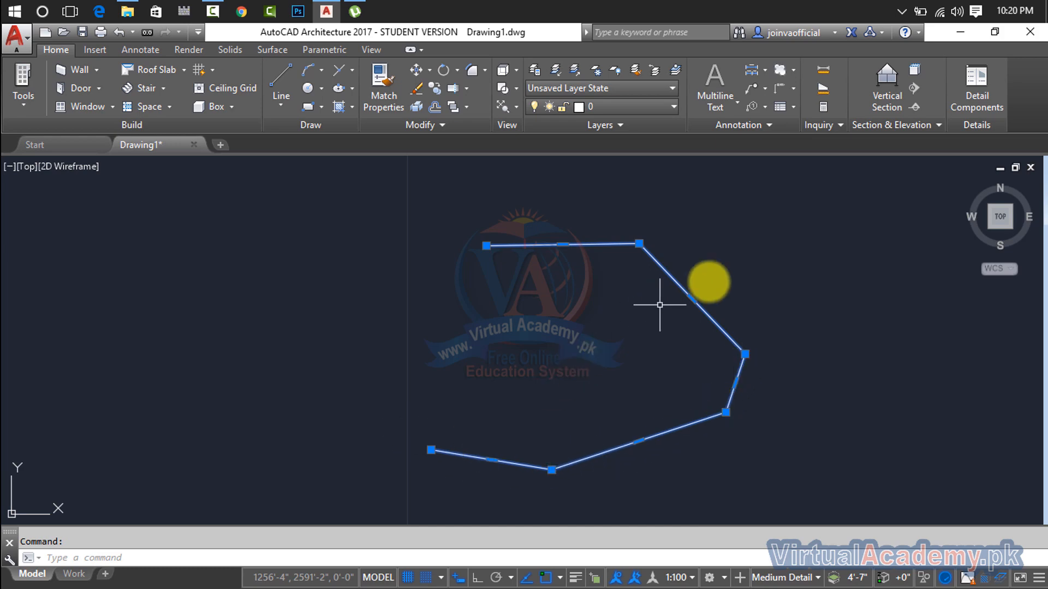
pyautogui.click(833, 229)
pyautogui.click(661, 352)
pyautogui.press('Delete')
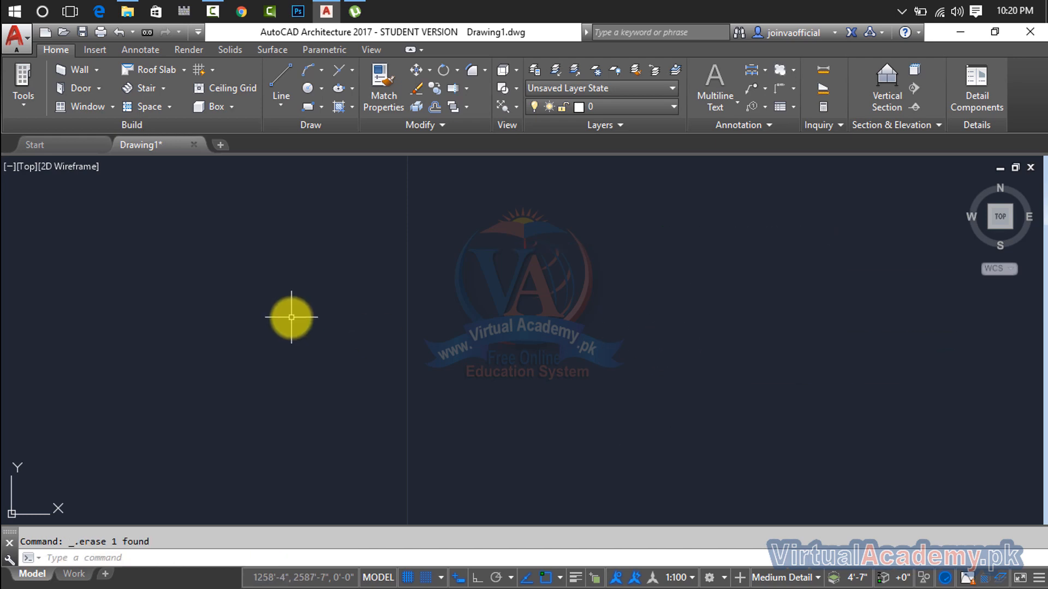
pyautogui.click(281, 108)
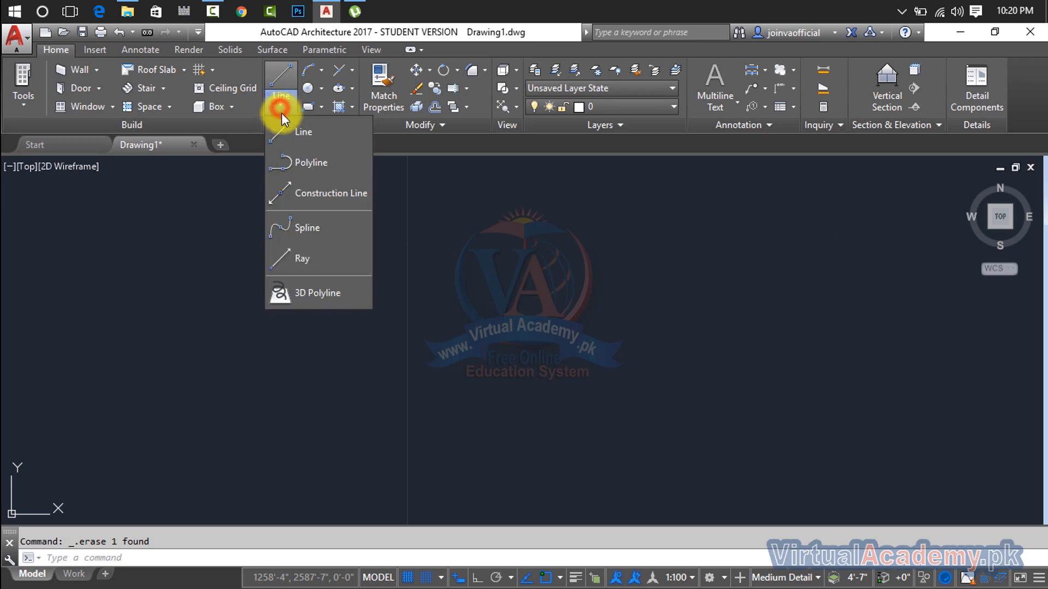
pyautogui.click(295, 164)
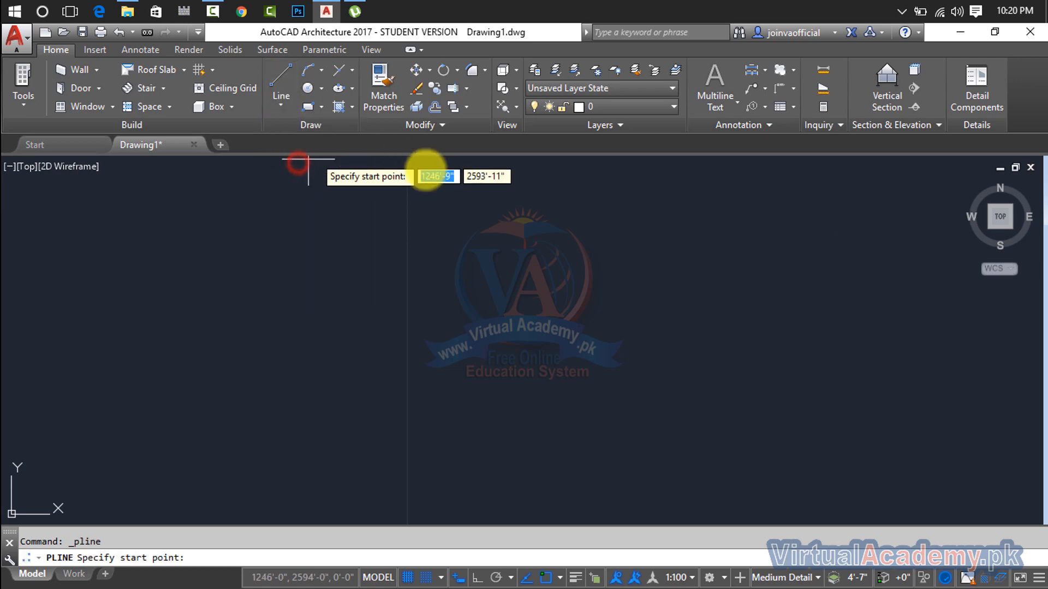
pyautogui.click(232, 327)
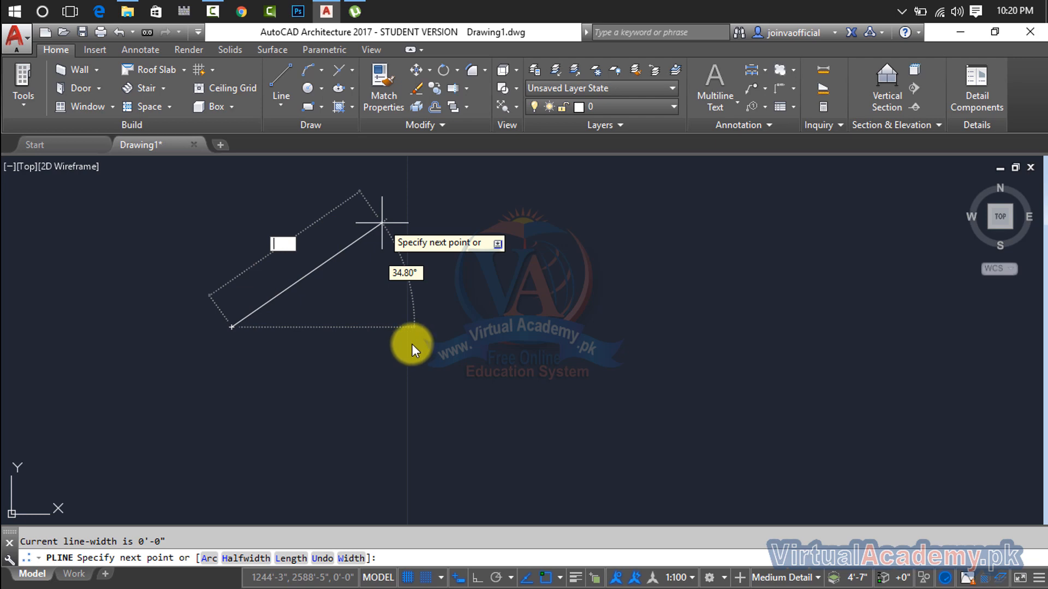
pyautogui.press('Escape')
# Start an orthogonal polyline with a 5' segment going up and a 10' segment going right
pyautogui.write('p')
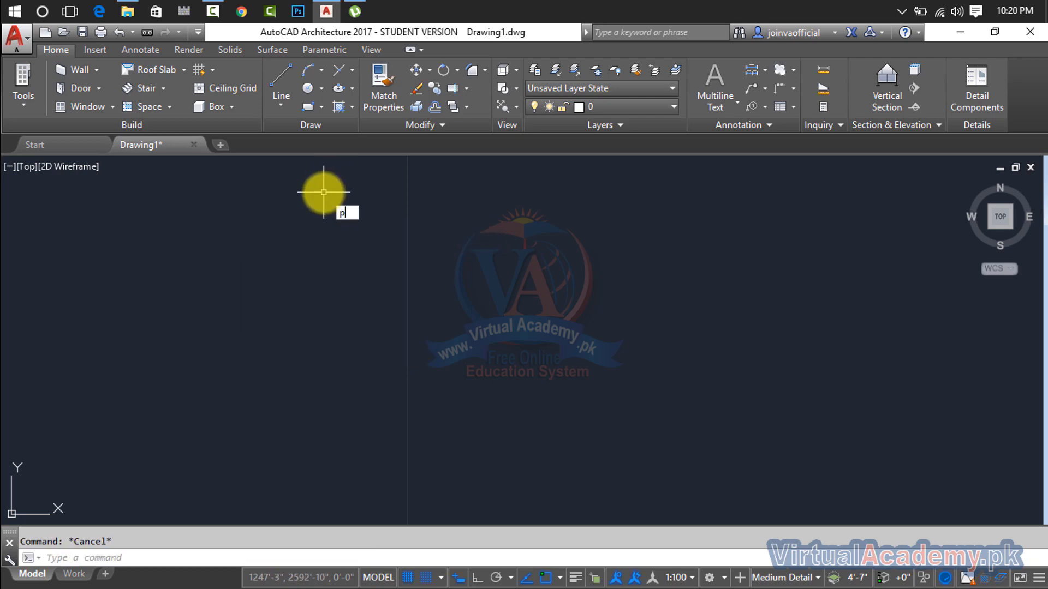
pyautogui.write('l')
pyautogui.press('Return')
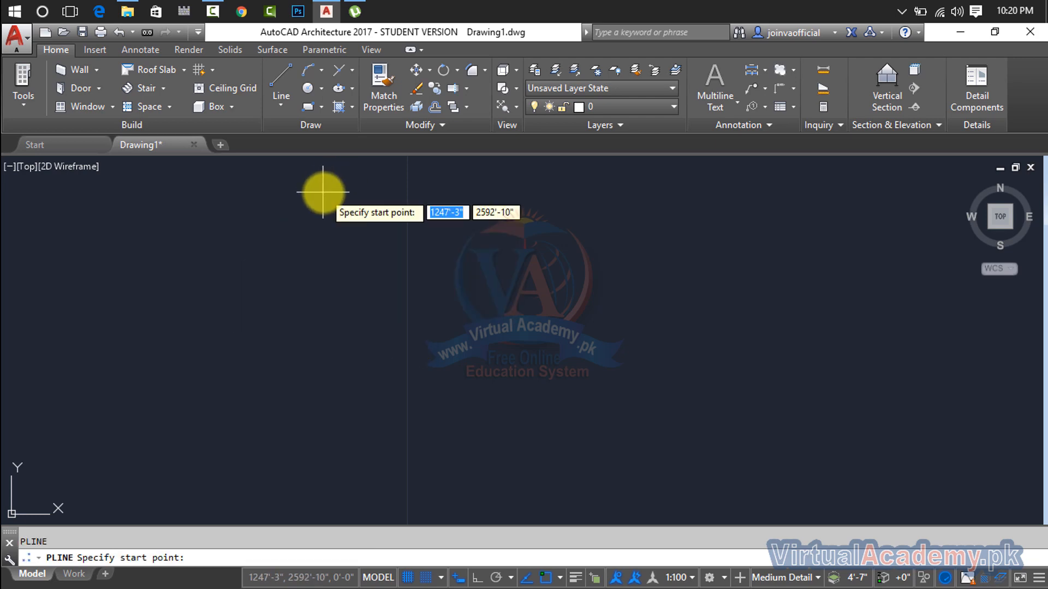
pyautogui.click(257, 401)
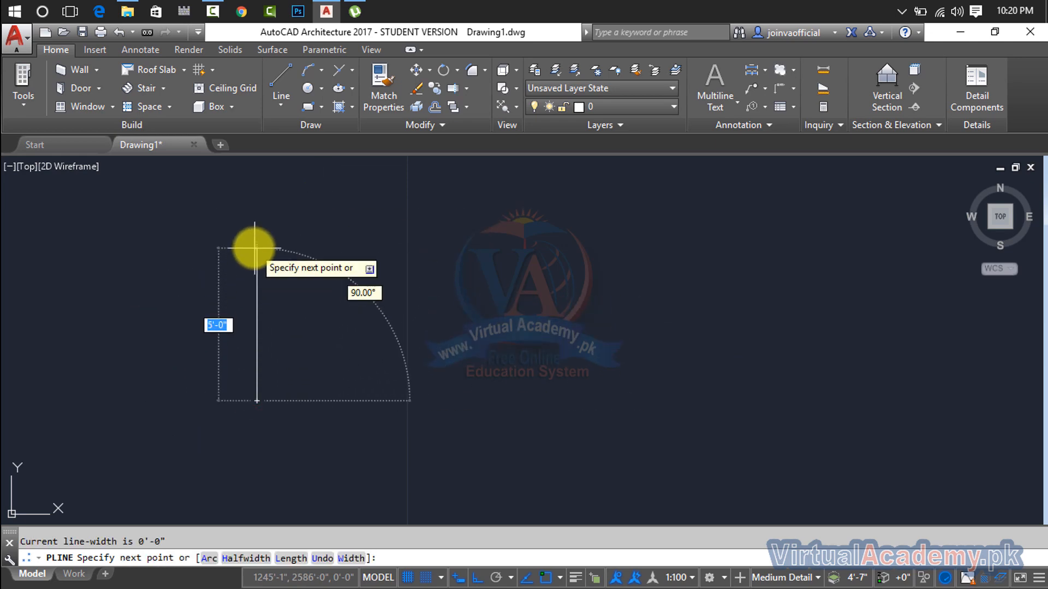
pyautogui.write("5'")
pyautogui.press('Return')
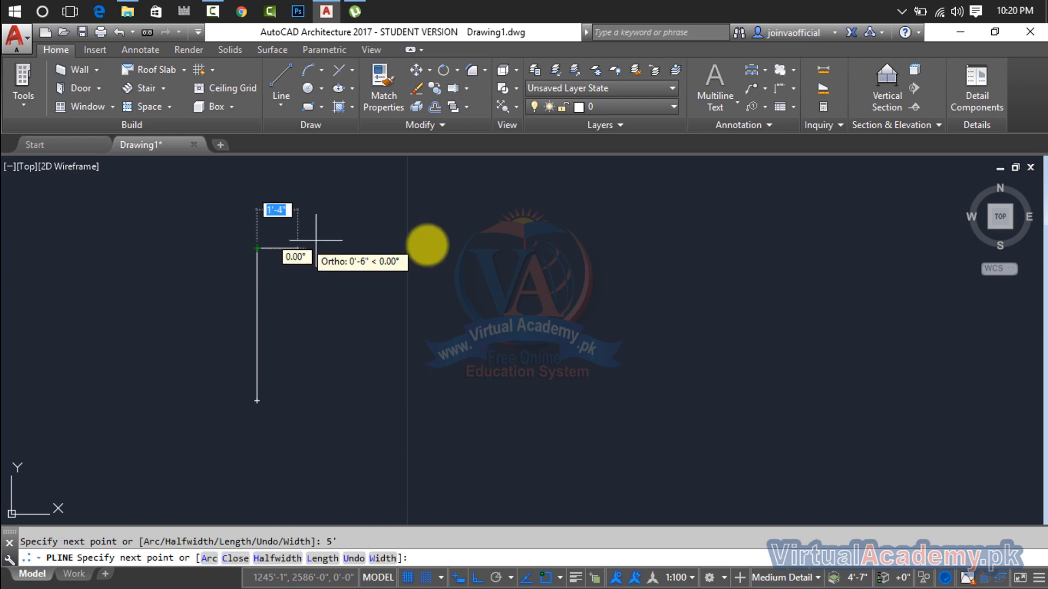
pyautogui.write("10'")
pyautogui.press('Return')
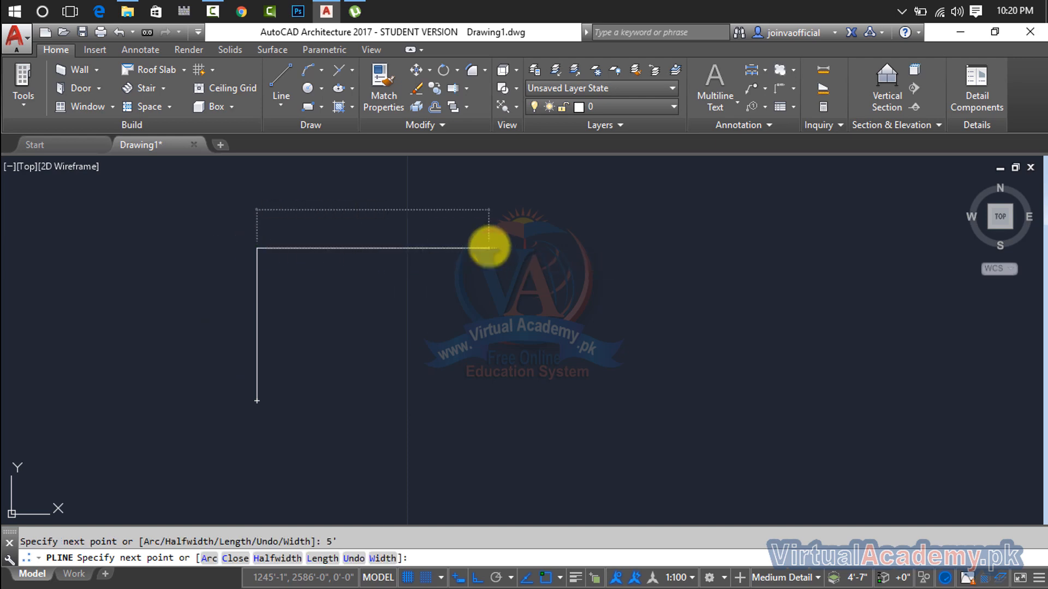
# Continue the polyline with a 5' segment down and a 10" segment left, and end it open
pyautogui.write('5')
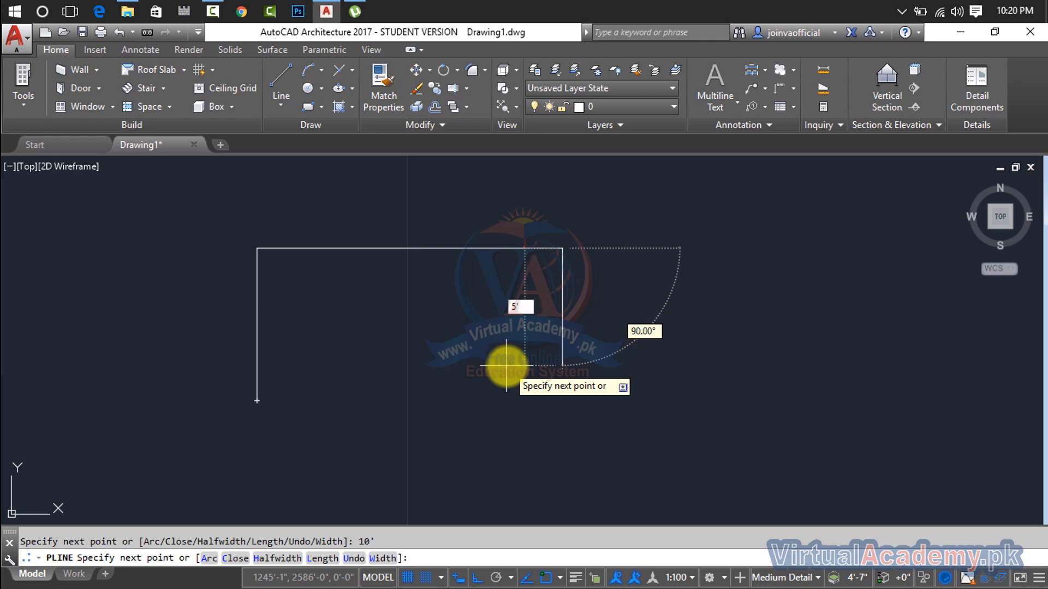
pyautogui.write("'")
pyautogui.press('Return')
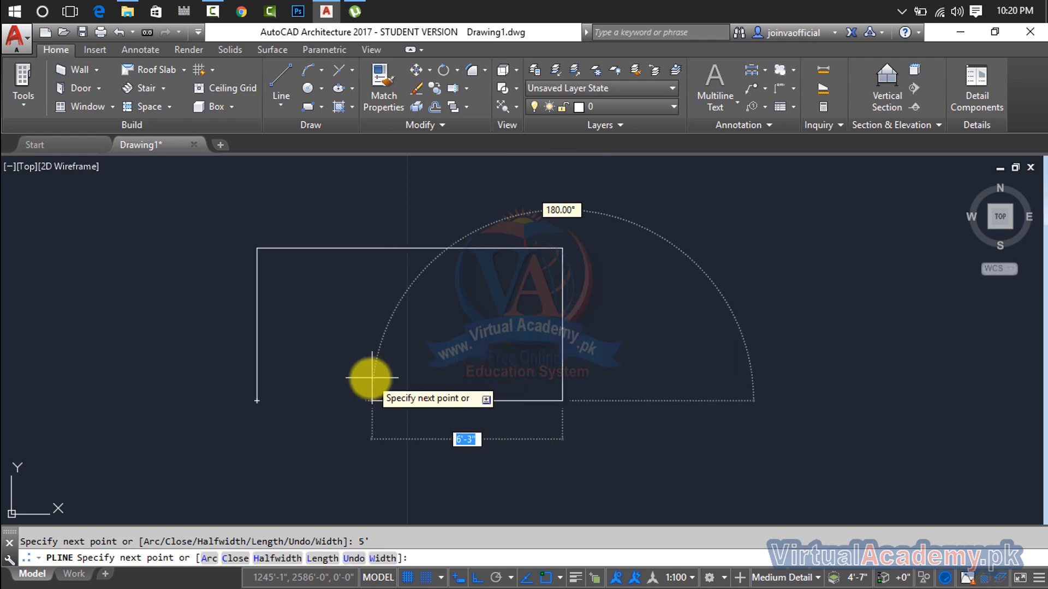
pyautogui.write('1')
pyautogui.press('Return')
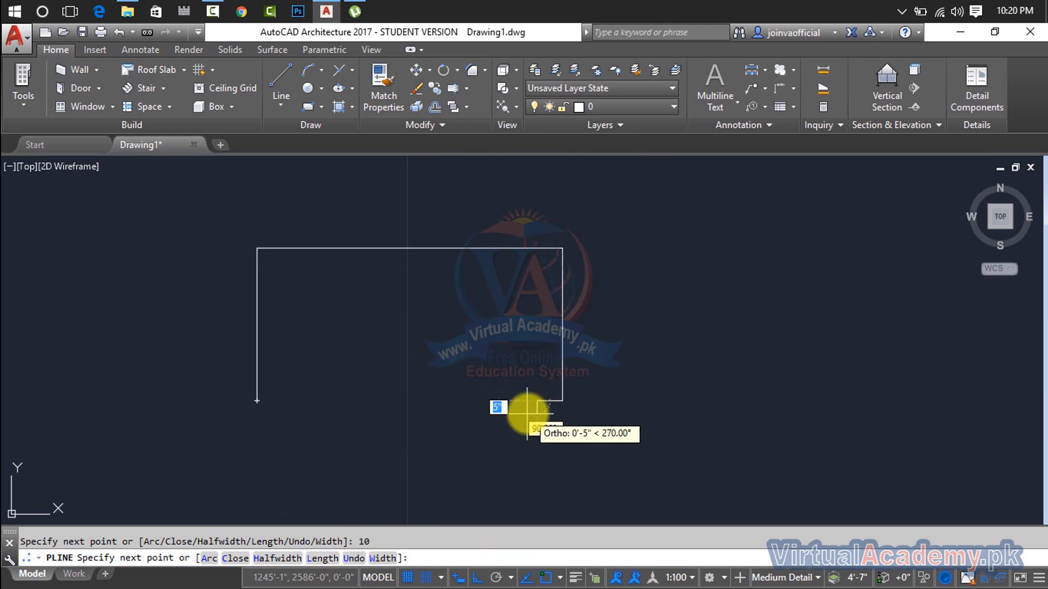
pyautogui.press('Escape')
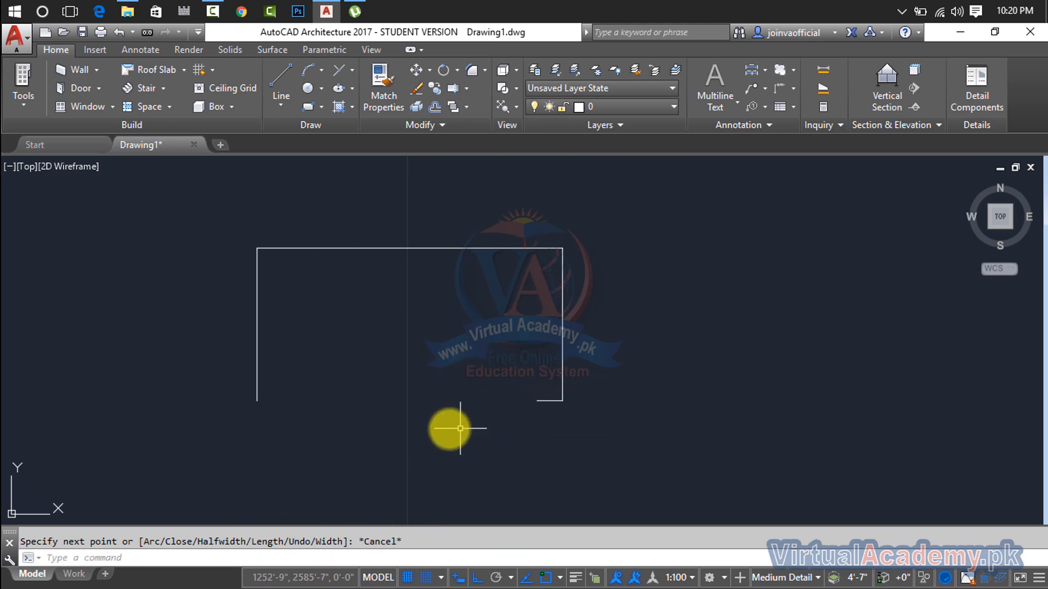
# Delete the orthogonal polyline with the incomplete lower side
pyautogui.click(542, 402)
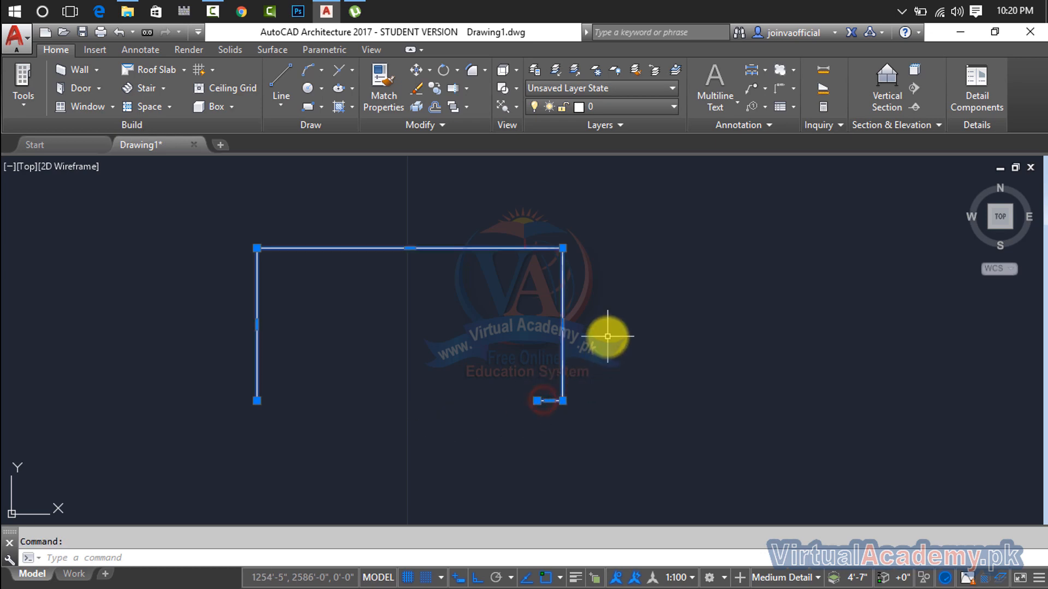
pyautogui.press('Delete')
pyautogui.press('Escape')
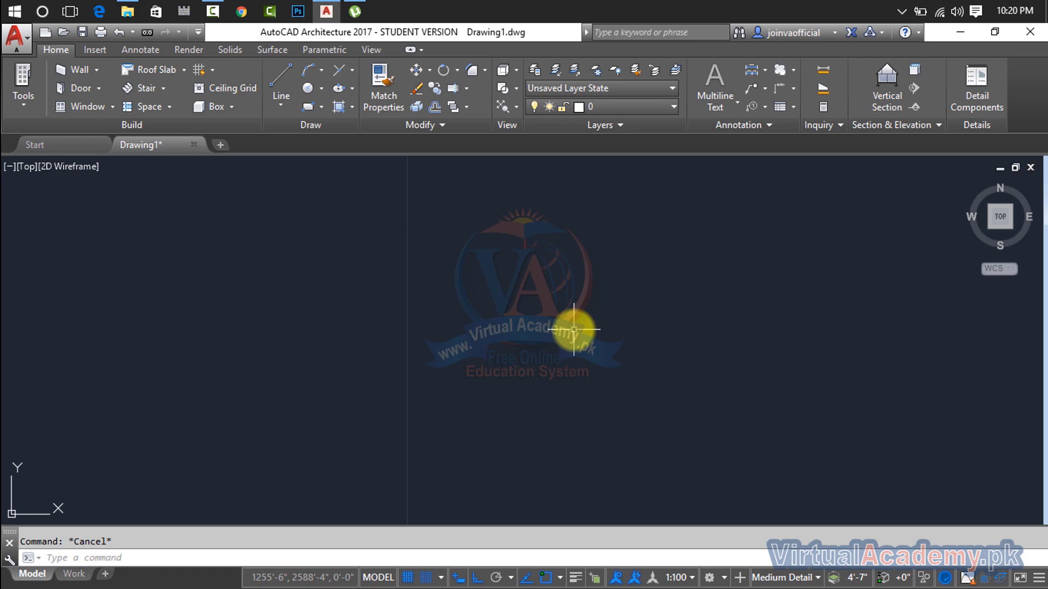
pyautogui.write('pl')
pyautogui.press('Return')
pyautogui.click(308, 276)
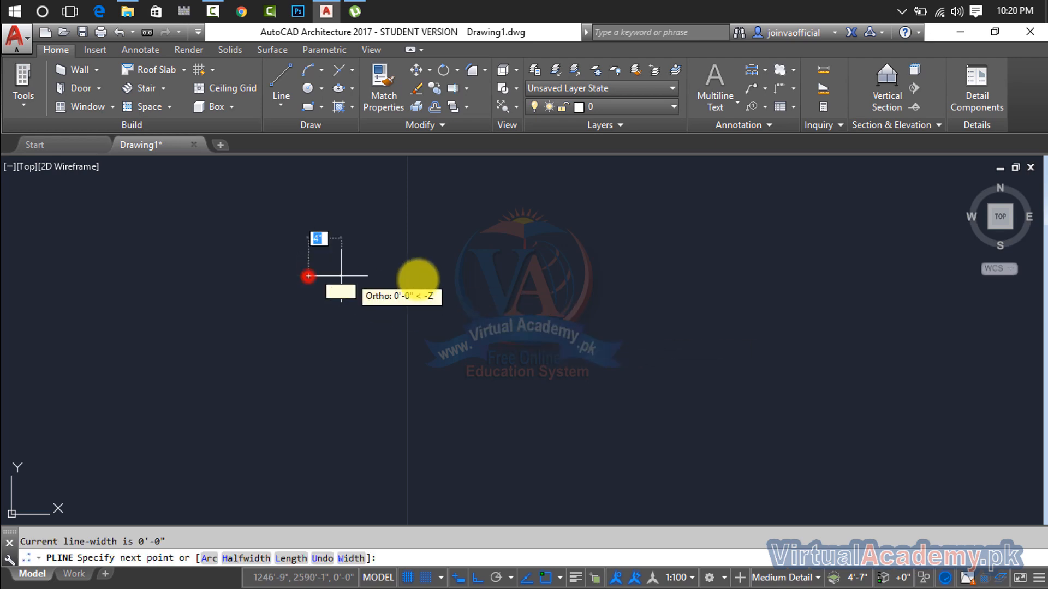
pyautogui.write('5')
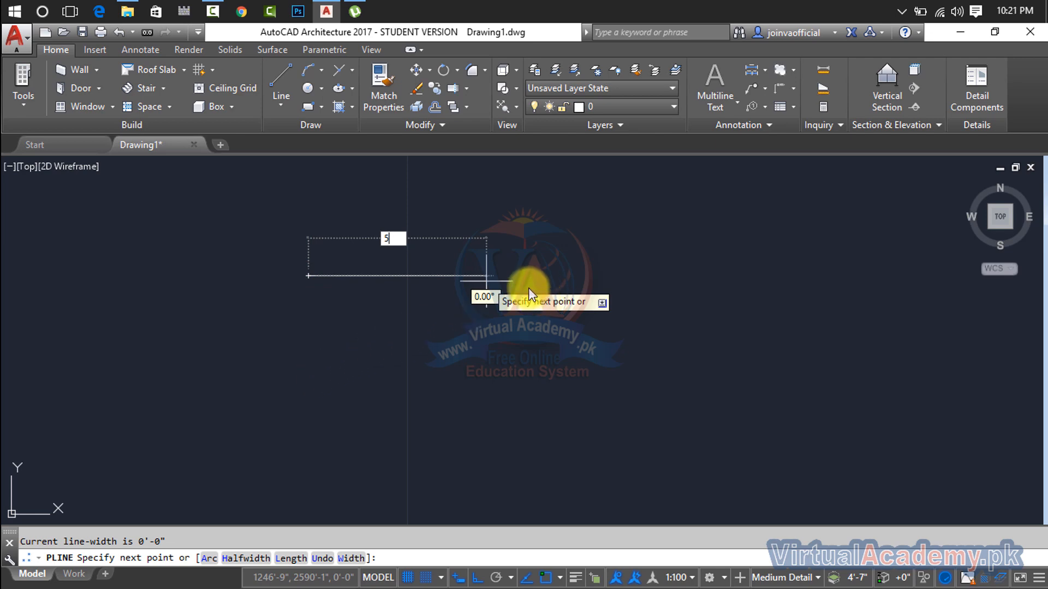
pyautogui.press('Escape')
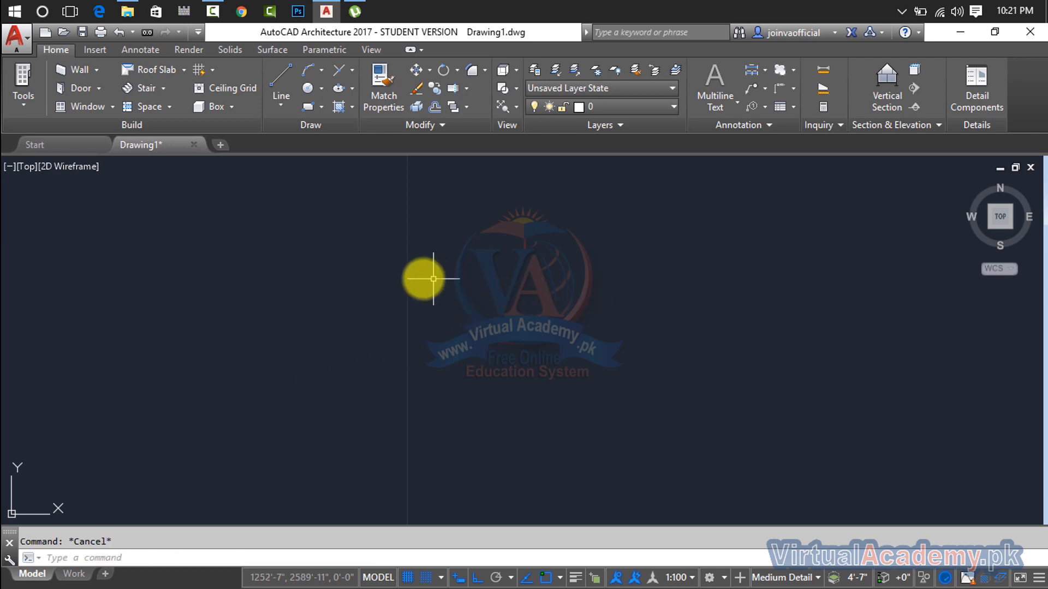
# Start an orthogonal polyline with a 5' segment going down and a 10' segment going right
pyautogui.write('pl')
pyautogui.press('Return')
pyautogui.click(245, 244)
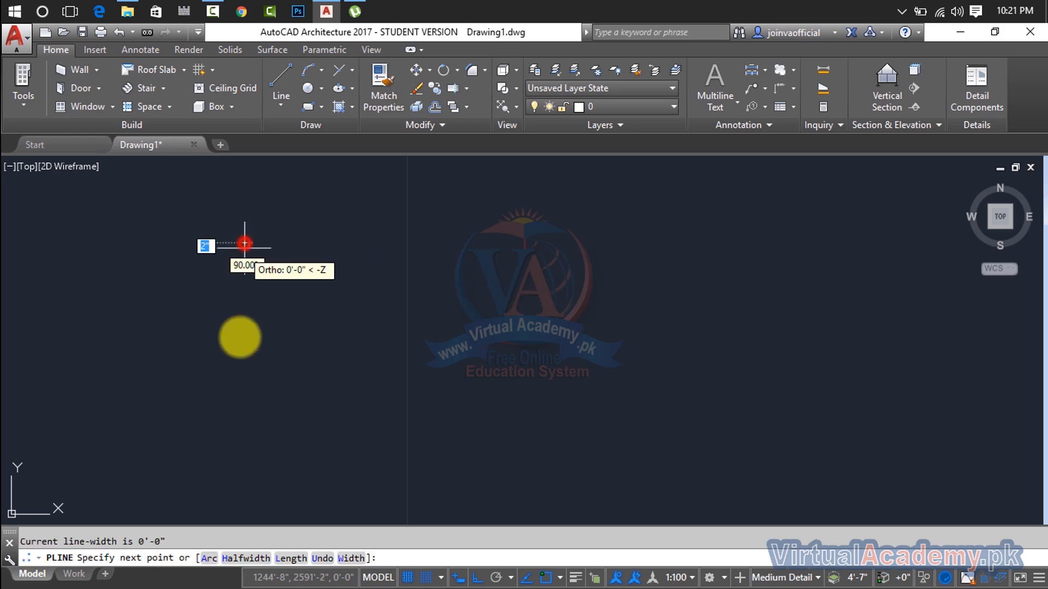
pyautogui.write('5')
pyautogui.press('Return')
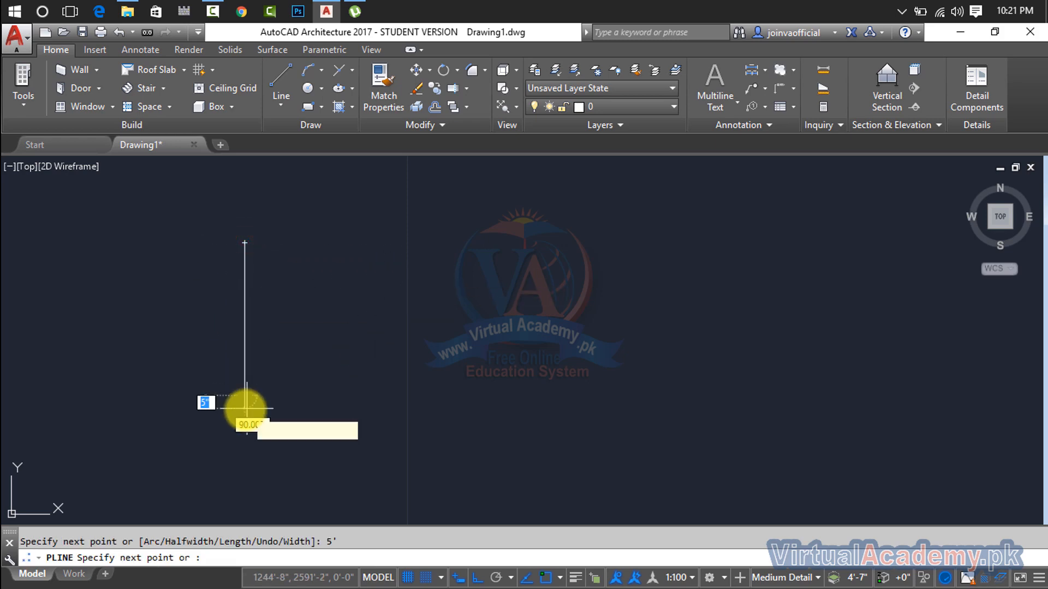
pyautogui.write('1')
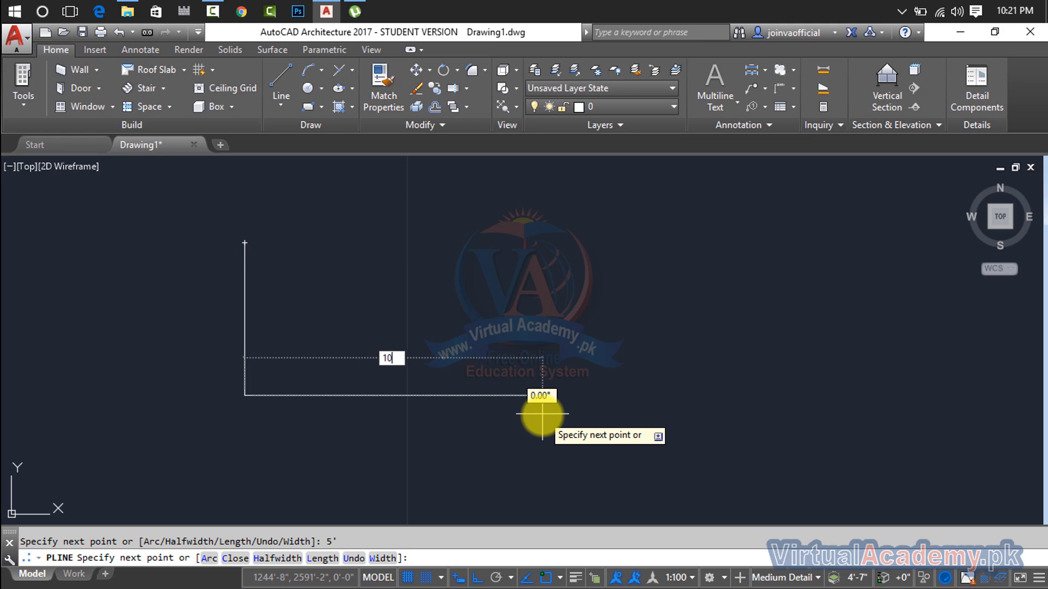
pyautogui.write('0')
pyautogui.press('Return')
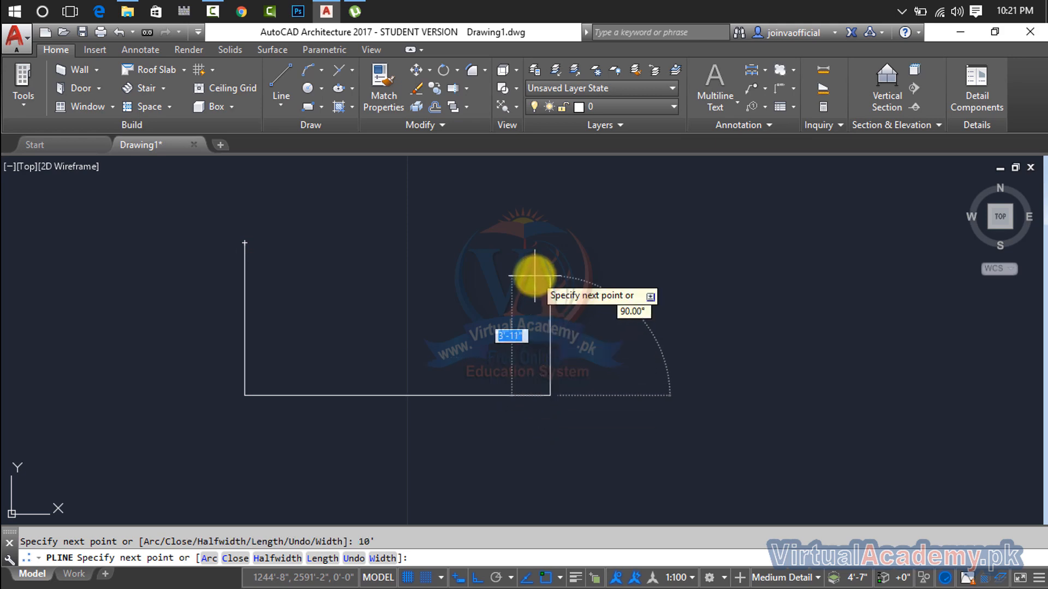
# Complete the rectangular polyline with a 5' segment up and a 10' segment left to the start point, and end it
pyautogui.write('5')
pyautogui.press('Return')
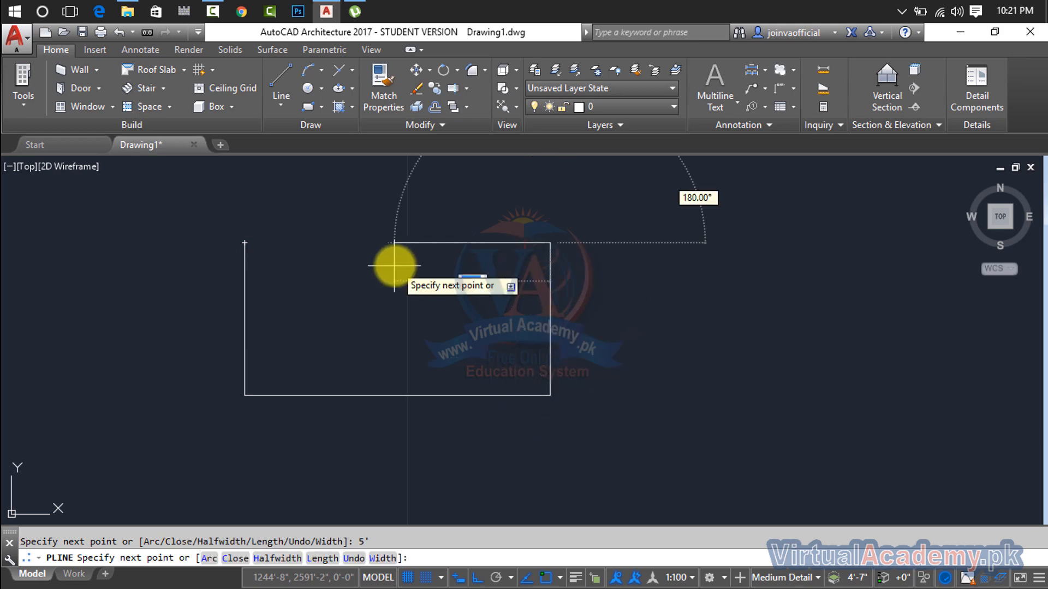
pyautogui.write('10')
pyautogui.press('Return')
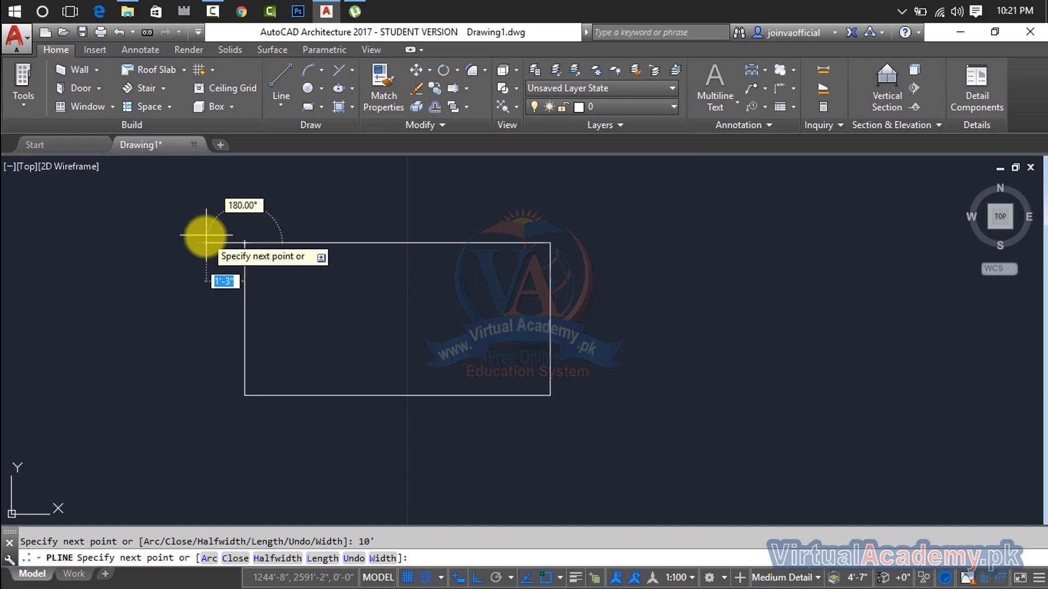
pyautogui.press('Escape')
# Select the rectangular polyline with a crossing window to check that it is one object, and clear the selection
pyautogui.click(617, 201)
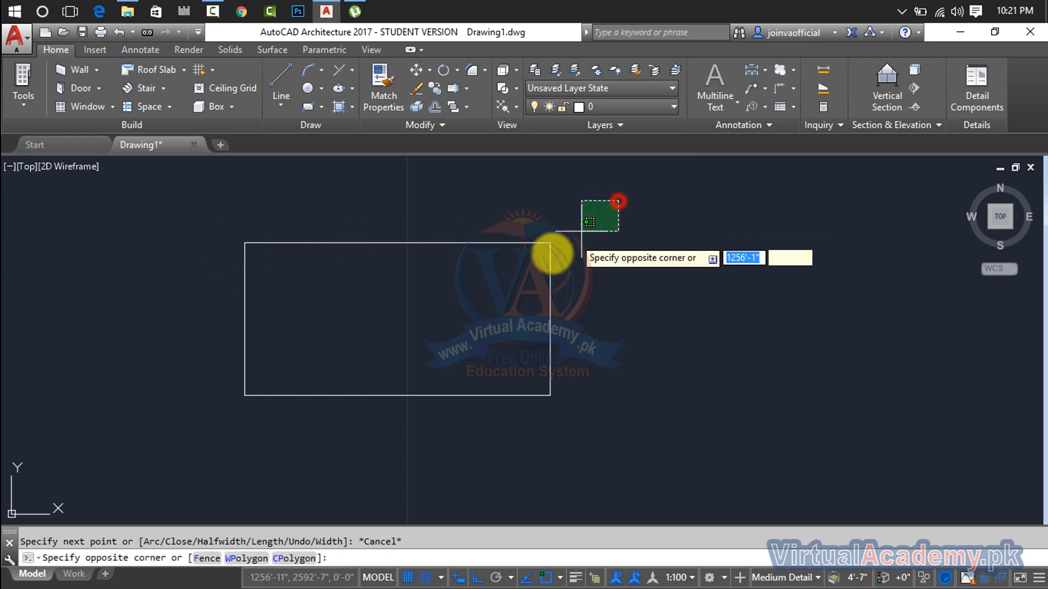
pyautogui.click(538, 262)
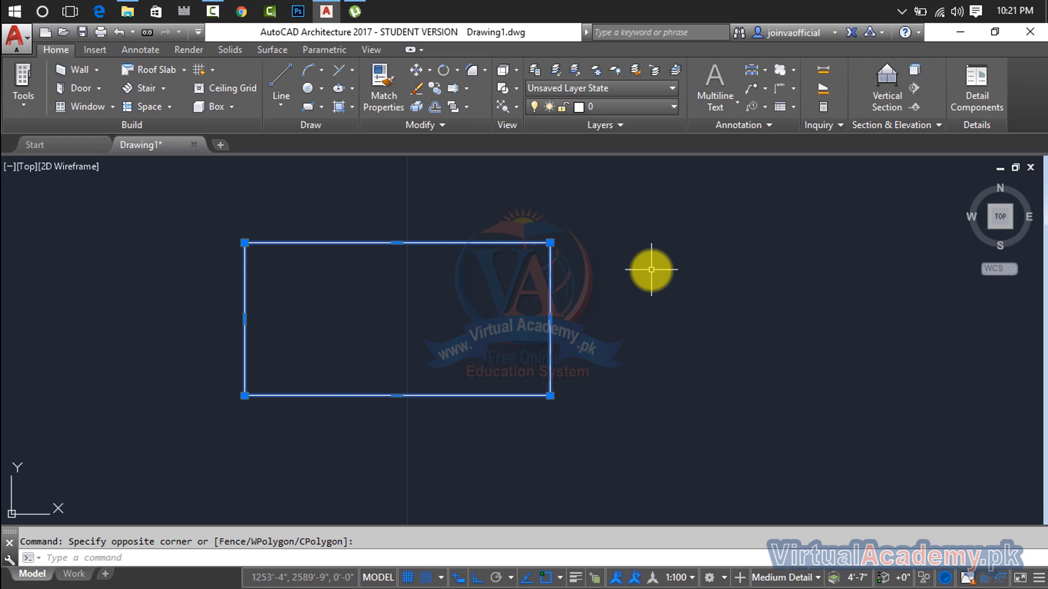
pyautogui.press('Escape')
pyautogui.moveTo(648, 265); pyautogui.dragTo(500, 302, button='middle')
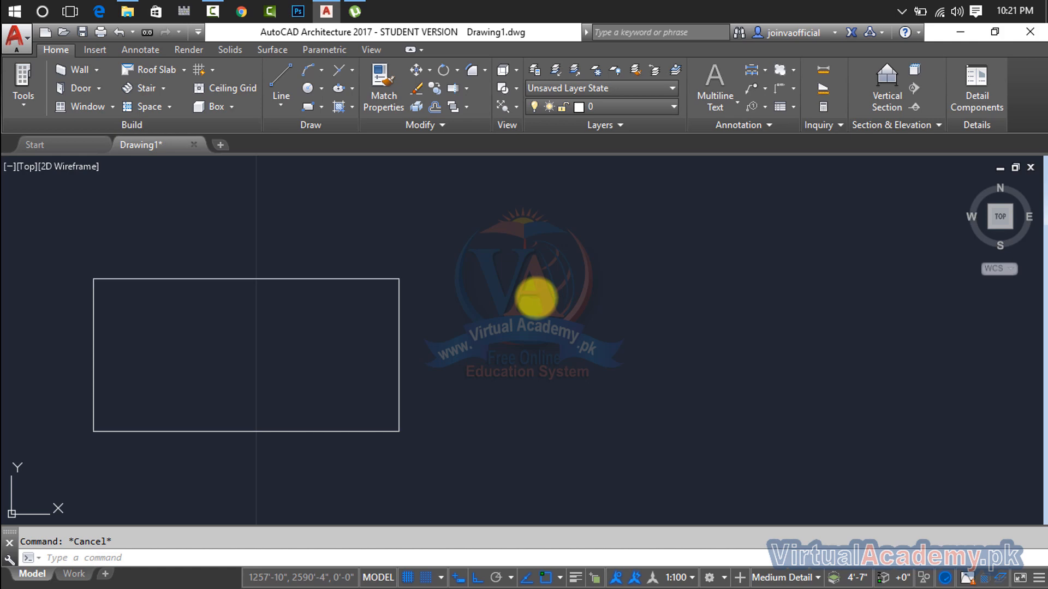
pyautogui.write('pl')
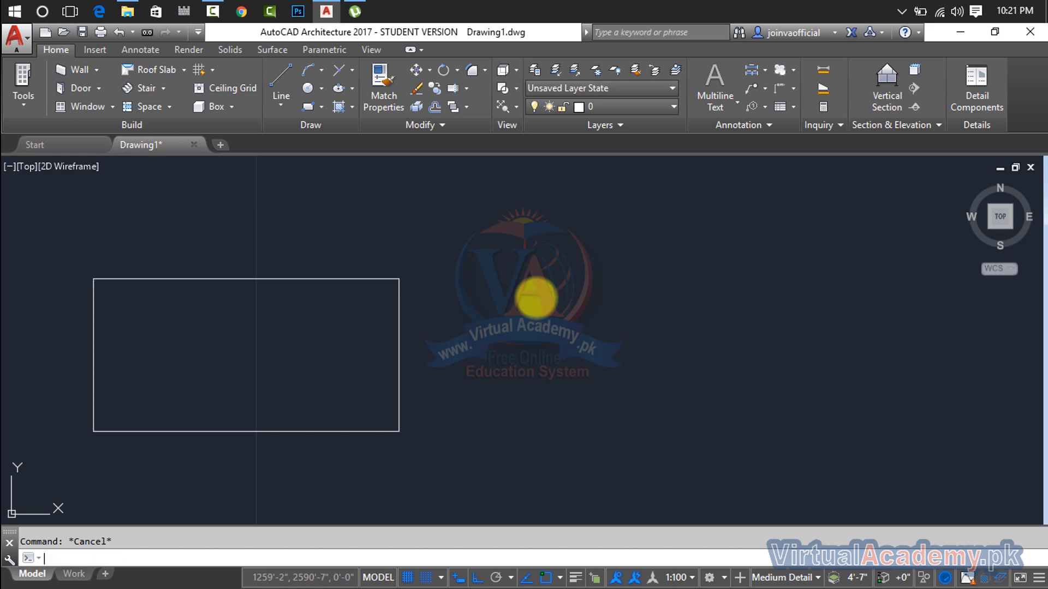
pyautogui.press('Return')
pyautogui.press('Escape')
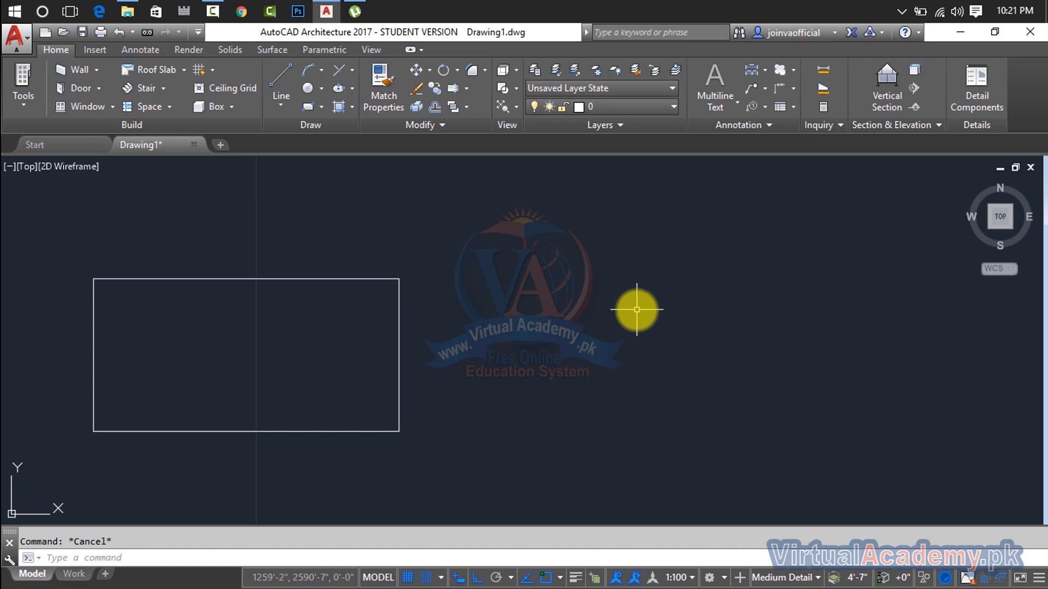
# Start a new polyline beside the rectangle, slightly above its upper edge, turn Ortho off and switch to arc segments
pyautogui.write('pl')
pyautogui.press('Return')
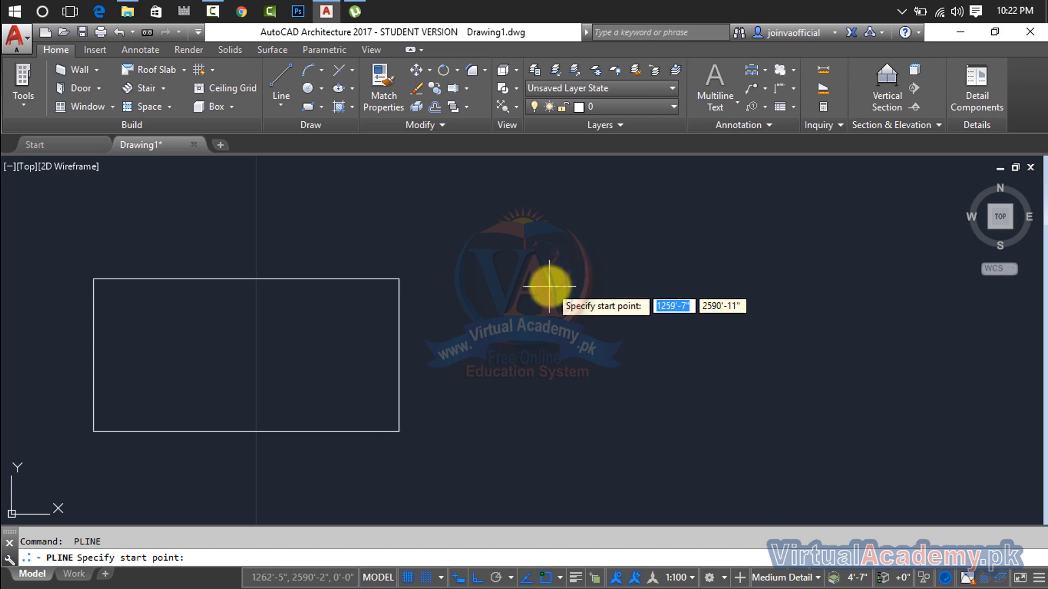
pyautogui.click(487, 261)
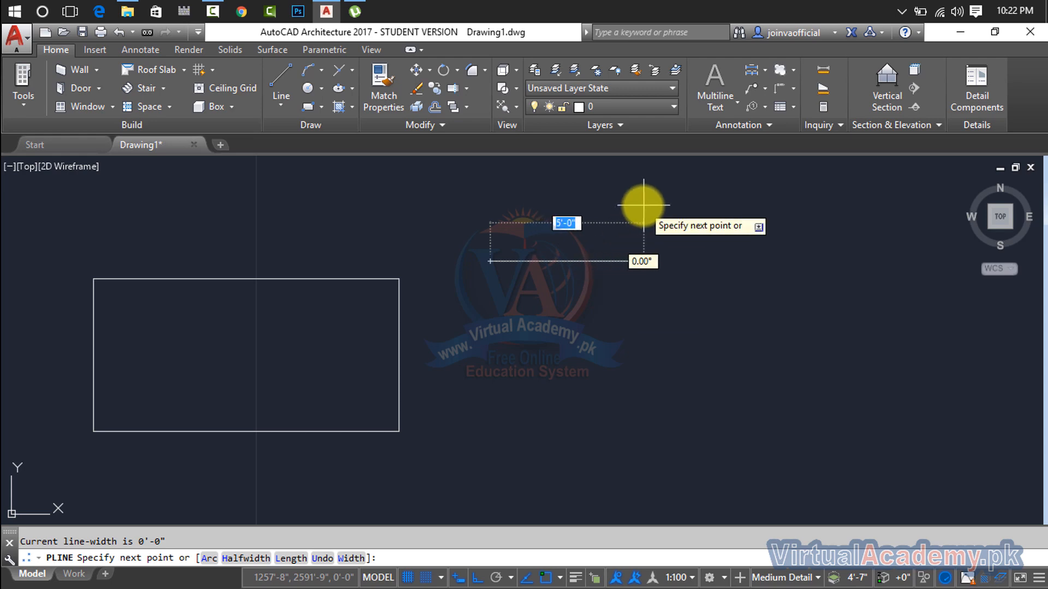
pyautogui.press('F8')
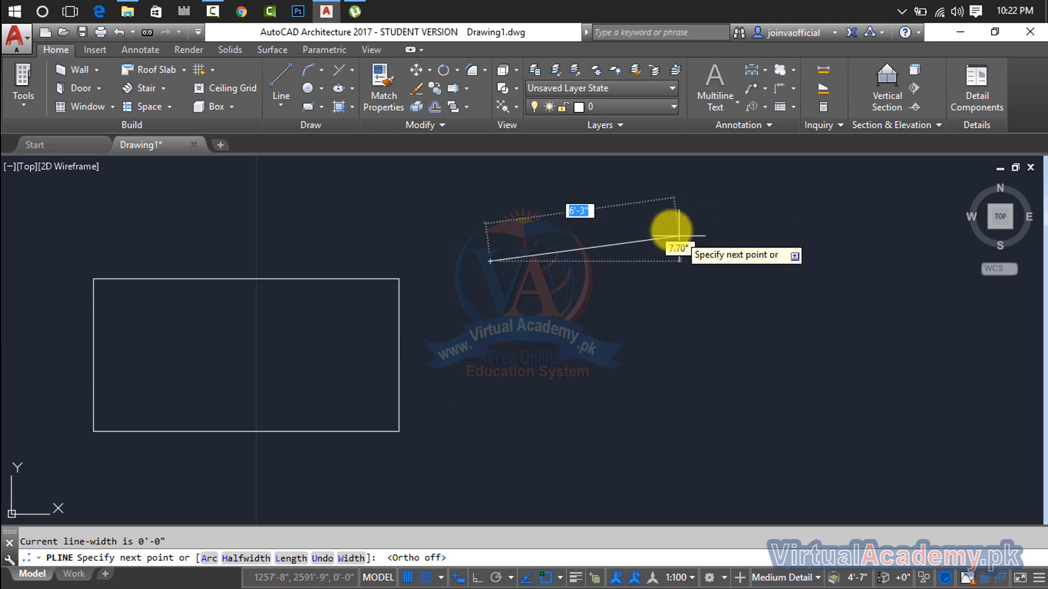
pyautogui.moveTo(625, 213)
pyautogui.mouseDown(button='middle')
pyautogui.moveTo(606, 273)
pyautogui.moveTo(514, 351)
pyautogui.mouseUp(button='middle')
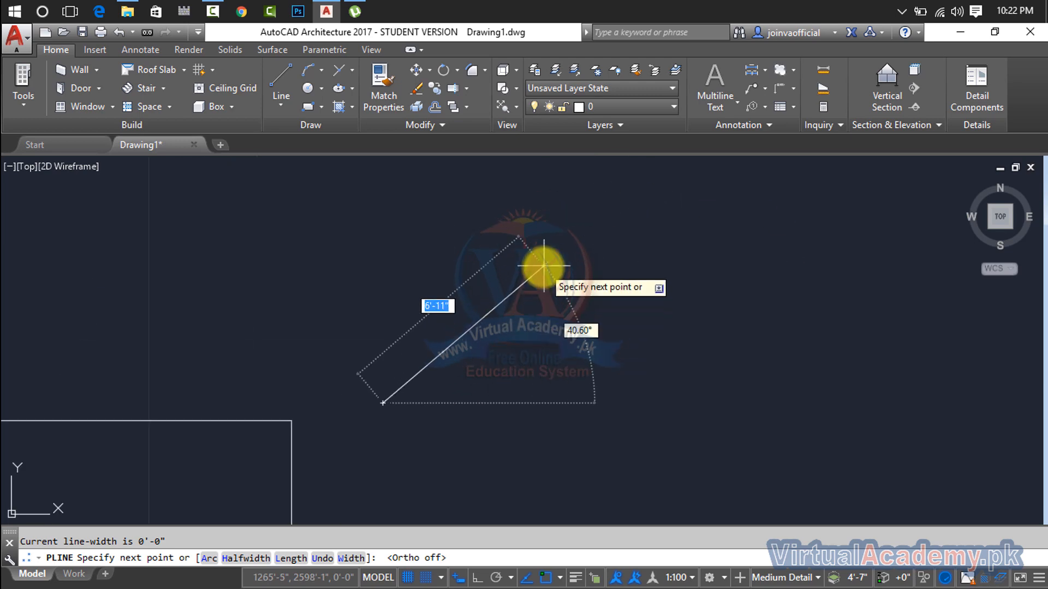
pyautogui.write('a')
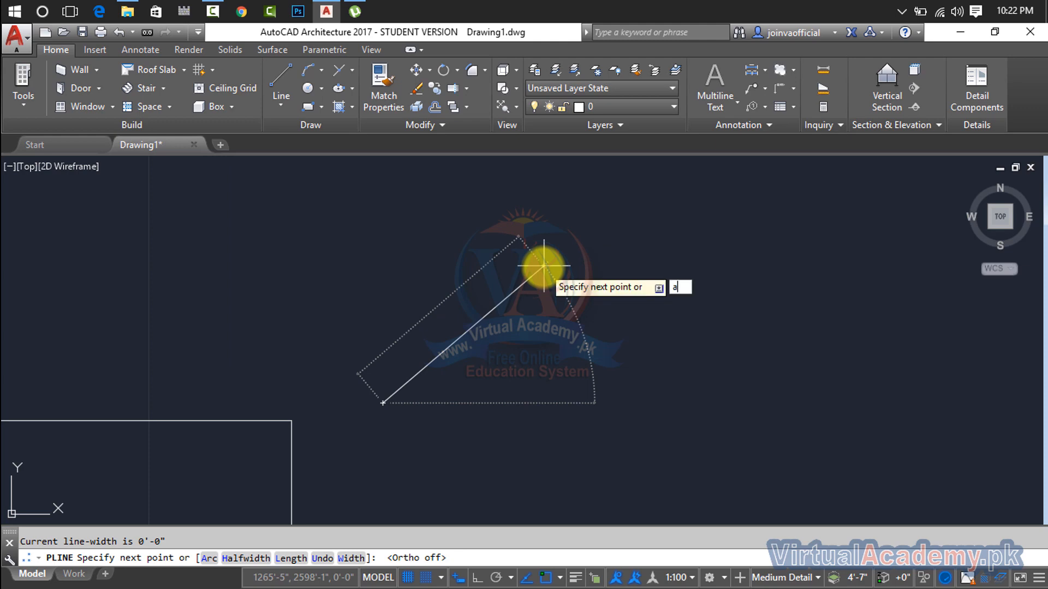
pyautogui.press('Return')
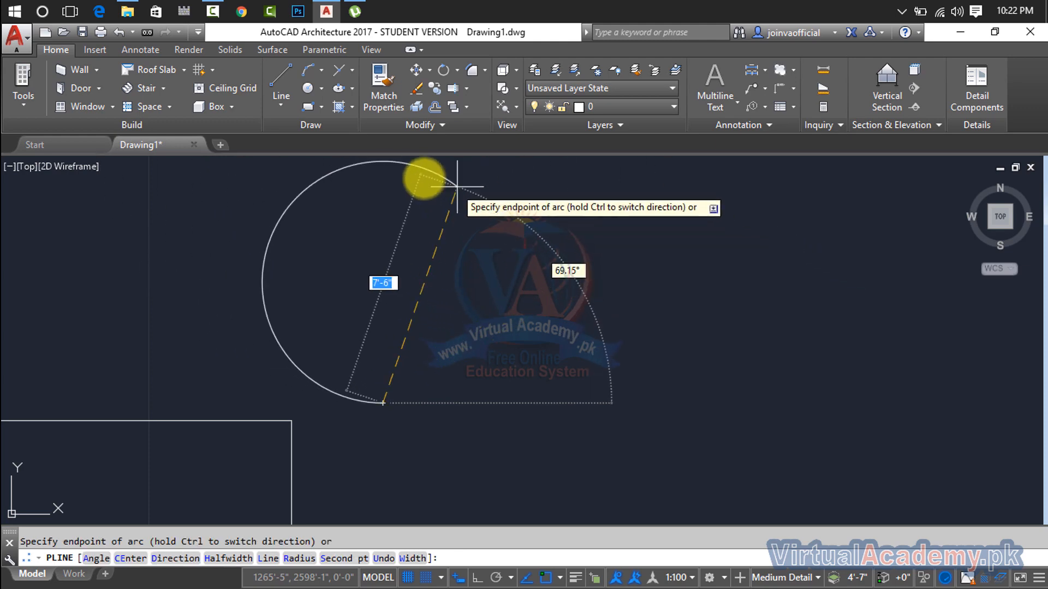
pyautogui.moveTo(390, 170); pyautogui.dragTo(445, 290, button='middle')
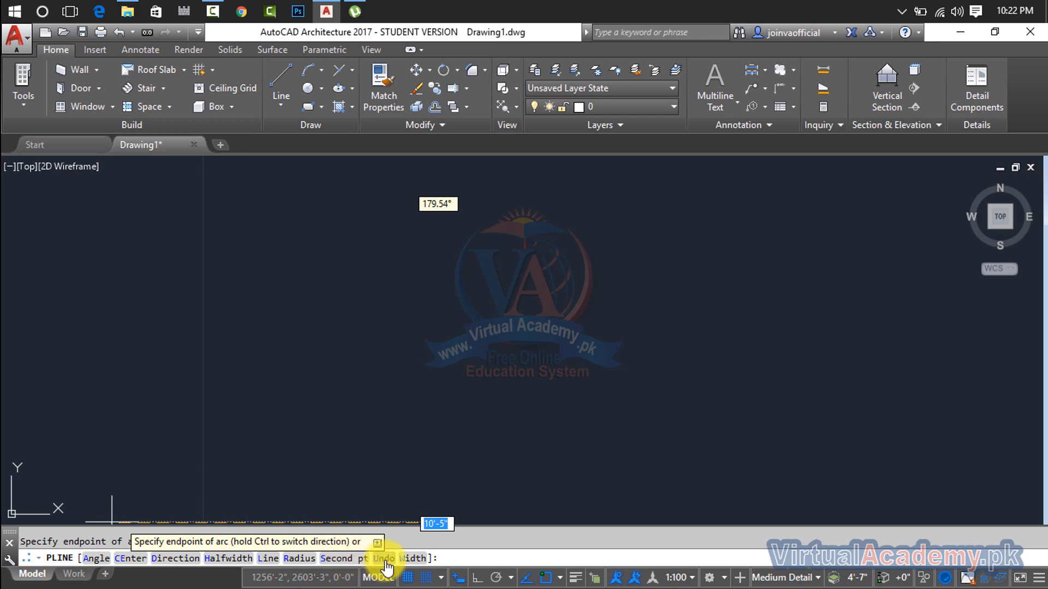
pyautogui.scroll(-5, 521, 305)
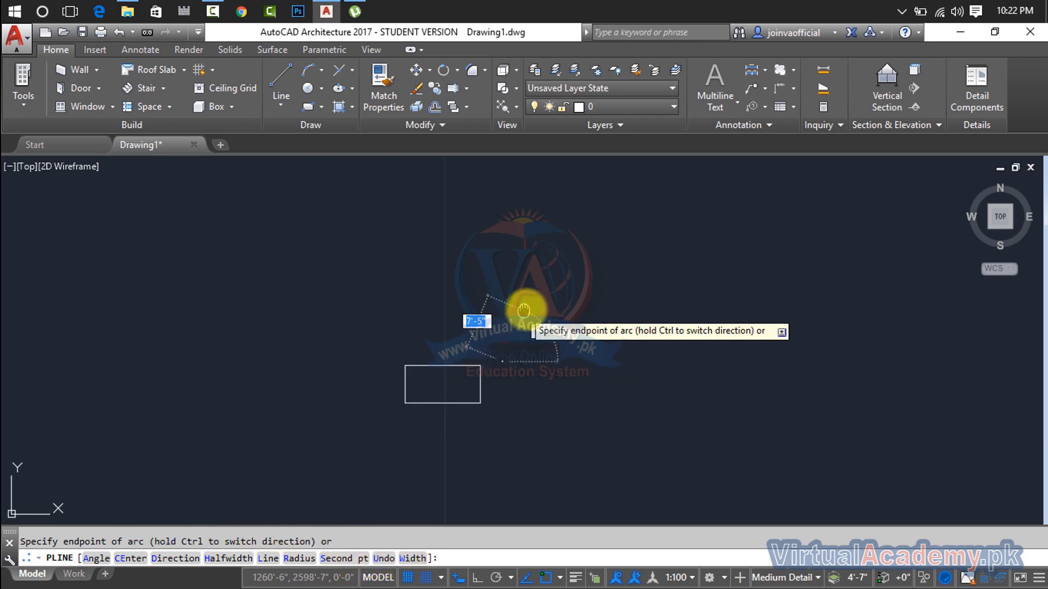
pyautogui.scroll(3, 511, 288)
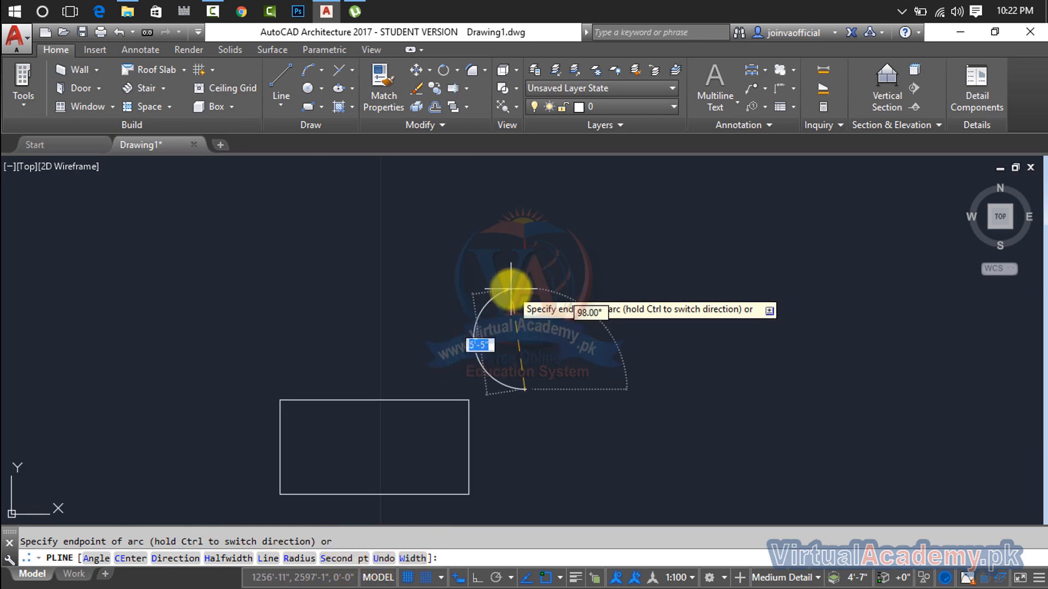
# Draw the first arc segment with a 45° included angle and its center above and slightly right of the start point
pyautogui.write('a')
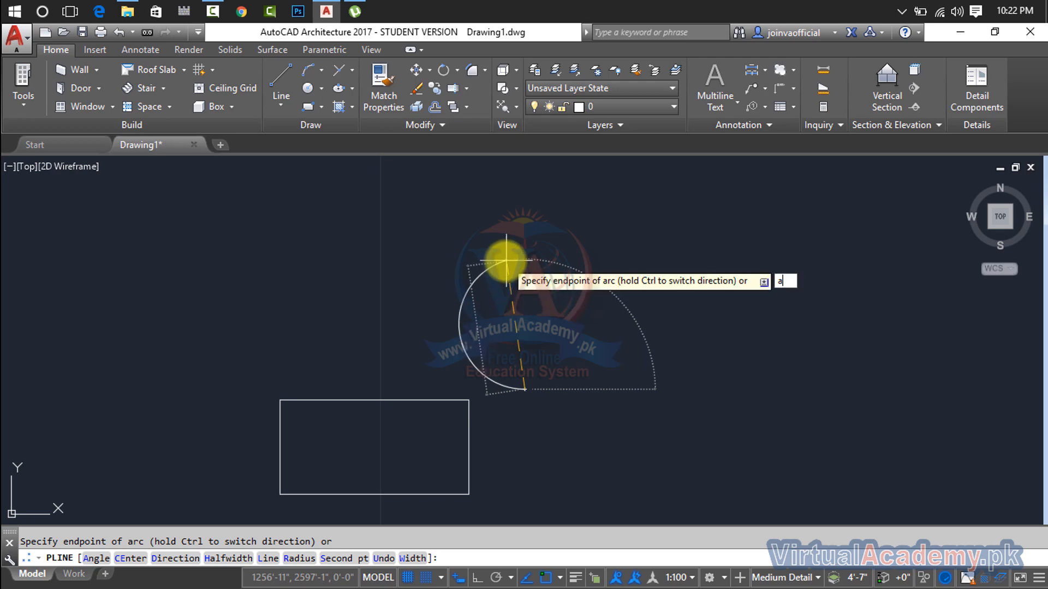
pyautogui.press('Return')
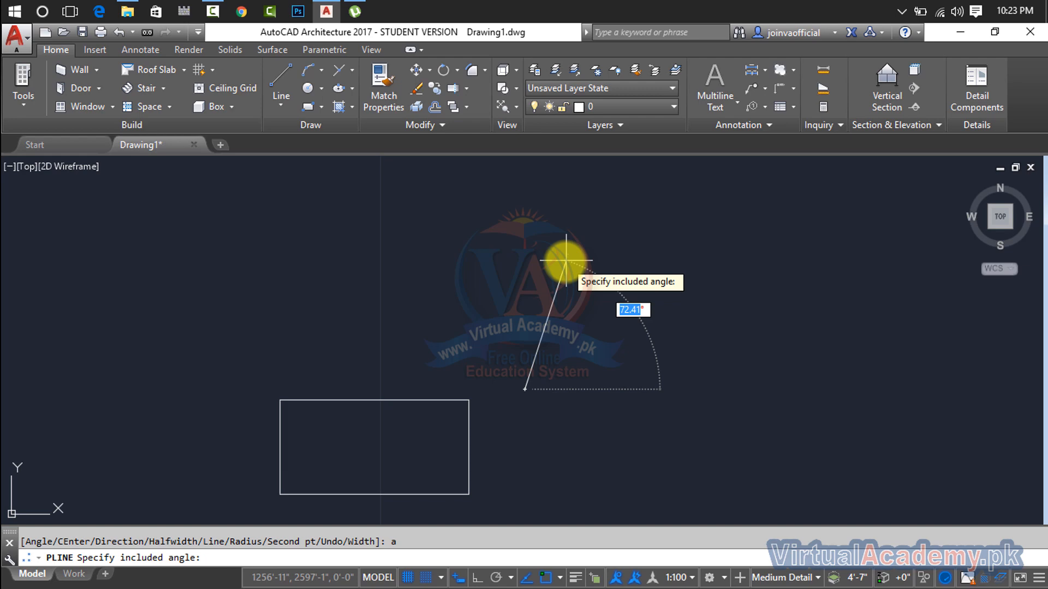
pyautogui.write('45')
pyautogui.press('Return')
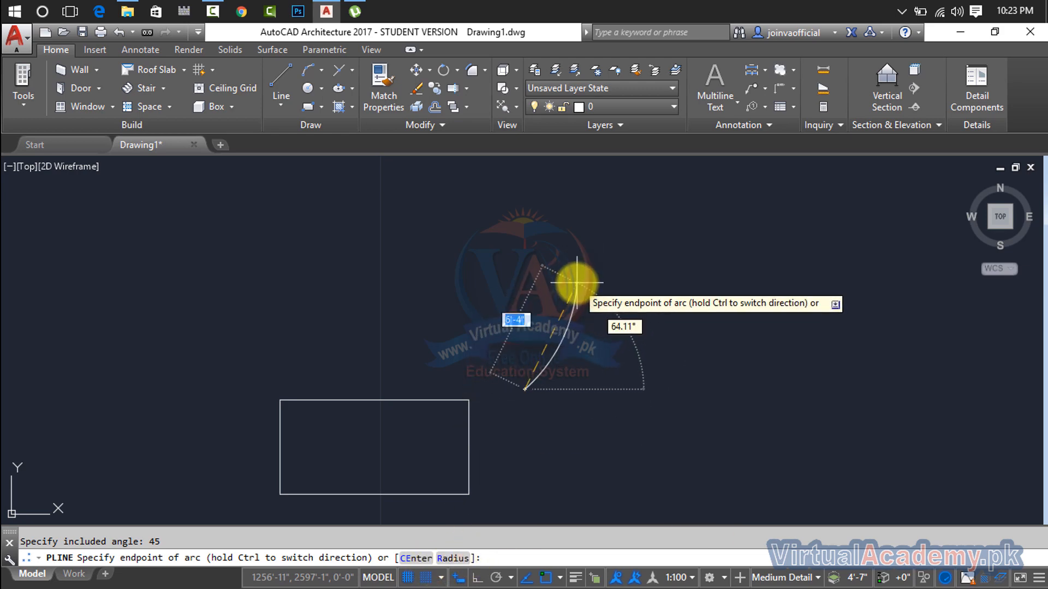
pyautogui.write('c')
pyautogui.press('Return')
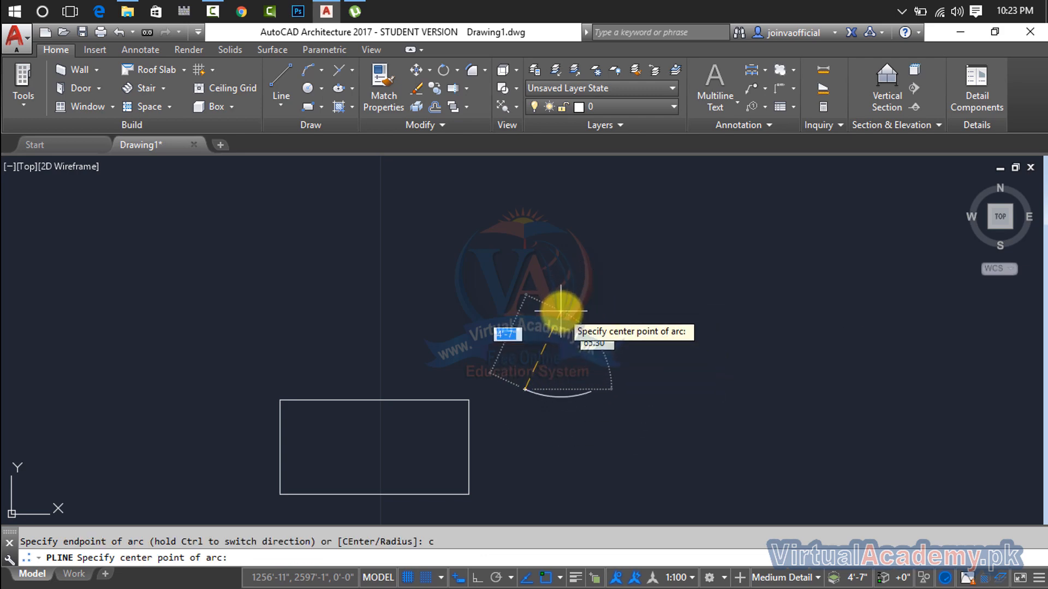
pyautogui.click(559, 275)
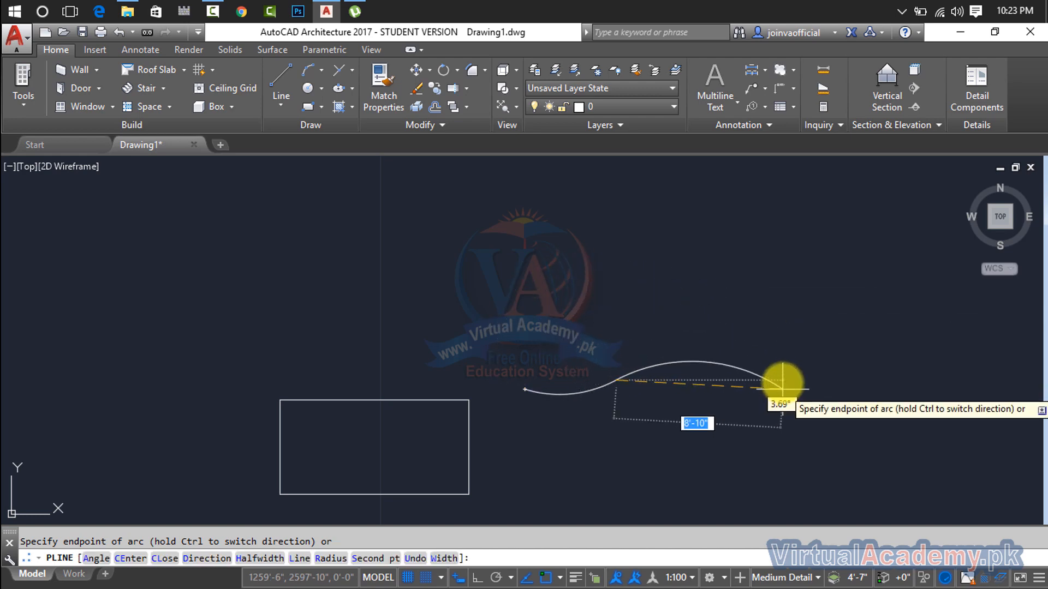
# Add a second arc segment by its center, placed up and right of the first arc's end, and end it above that center
pyautogui.moveTo(764, 375)
pyautogui.mouseDown(button='middle')
pyautogui.moveTo(701, 337)
pyautogui.moveTo(550, 297)
pyautogui.mouseUp(button='middle')
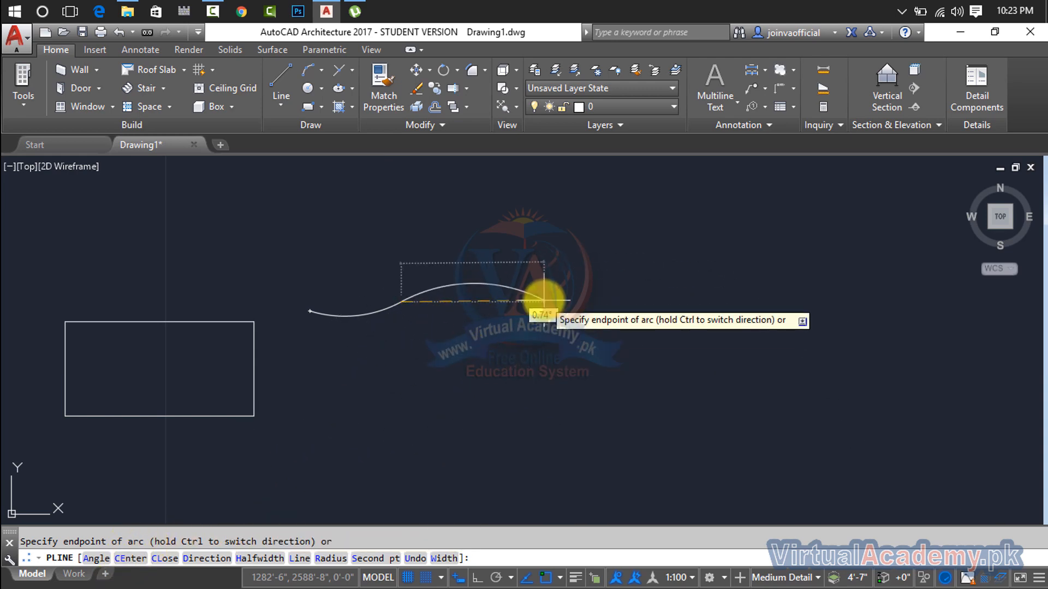
pyautogui.write('c')
pyautogui.press('Return')
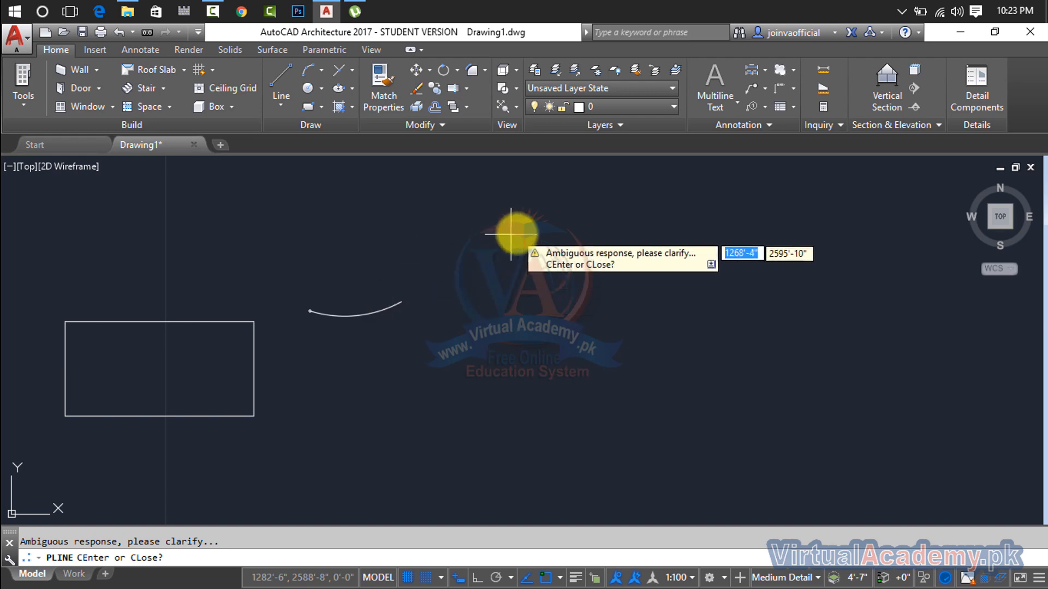
pyautogui.scroll(-5, 521, 245)
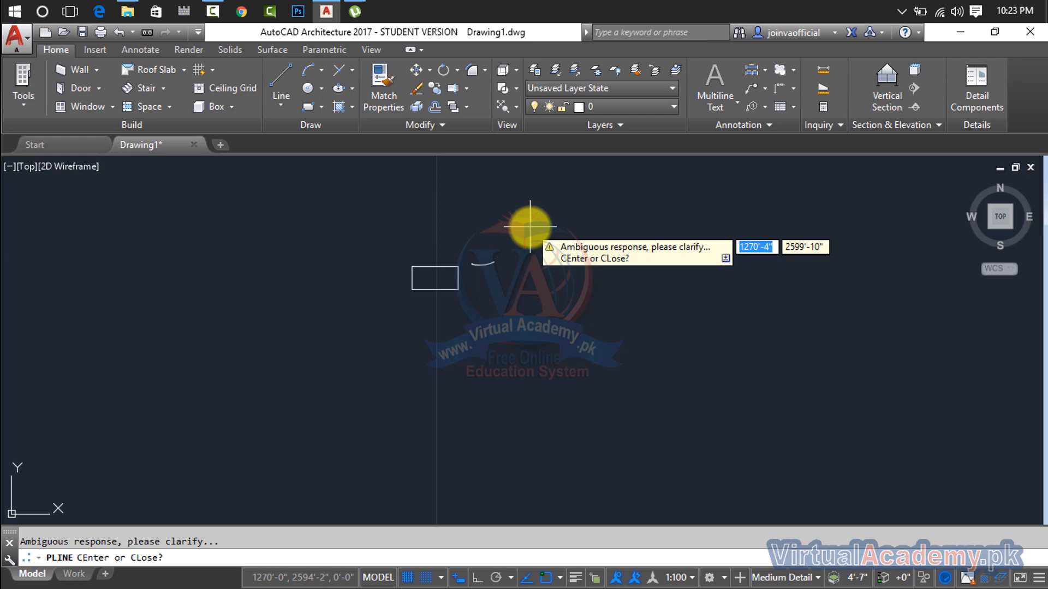
pyautogui.write('c')
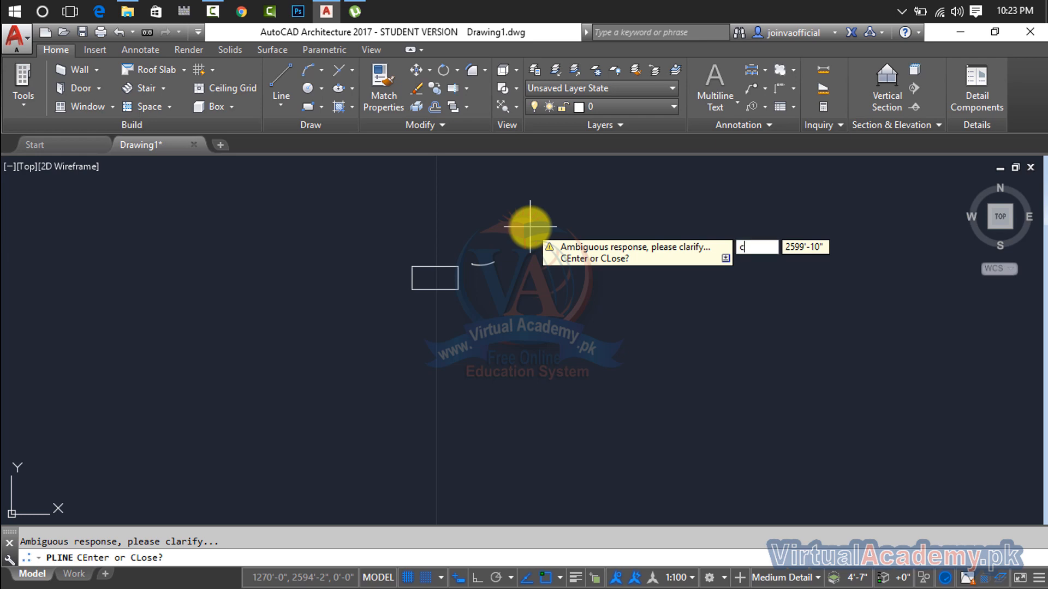
pyautogui.write('e')
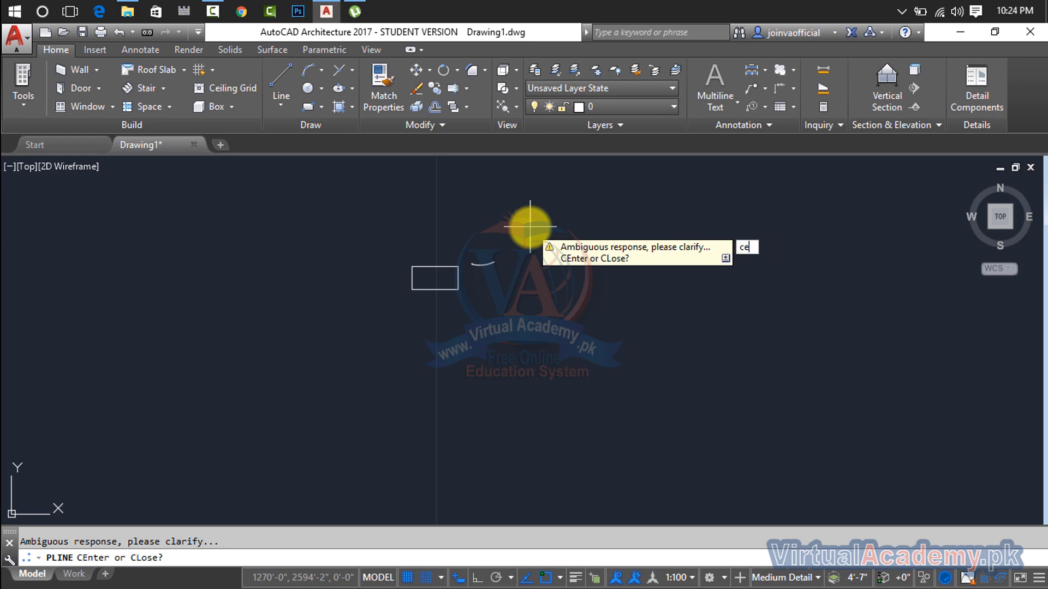
pyautogui.press('Return')
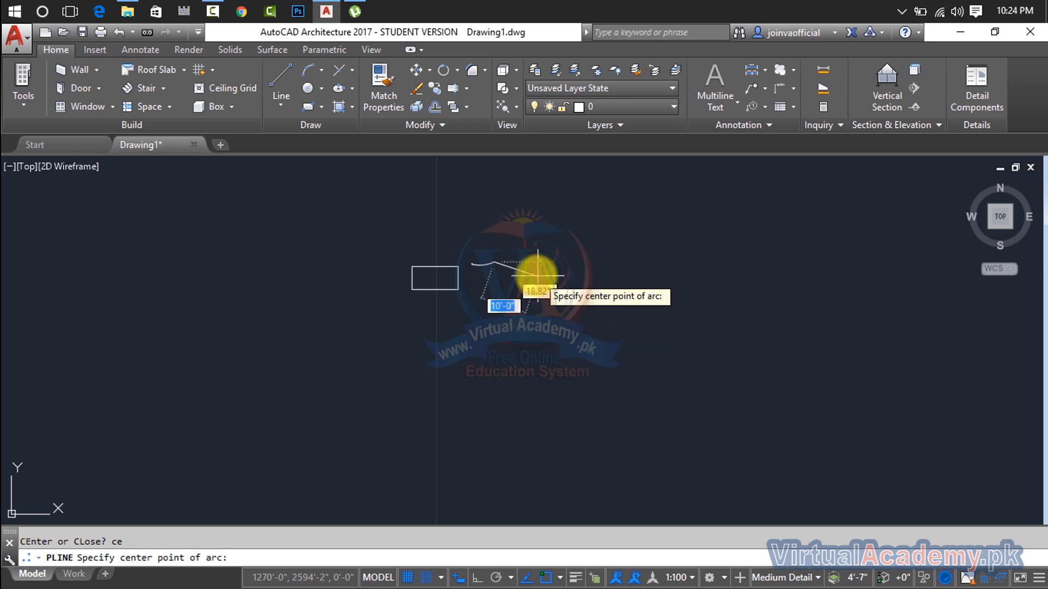
pyautogui.scroll(5, 537, 268)
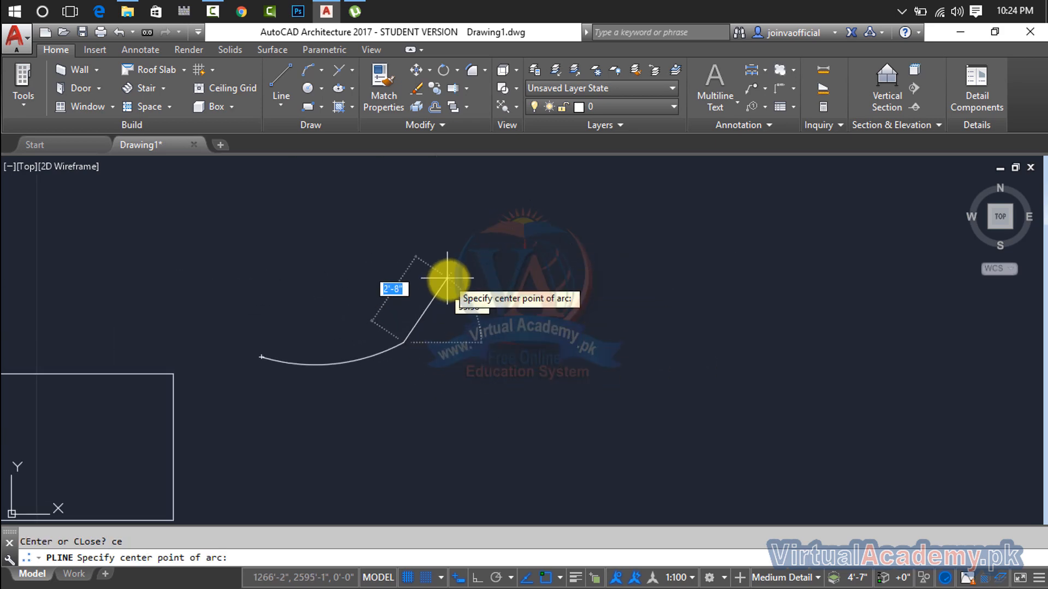
pyautogui.click(466, 285)
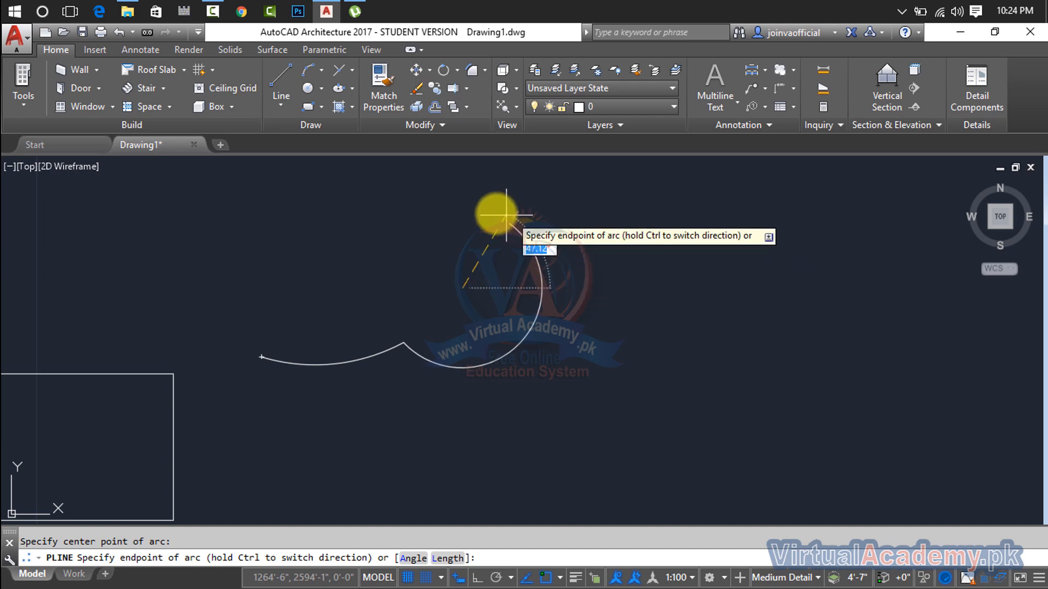
pyautogui.click(491, 213)
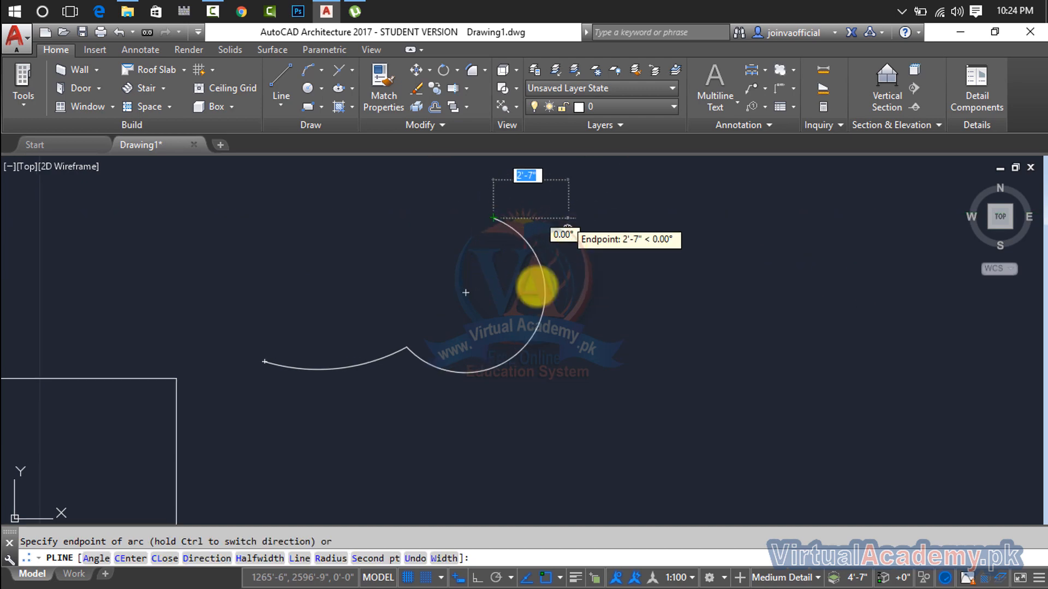
pyautogui.moveTo(569, 219); pyautogui.dragTo(484, 365, button='middle')
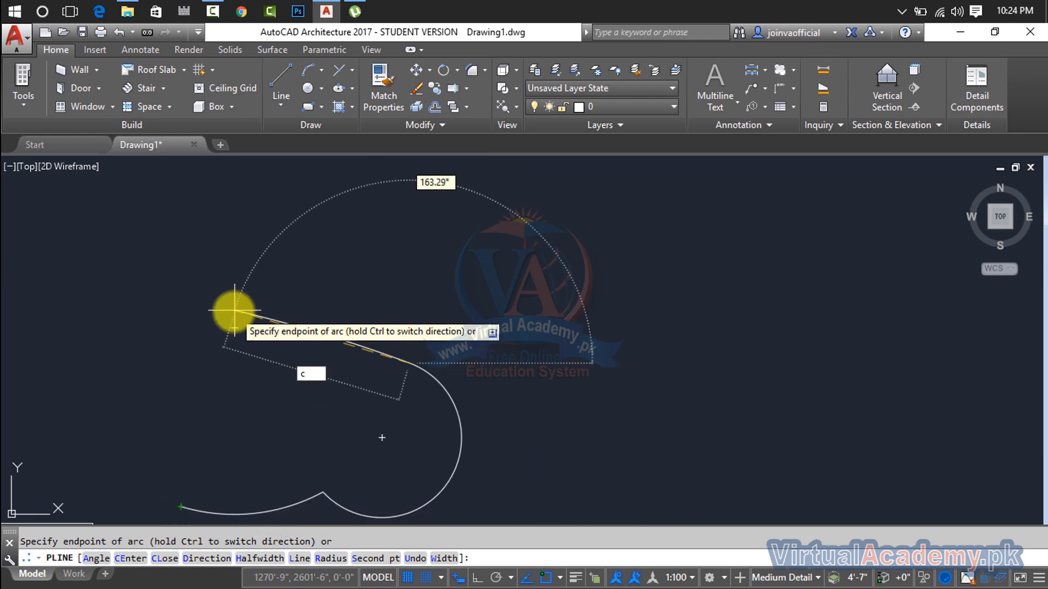
# Close the arc polyline back to its start point, and erase the whole shape beside the rectangle
pyautogui.write('l')
pyautogui.press('Return')
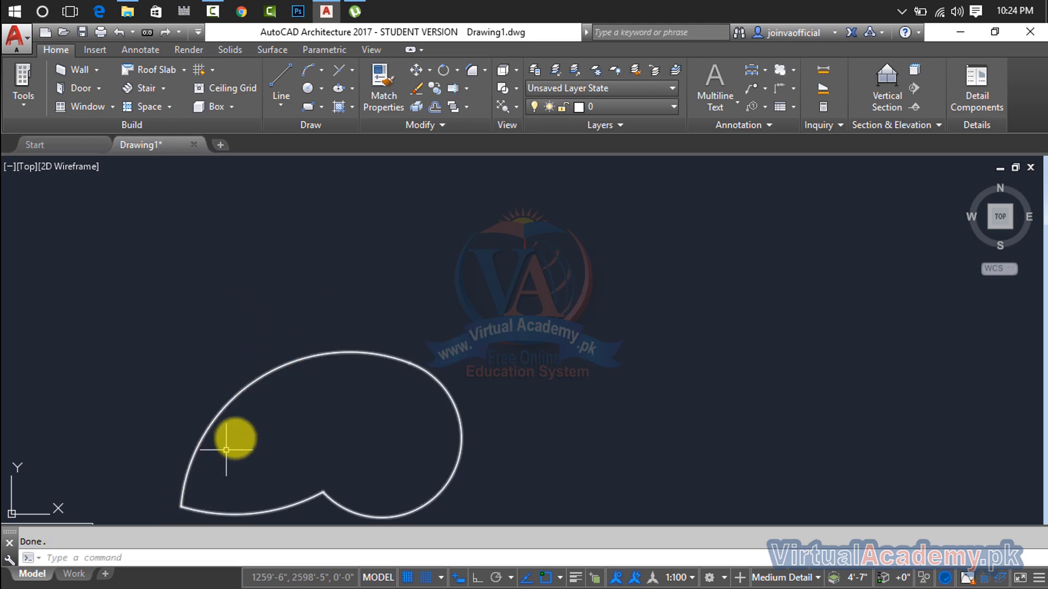
pyautogui.scroll(-2, 251, 382)
pyautogui.click(468, 255)
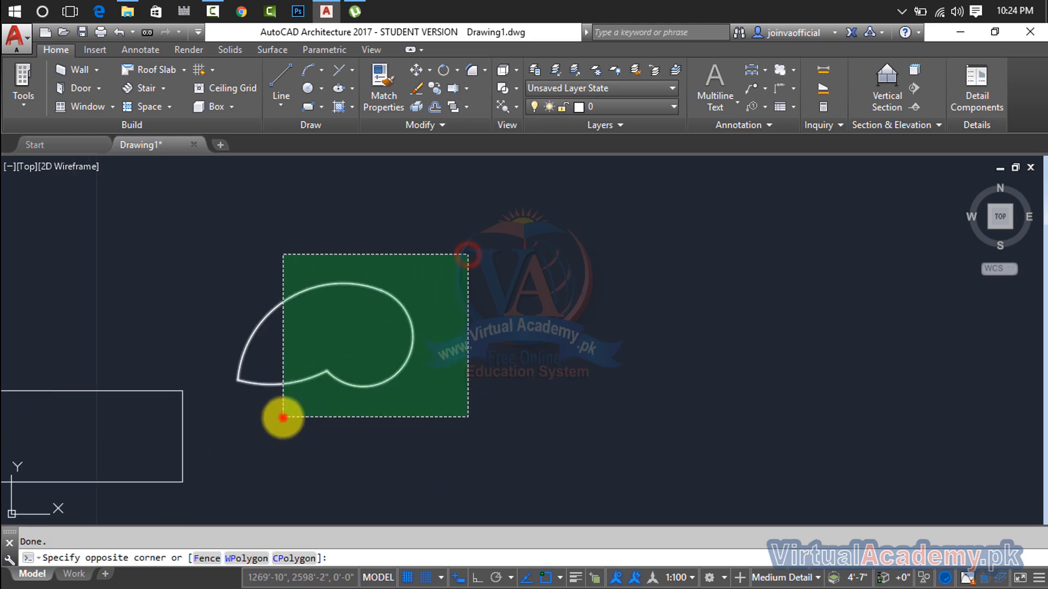
pyautogui.click(282, 417)
pyautogui.press('Delete')
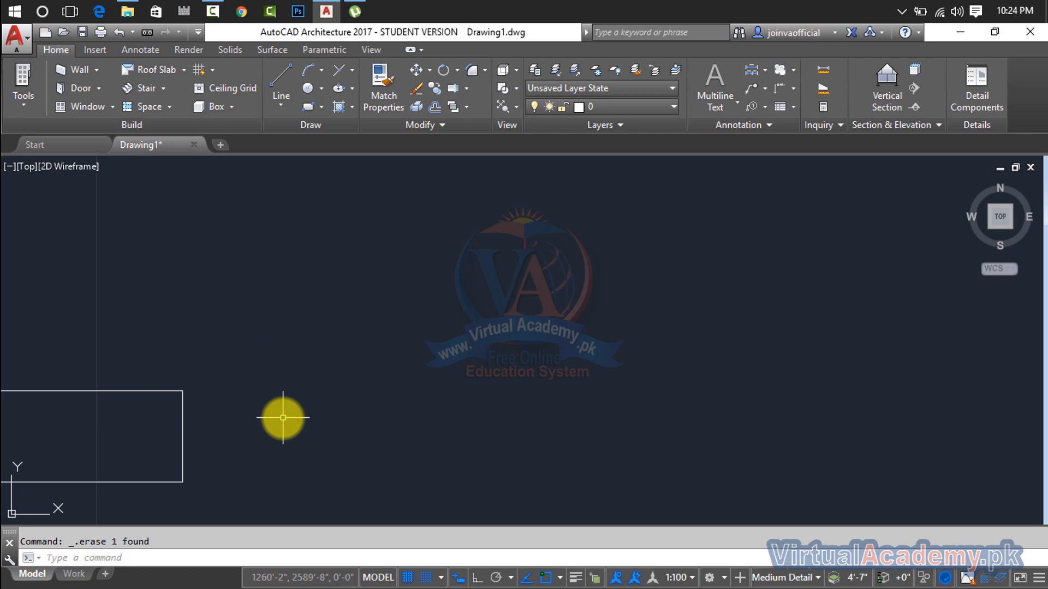
# Start a new polyline above and to the right of the rectangle, and switch it to arc segments
pyautogui.press('Return')
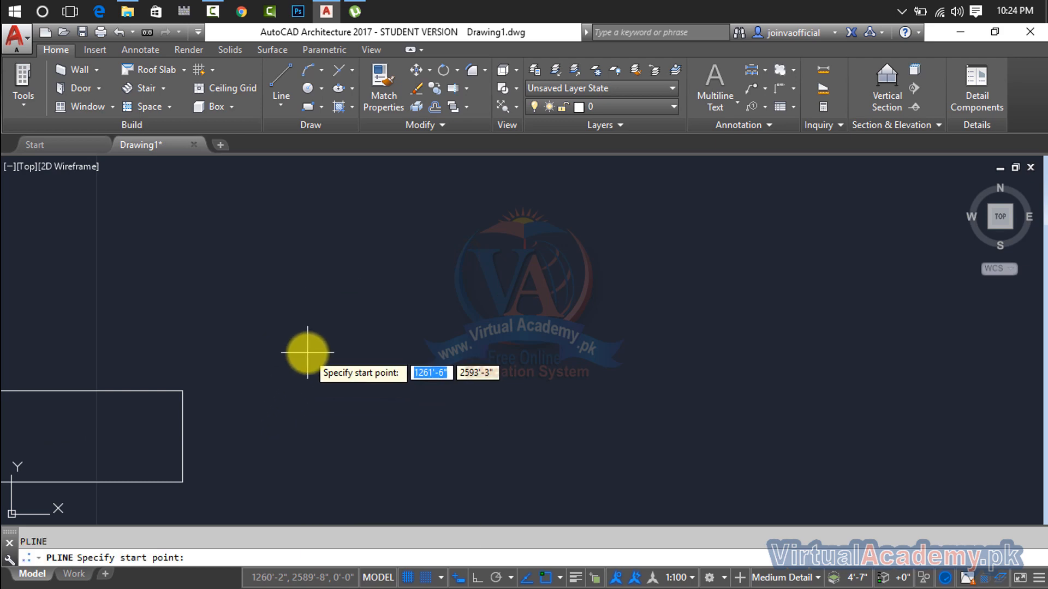
pyautogui.click(308, 345)
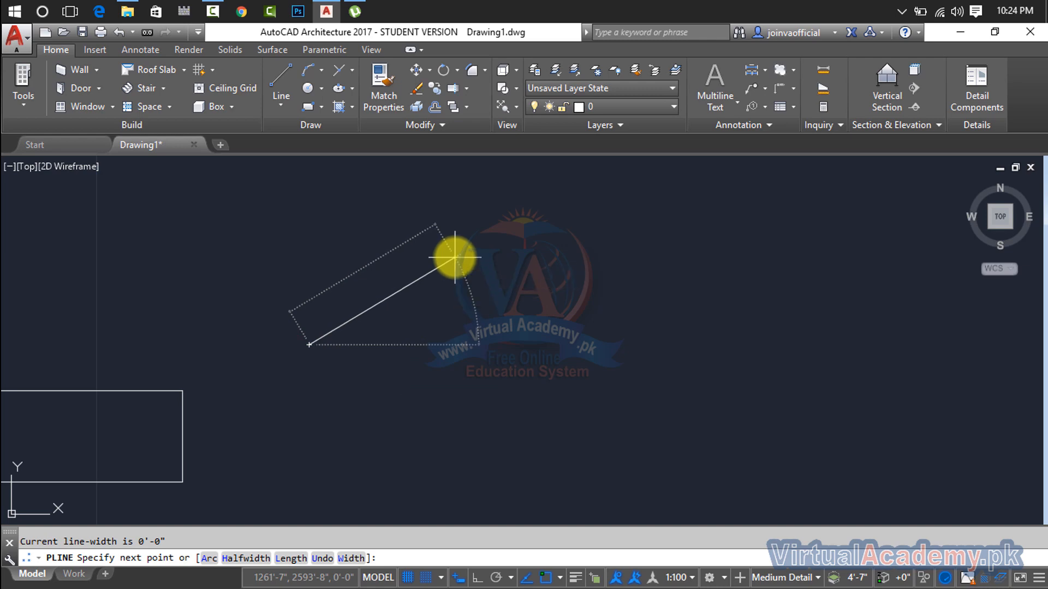
pyautogui.write('a')
pyautogui.press('Return')
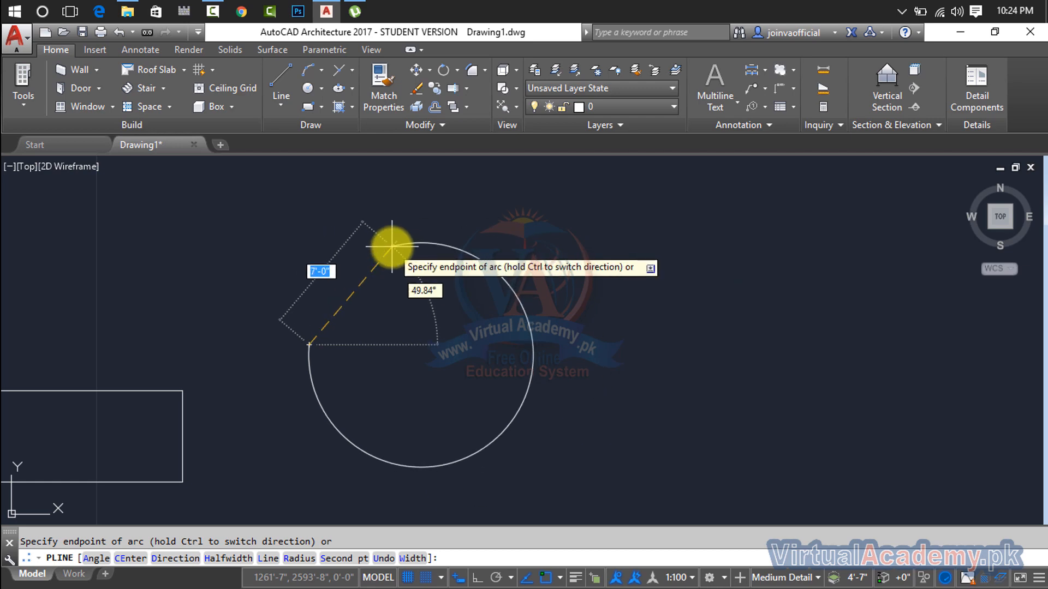
# Draw the first arc by a picked radius with a 45° included angle, its chord running up and right from the start point
pyautogui.write('r')
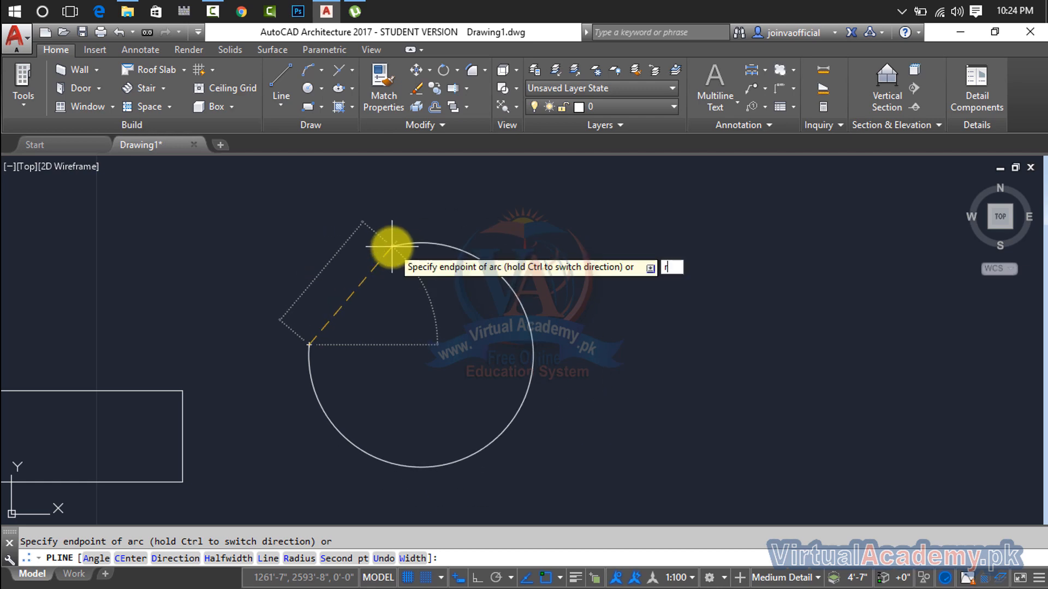
pyautogui.press('Return')
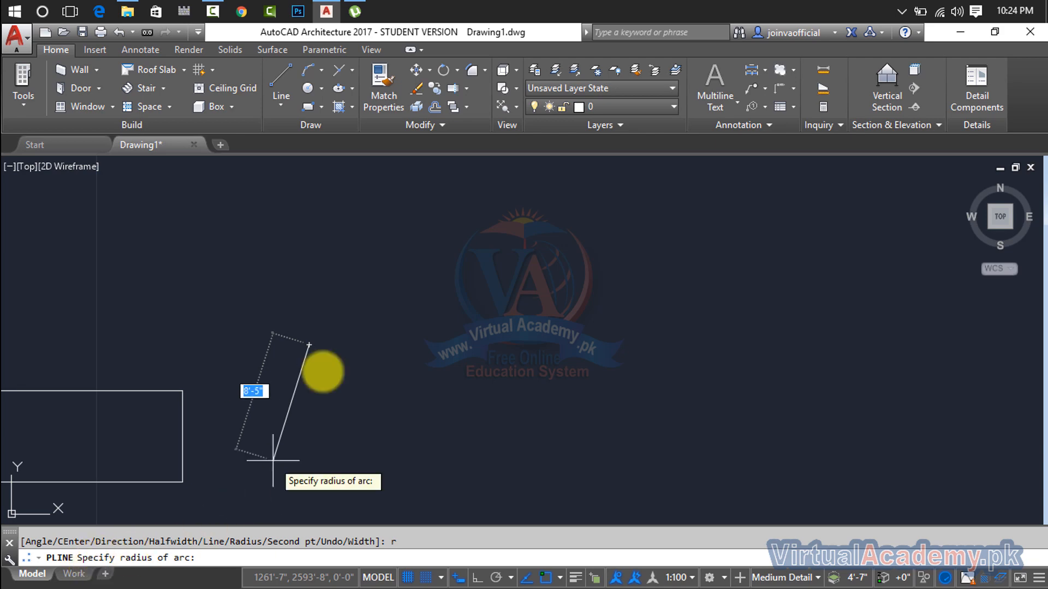
pyautogui.click(347, 249)
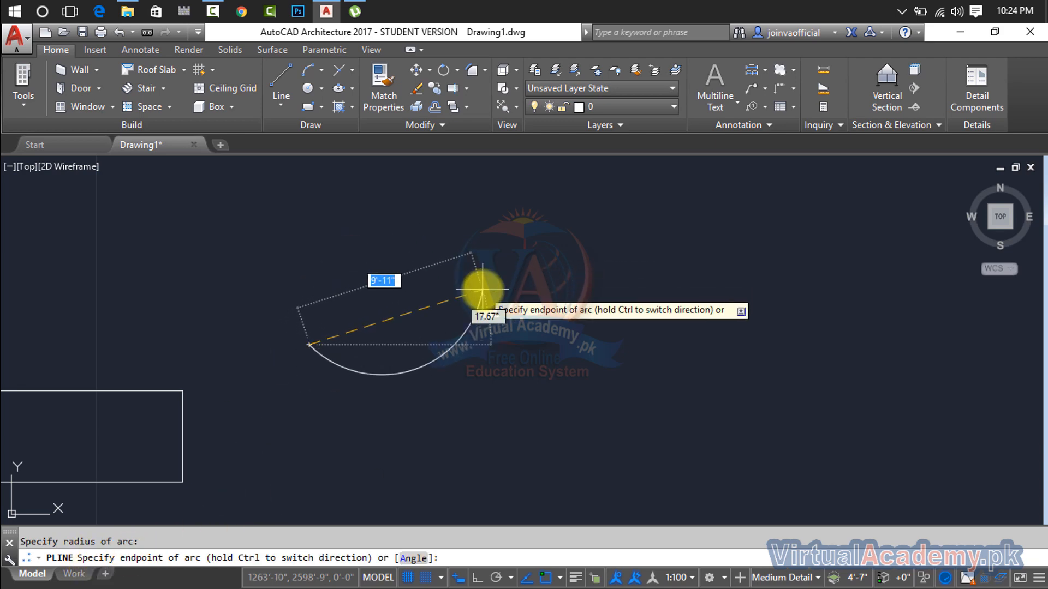
pyautogui.write('a')
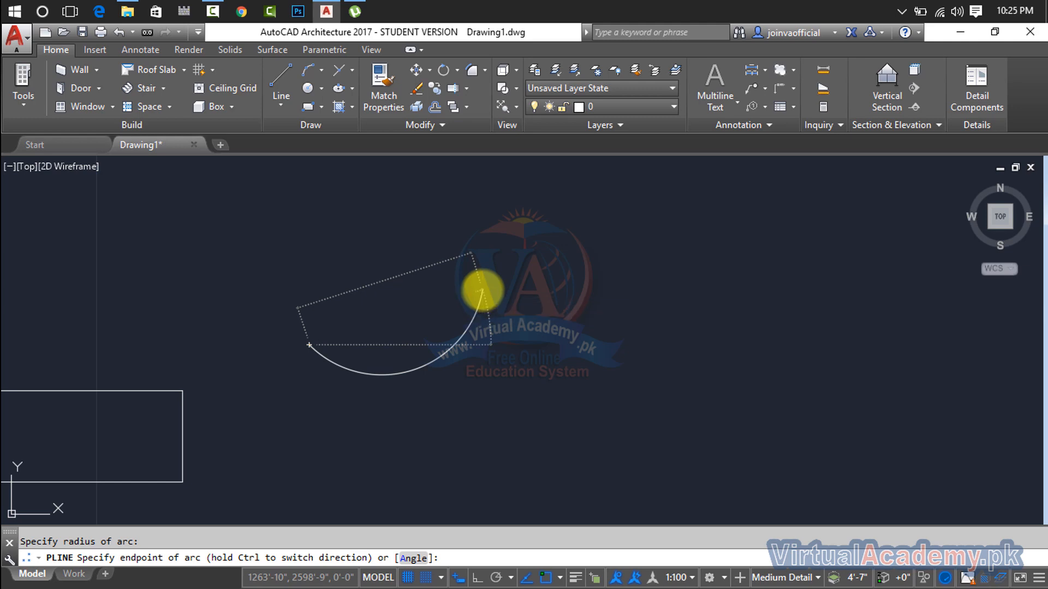
pyautogui.press('Return')
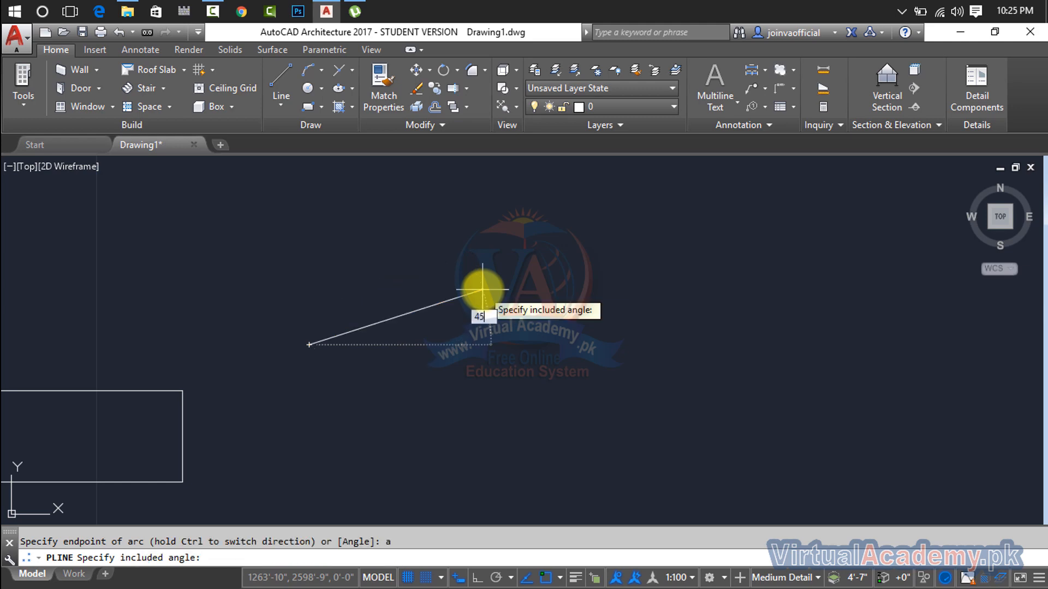
pyautogui.write('45')
pyautogui.press('Return')
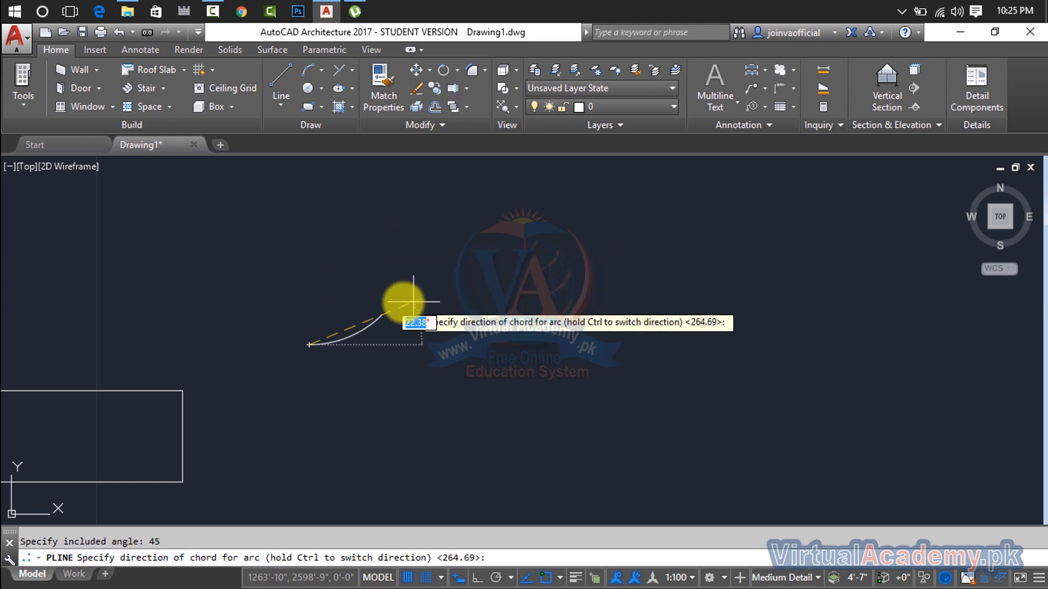
pyautogui.click(375, 299)
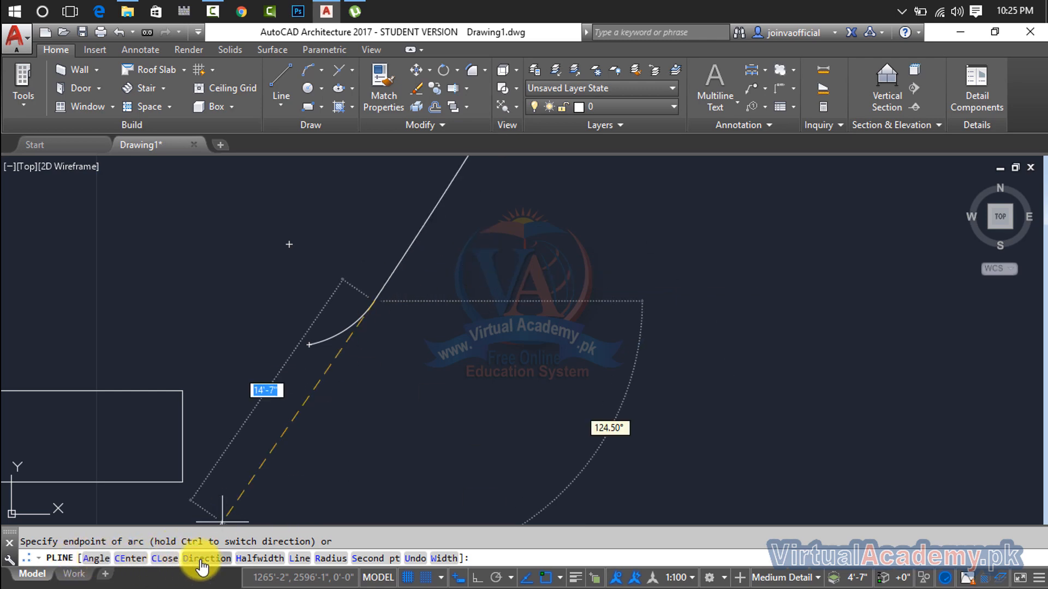
# Add an arc by tangent direction, starting down and right and ending about 5'-7" up and right of the previous endpoint
pyautogui.moveTo(438, 288); pyautogui.dragTo(444, 375, button='middle')
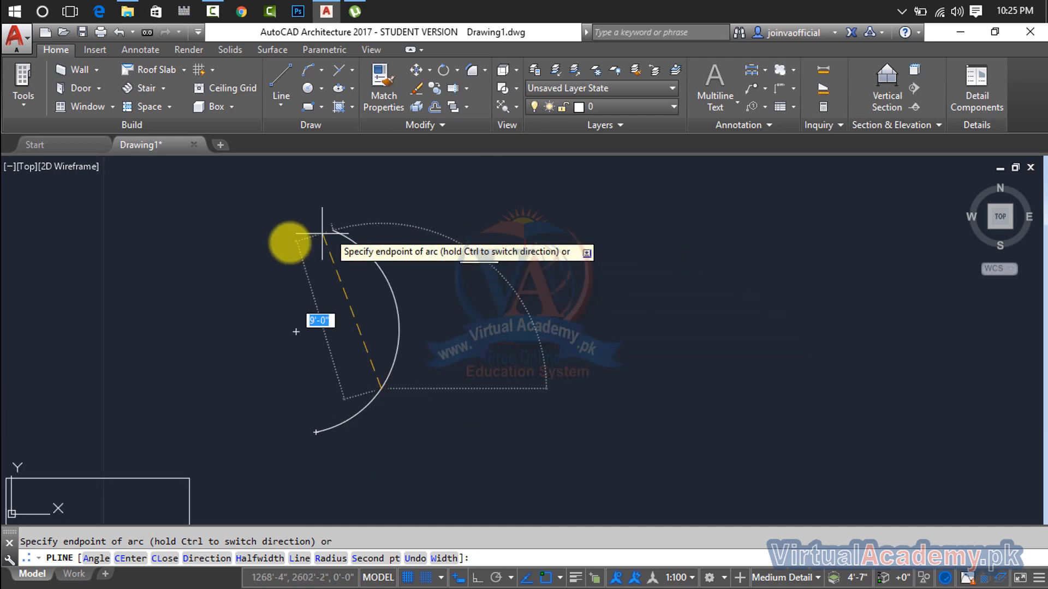
pyautogui.write('d')
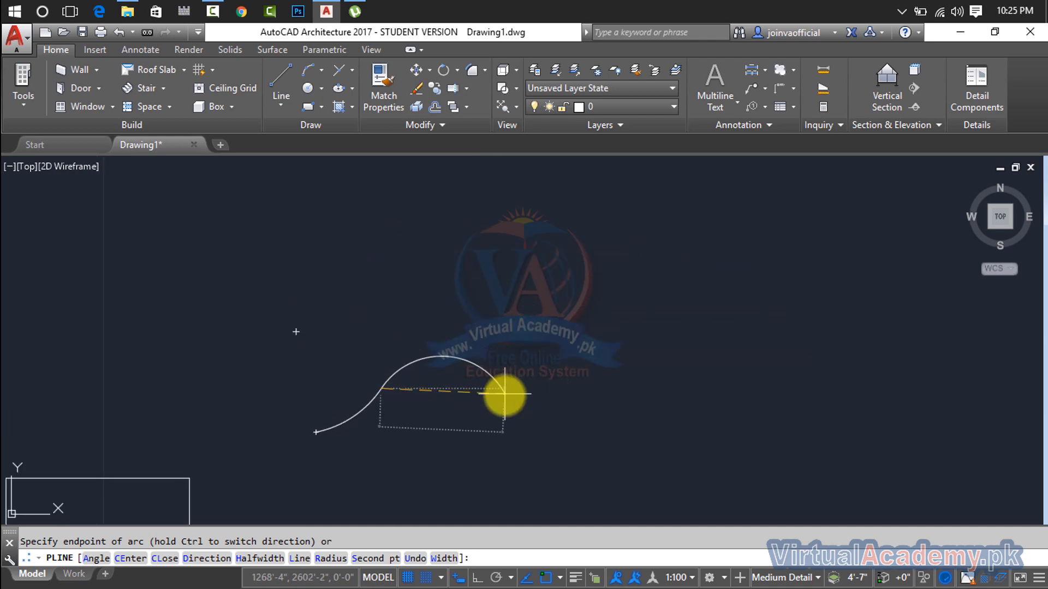
pyautogui.press('Return')
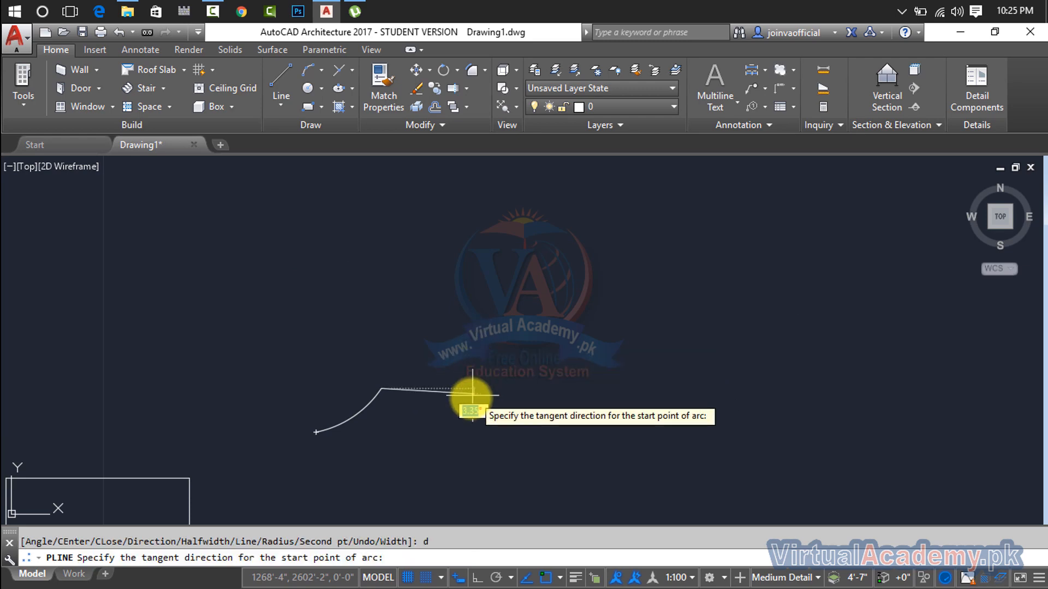
pyautogui.click(432, 407)
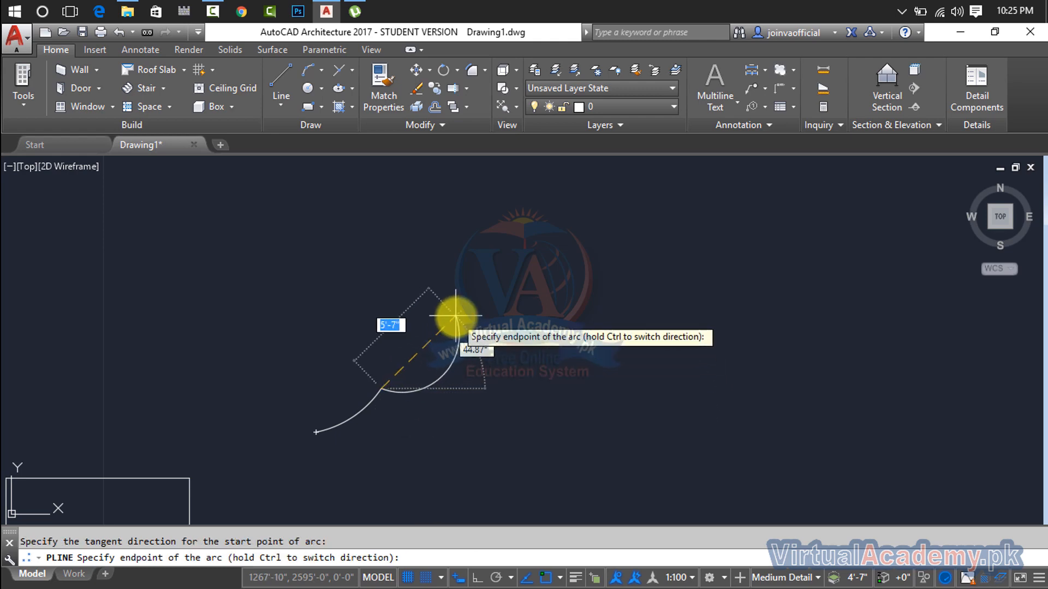
pyautogui.click(456, 315)
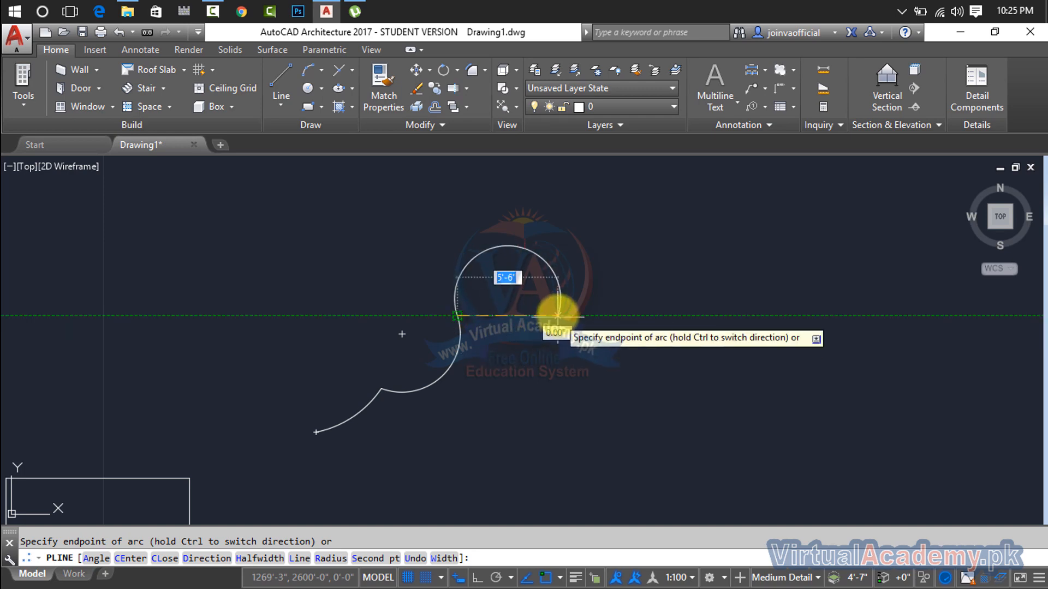
# Add two more arcs by tangent direction, each starting down and right and ending slightly up and right of its start
pyautogui.write('d')
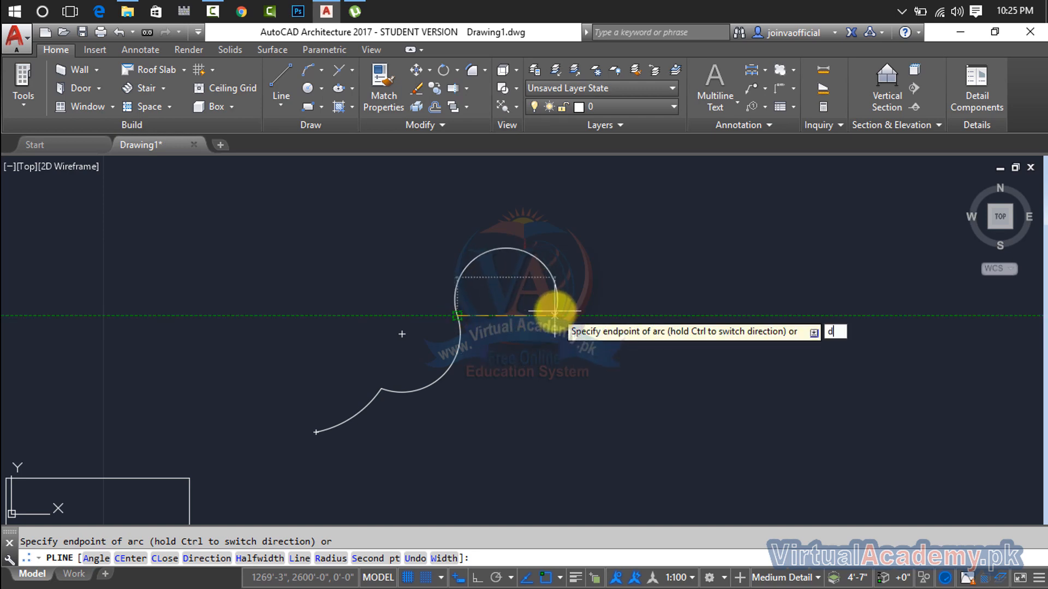
pyautogui.press('Return')
pyautogui.click(516, 358)
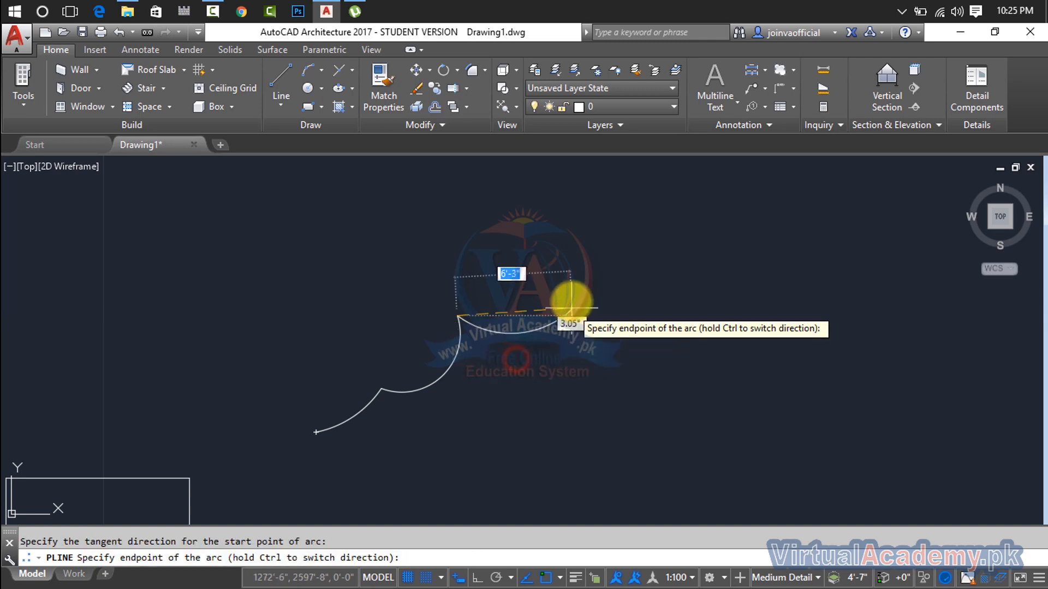
pyautogui.click(567, 283)
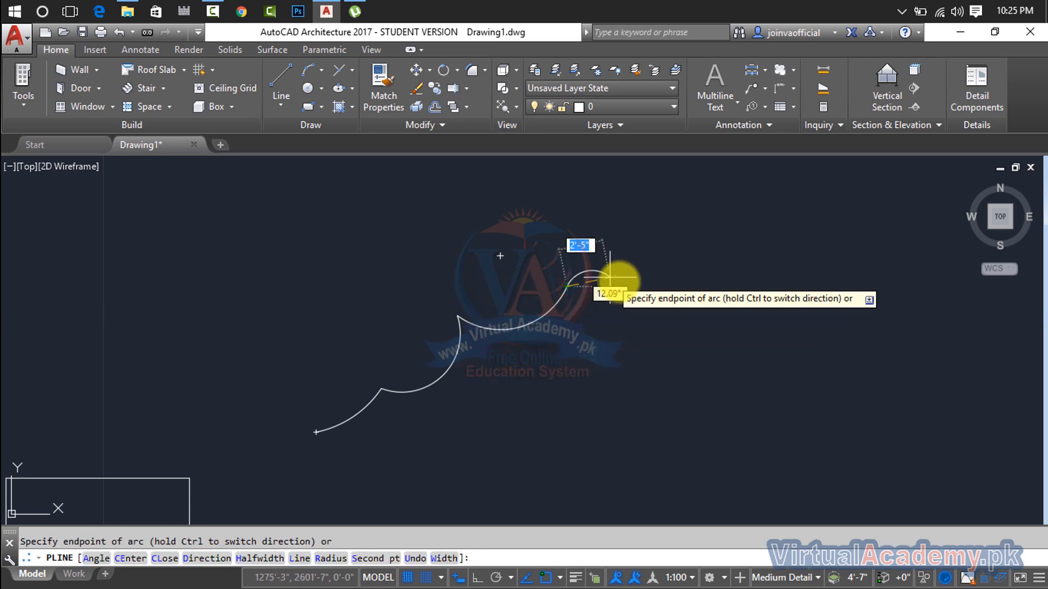
pyautogui.write('d')
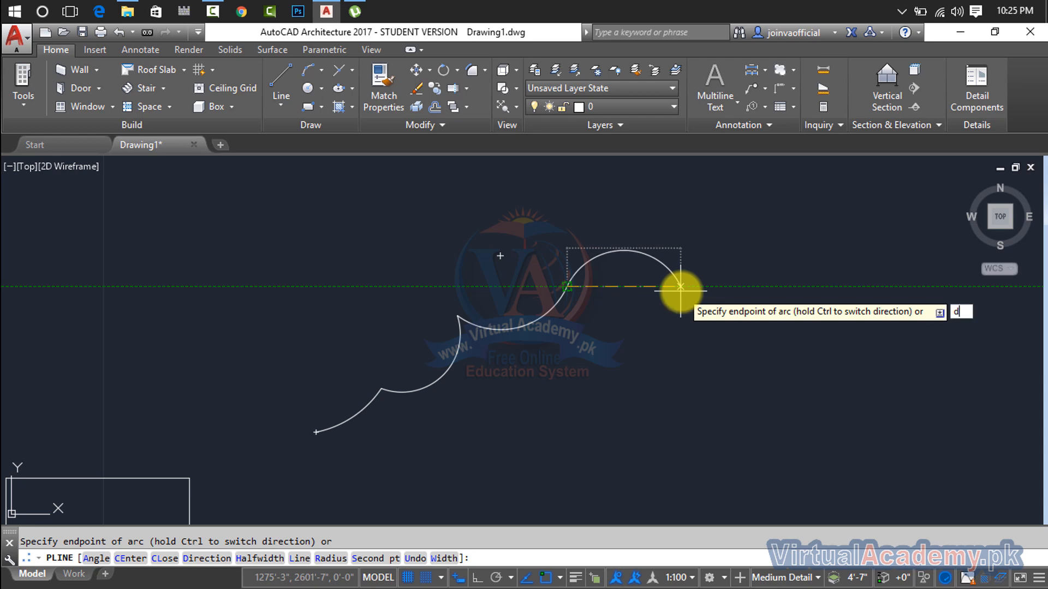
pyautogui.press('Return')
pyautogui.click(630, 325)
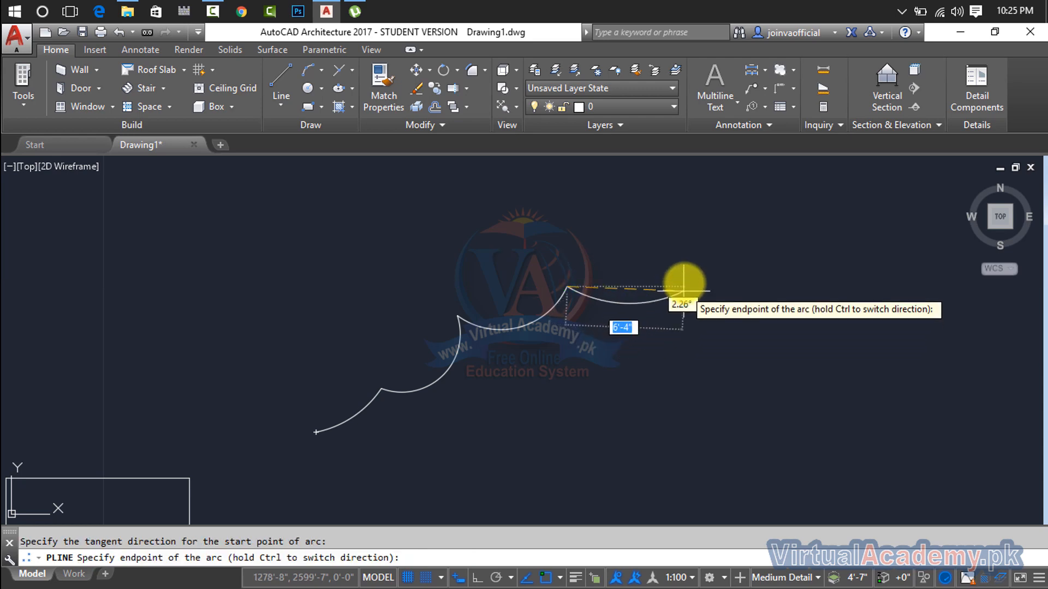
pyautogui.click(682, 271)
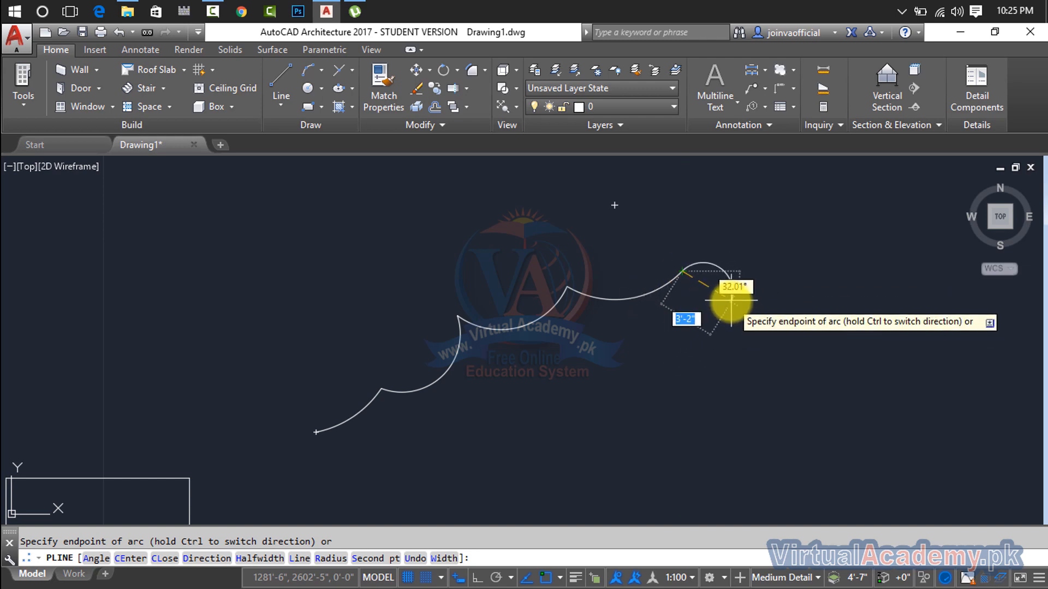
# Switch to line segments, draw a nearly horizontal, a rising and a descending line of about 5'-10", and close the polyline
pyautogui.moveTo(690, 316); pyautogui.dragTo(562, 356, button='middle')
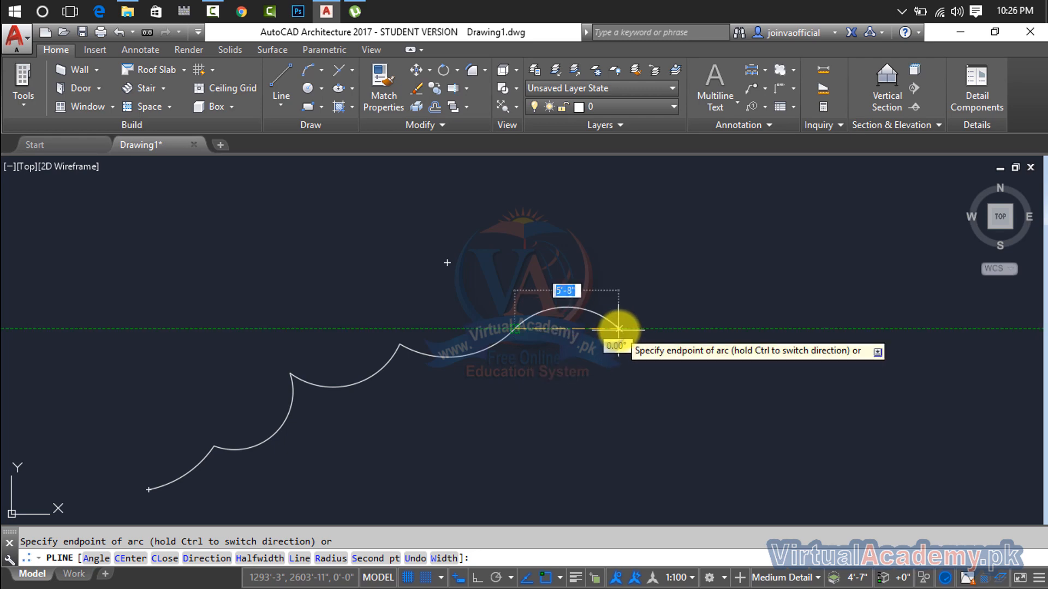
pyautogui.write('l')
pyautogui.press('Return')
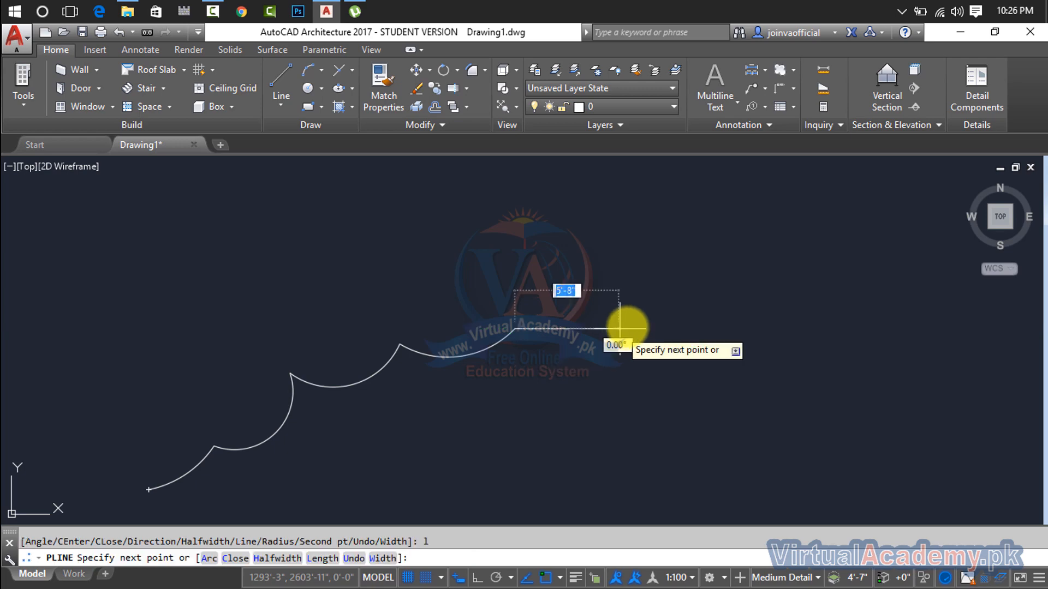
pyautogui.click(678, 324)
pyautogui.click(739, 243)
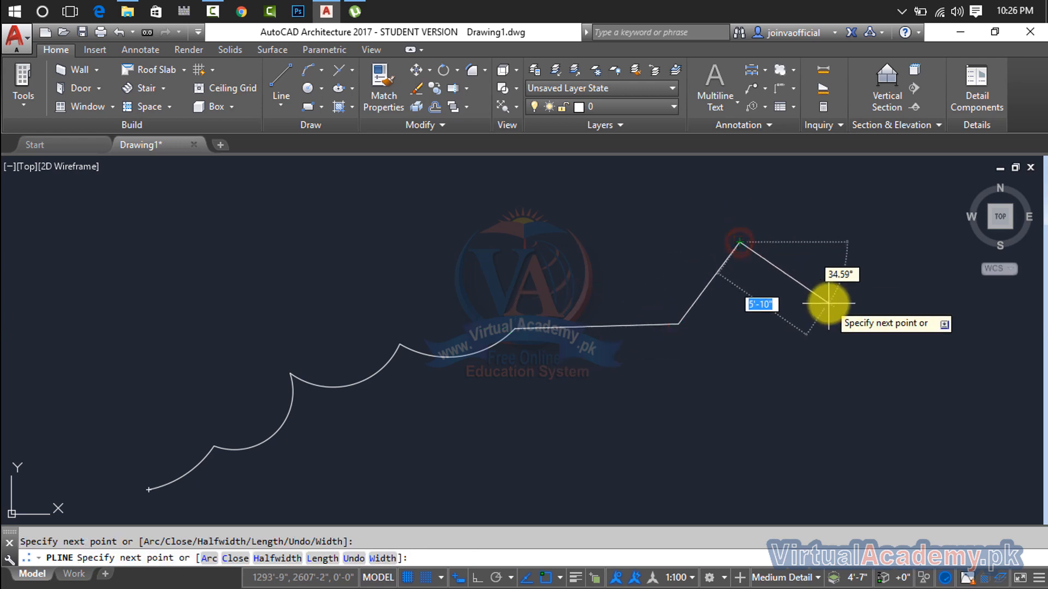
pyautogui.click(827, 303)
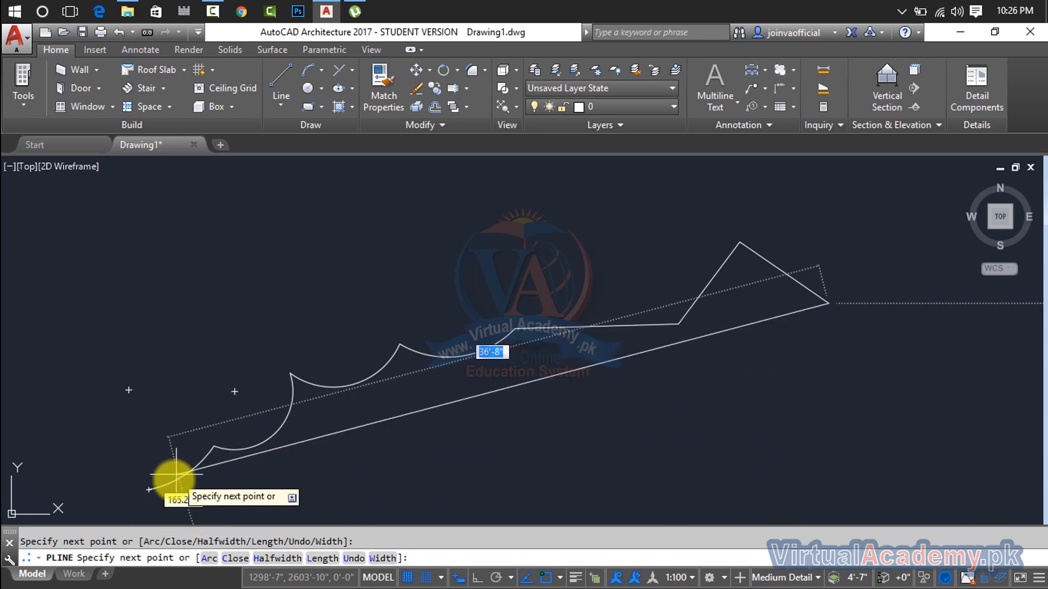
pyautogui.write('c')
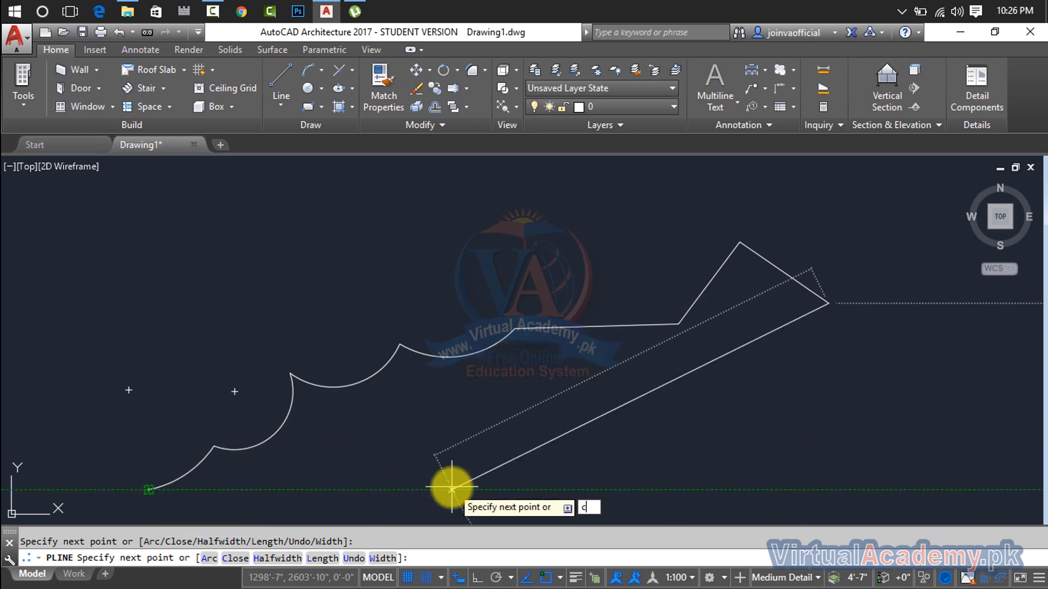
pyautogui.press('Return')
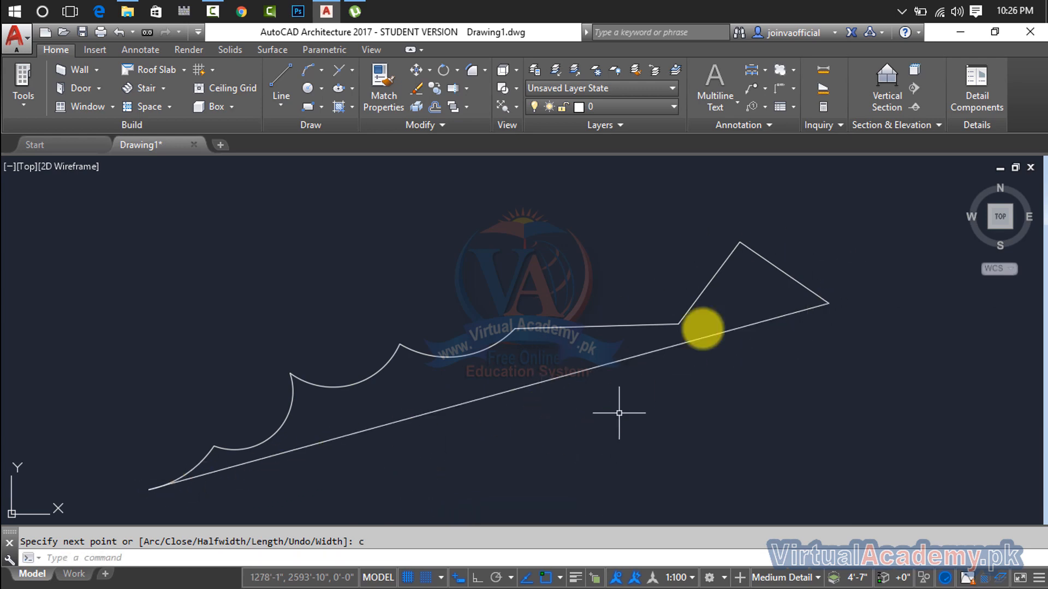
# Select the closed arc-and-line polyline with a crossing window and erase it
pyautogui.click(888, 220)
pyautogui.click(496, 403)
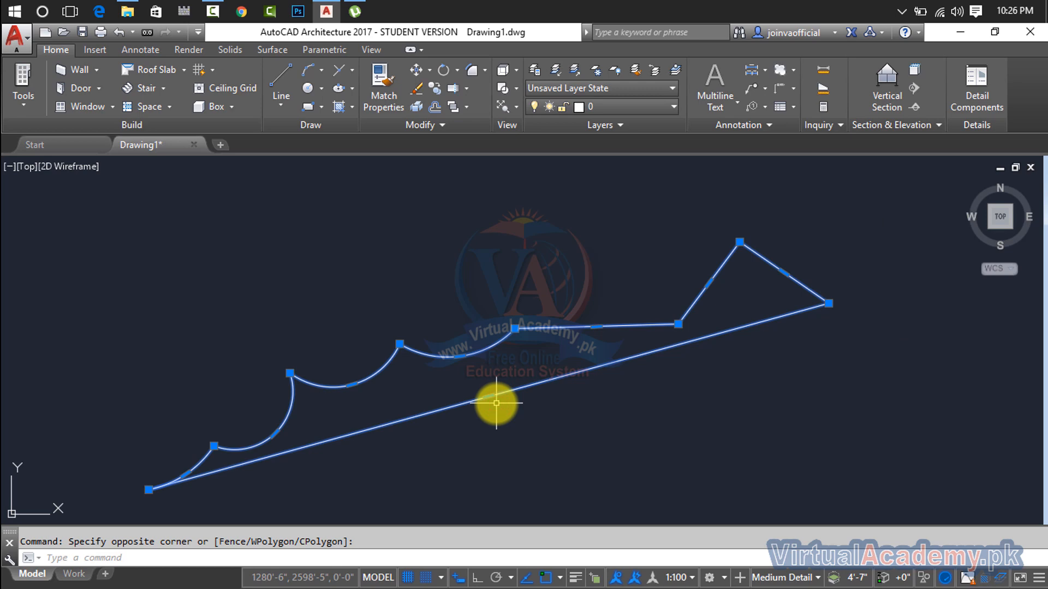
pyautogui.press('Delete')
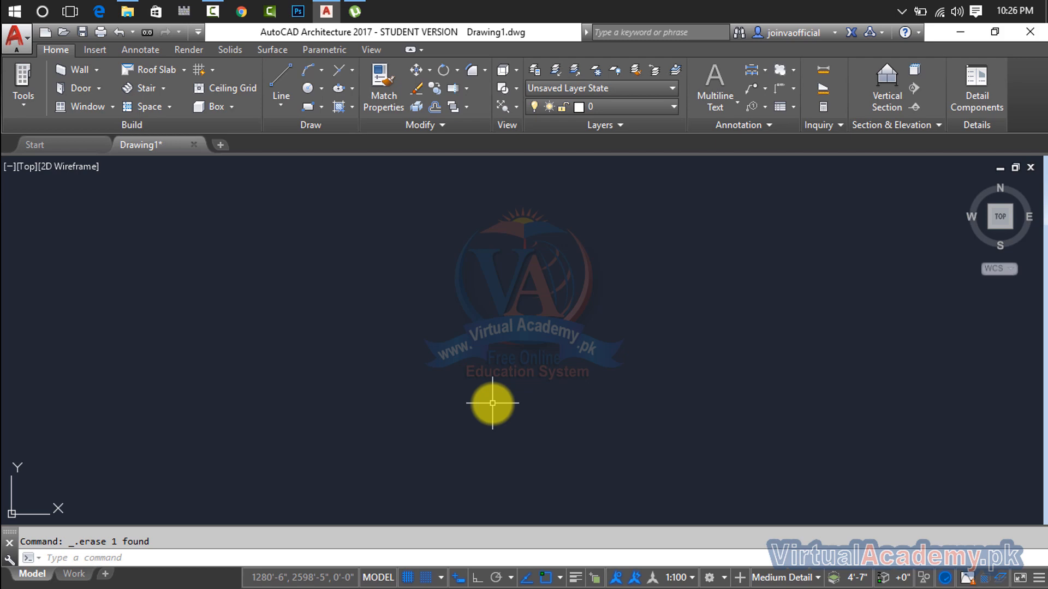
# Start a polyline with a starting and ending halfwidth of 2" and draw its first segment rising to the right
pyautogui.press('Return')
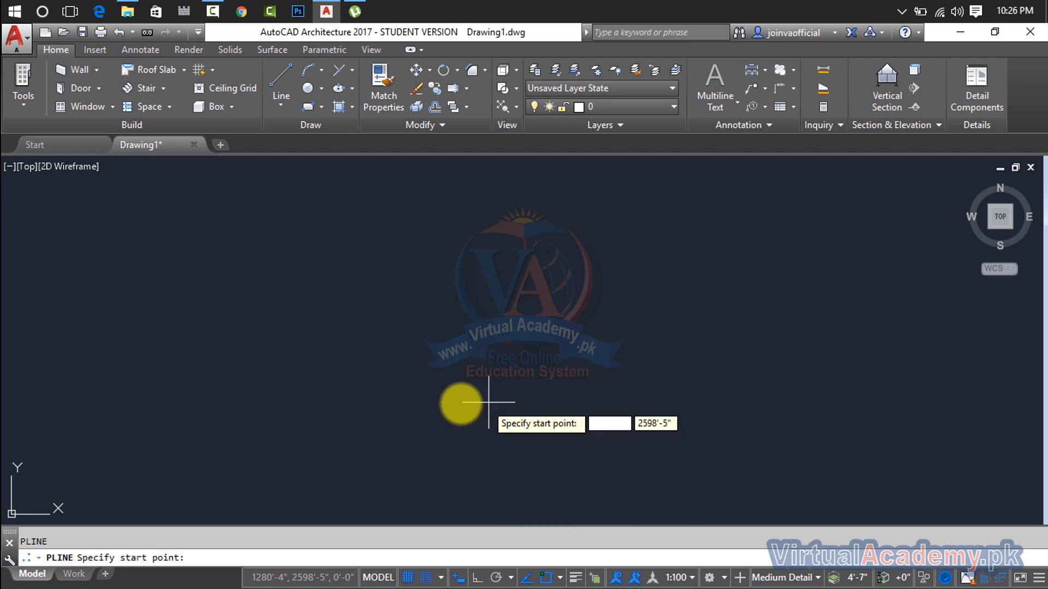
pyautogui.click(311, 332)
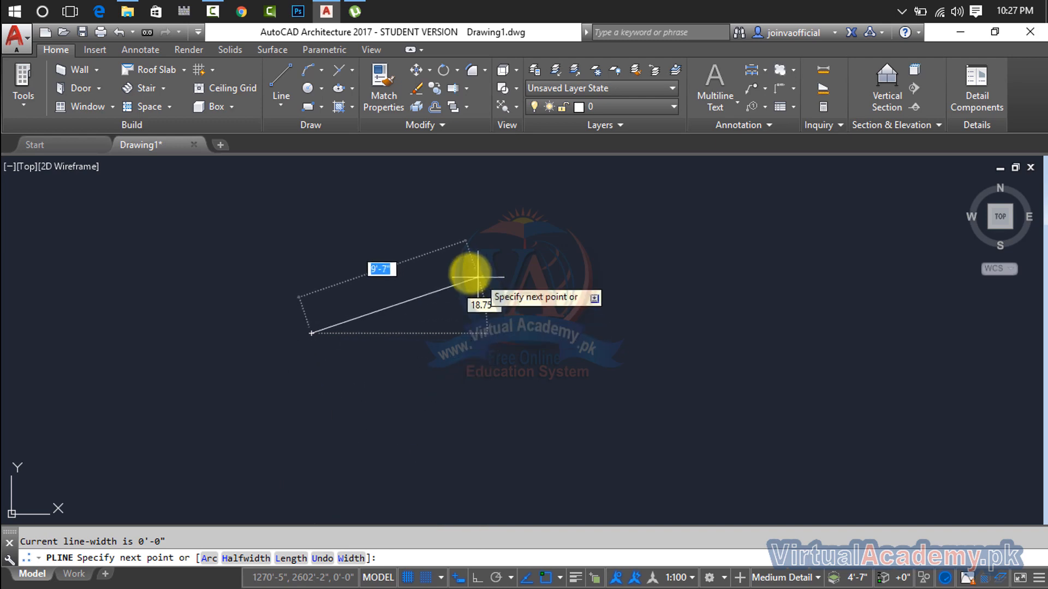
pyautogui.write('h')
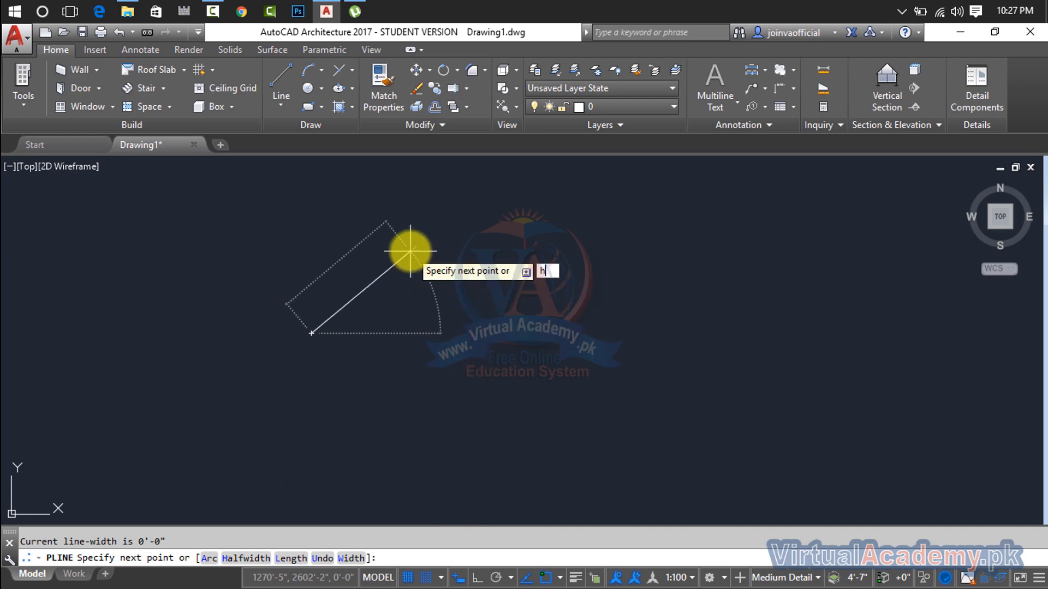
pyautogui.press('Return')
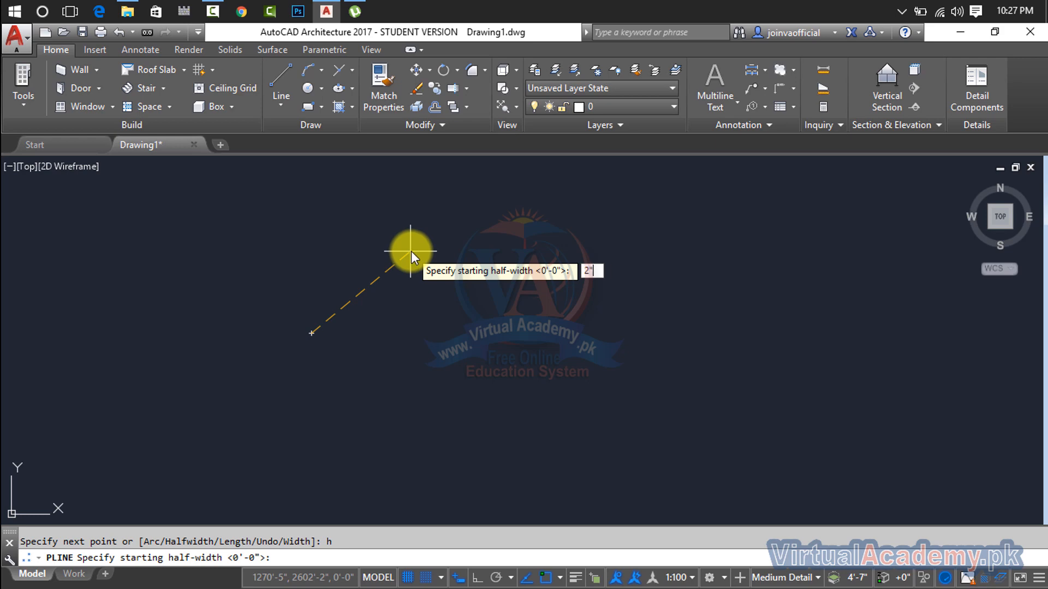
pyautogui.press('Return')
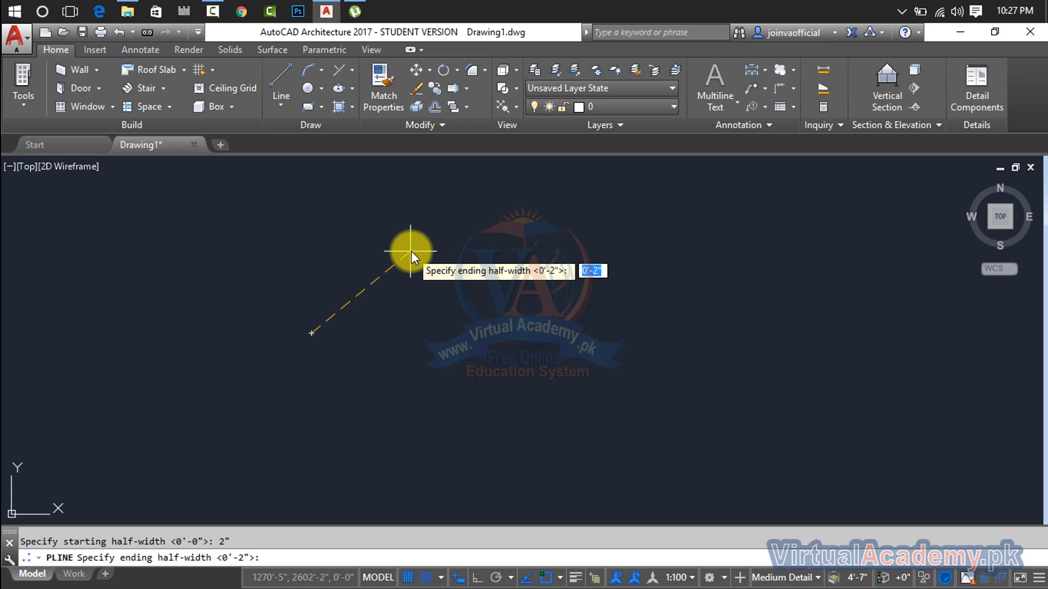
pyautogui.press('Return')
pyautogui.click(521, 221)
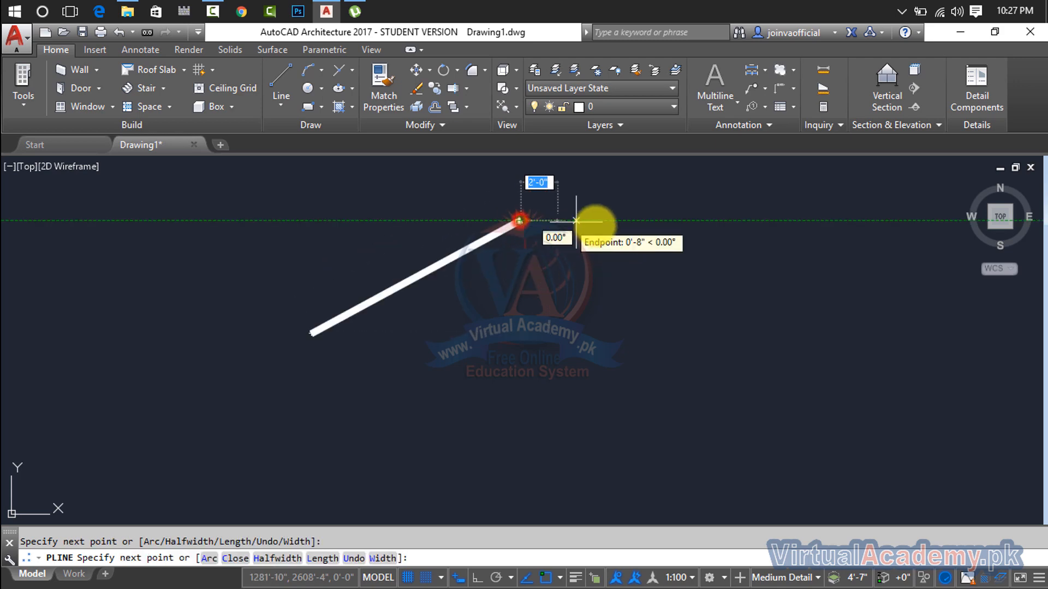
# Add seven more wide segments zigzagging down, left and back up above the start point, leaving the polyline open, and end it
pyautogui.click(759, 321)
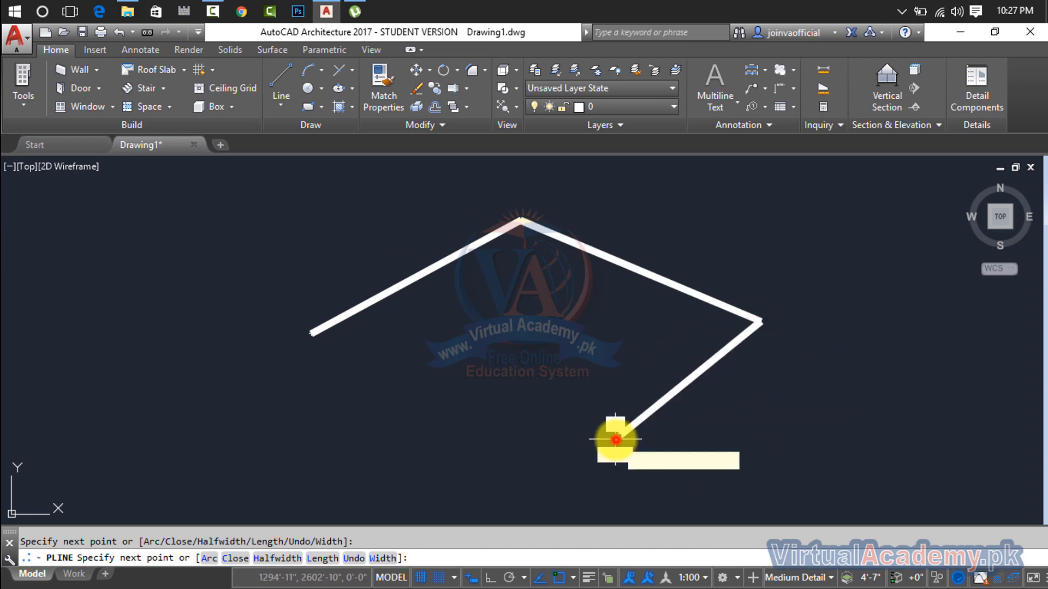
pyautogui.click(616, 437)
pyautogui.click(498, 316)
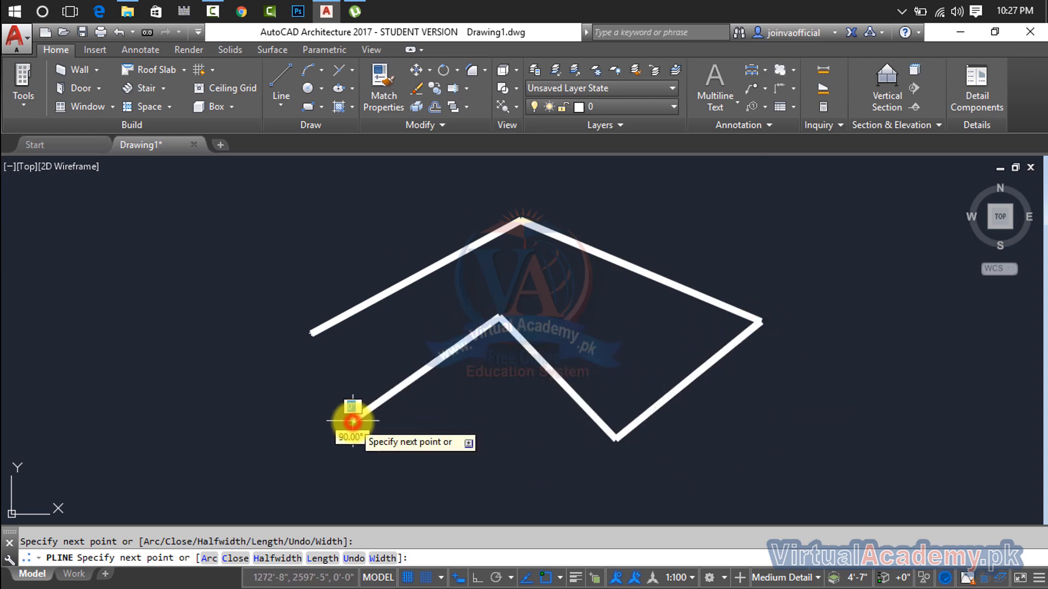
pyautogui.click(352, 421)
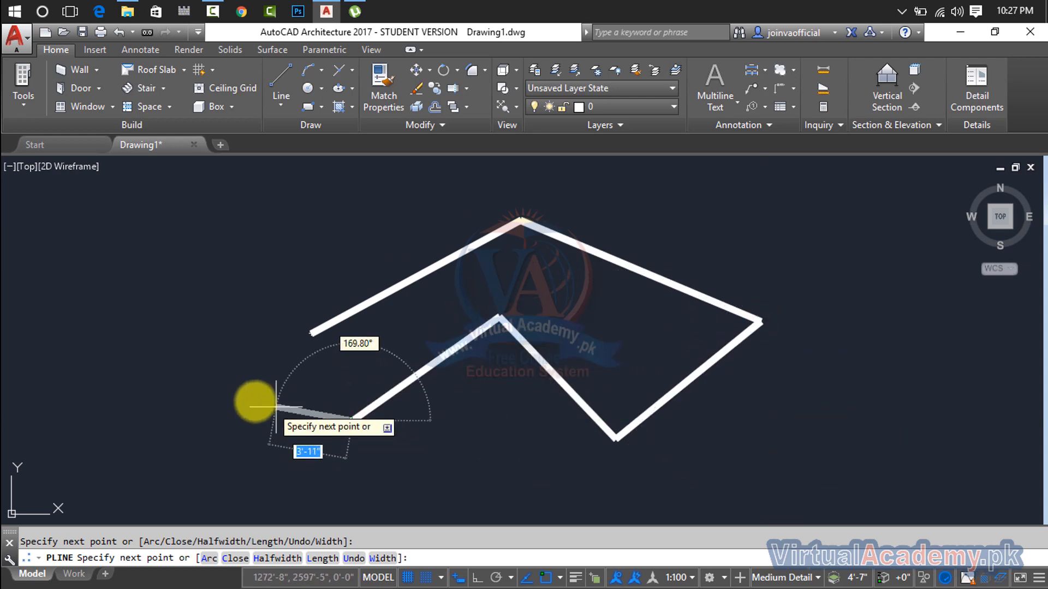
pyautogui.click(224, 381)
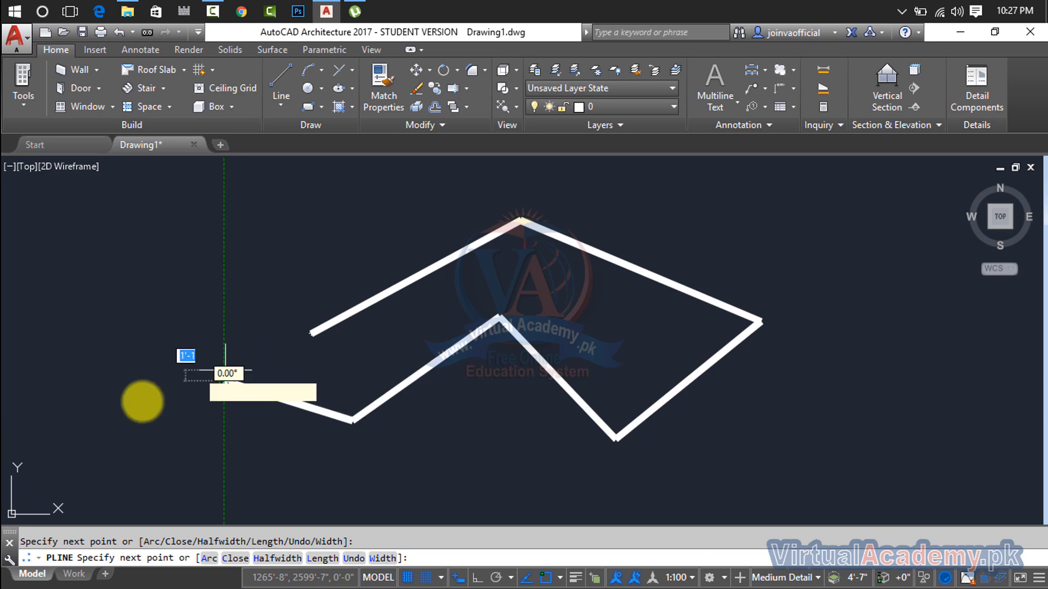
pyautogui.click(193, 284)
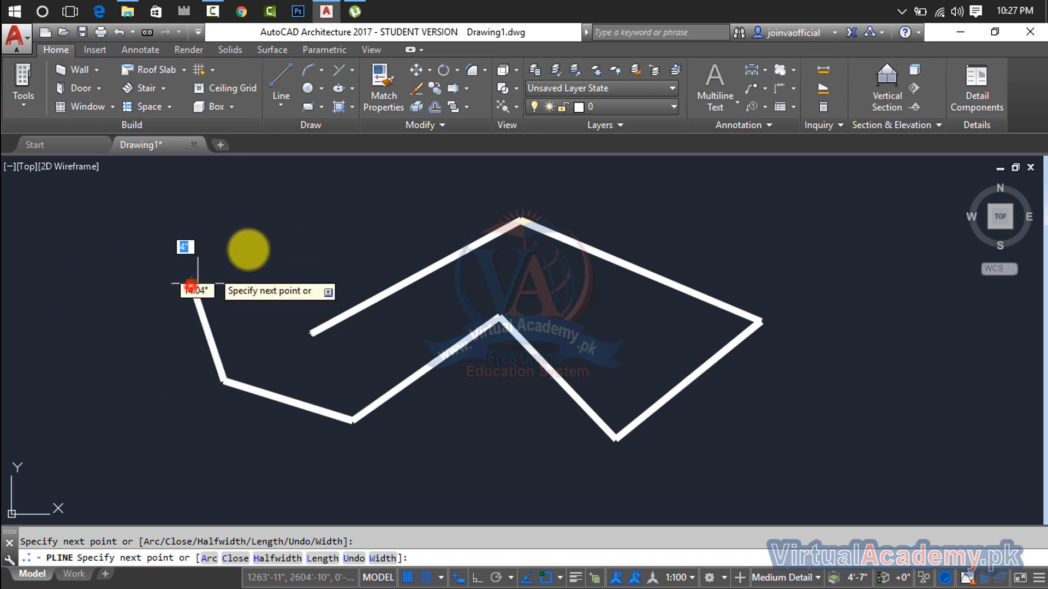
pyautogui.click(344, 209)
pyautogui.press('Return')
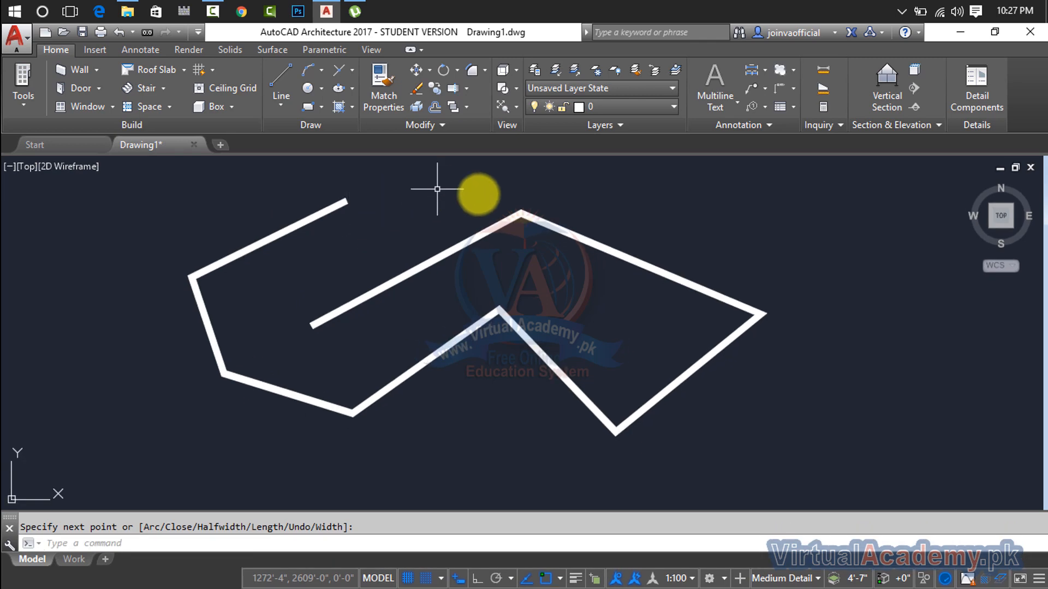
# Start another polyline in the empty area up and right, with a rising segment about 11'-8" at 26° and a descending one
pyautogui.moveTo(585, 217); pyautogui.dragTo(276, 382, button='middle')
pyautogui.write('p')
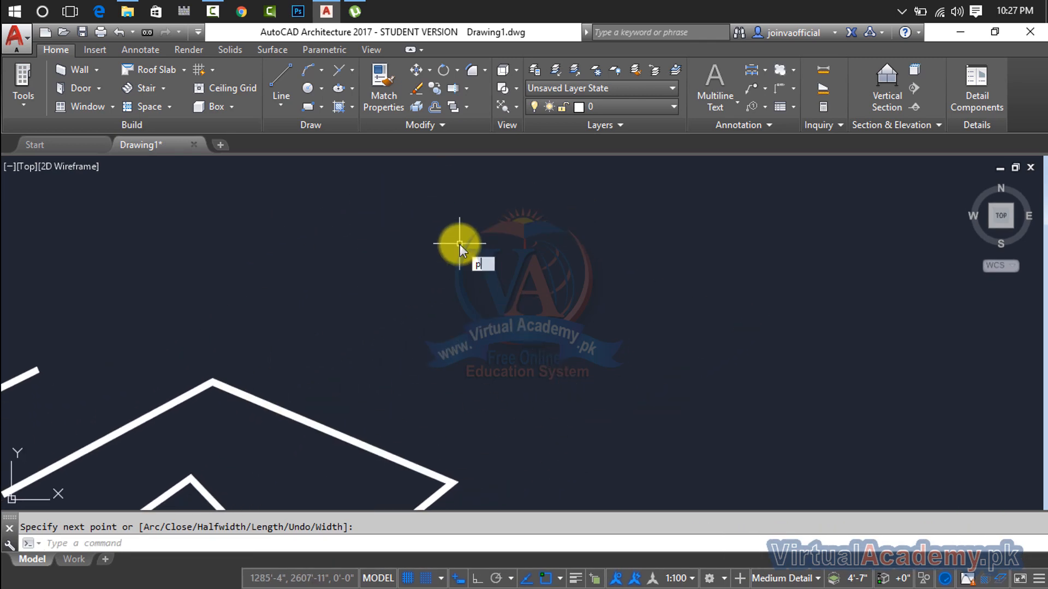
pyautogui.write('l')
pyautogui.press('Return')
pyautogui.click(405, 305)
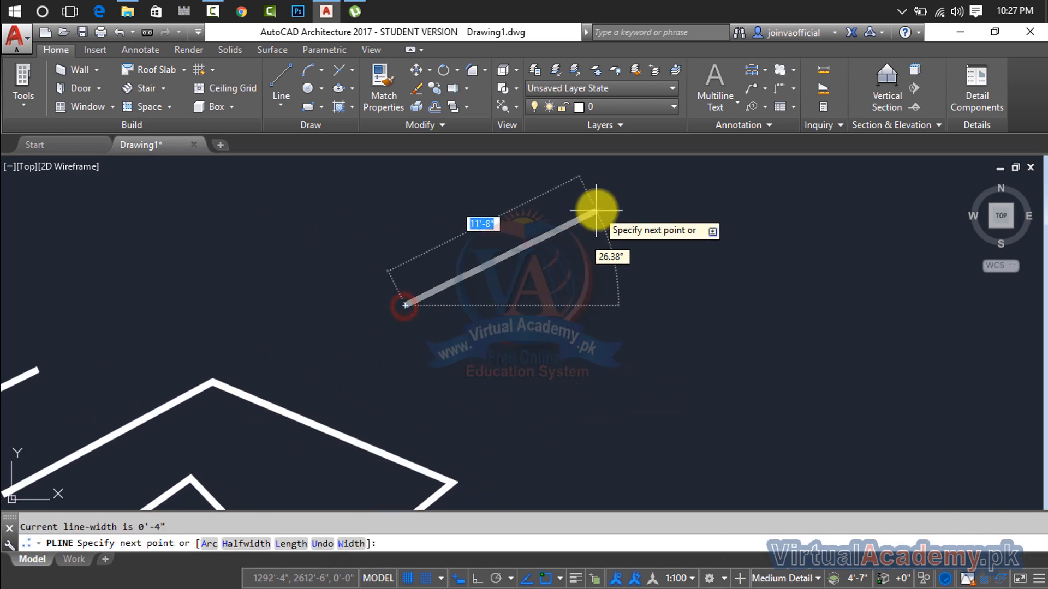
pyautogui.click(596, 210)
pyautogui.click(744, 304)
pyautogui.moveTo(744, 304)
pyautogui.mouseDown(button='middle')
pyautogui.moveTo(696, 255)
pyautogui.moveTo(703, 220)
pyautogui.mouseUp(button='middle')
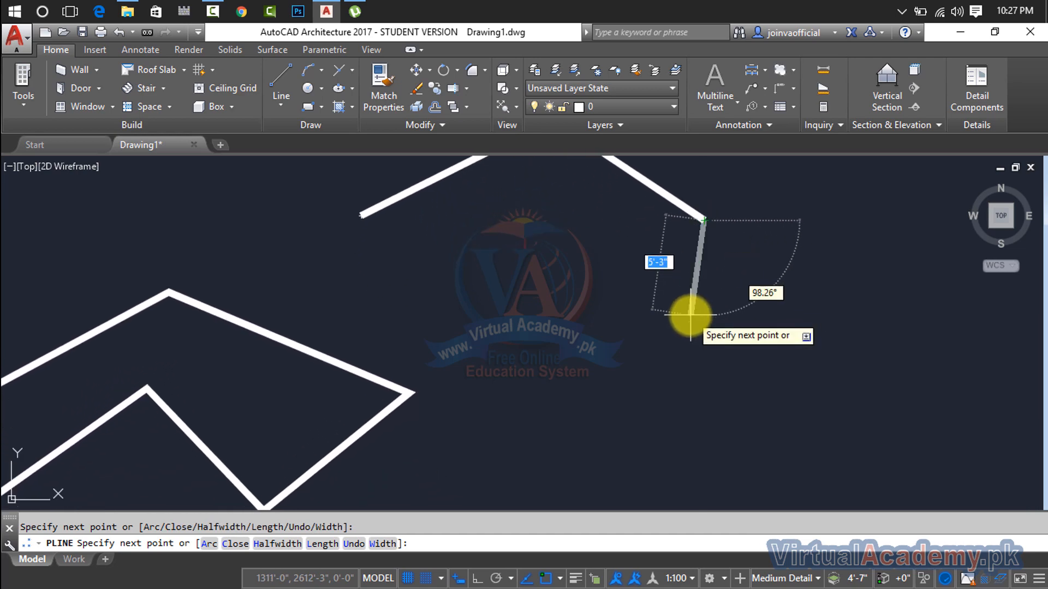
# Set the starting and ending halfwidth to 0'0" and draw a short, steeply descending thin segment from the wide segment's end
pyautogui.write('h')
pyautogui.press('Return')
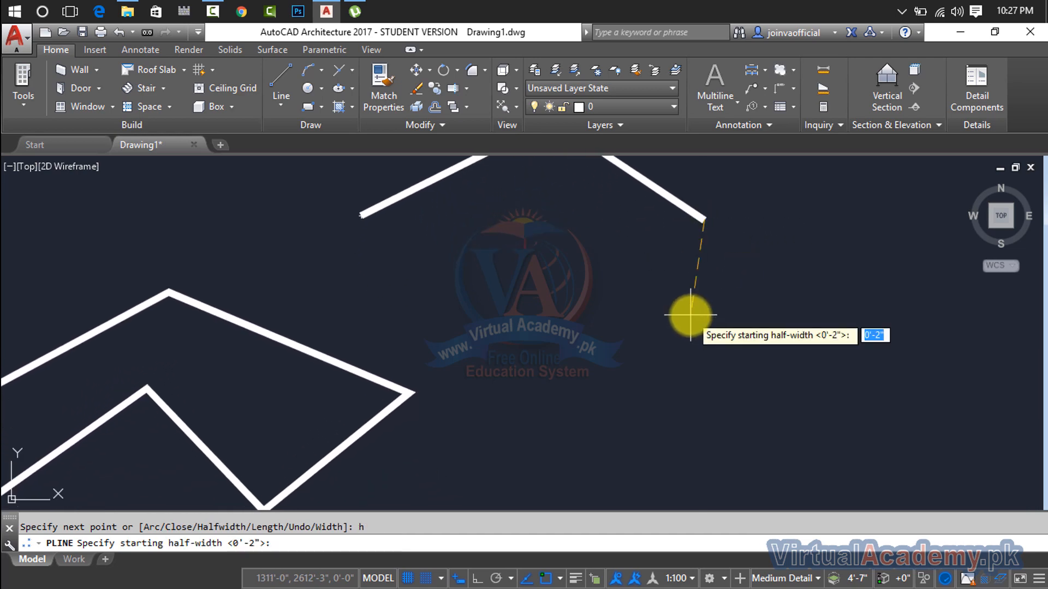
pyautogui.write('0')
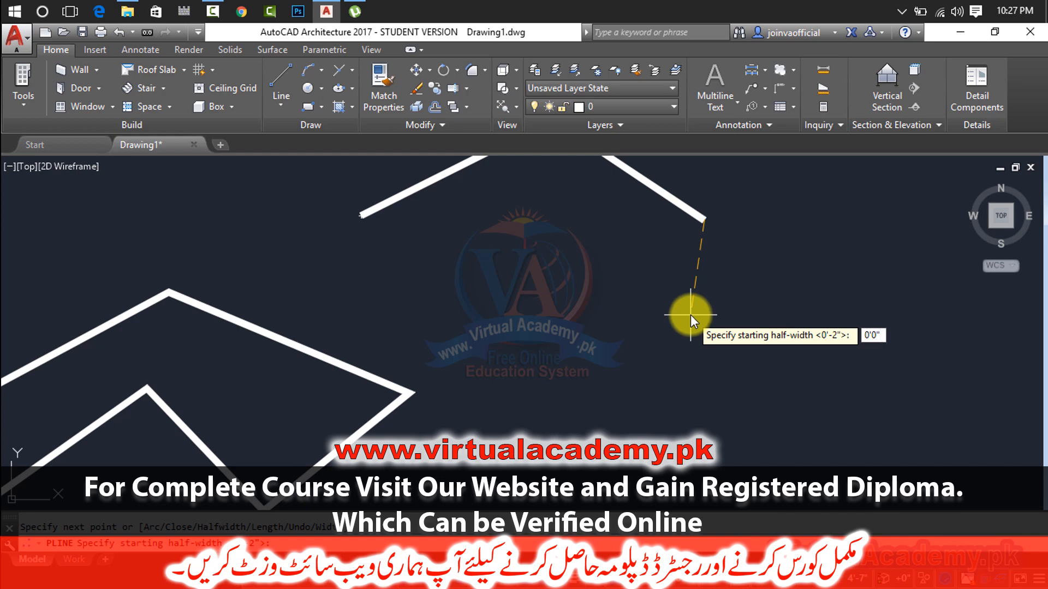
pyautogui.write('\'0"')
pyautogui.press('Return')
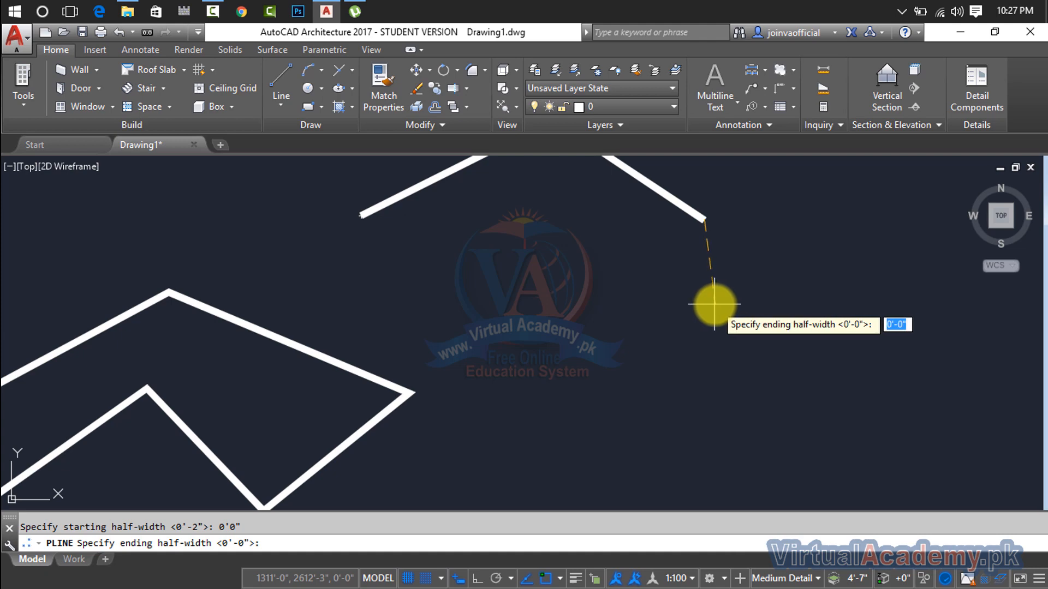
pyautogui.press('Return')
pyautogui.click(714, 304)
# Continue the polyline with six thin zigzag segments, going right first and then working down to the left
pyautogui.click(846, 321)
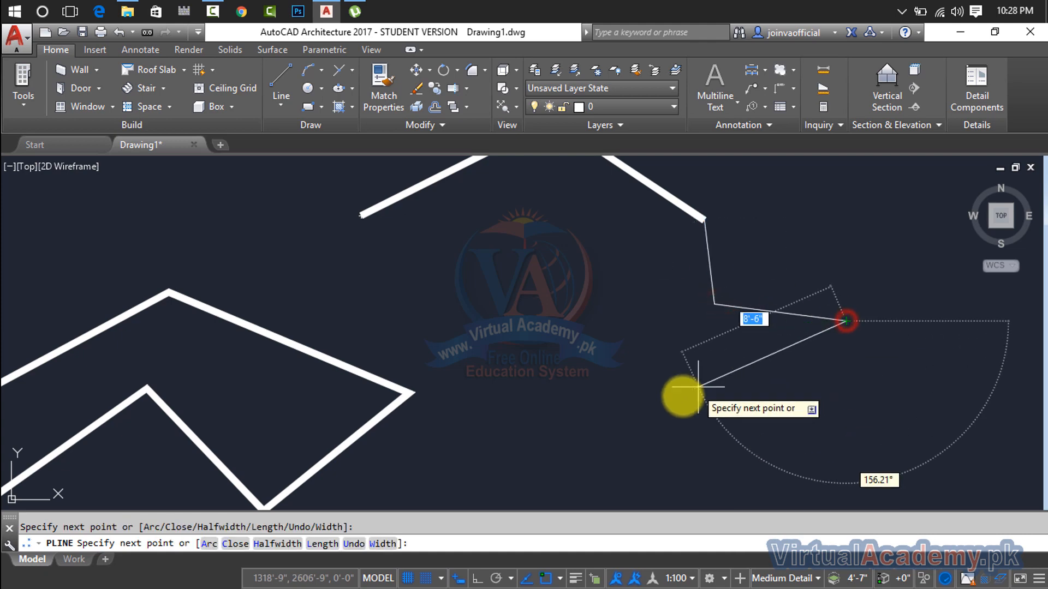
pyautogui.click(677, 403)
pyautogui.click(604, 291)
pyautogui.click(538, 347)
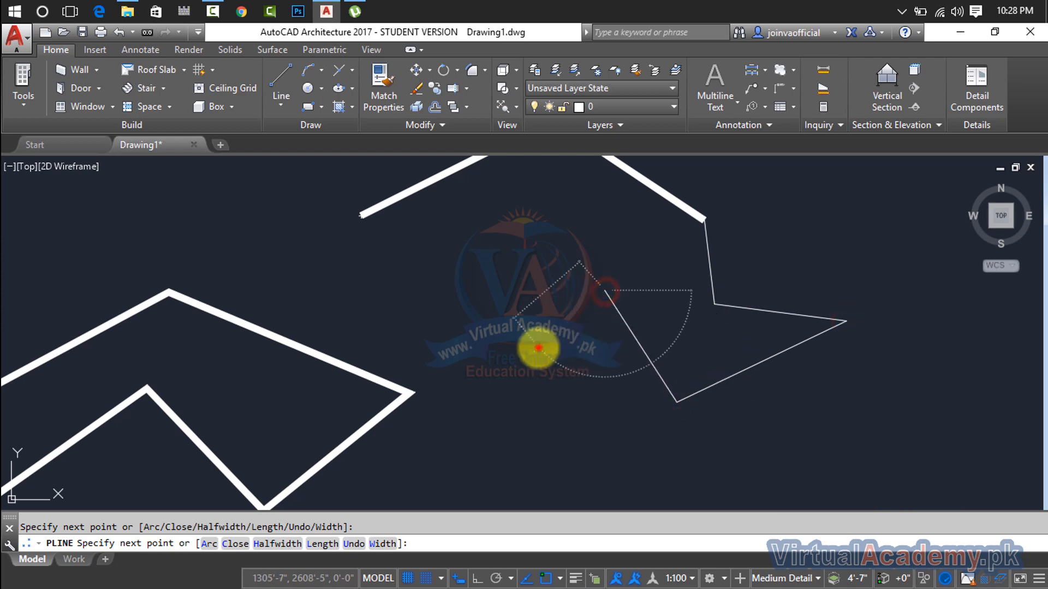
pyautogui.click(557, 418)
pyautogui.click(442, 454)
# Add a 5' segment down and right, then extend it by 10' in the same direction with the Length option
pyautogui.moveTo(442, 454); pyautogui.dragTo(426, 307, button='middle')
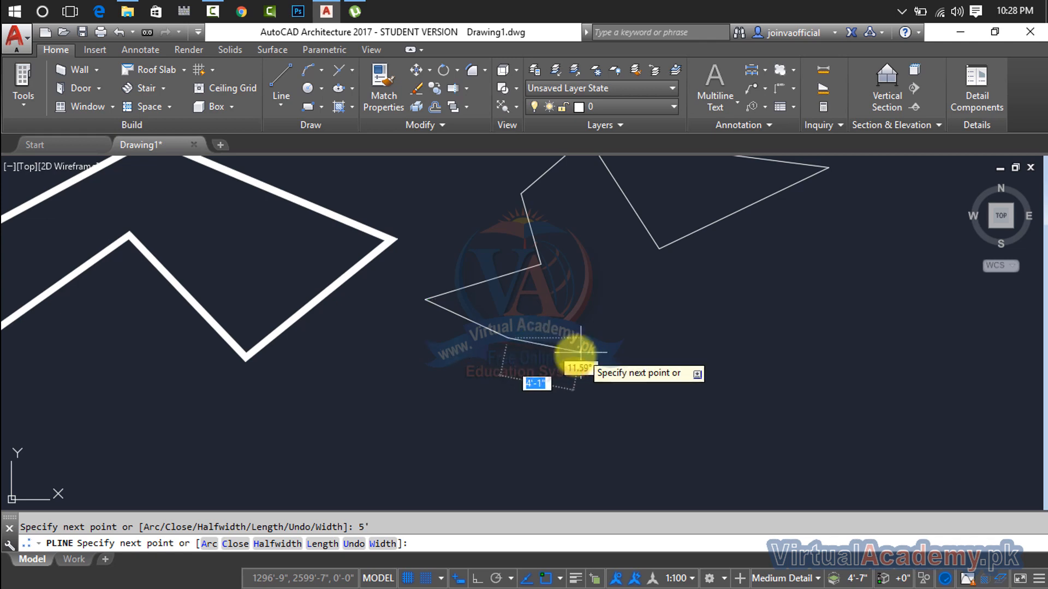
pyautogui.press('Return')
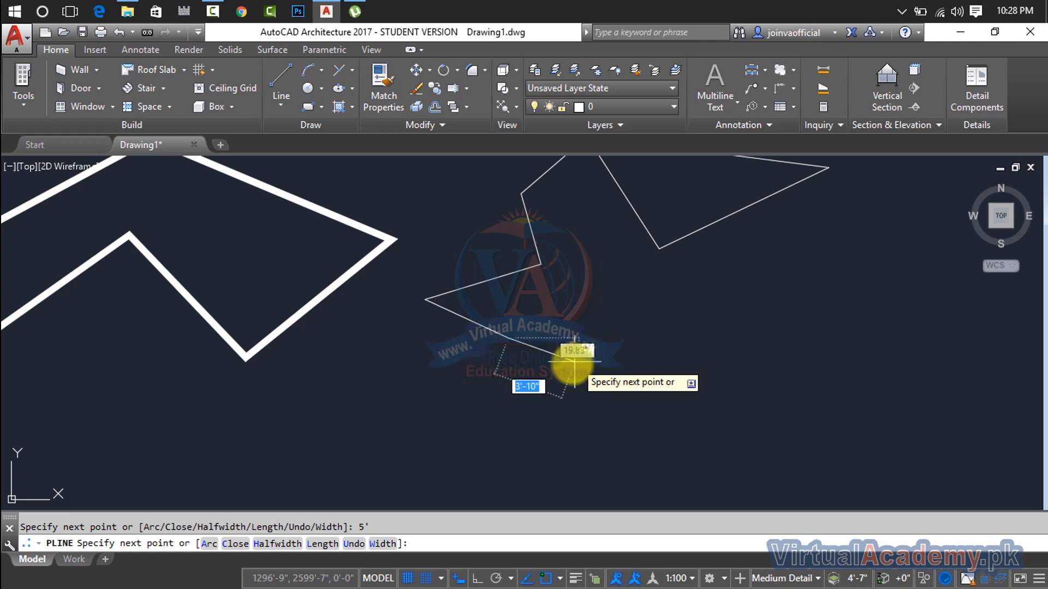
pyautogui.write('l')
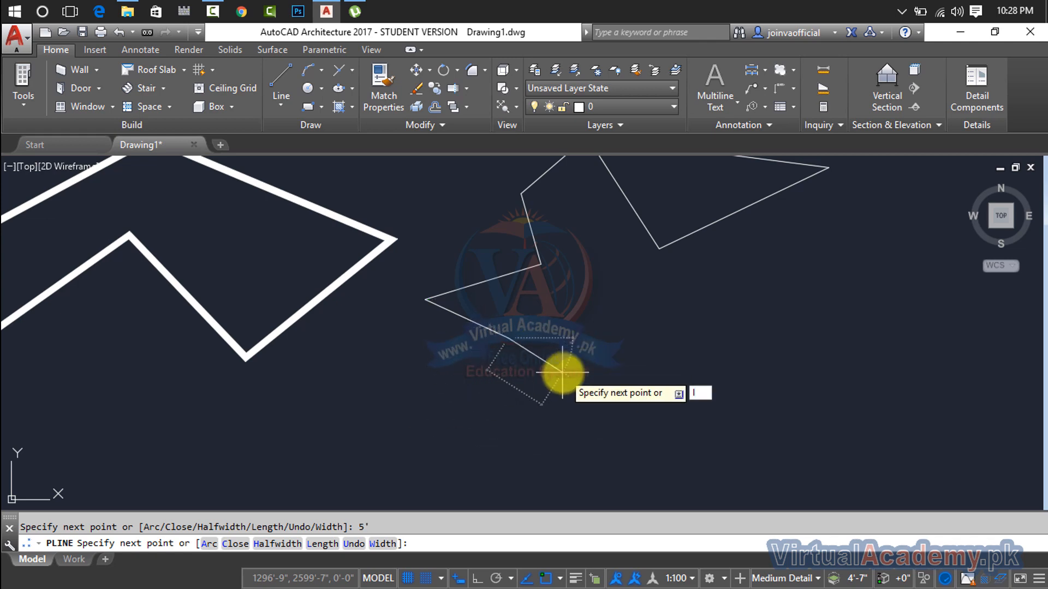
pyautogui.press('Return')
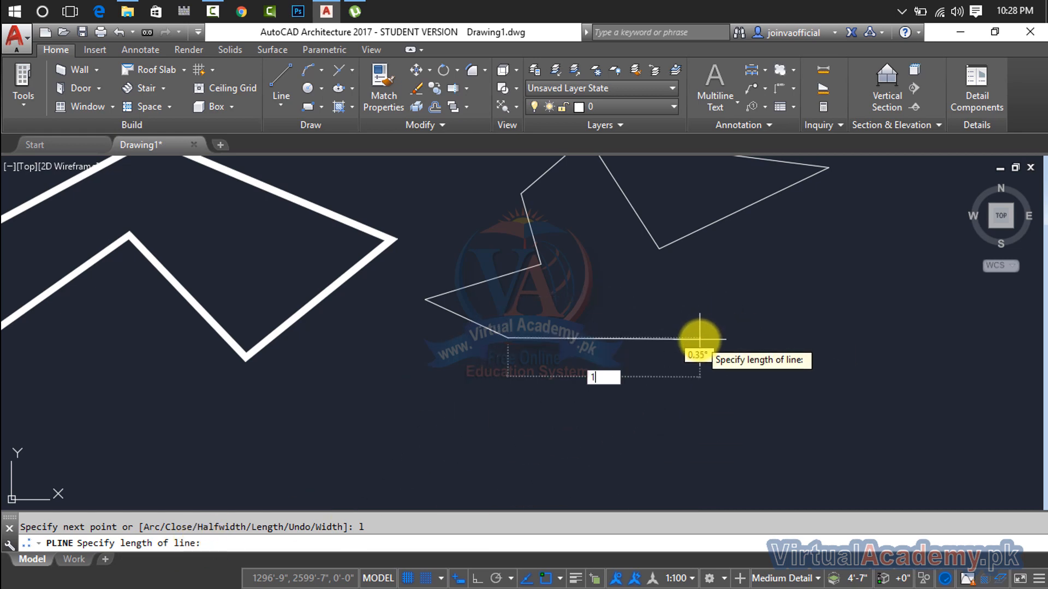
pyautogui.press('Return')
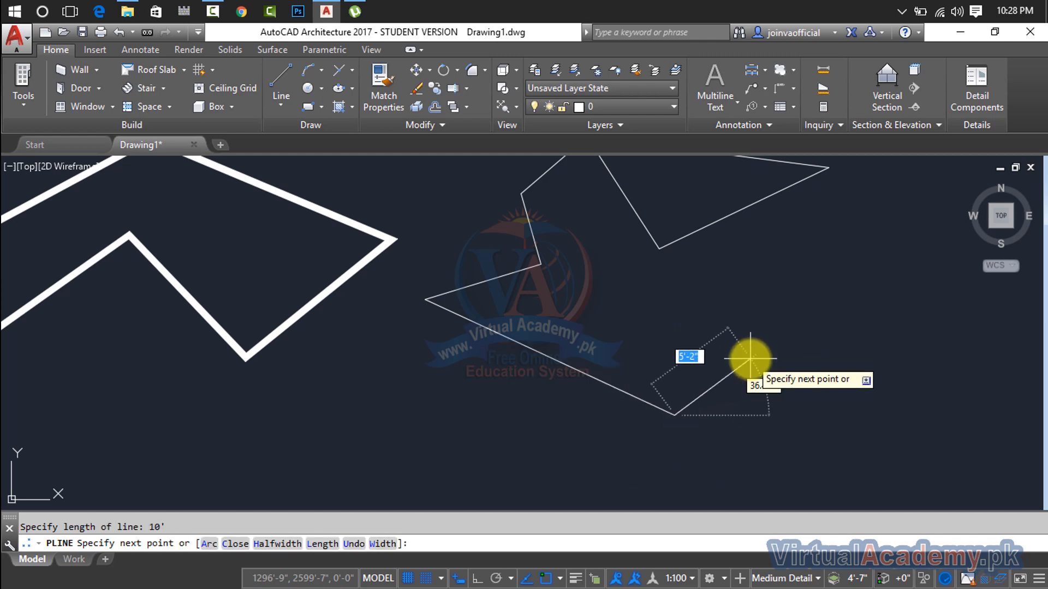
# Undo the 10' and 5' segments within the active polyline
pyautogui.moveTo(750, 358)
pyautogui.mouseDown(button='middle')
pyautogui.moveTo(707, 321)
pyautogui.moveTo(774, 301)
pyautogui.mouseUp(button='middle')
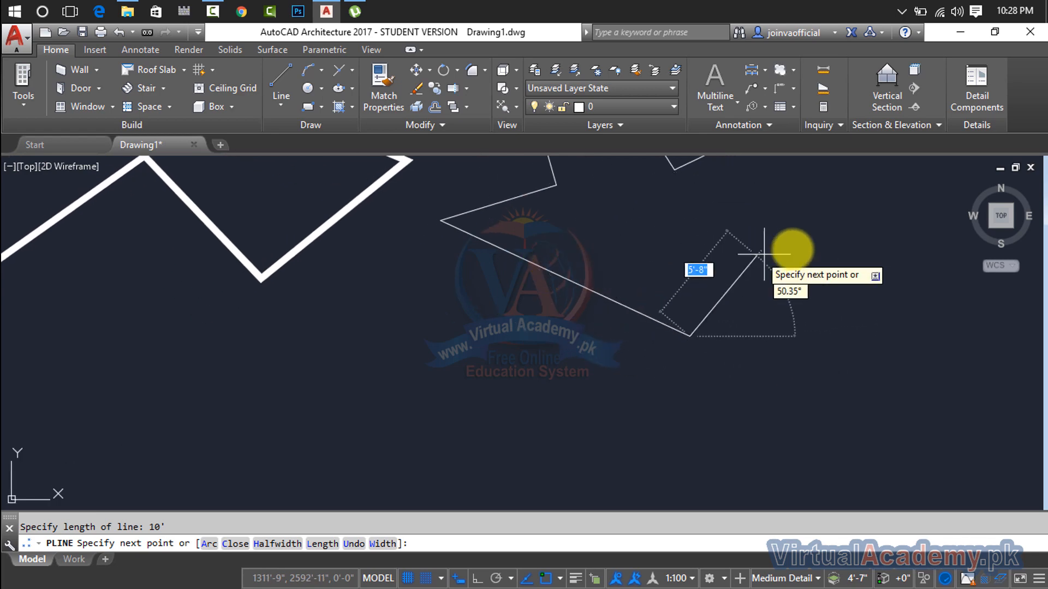
pyautogui.moveTo(441, 220)
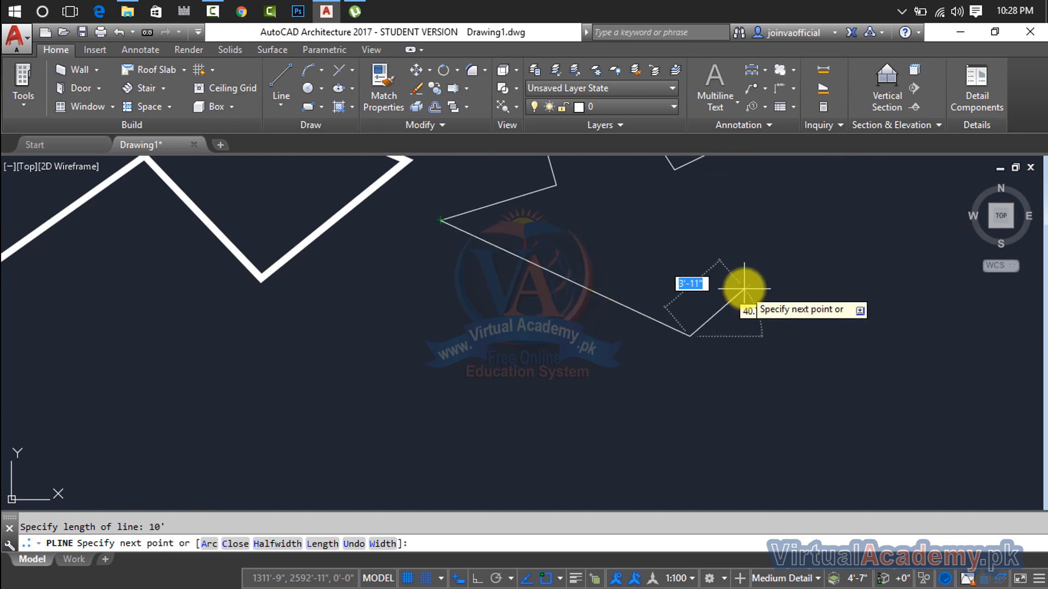
pyautogui.write('u')
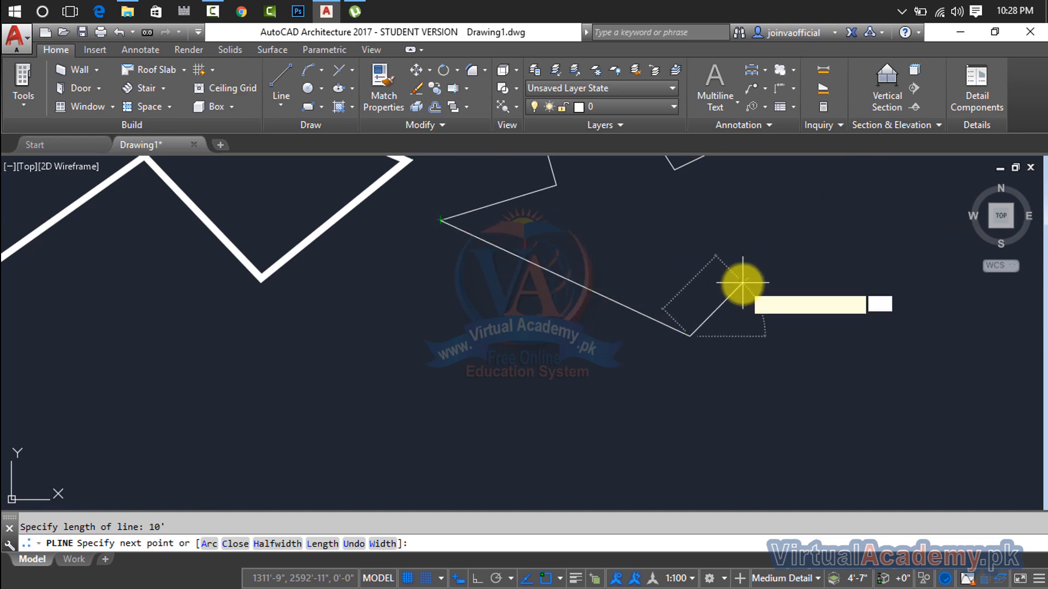
pyautogui.press('Return')
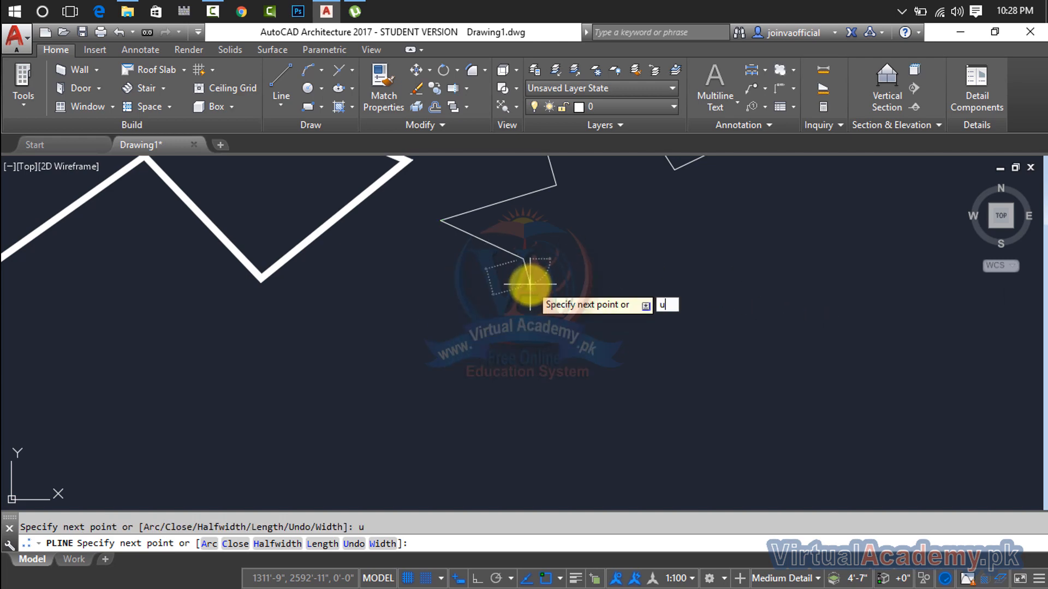
# Undo the thin zigzag segments one by one, back to the end of the first thin segment below the wide line
pyautogui.moveTo(444, 227); pyautogui.dragTo(475, 417, button='middle')
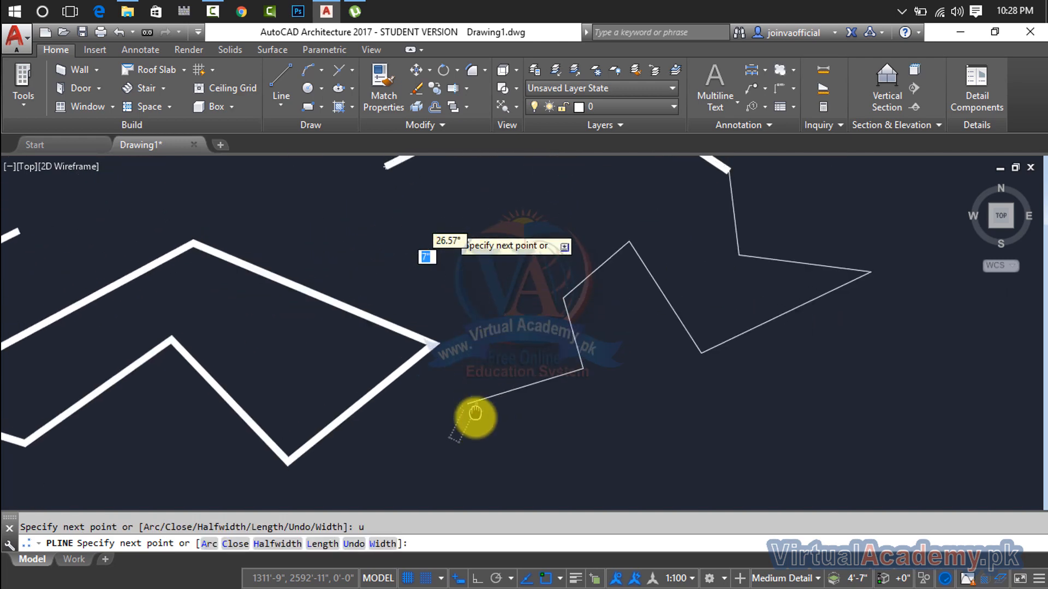
pyautogui.write('u')
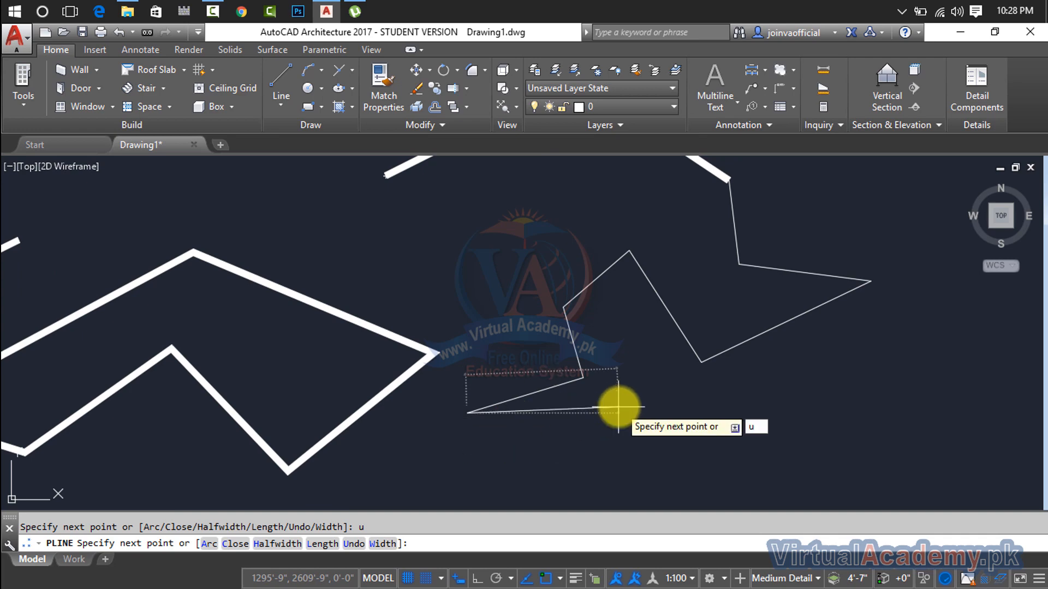
pyautogui.press('Return')
pyautogui.write('u')
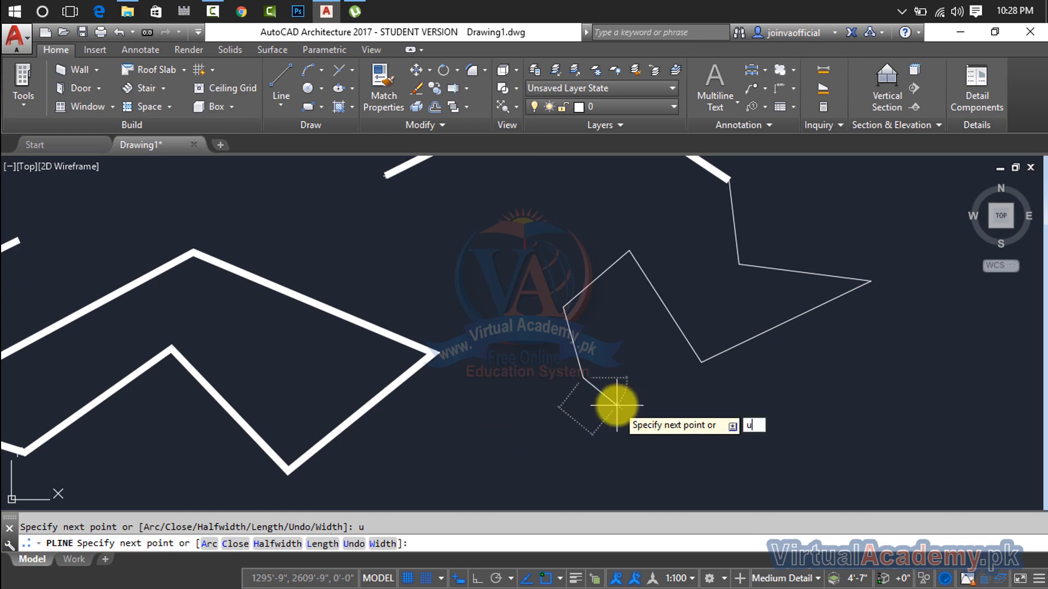
pyautogui.press('Return')
pyautogui.write('u')
pyautogui.press('Return')
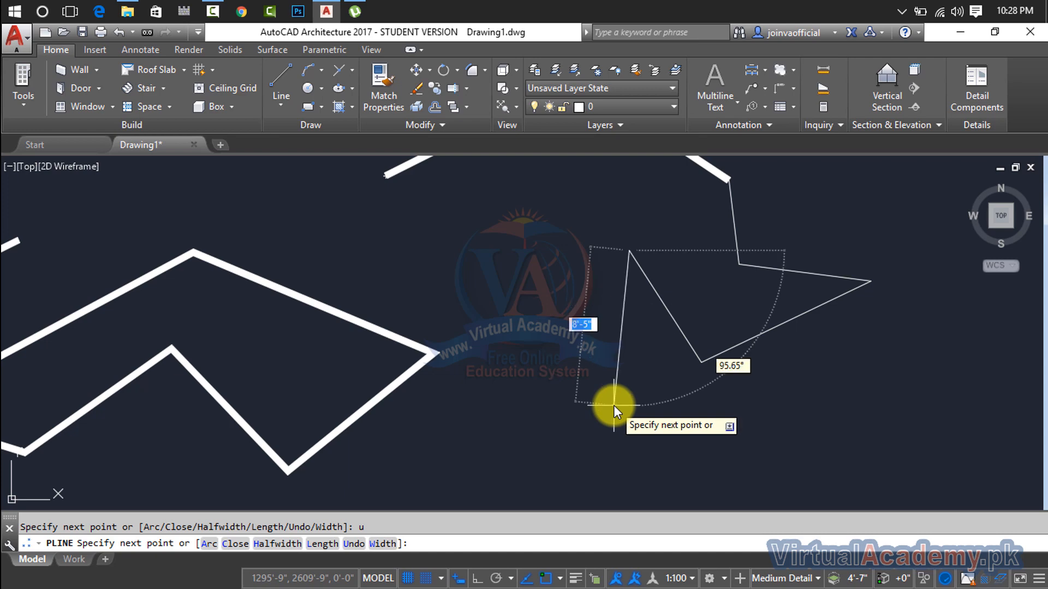
pyautogui.write('u')
pyautogui.press('Return')
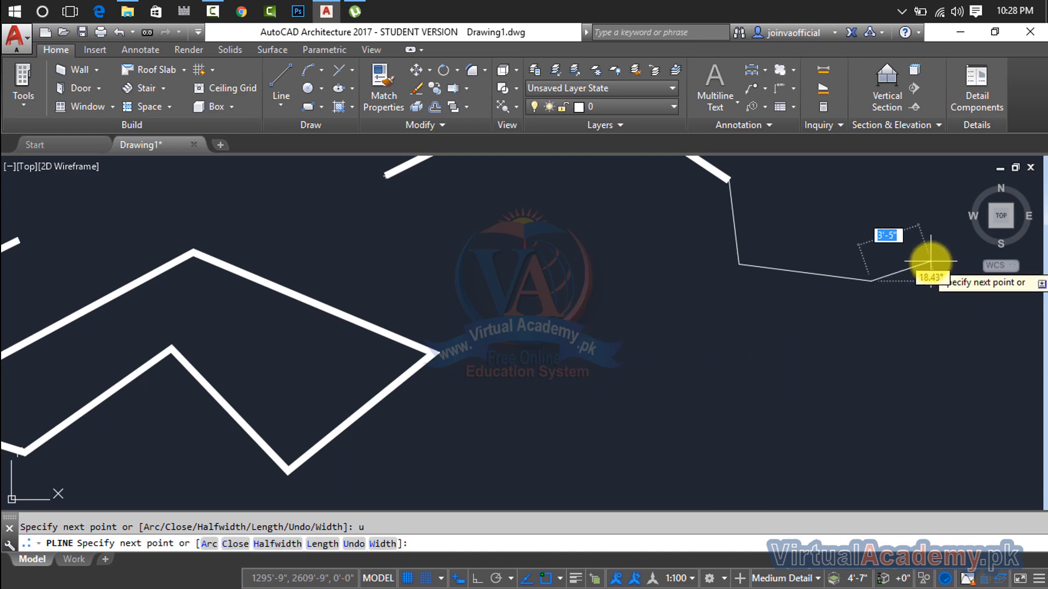
pyautogui.write('u')
pyautogui.press('Return')
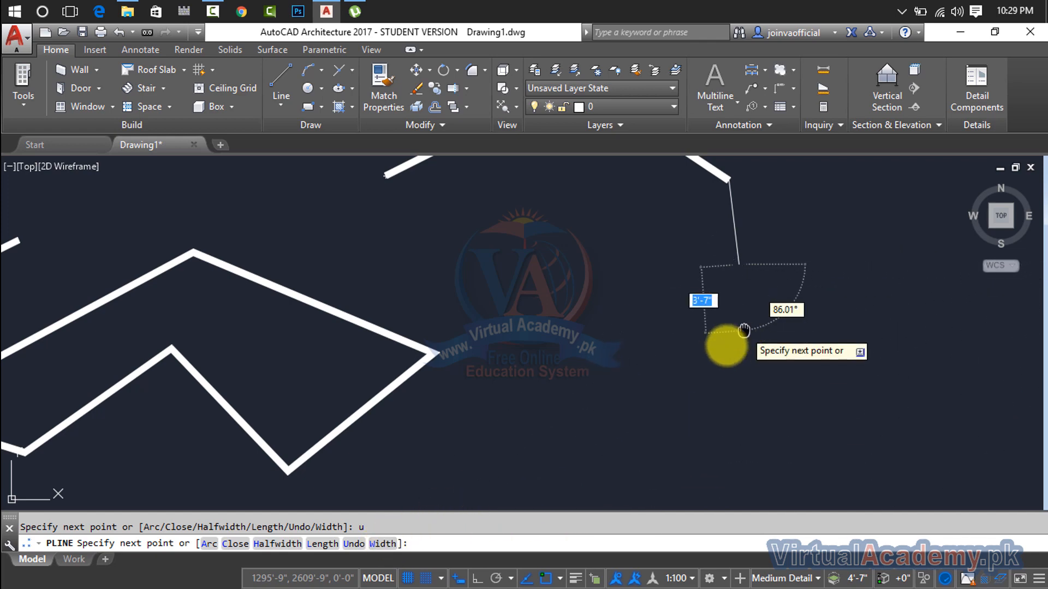
# Set the polyline's start and end width to 1", then add seven segments zigzagging right, up and back left
pyautogui.moveTo(714, 340); pyautogui.dragTo(428, 438, button='middle')
pyautogui.write('w')
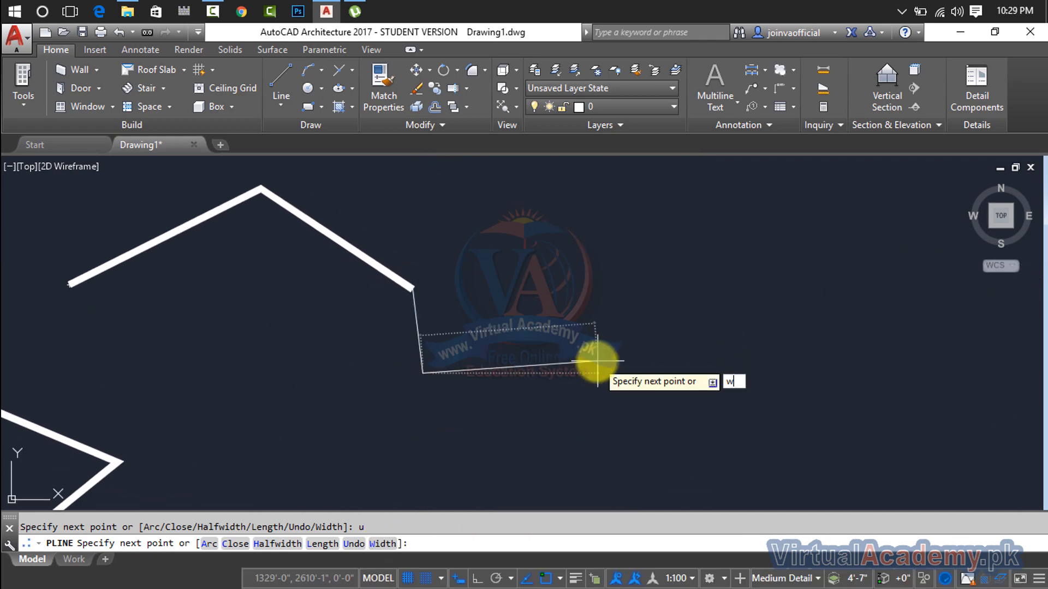
pyautogui.press('Return')
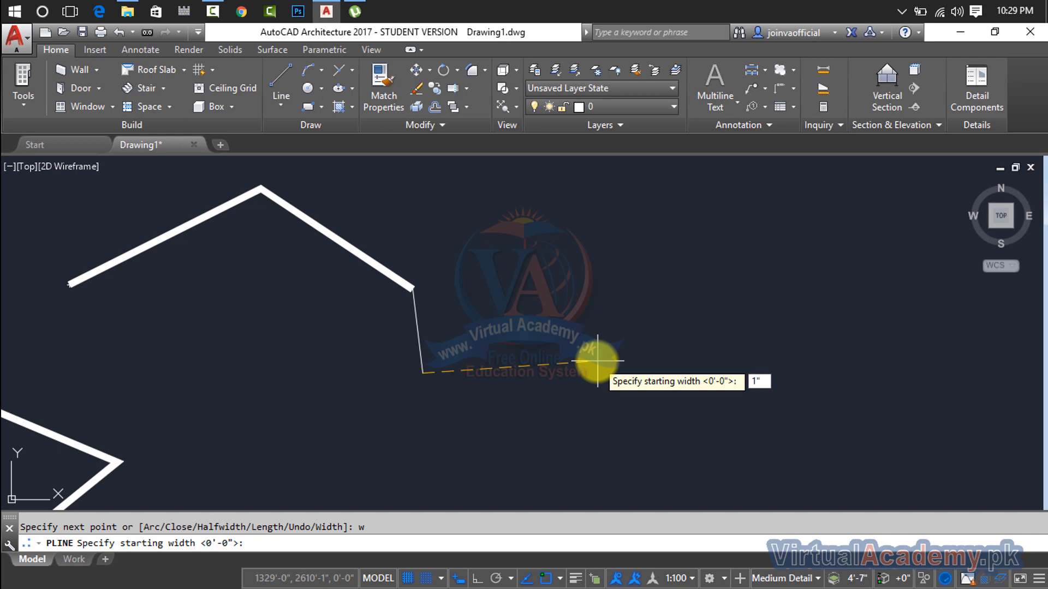
pyautogui.press('Return')
pyautogui.press('Return')
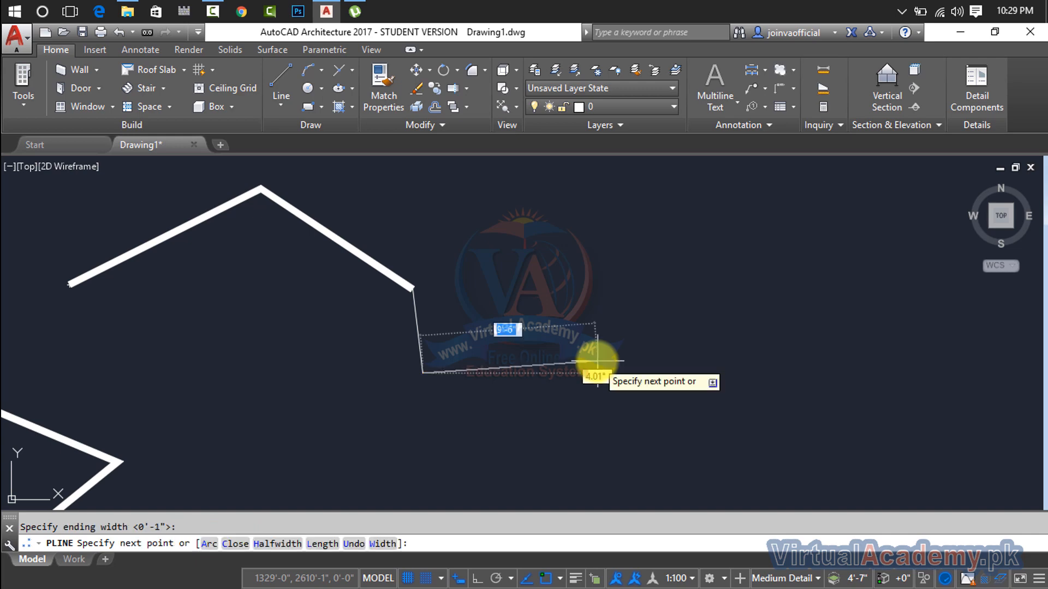
pyautogui.click(688, 328)
pyautogui.click(777, 369)
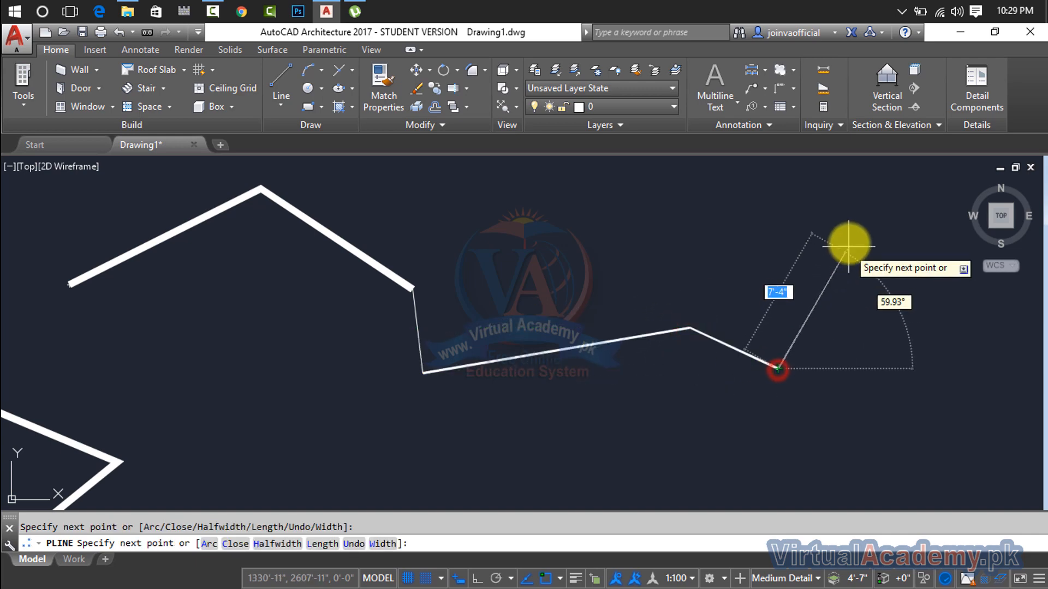
pyautogui.click(848, 242)
pyautogui.click(909, 232)
pyautogui.click(765, 204)
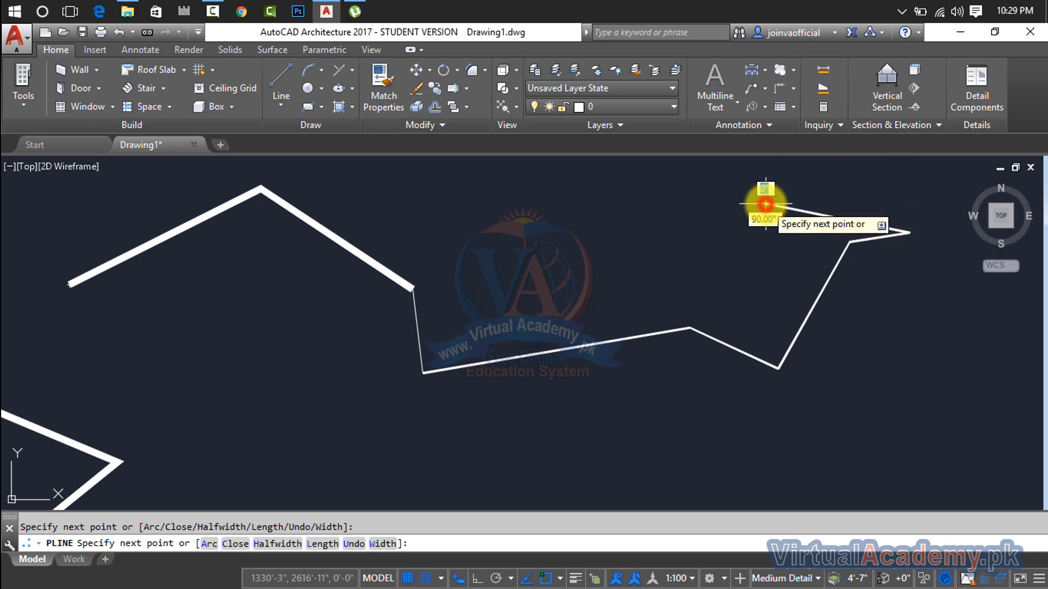
pyautogui.click(635, 252)
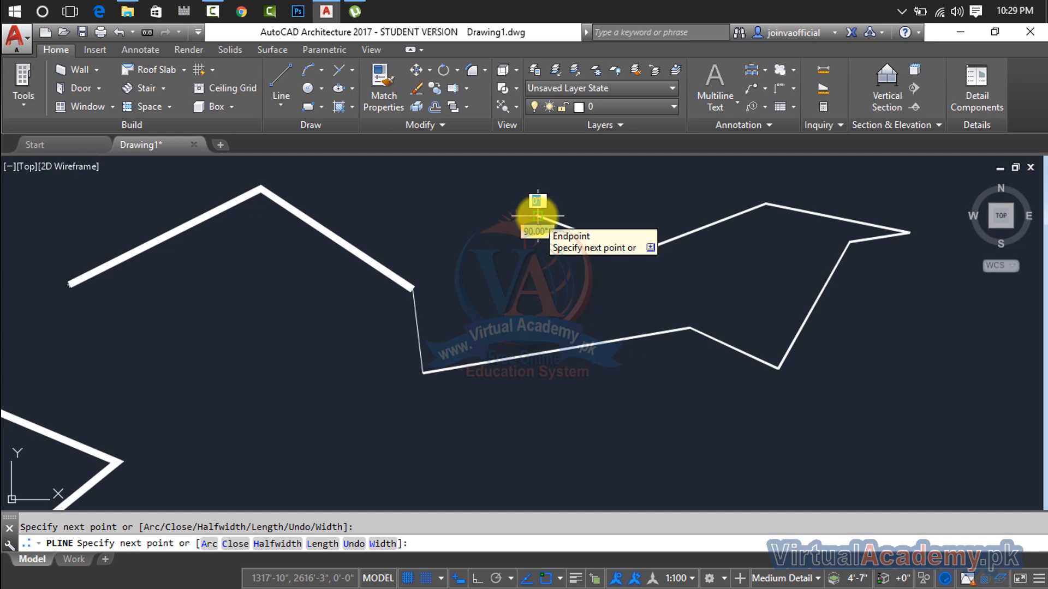
pyautogui.click(537, 216)
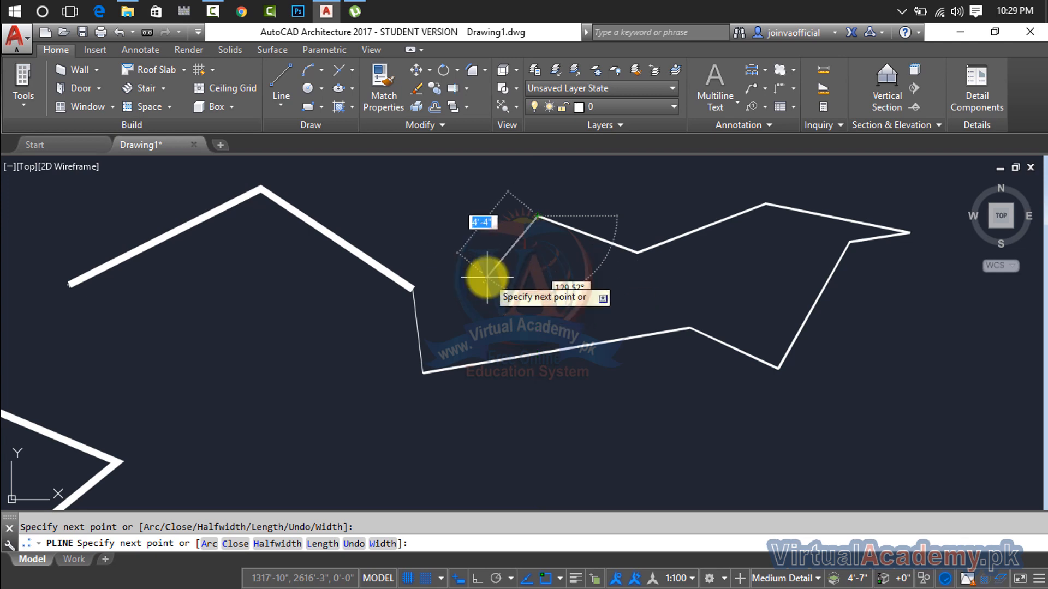
# Set the start and end width to 0'0", add four thin zigzag segments toward the left, and close the polyline
pyautogui.write('w')
pyautogui.press('Return')
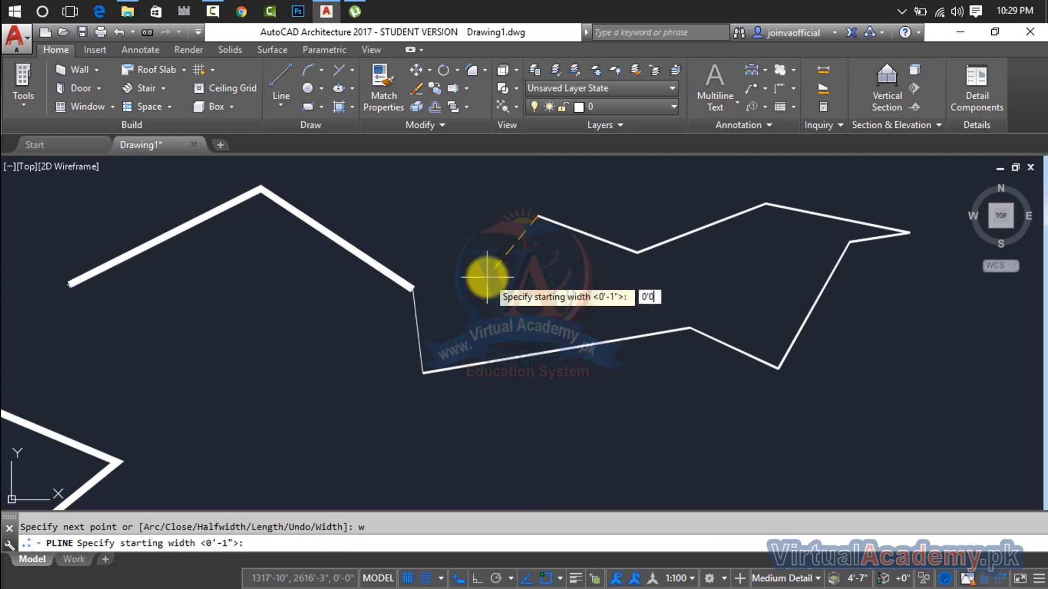
pyautogui.press('Return')
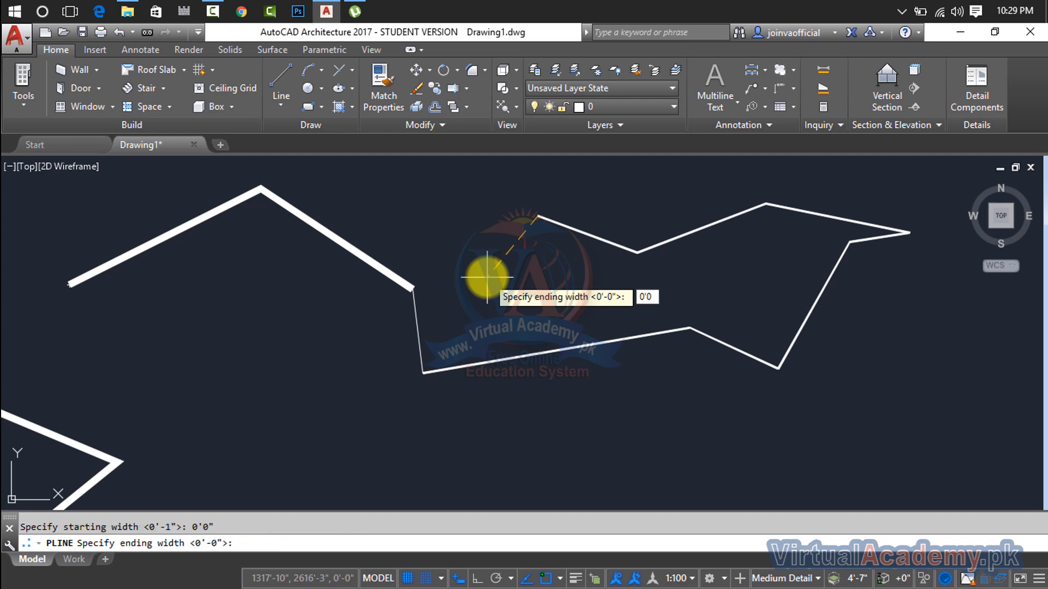
pyautogui.write('0\'0"')
pyautogui.press('Return')
pyautogui.click(487, 252)
pyautogui.click(423, 194)
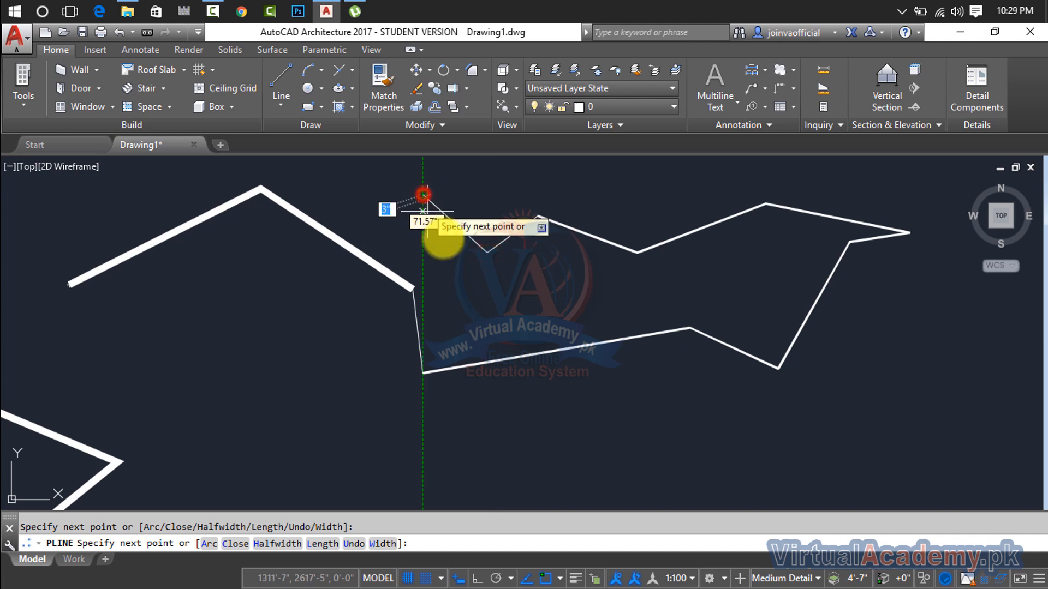
pyautogui.click(465, 273)
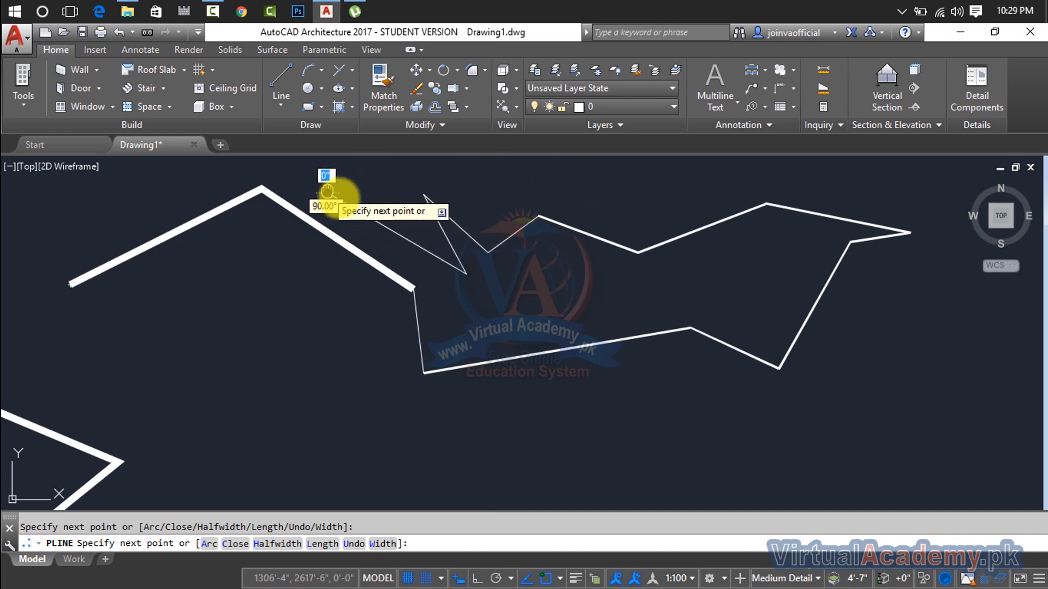
pyautogui.moveTo(327, 181); pyautogui.dragTo(391, 277, button='middle')
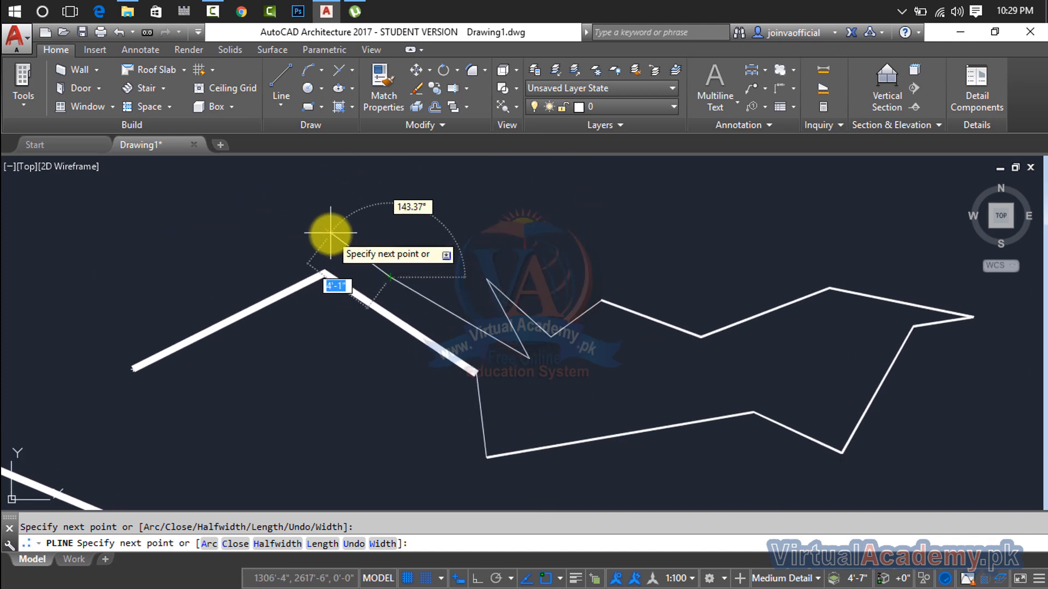
pyautogui.write('c')
pyautogui.press('Return')
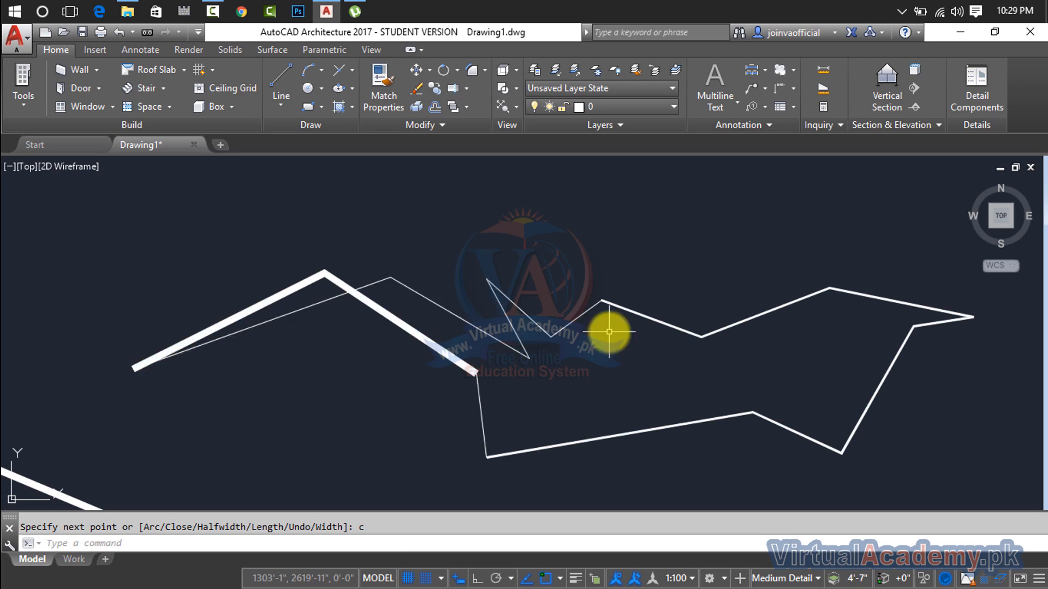
# Erase all the practice polylines, including the rectangle
pyautogui.scroll(-6, 608, 327)
pyautogui.click(793, 249)
pyautogui.click(214, 467)
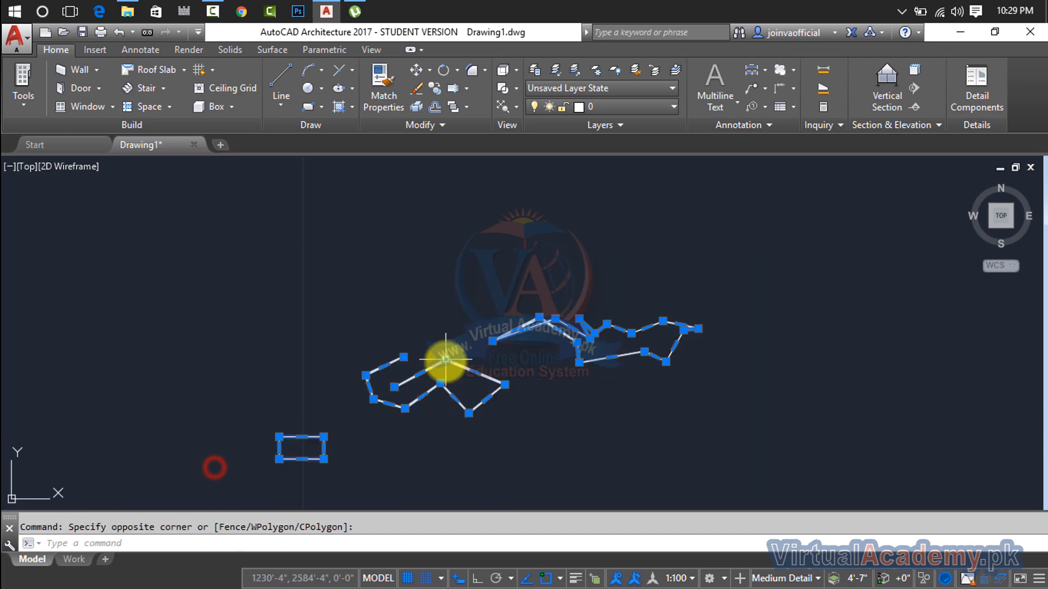
pyautogui.moveTo(445, 359)
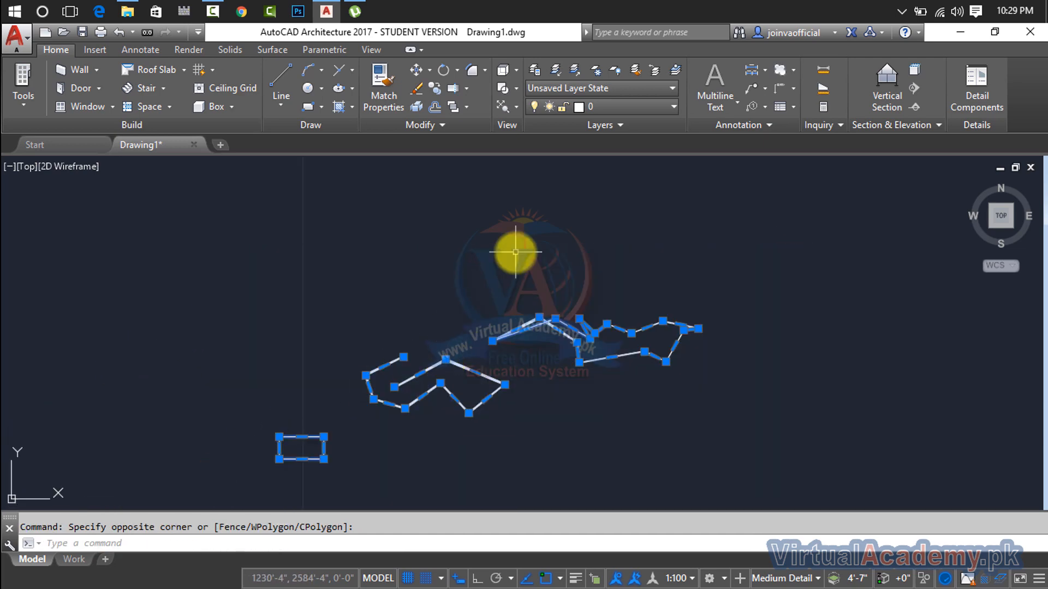
pyautogui.press('Delete')
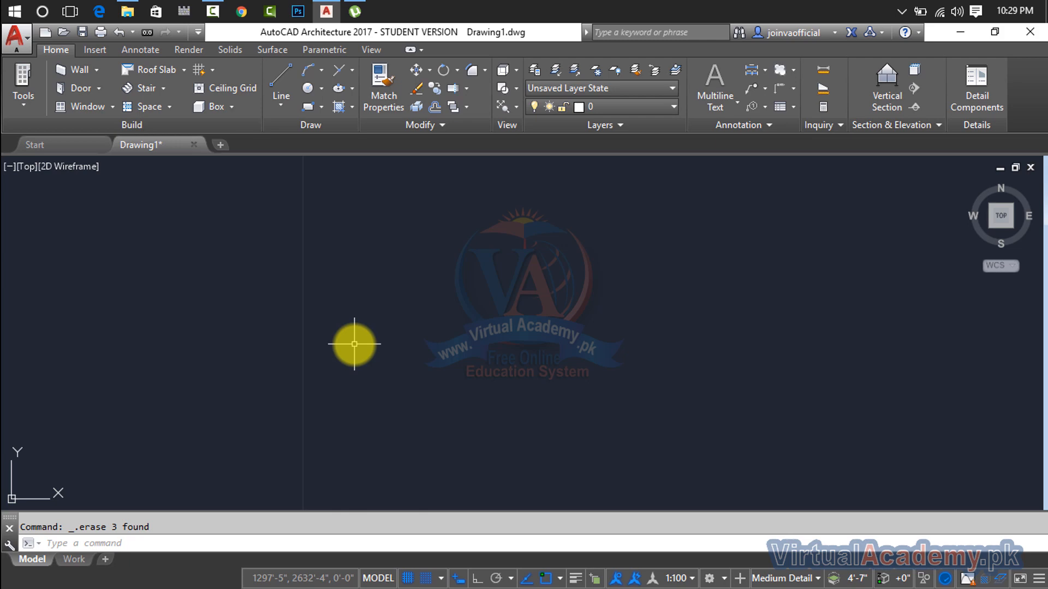
pyautogui.write('pl')
pyautogui.press('Return')
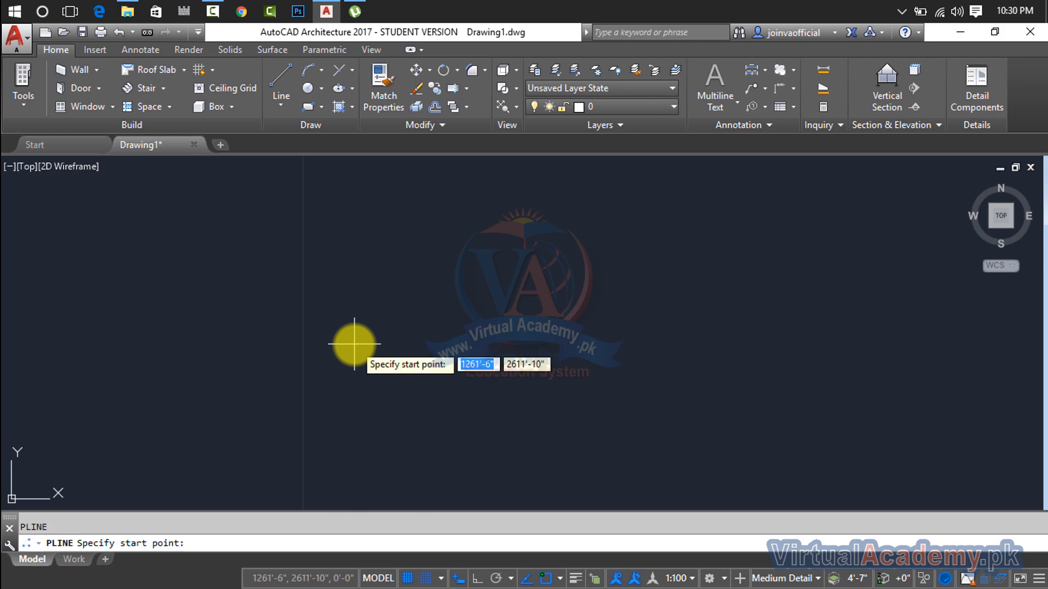
pyautogui.click(354, 329)
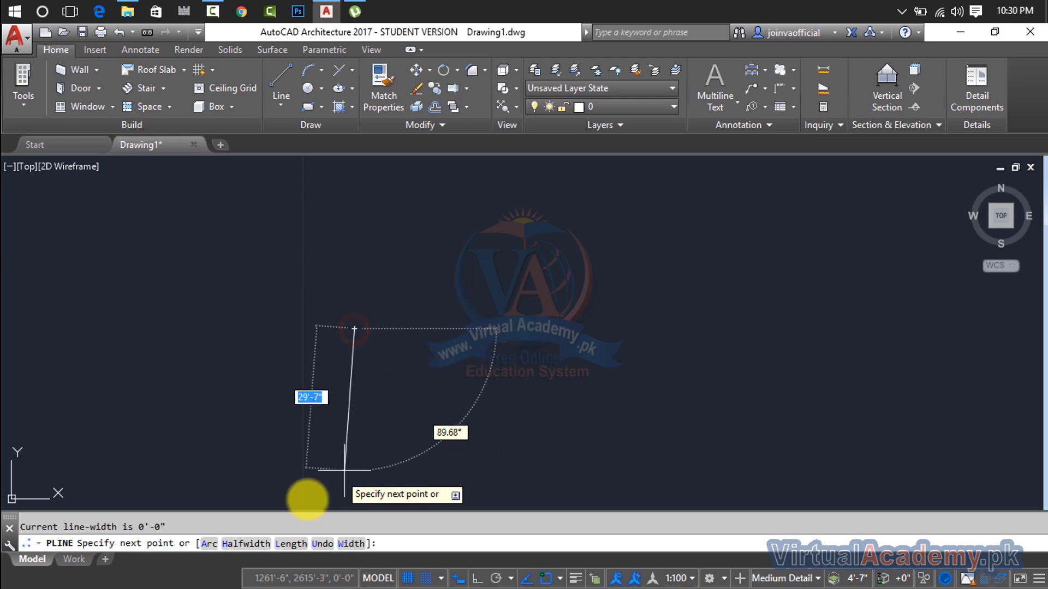
pyautogui.click(220, 544)
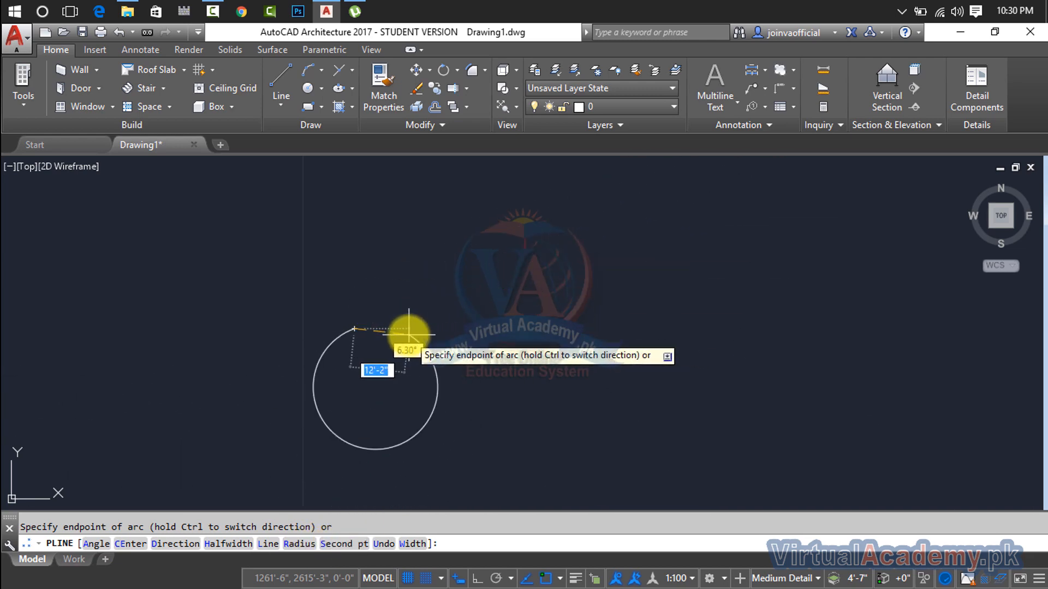
pyautogui.write('d')
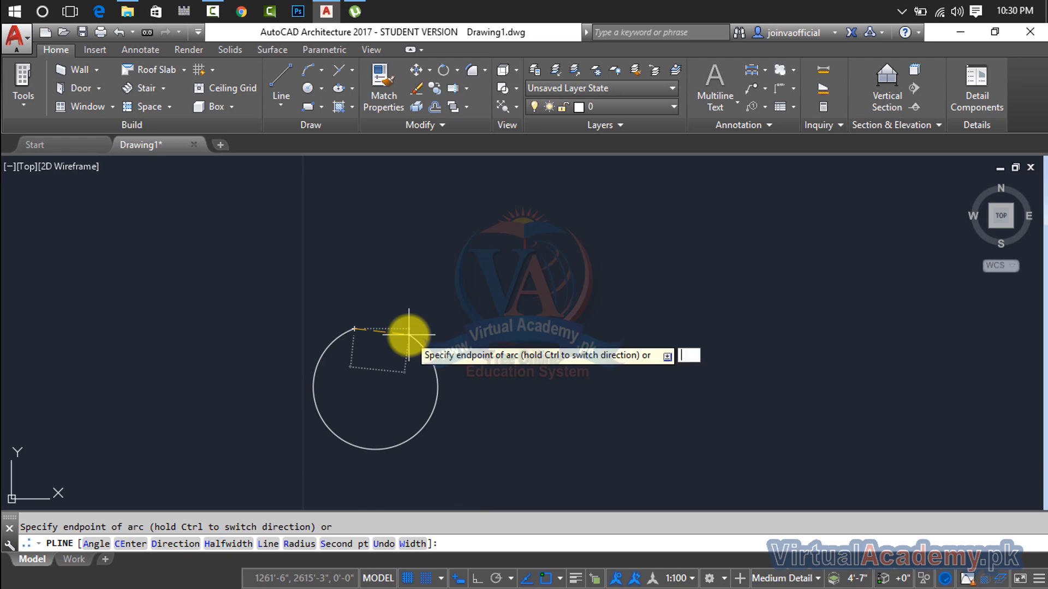
pyautogui.press('Return')
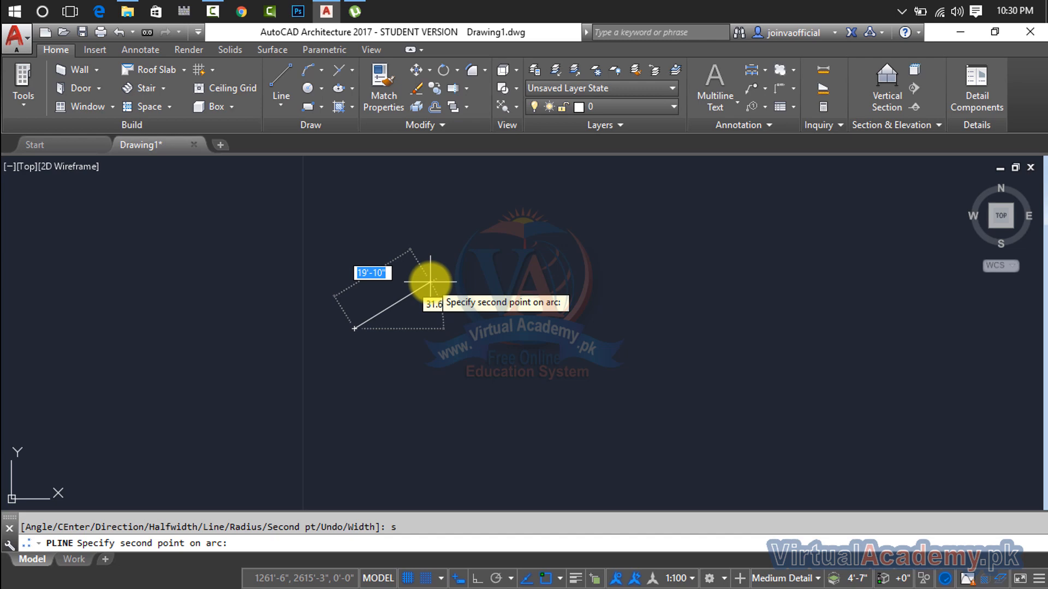
pyautogui.write("5'")
pyautogui.press('Return')
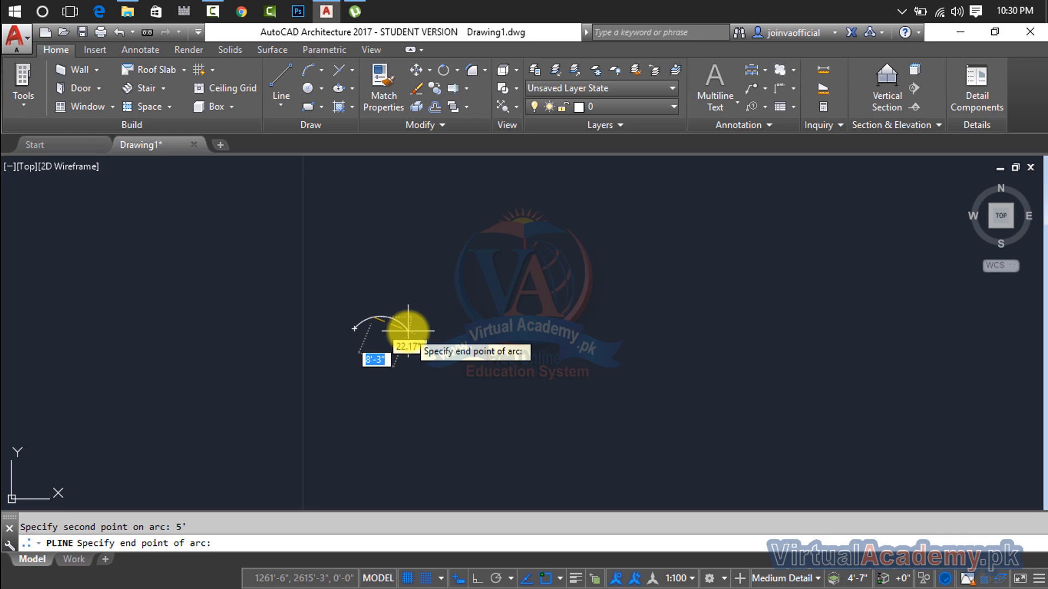
pyautogui.press('Return')
pyautogui.press('Escape')
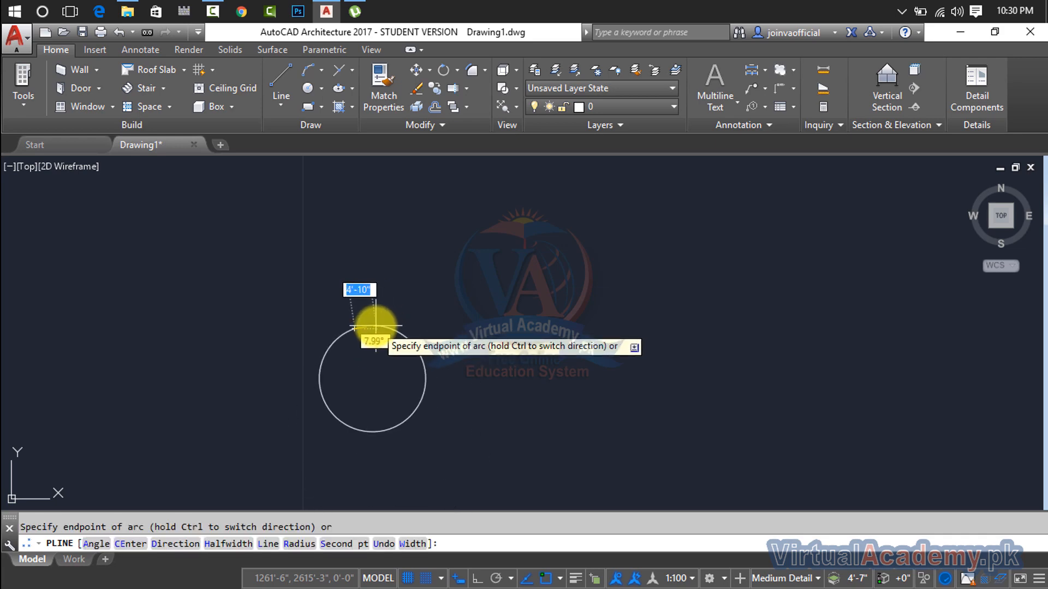
pyautogui.press('Escape')
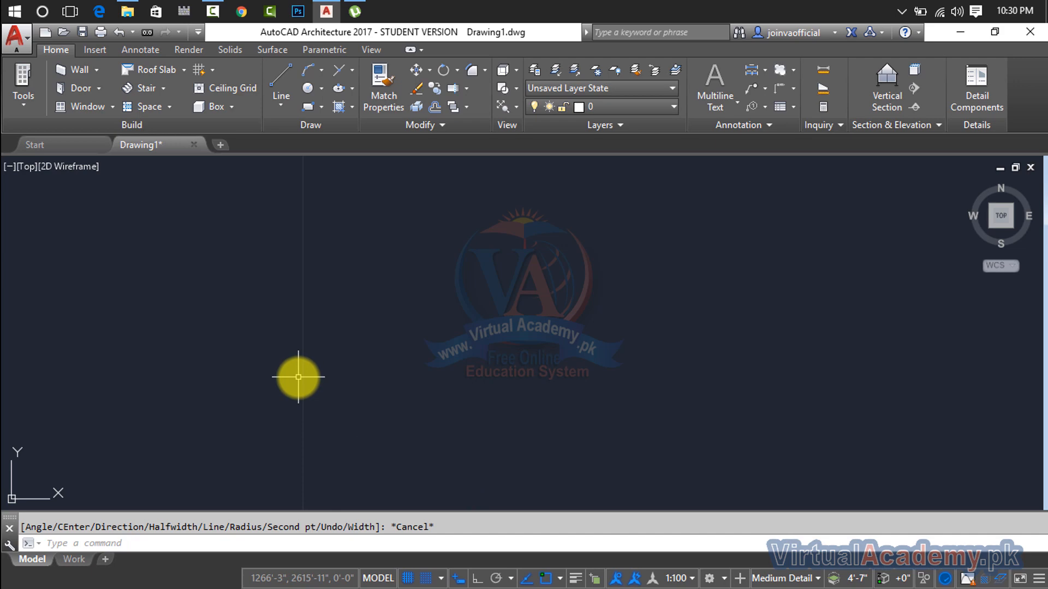
# Start a new polyline in the empty drawing and draw a C-shaped arc opening to the right with the Arc option
pyautogui.press('Return')
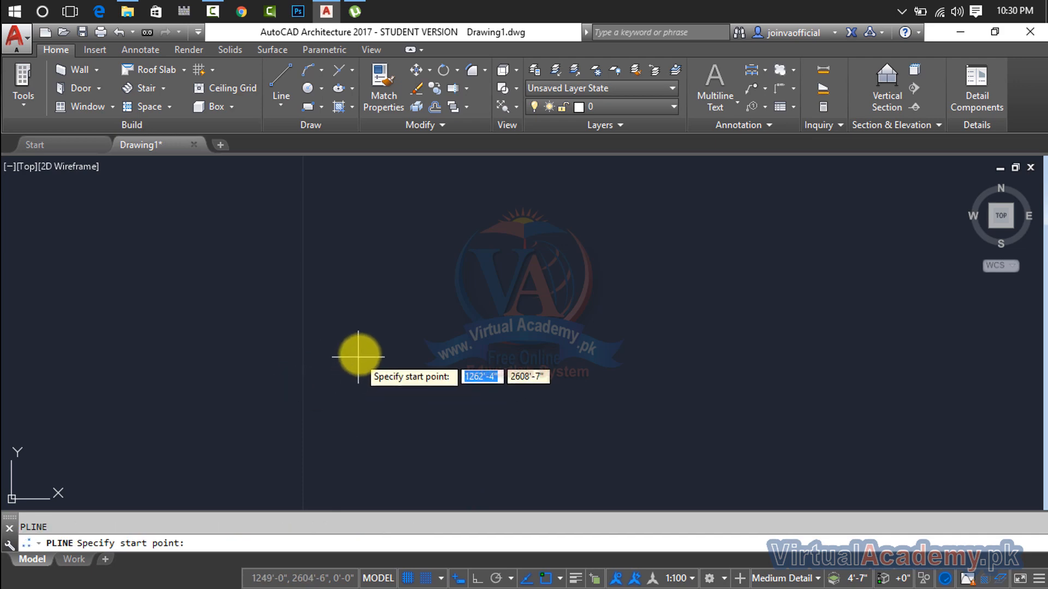
pyautogui.click(360, 352)
pyautogui.write('a')
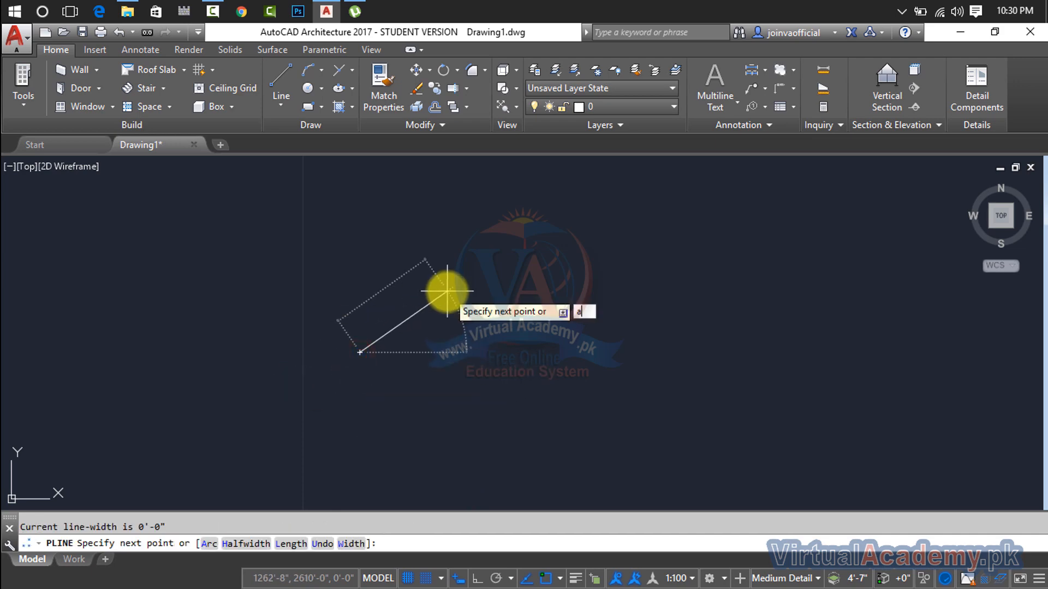
pyautogui.press('Return')
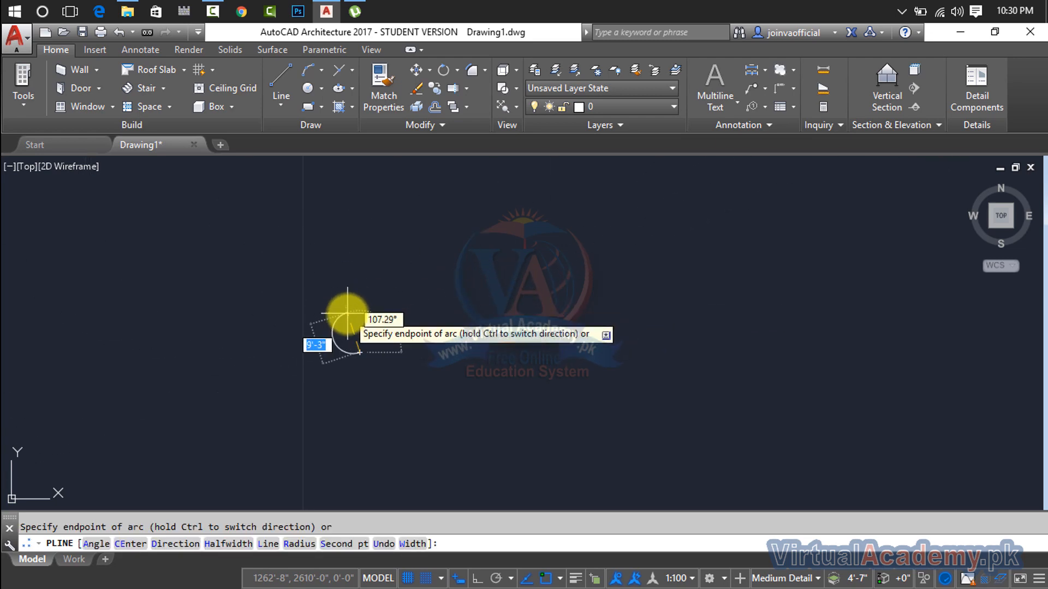
pyautogui.click(355, 280)
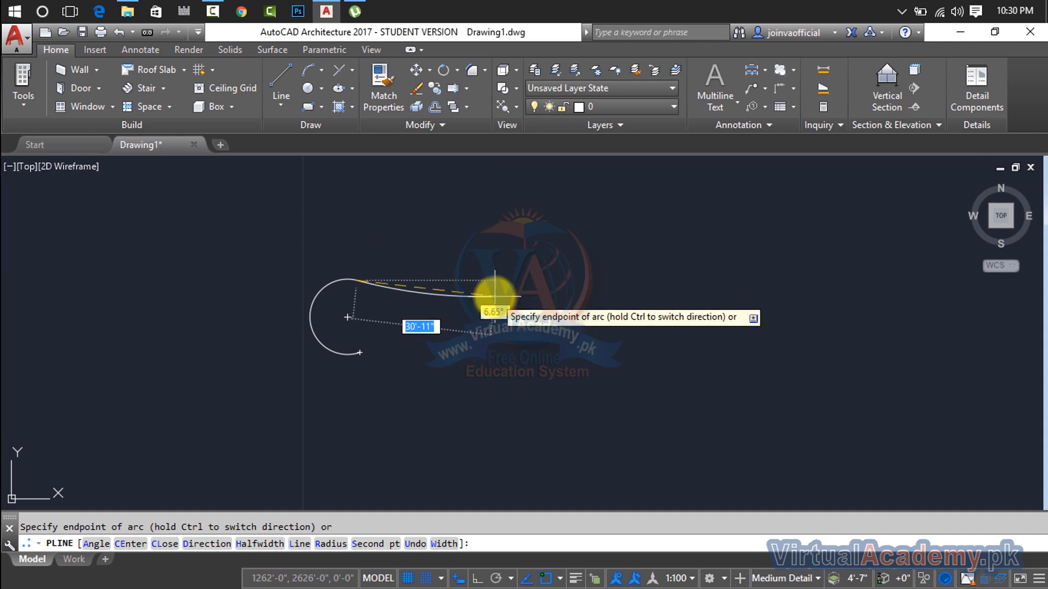
# Try to add an arc with the Second pt option, placing the second point at 15' and ending on the first arc's upper endpoint
pyautogui.write('s')
pyautogui.press('Return')
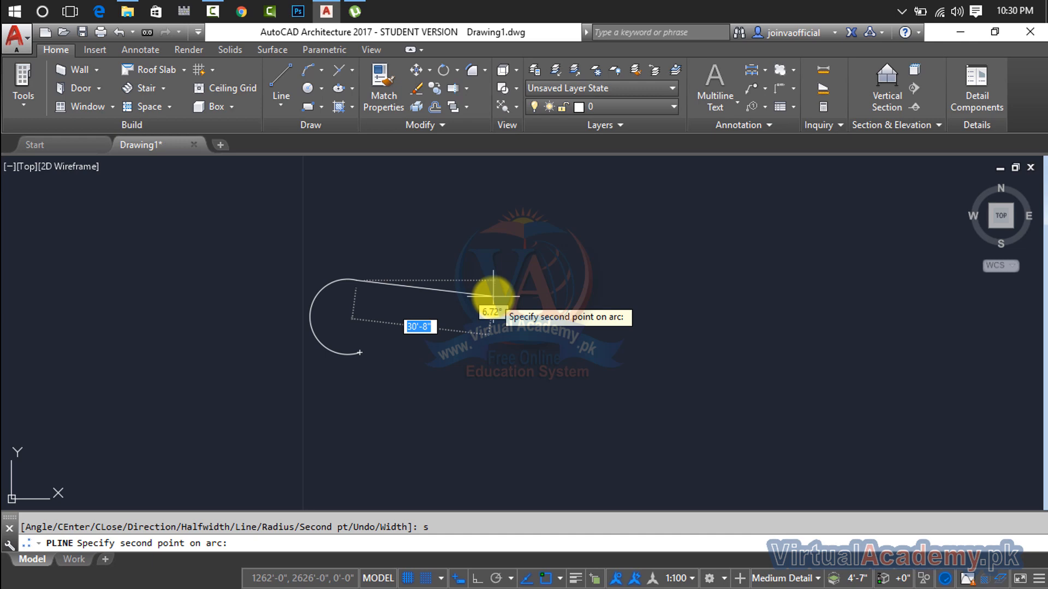
pyautogui.write('15')
pyautogui.press('Return')
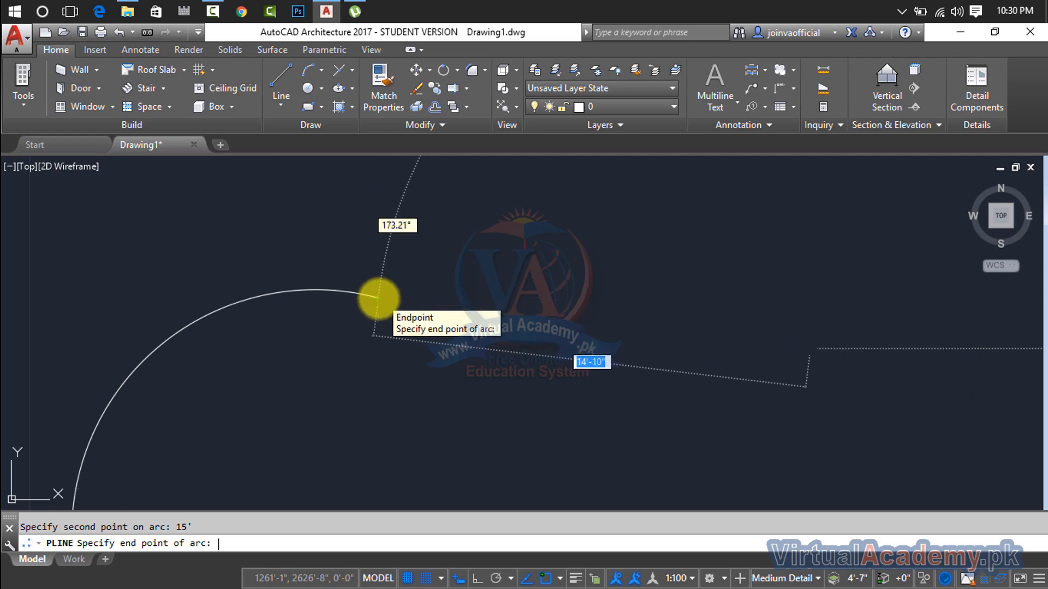
pyautogui.click(375, 297)
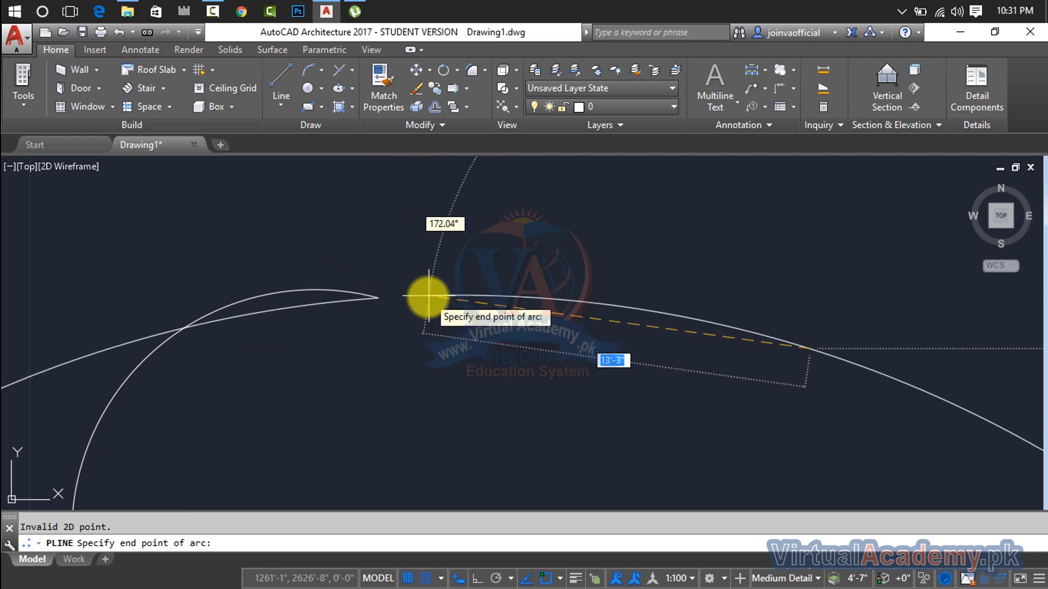
pyautogui.click(381, 303)
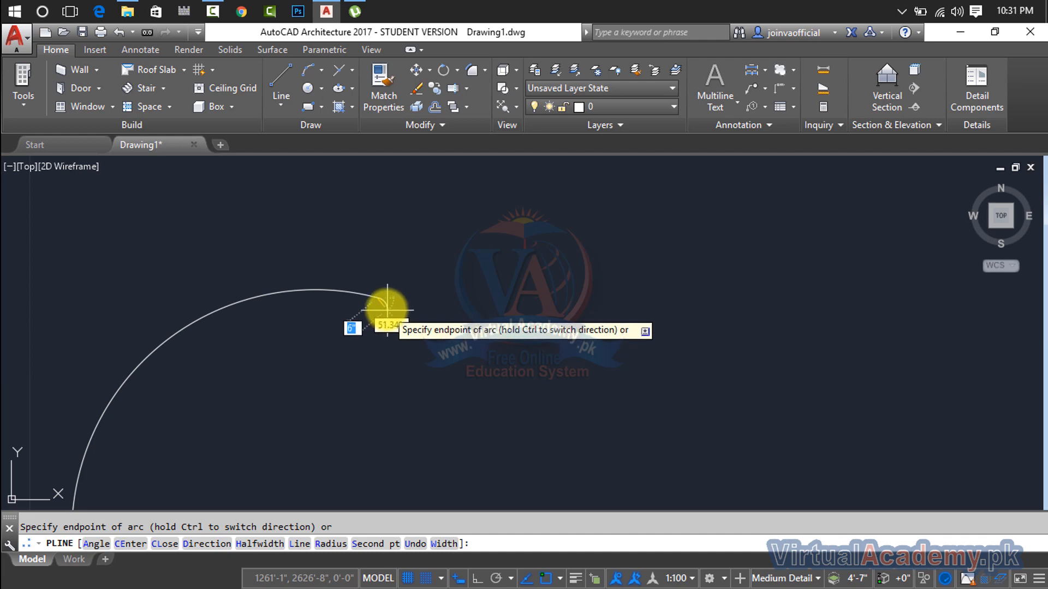
# End the polyline and erase the C-shaped arc from the drawing
pyautogui.press('Return')
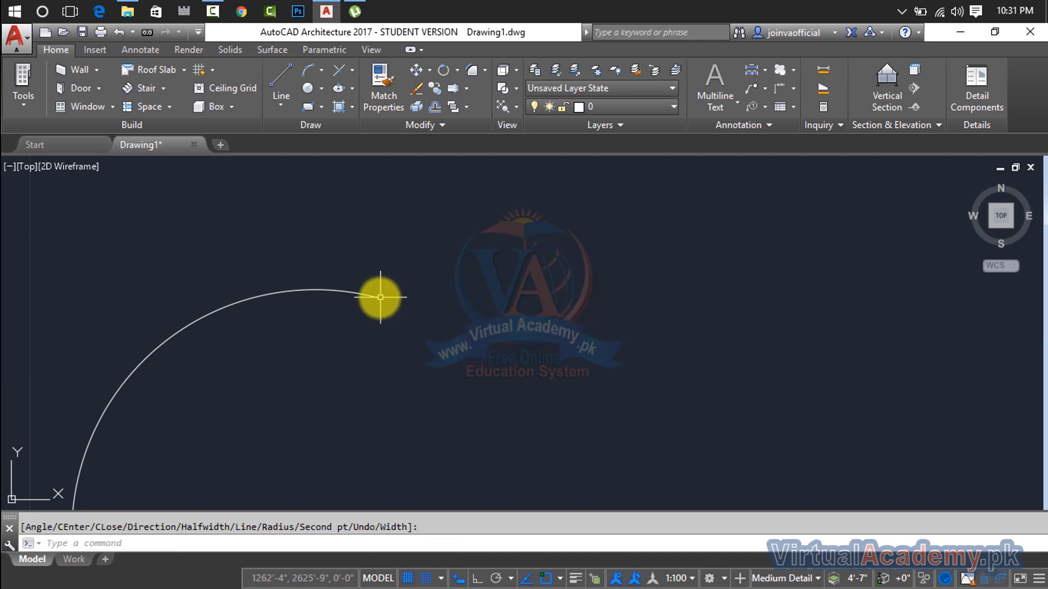
pyautogui.scroll(-4, 374, 306)
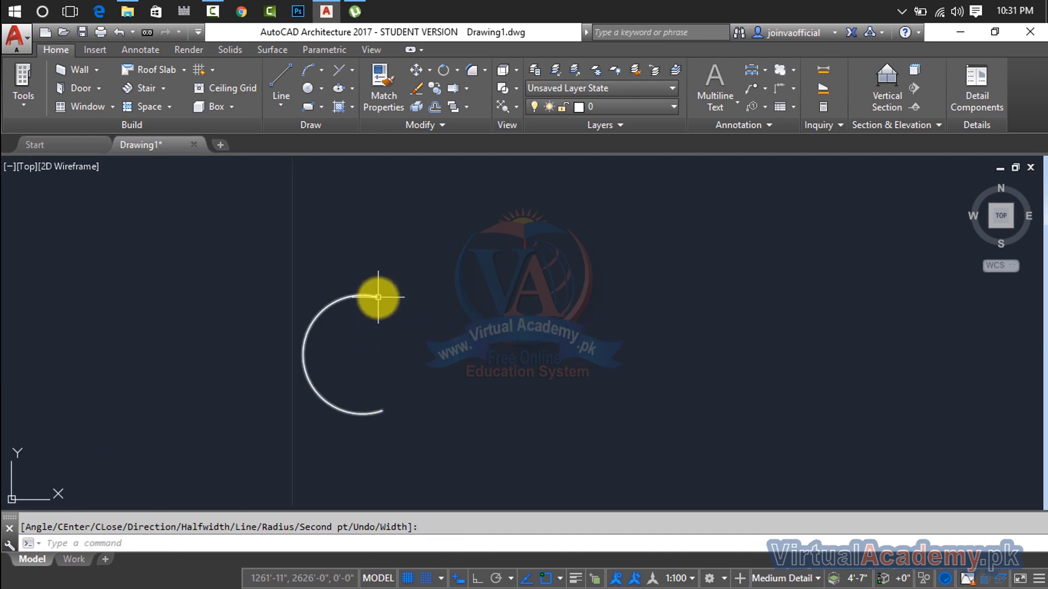
pyautogui.click(374, 296)
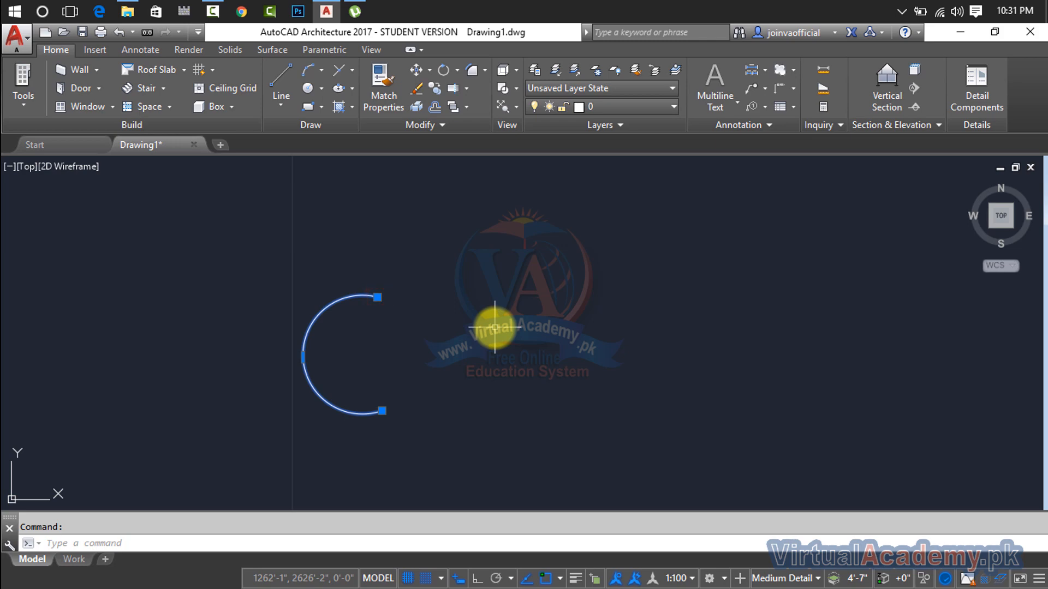
pyautogui.press('Delete')
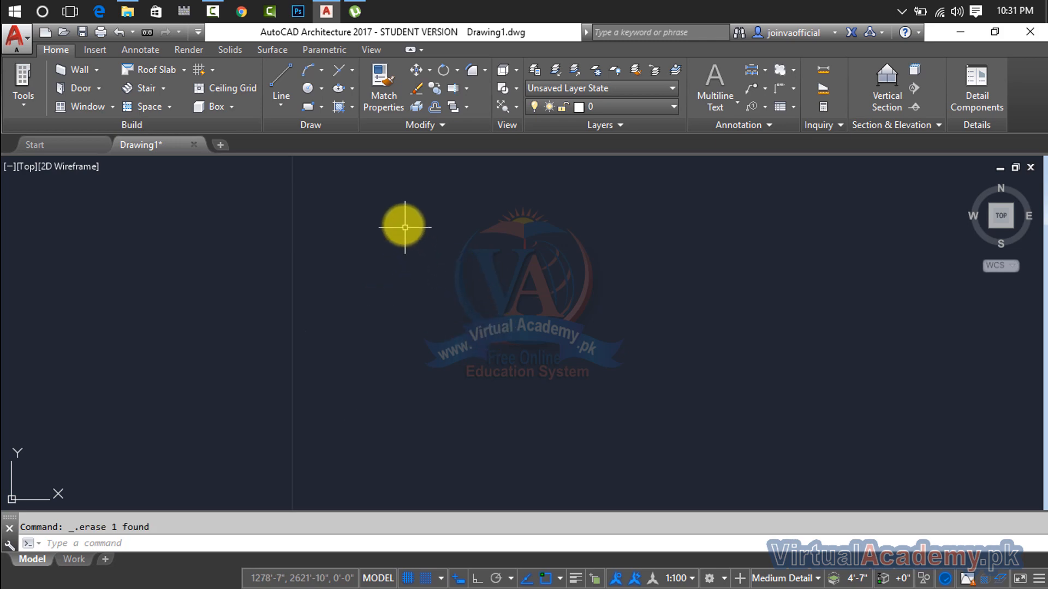
pyautogui.click(322, 72)
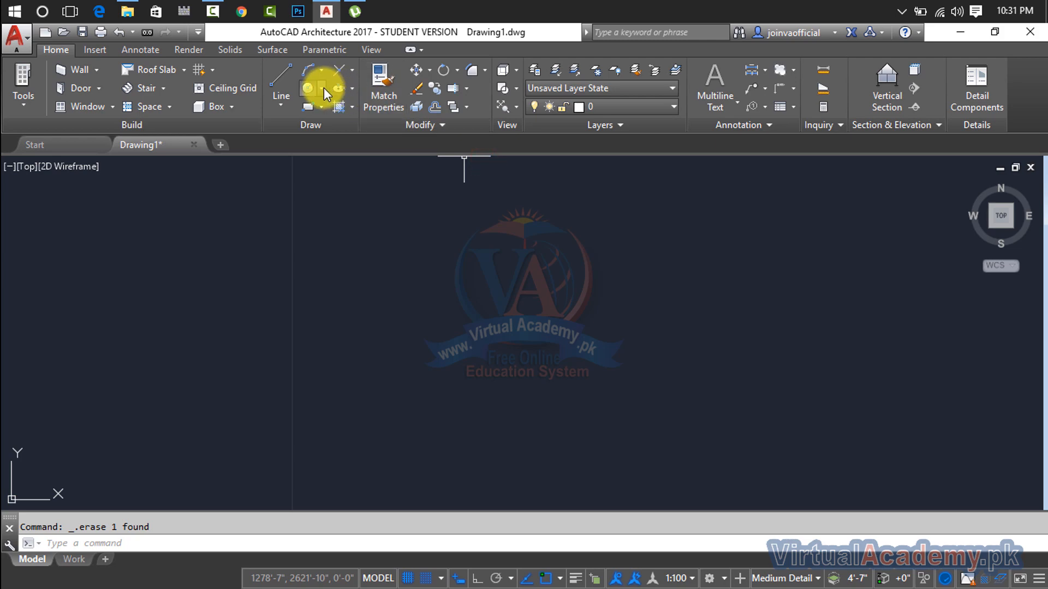
pyautogui.click(320, 88)
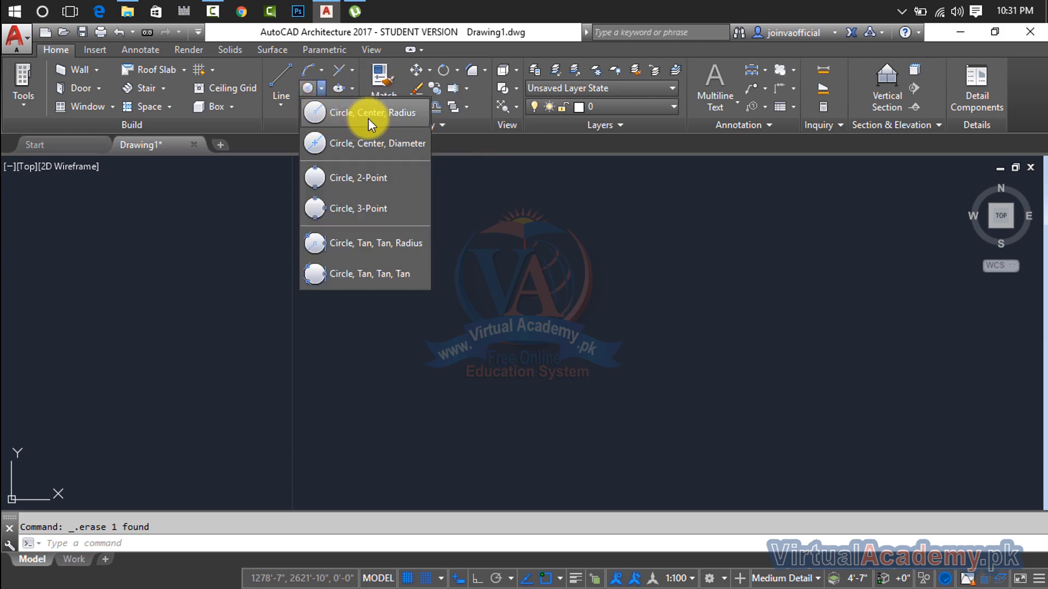
pyautogui.click(516, 207)
pyautogui.click(443, 215)
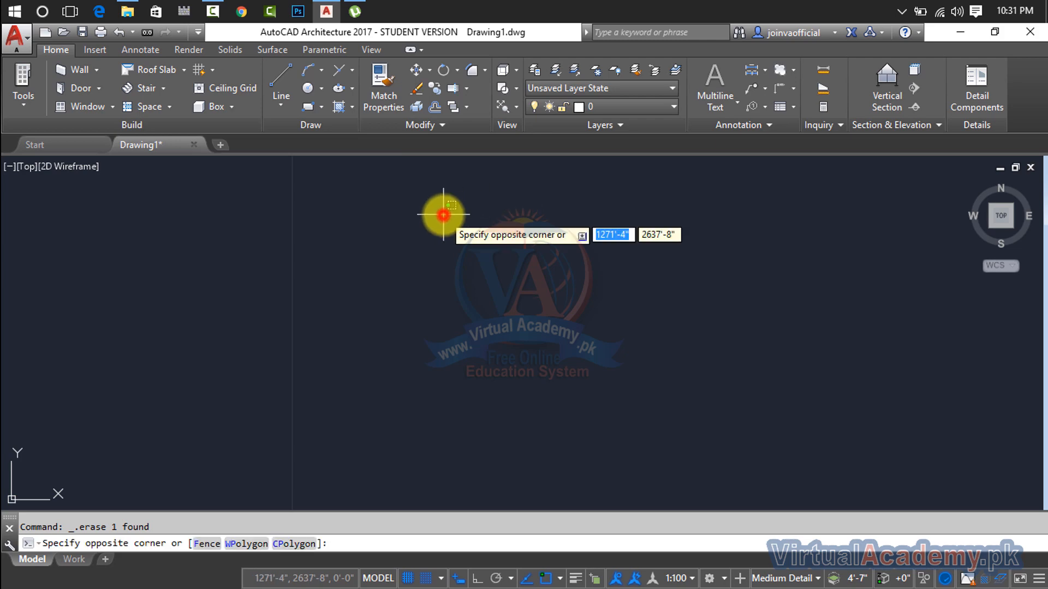
pyautogui.click(392, 219)
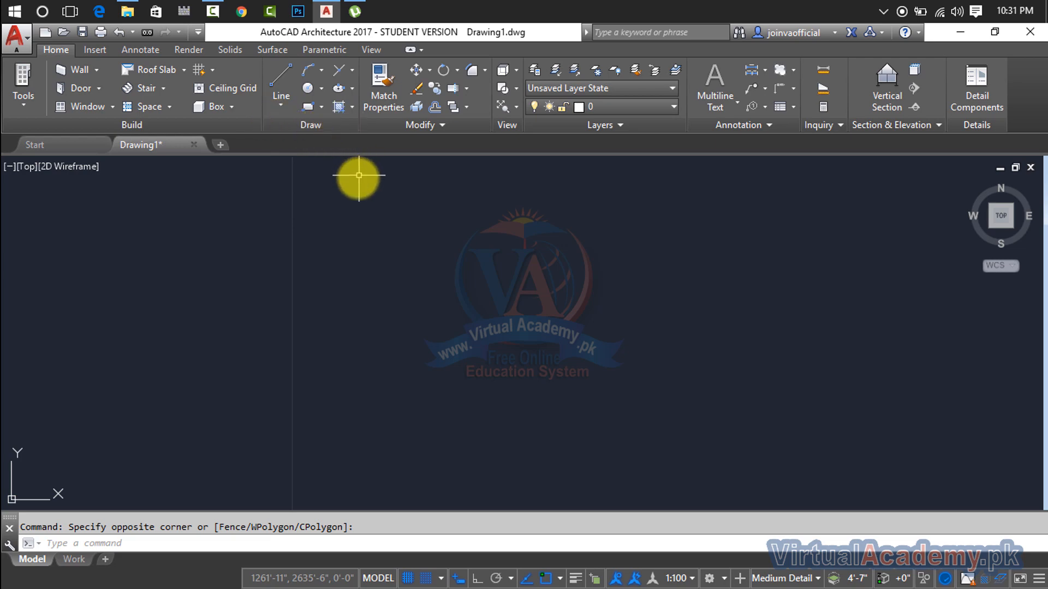
# Draw a nearly horizontal construction line across the middle of the view through two picked points, rising slightly toward the right
pyautogui.click(281, 108)
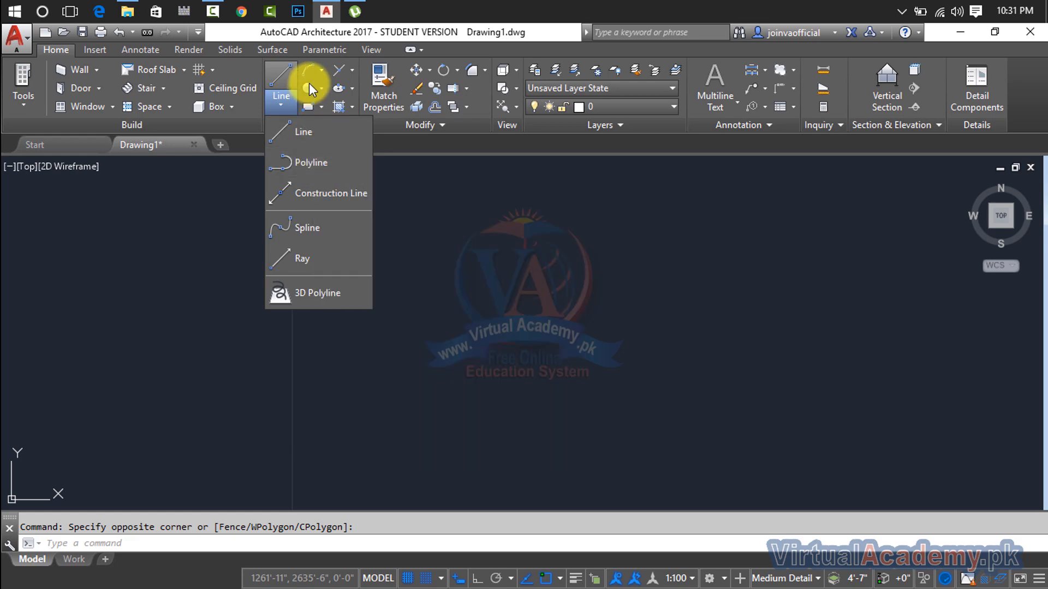
pyautogui.click(317, 193)
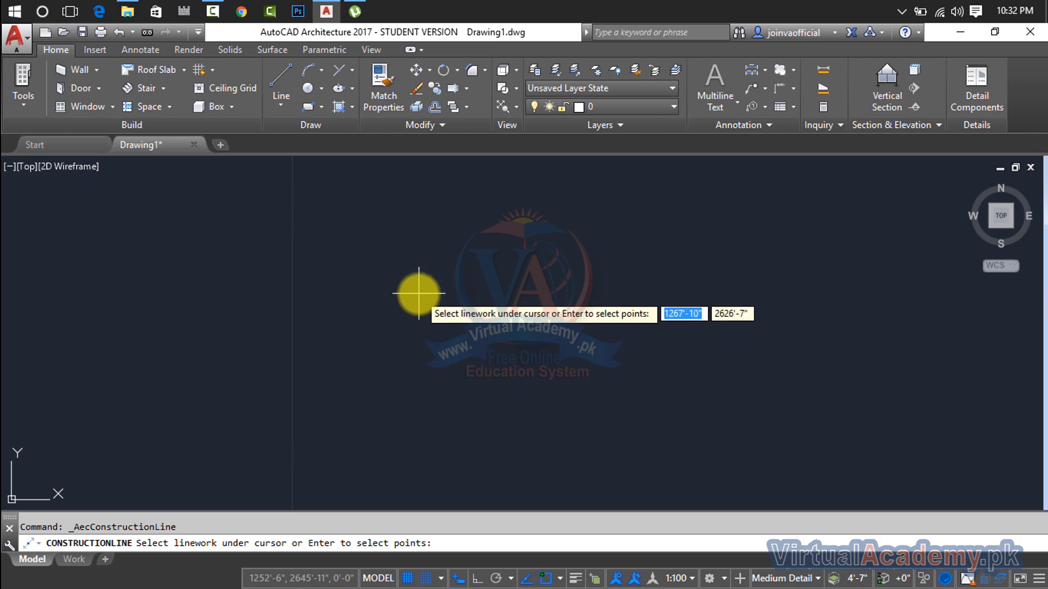
pyautogui.press('Return')
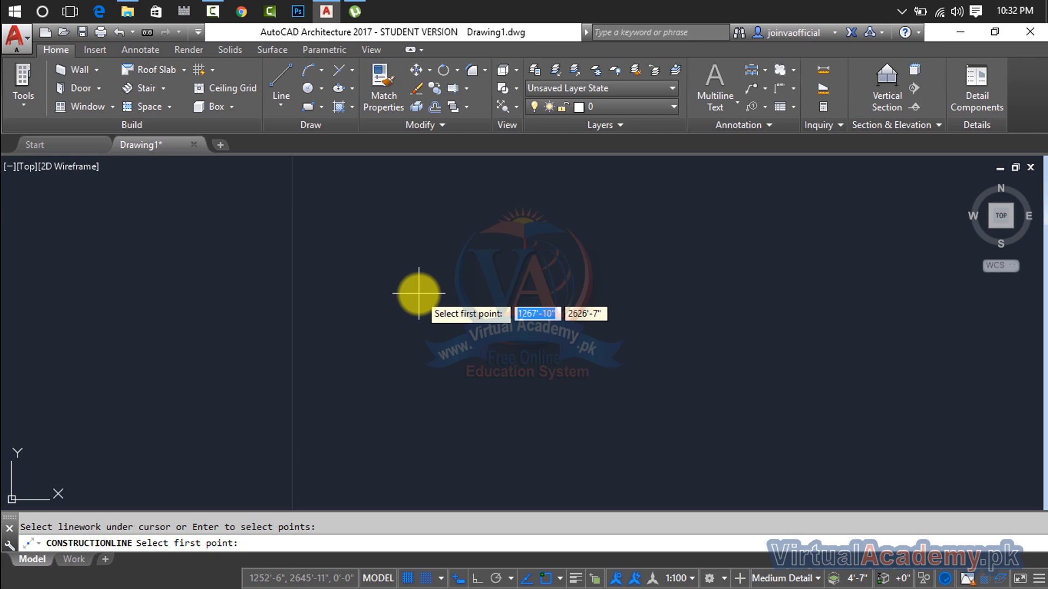
pyautogui.click(275, 321)
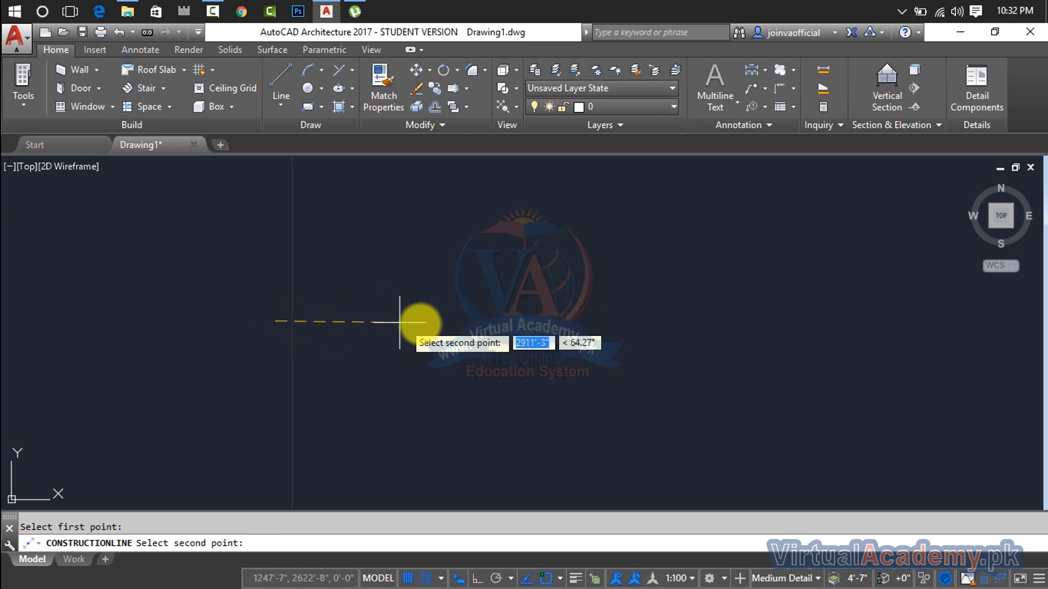
pyautogui.click(546, 318)
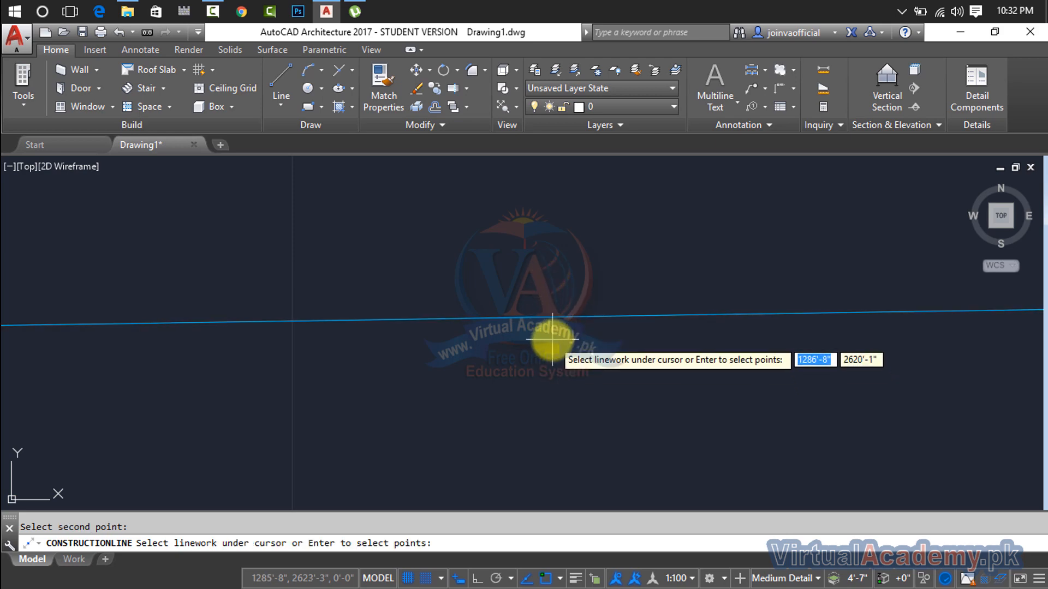
pyautogui.click(295, 357)
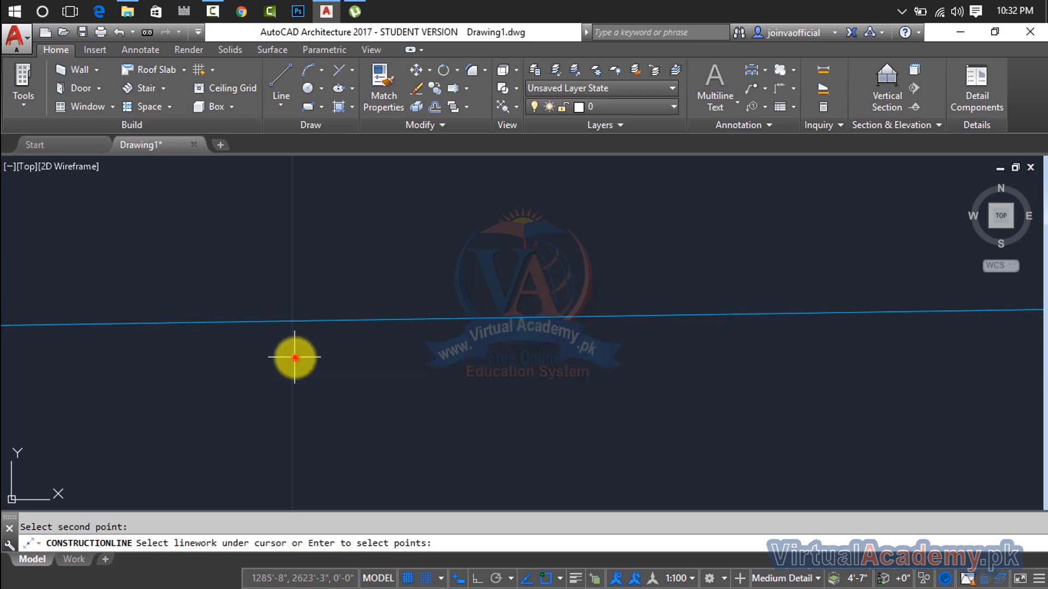
# Add a second nearly horizontal construction line just below the first through two picked points
pyautogui.press('Return')
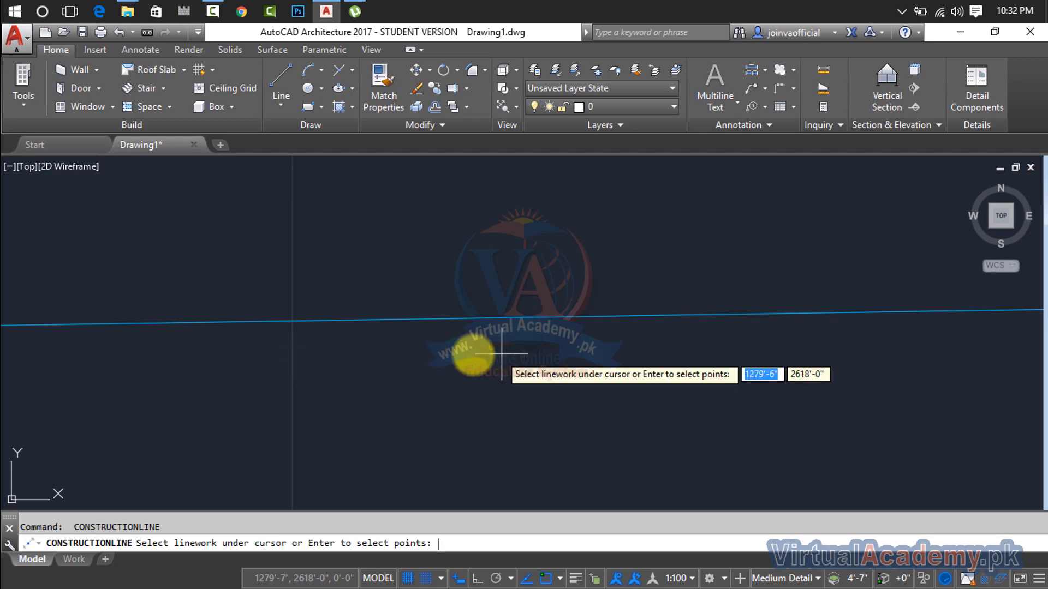
pyautogui.click(339, 359)
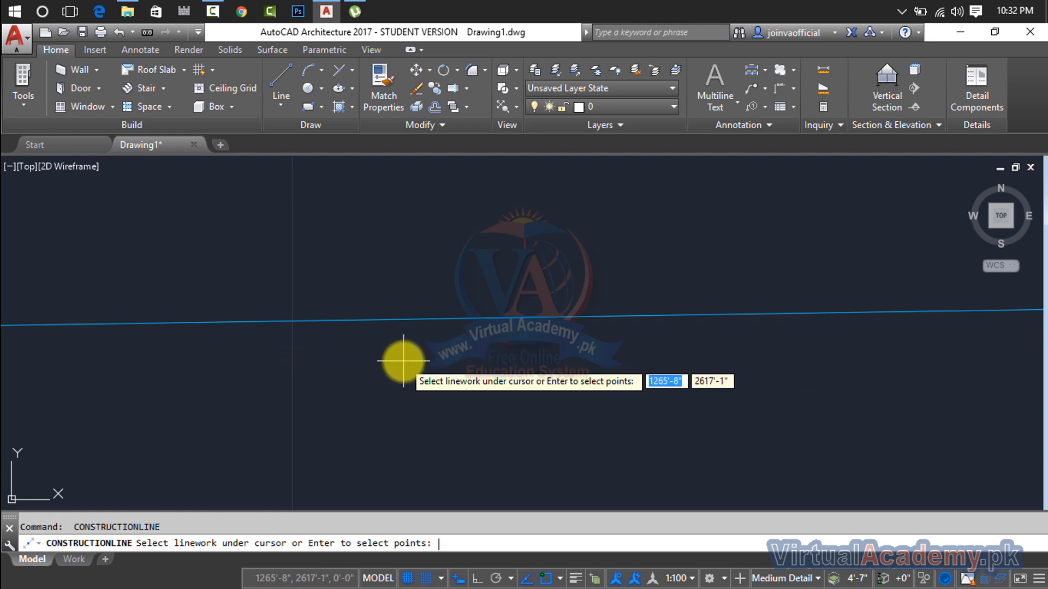
pyautogui.press('Return')
pyautogui.click(396, 338)
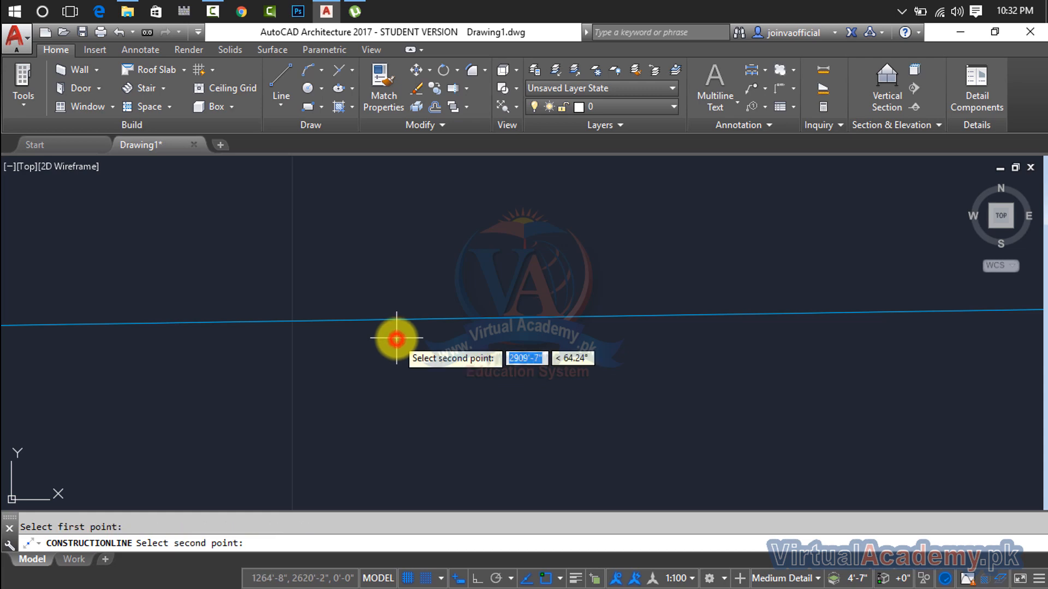
pyautogui.click(605, 334)
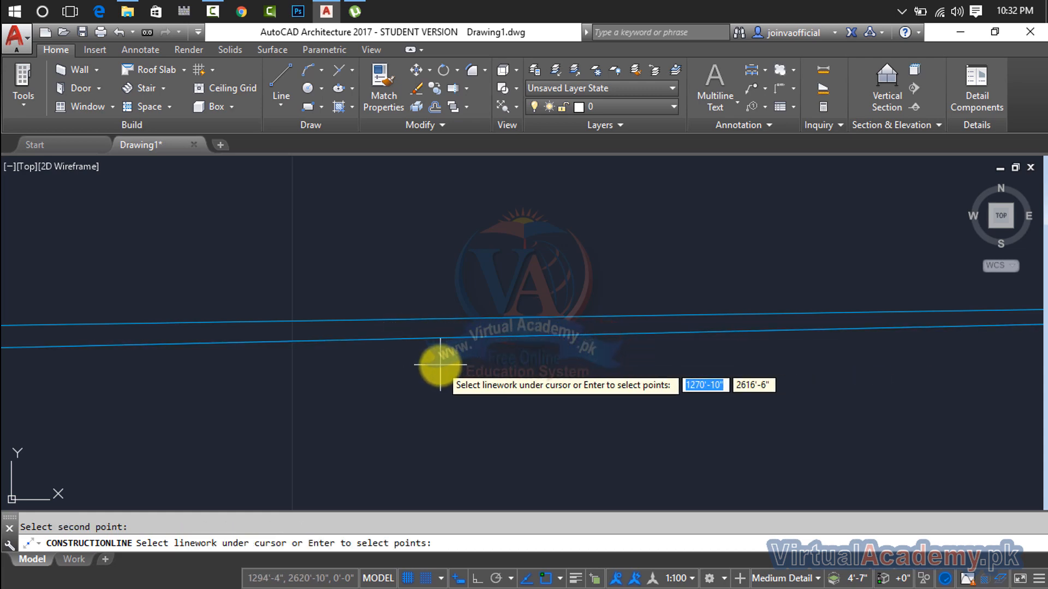
# Draw two more construction lines below the first two through picked points, the lowest one sloping most steeply, and end the command
pyautogui.press('Return')
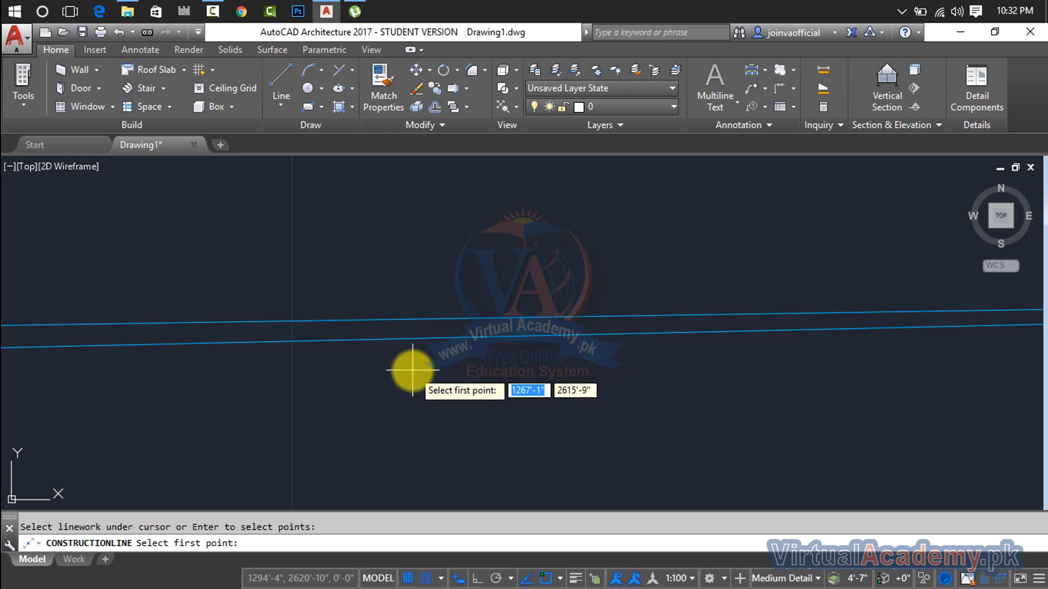
pyautogui.click(412, 370)
pyautogui.click(546, 367)
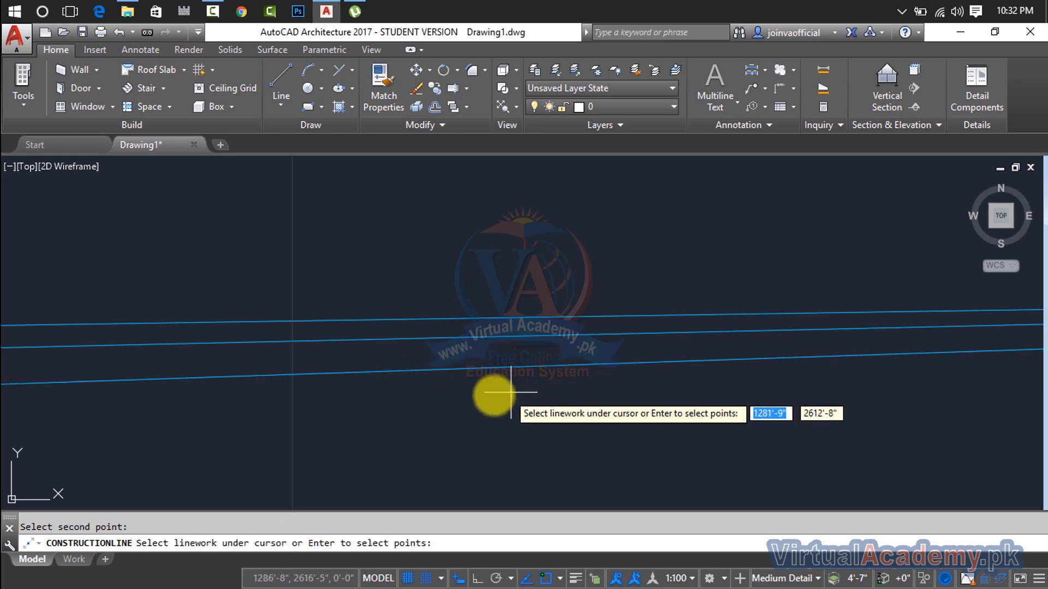
pyautogui.press('Return')
pyautogui.click(417, 403)
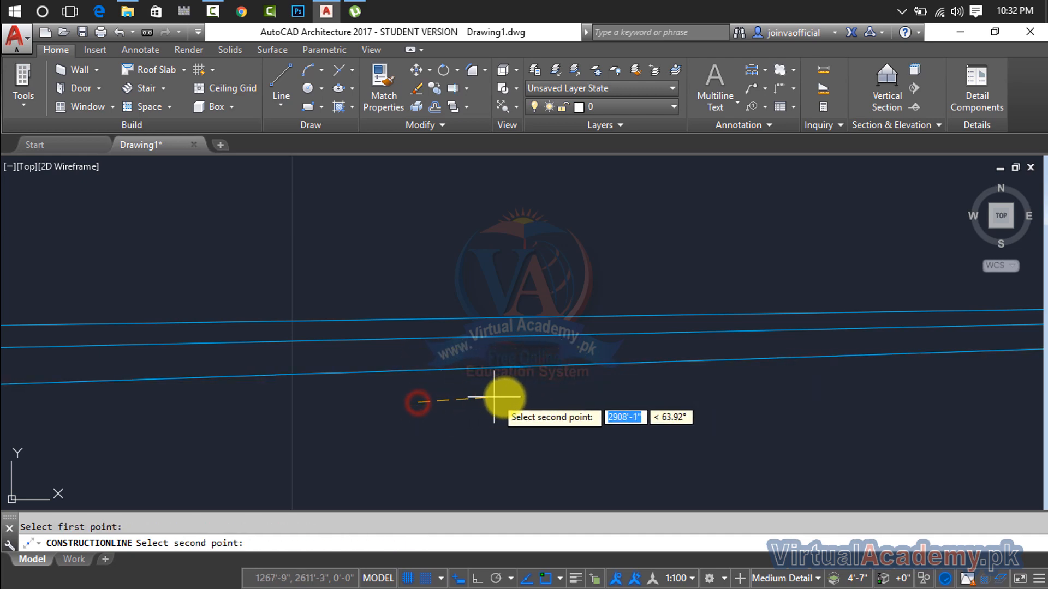
pyautogui.click(512, 397)
pyautogui.click(734, 393)
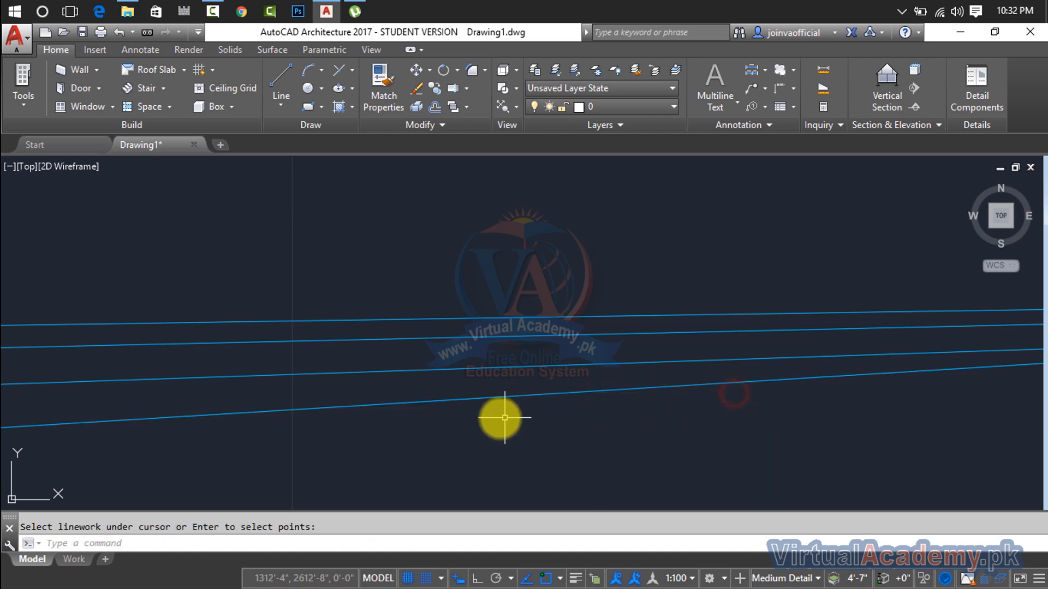
pyautogui.click(470, 424)
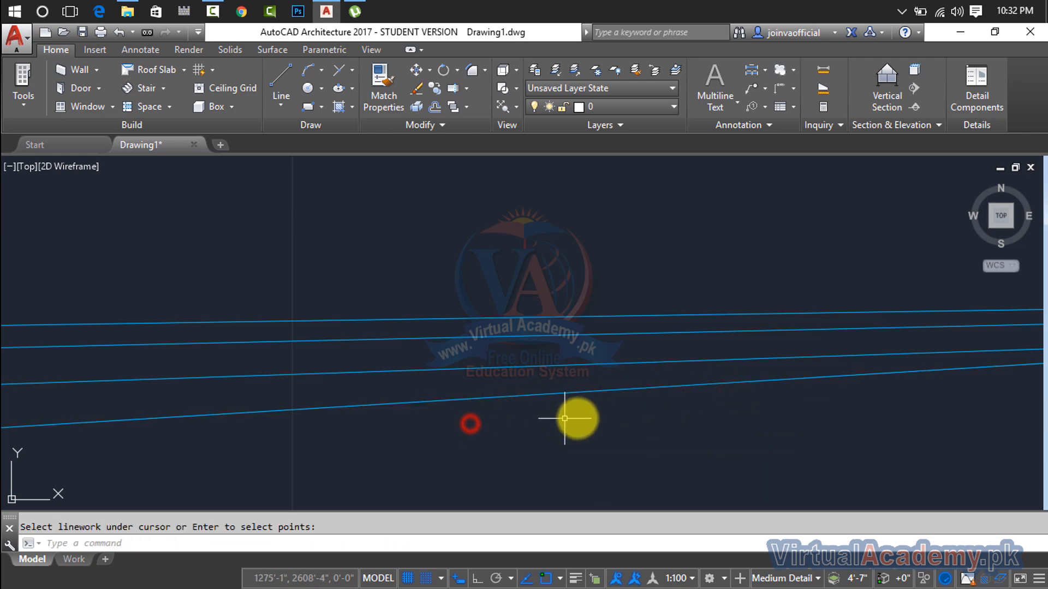
pyautogui.click(653, 278)
pyautogui.click(503, 442)
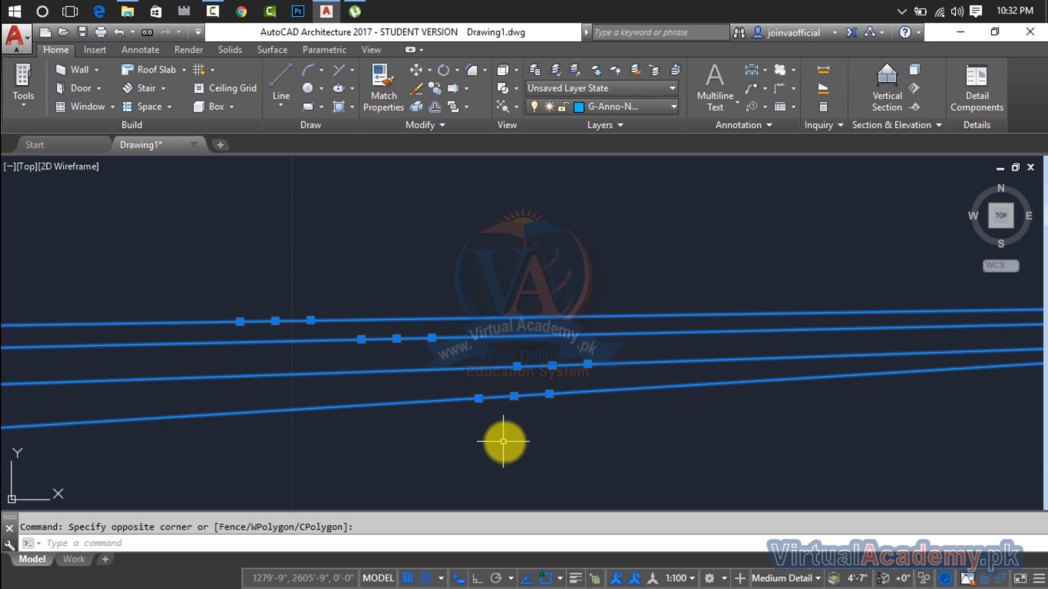
pyautogui.scroll(-5, 503, 442)
pyautogui.scroll(5, 509, 447)
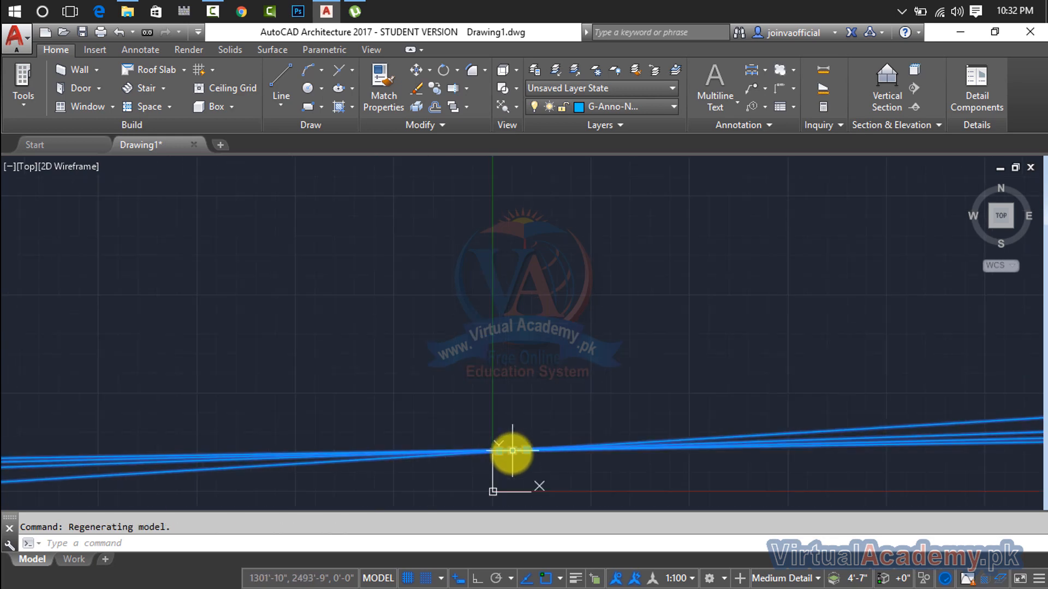
pyautogui.press('Delete')
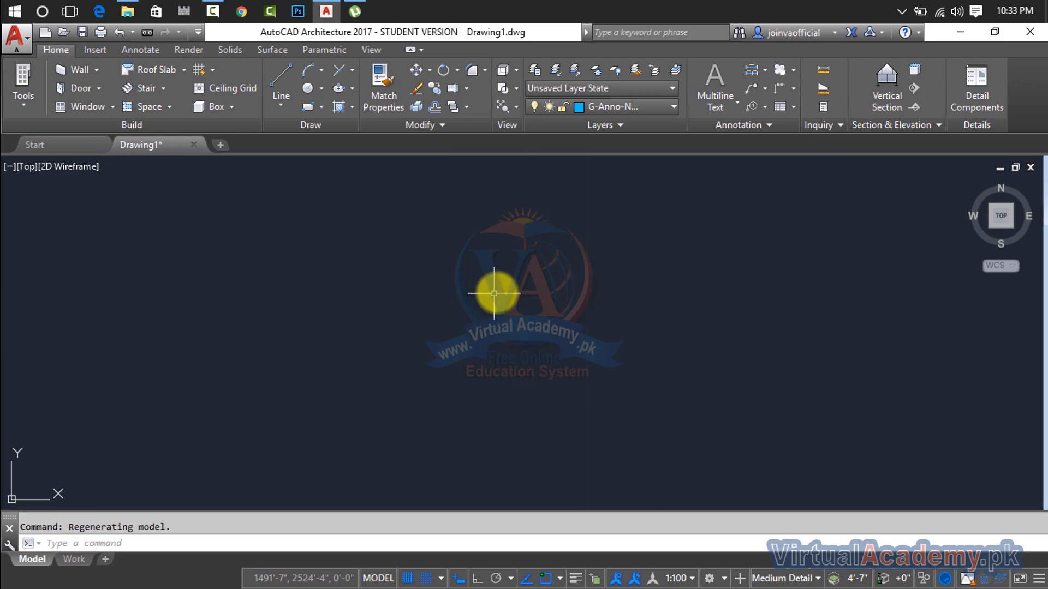
pyautogui.press('Escape')
# Zoom to the drawing's extents and erase all four construction lines
pyautogui.write('z')
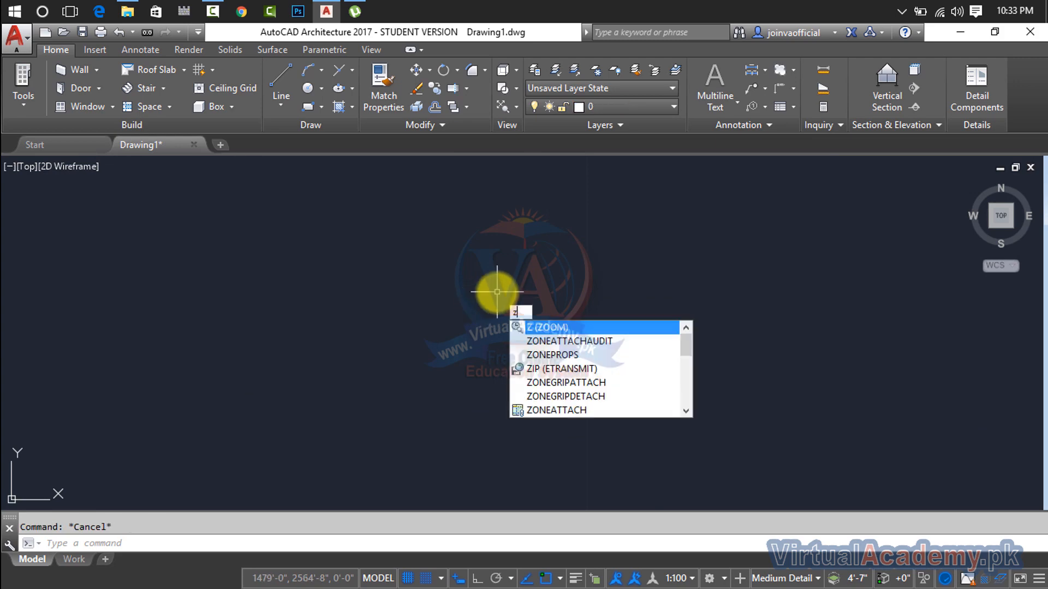
pyautogui.press('Return')
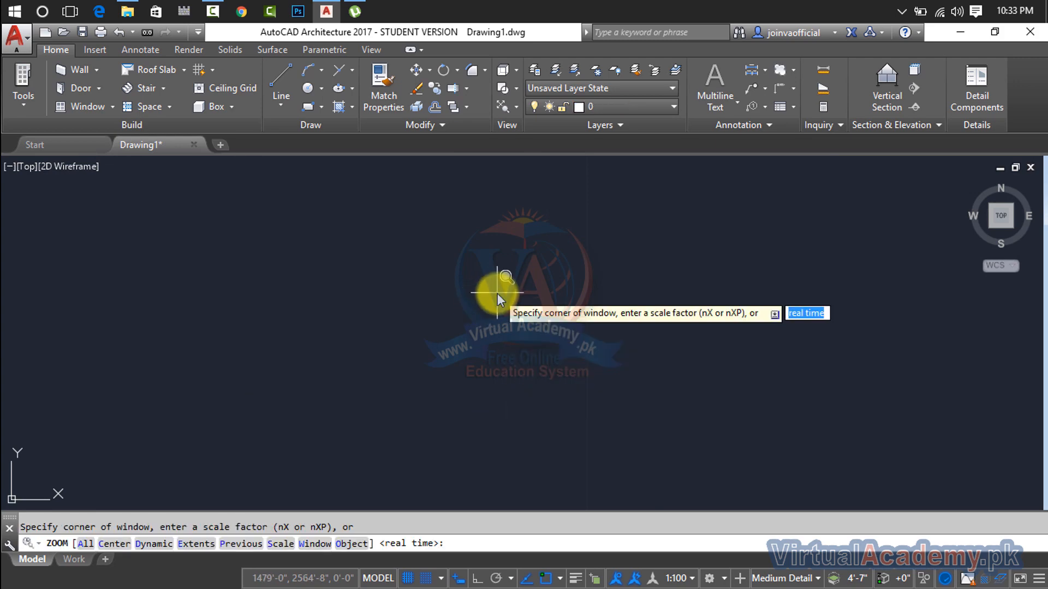
pyautogui.write('e')
pyautogui.press('Return')
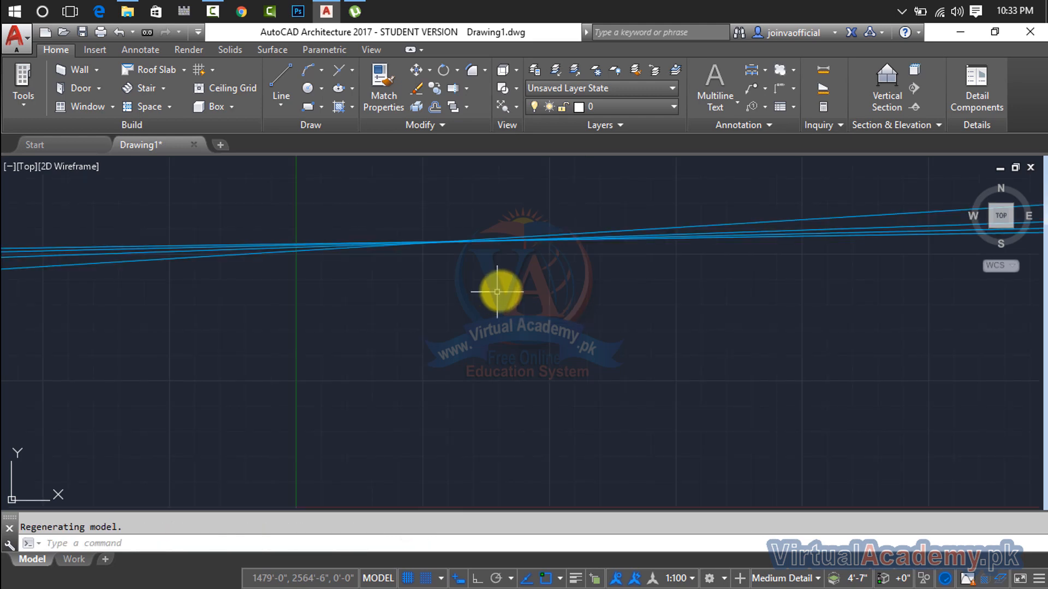
pyautogui.scroll(3, 526, 279)
pyautogui.scroll(5, 538, 281)
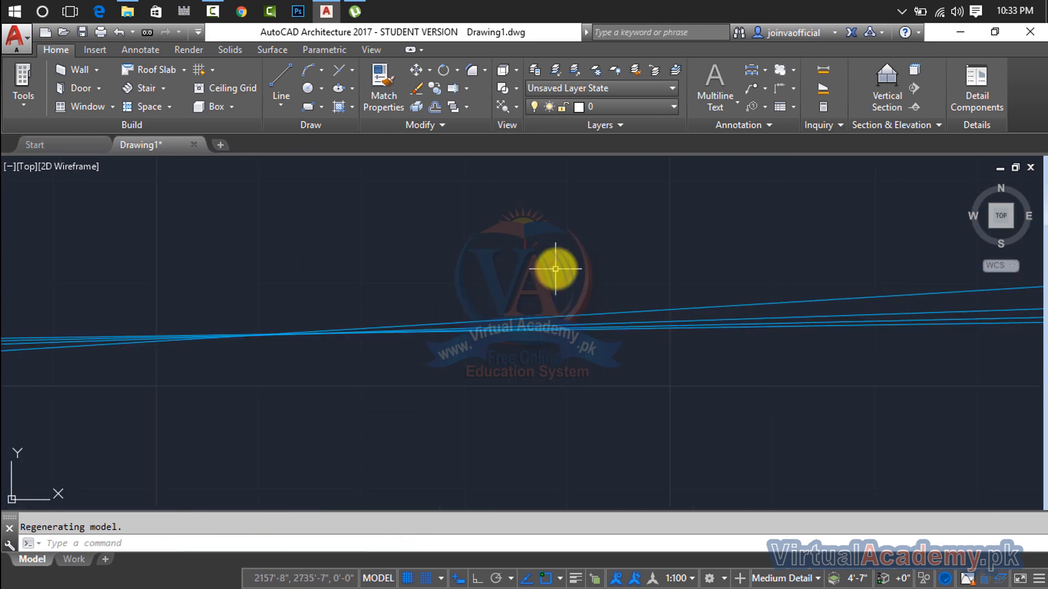
pyautogui.click(554, 265)
pyautogui.click(431, 398)
pyautogui.press('Delete')
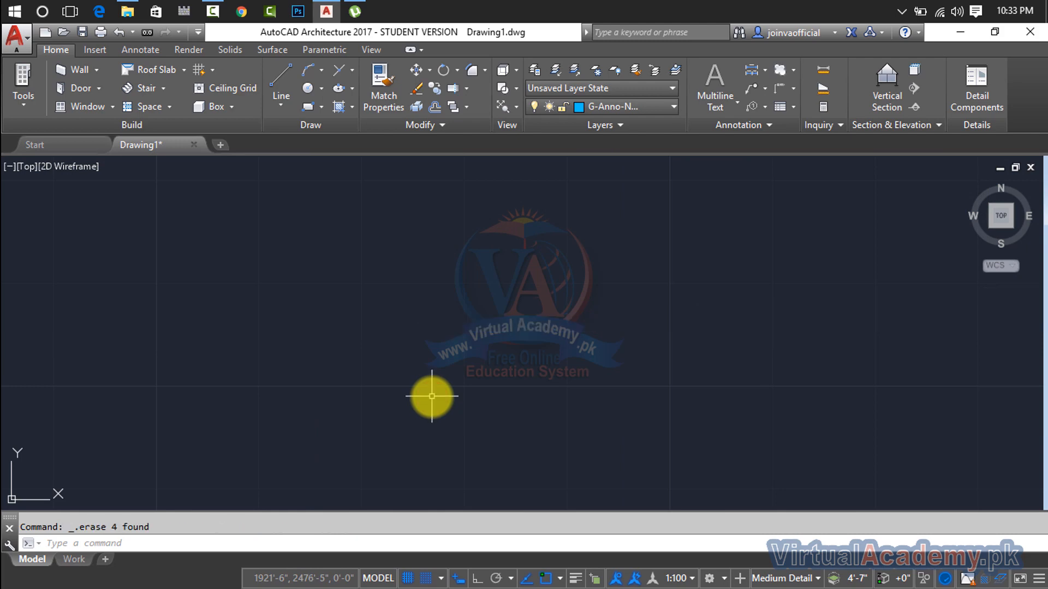
pyautogui.click(271, 105)
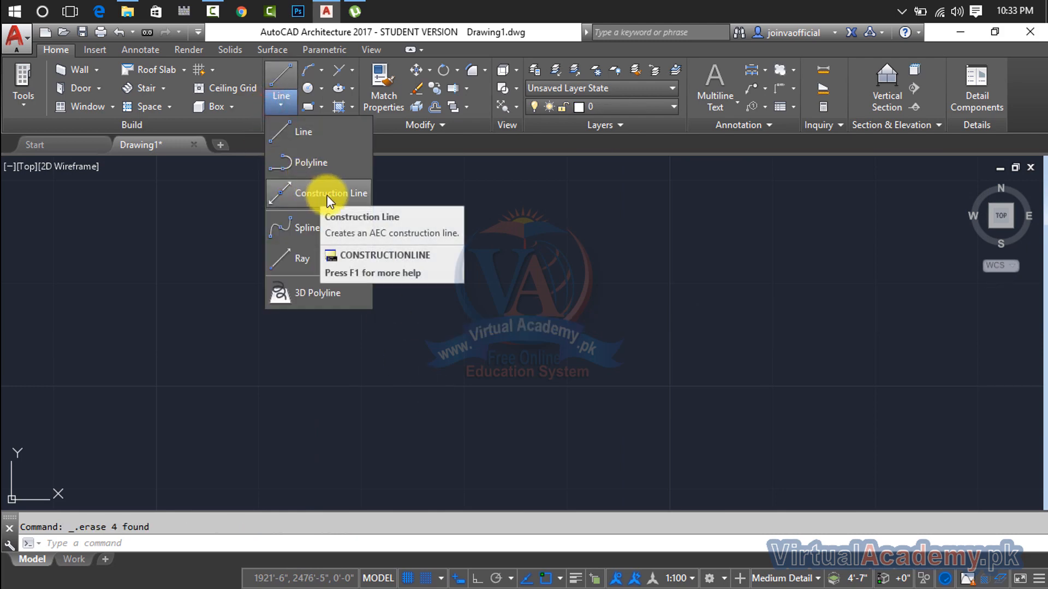
pyautogui.press('Escape')
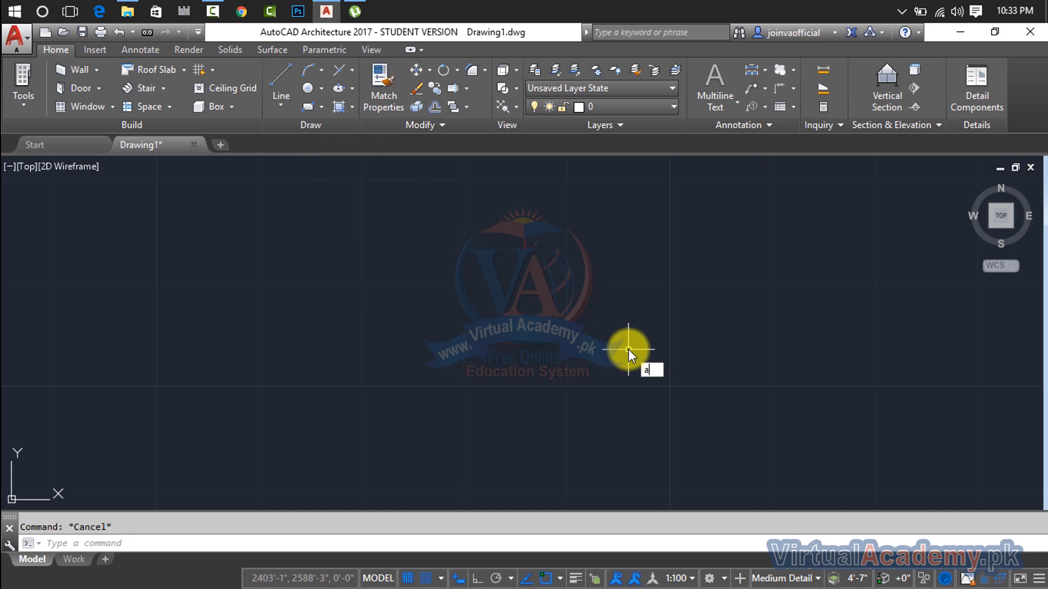
pyautogui.write('aec')
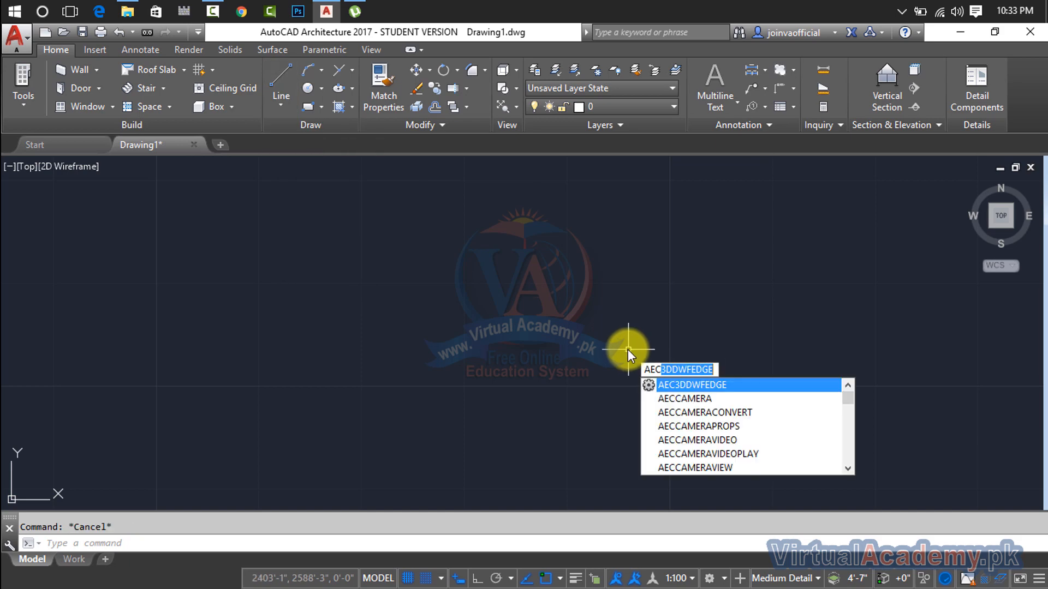
pyautogui.press('Escape')
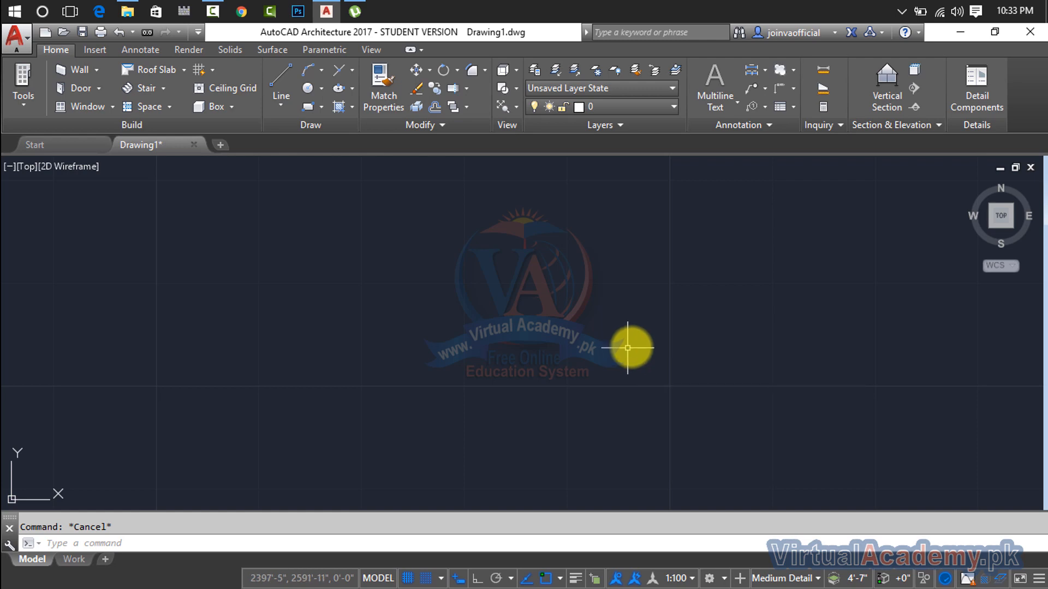
# Draw a near-vertical construction line through two picked points, leaning slightly to the right toward its lower end
pyautogui.click(280, 106)
pyautogui.click(312, 193)
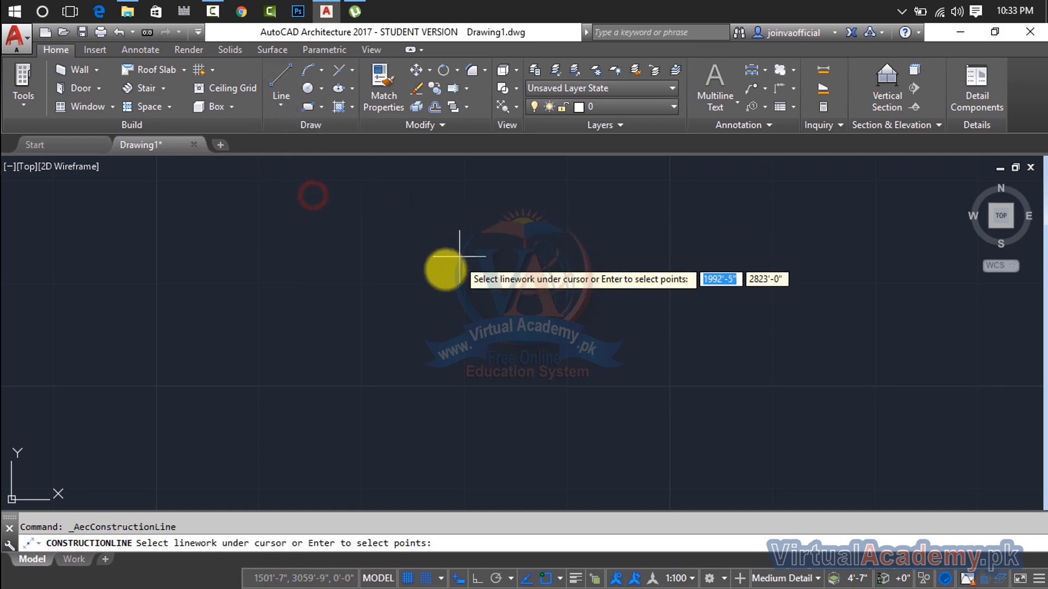
pyautogui.press('Return')
pyautogui.click(386, 197)
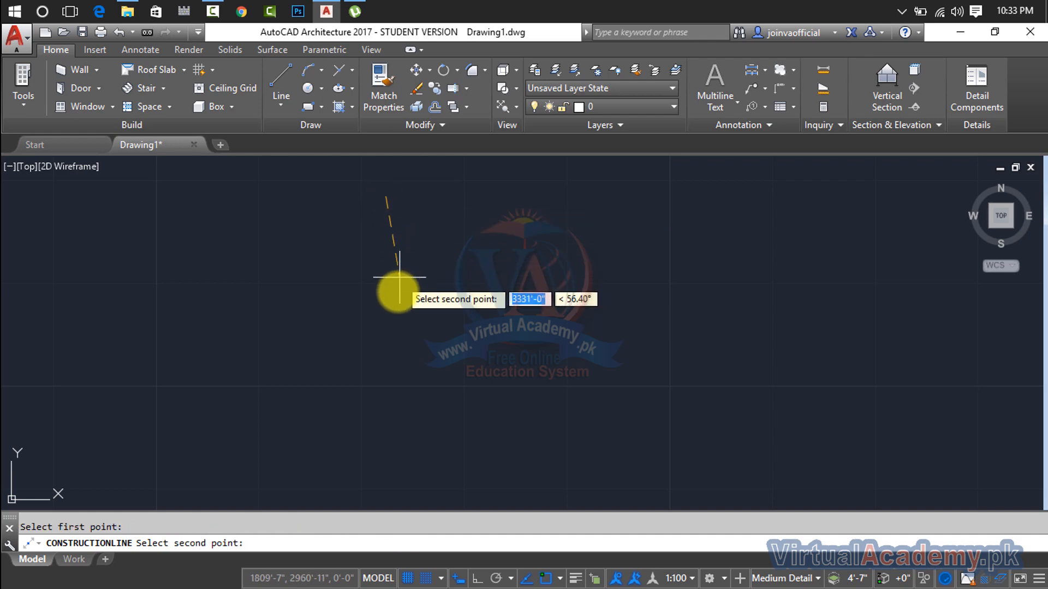
pyautogui.click(389, 337)
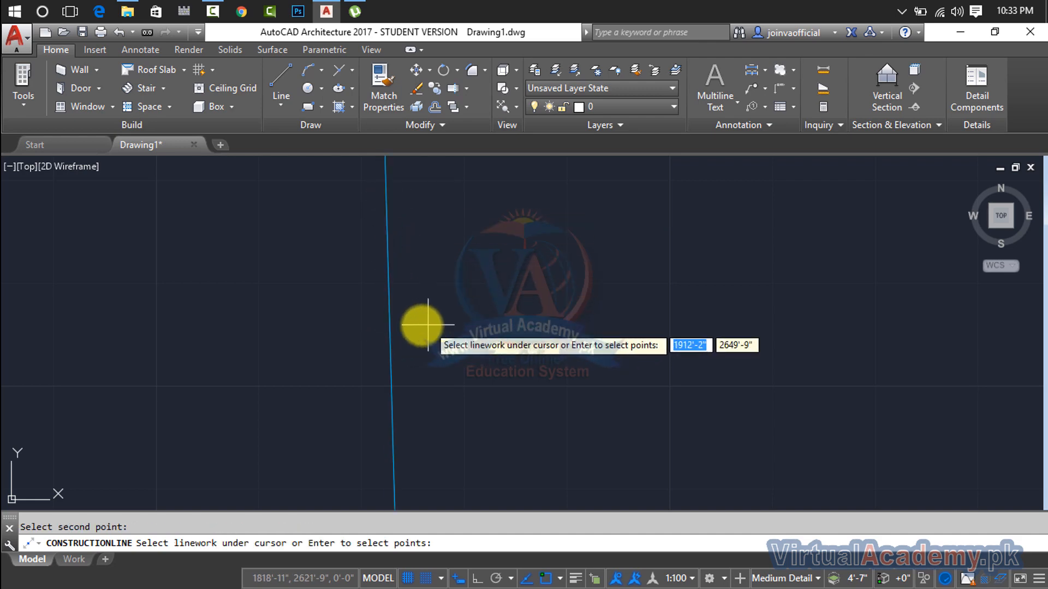
# Offset the near-vertical construction line to the right three times, each copy taken from the previous one at a freehand distance
pyautogui.click(389, 318)
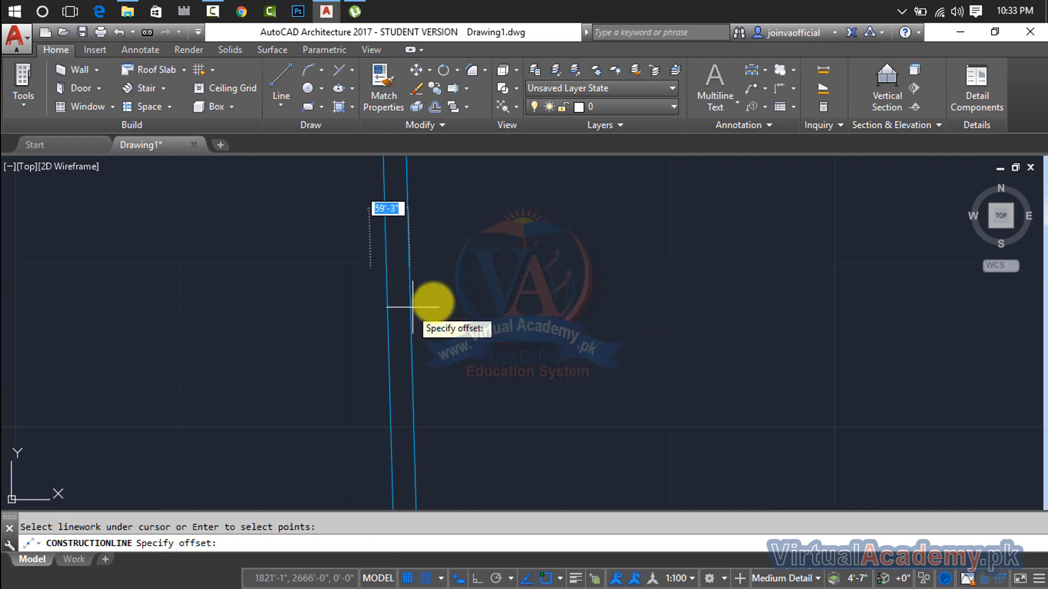
pyautogui.click(452, 299)
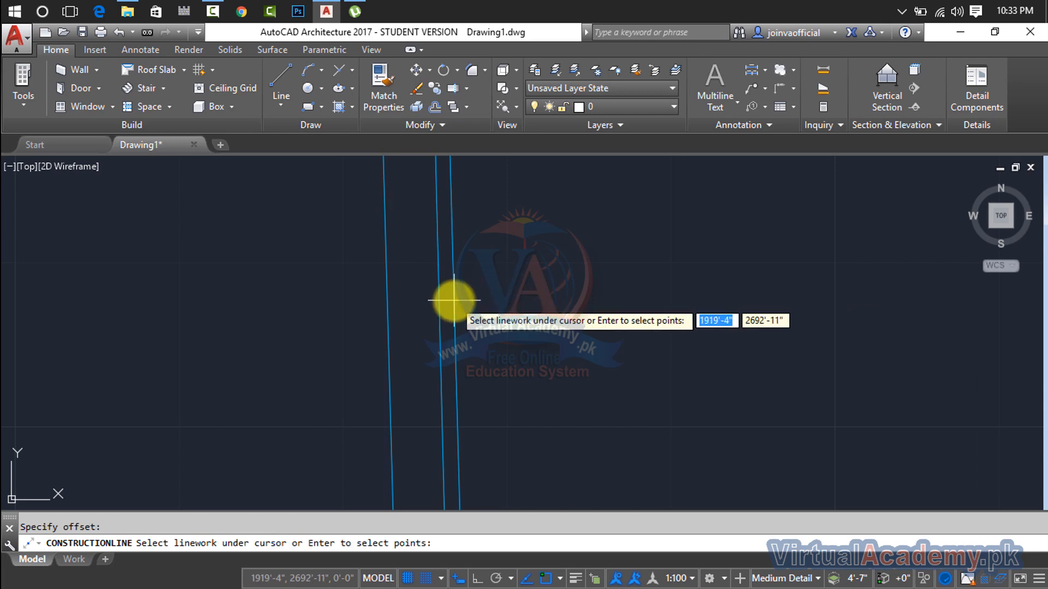
pyautogui.click(451, 300)
pyautogui.click(516, 296)
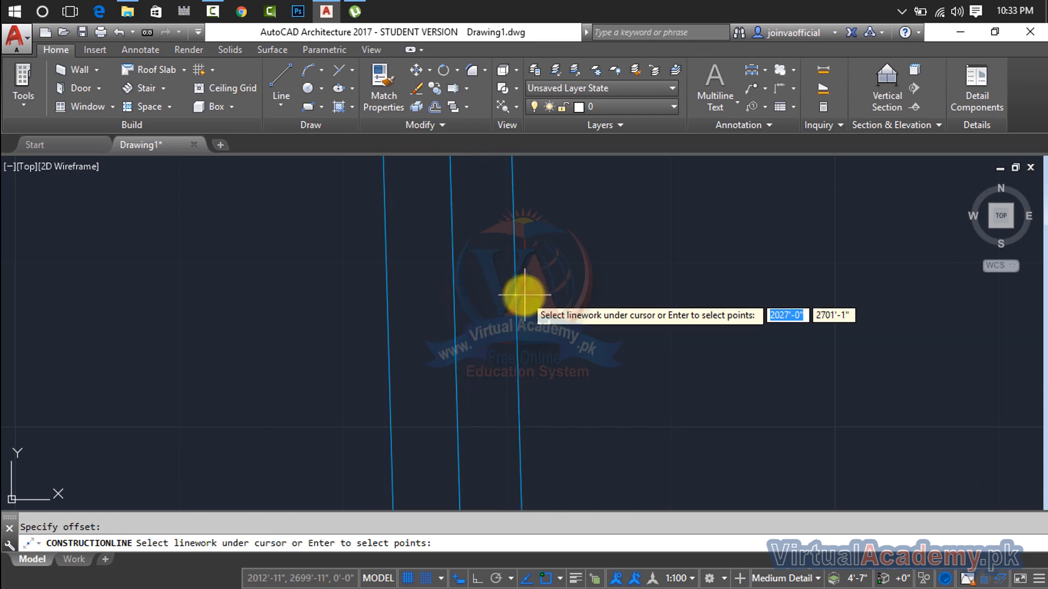
pyautogui.click(516, 296)
pyautogui.click(588, 297)
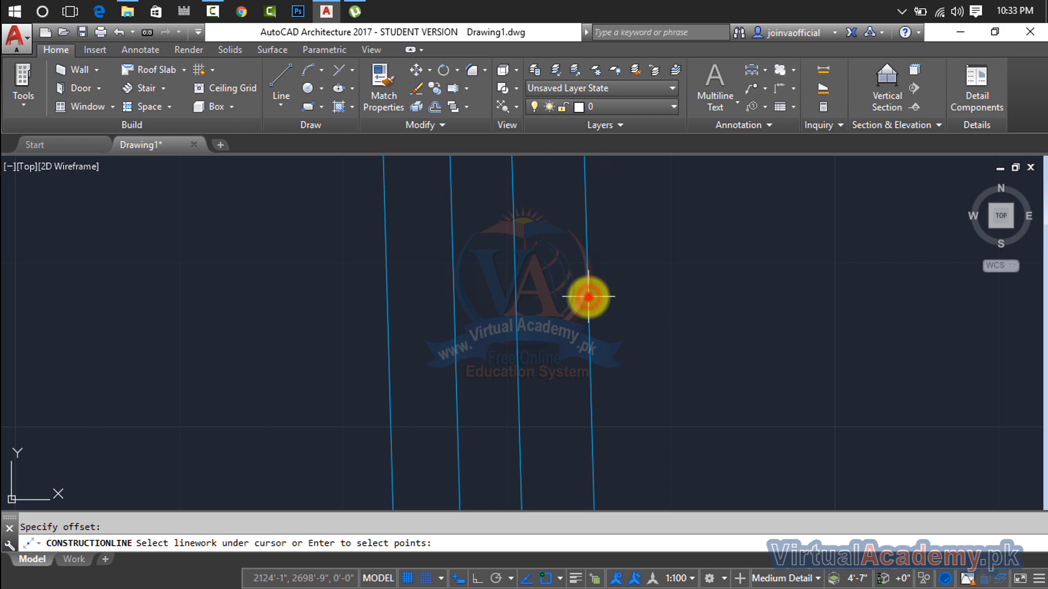
# Add three more near-vertical construction lines further right by offsetting each newest line in turn, and end the command
pyautogui.click(588, 297)
pyautogui.click(670, 296)
pyautogui.click(671, 296)
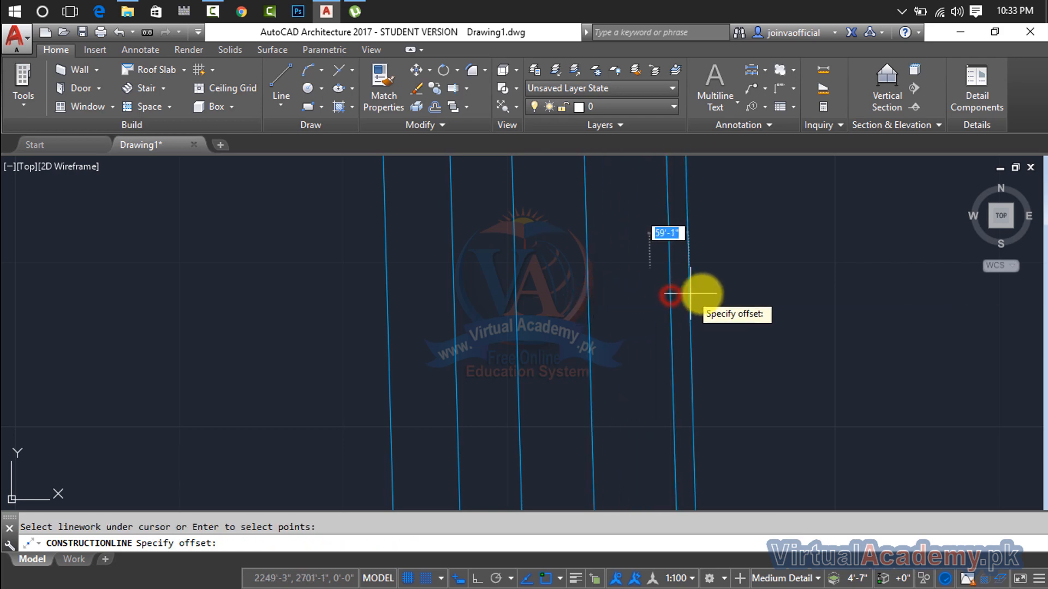
pyautogui.click(741, 290)
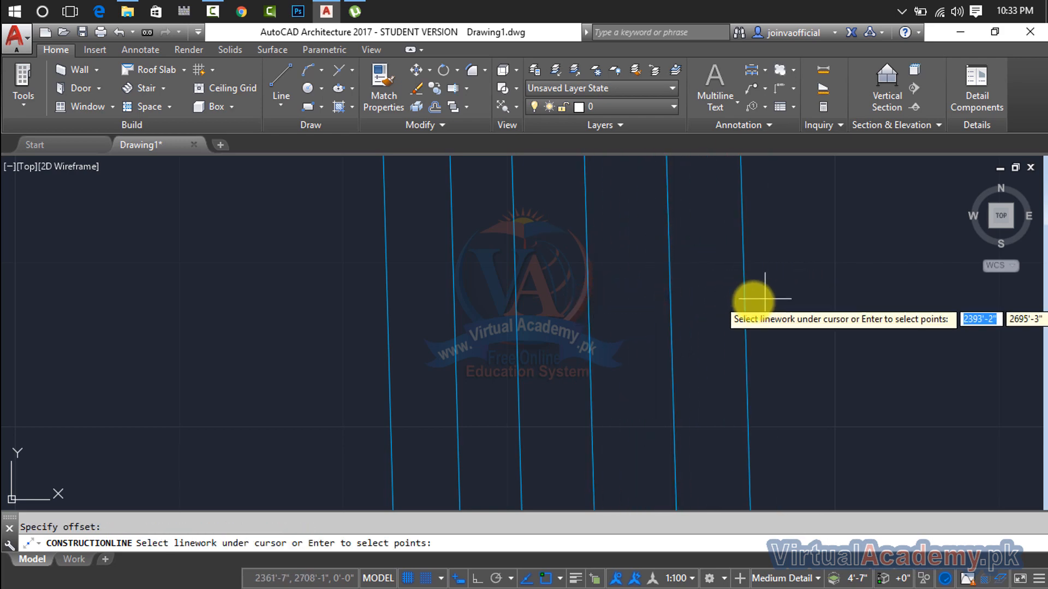
pyautogui.click(741, 299)
pyautogui.click(822, 299)
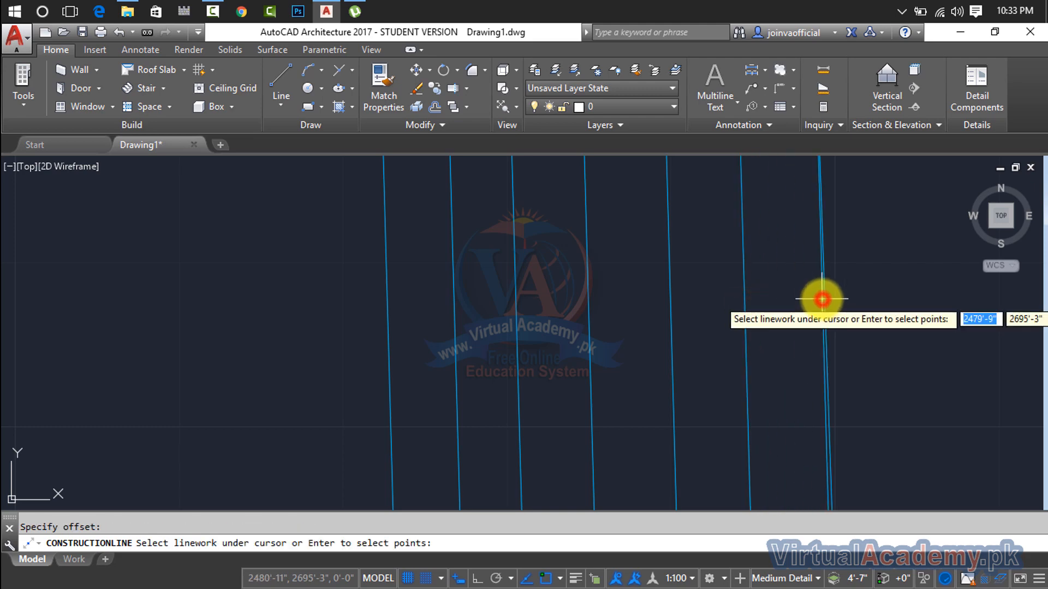
pyautogui.press('Escape')
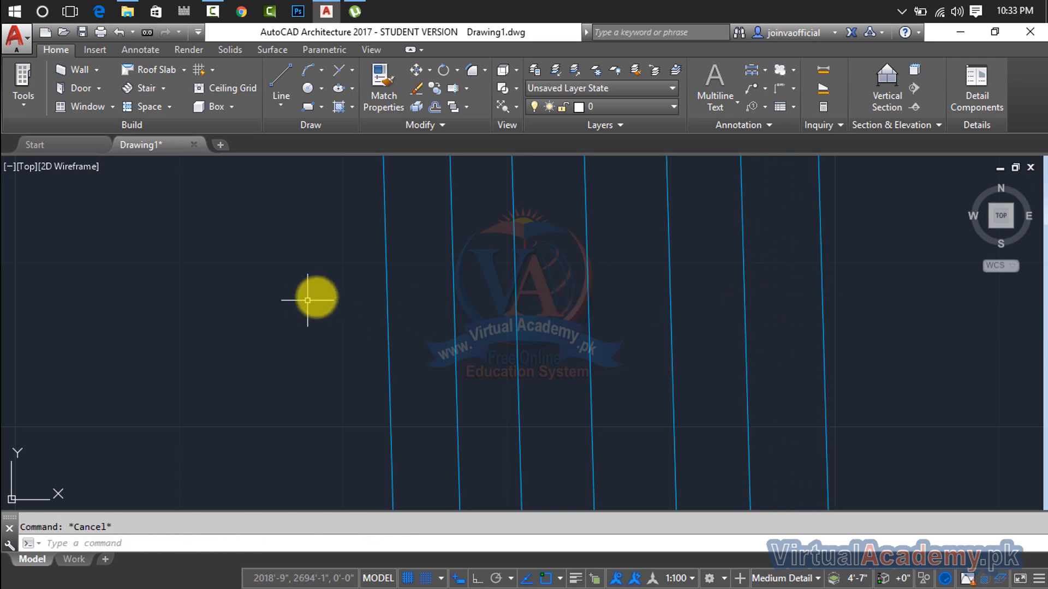
# Draw a horizontal construction line across the upper part of the seven near-vertical lines through two picked points, and end the command
pyautogui.click(282, 105)
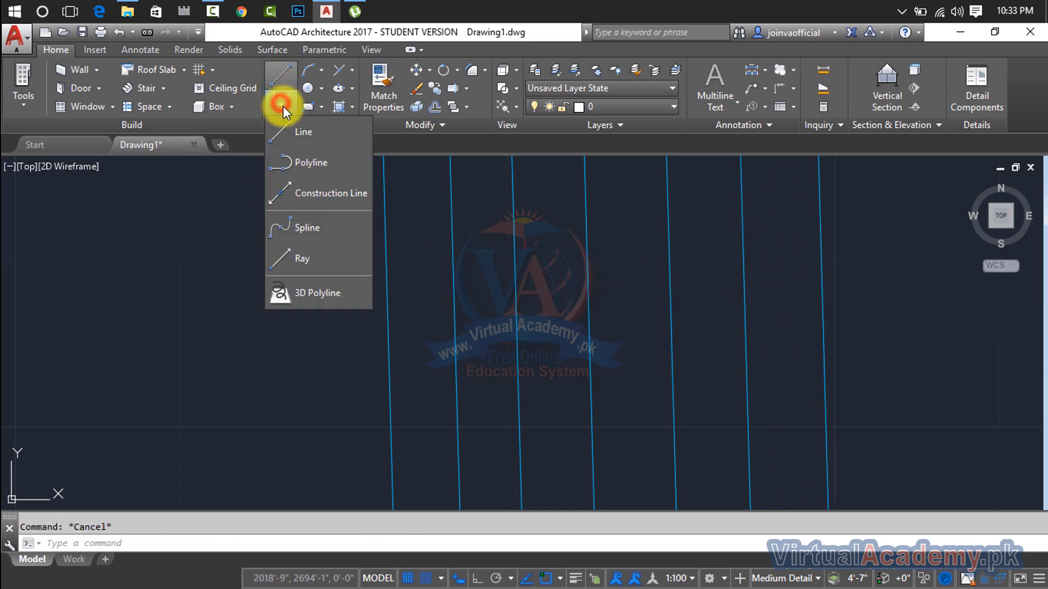
pyautogui.click(307, 190)
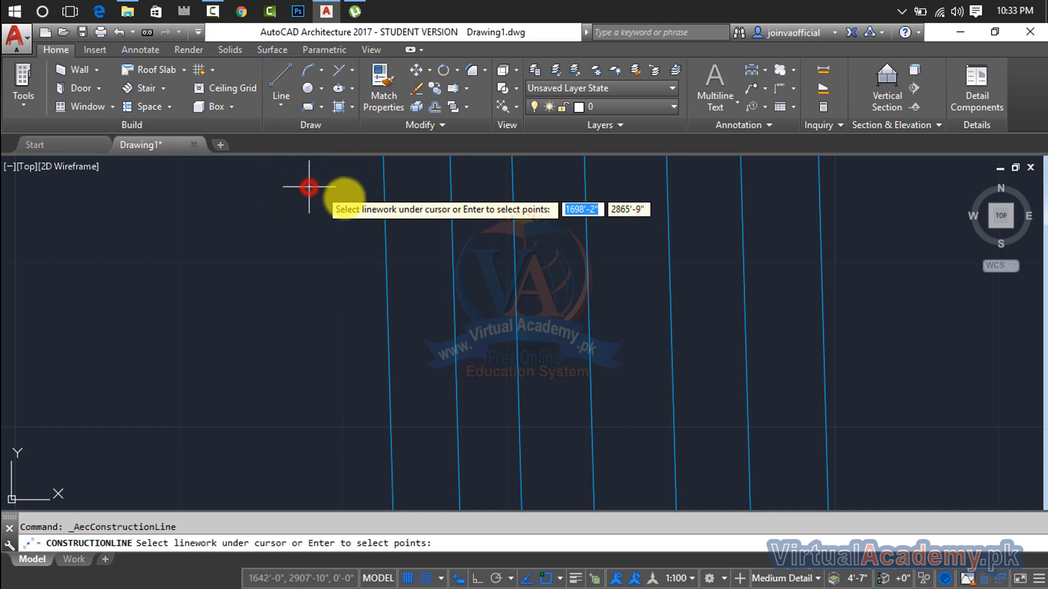
pyautogui.press('Return')
pyautogui.click(342, 250)
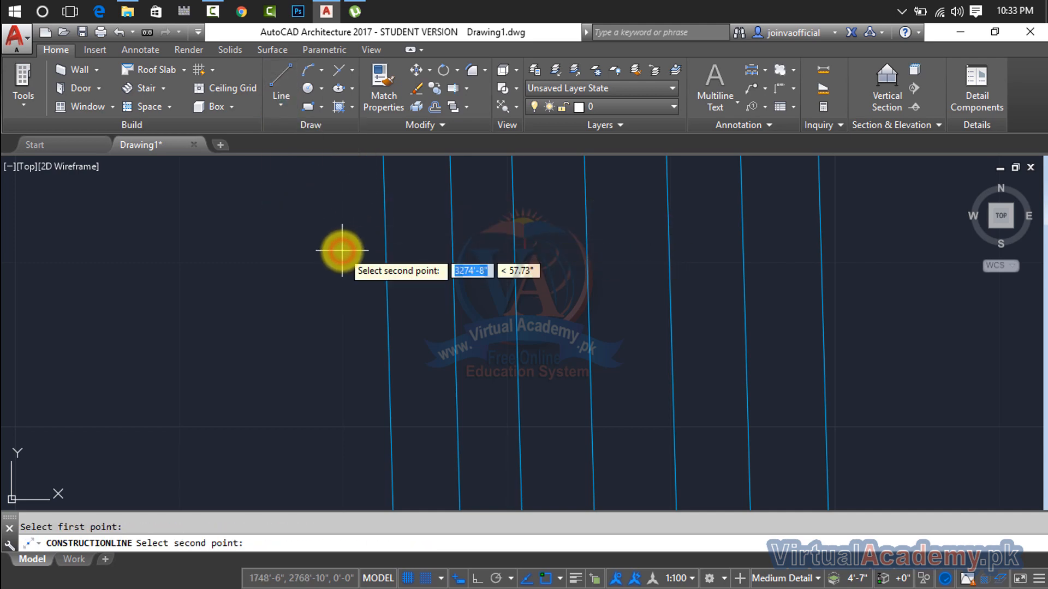
pyautogui.click(625, 251)
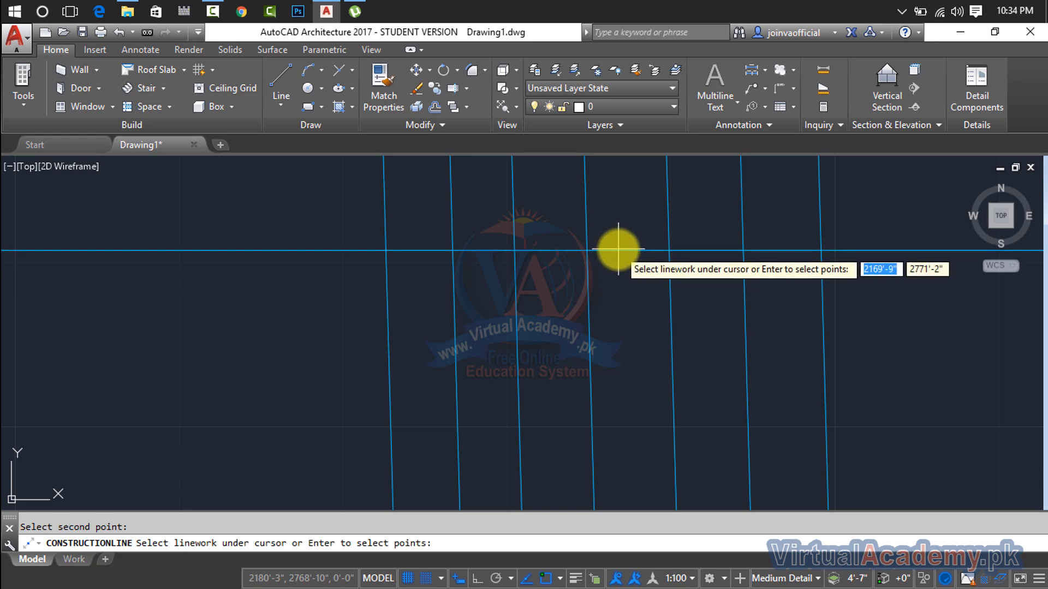
pyautogui.rightClick(354, 287)
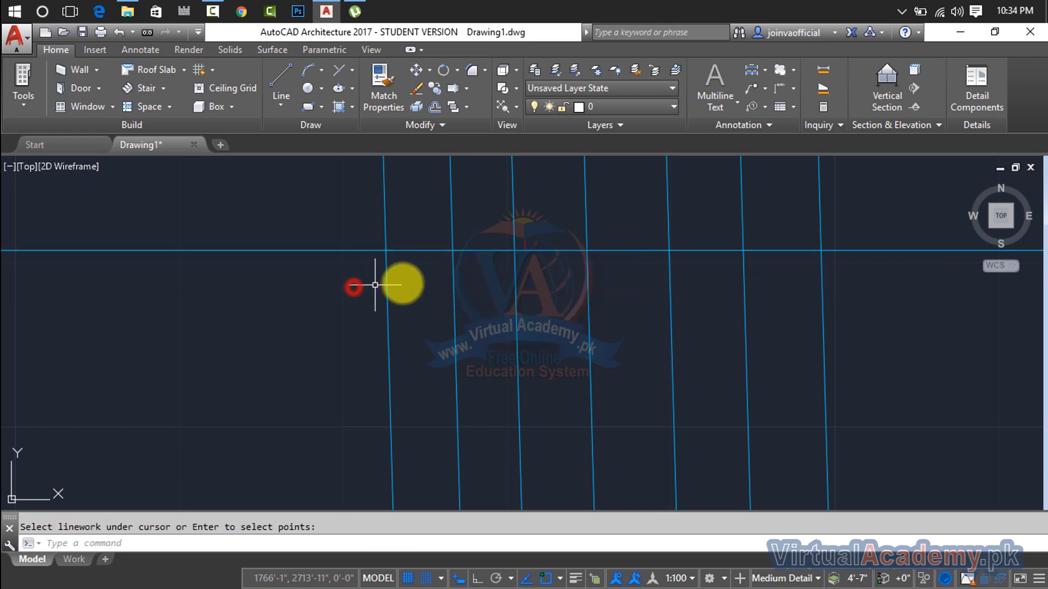
pyautogui.click(503, 251)
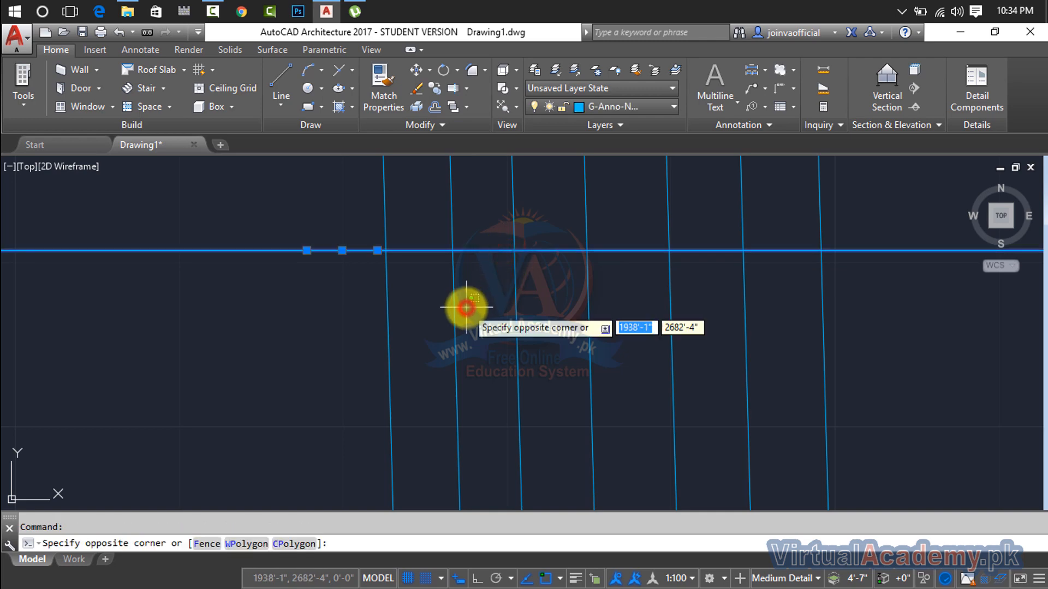
pyautogui.click(466, 308)
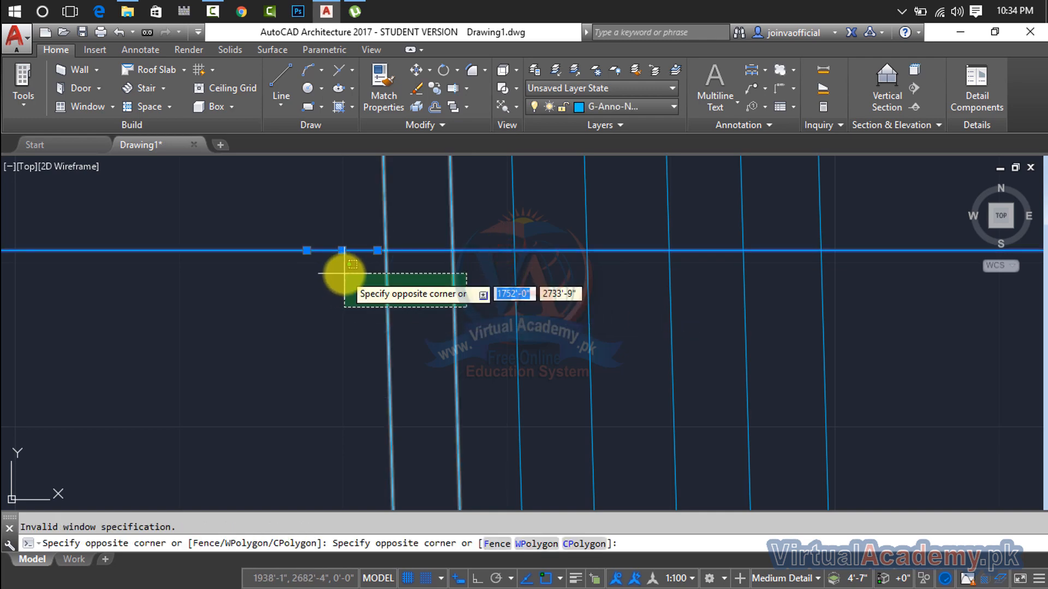
pyautogui.press('Escape')
# Draw a second horizontal construction line just below the first through two picked points
pyautogui.press('Return')
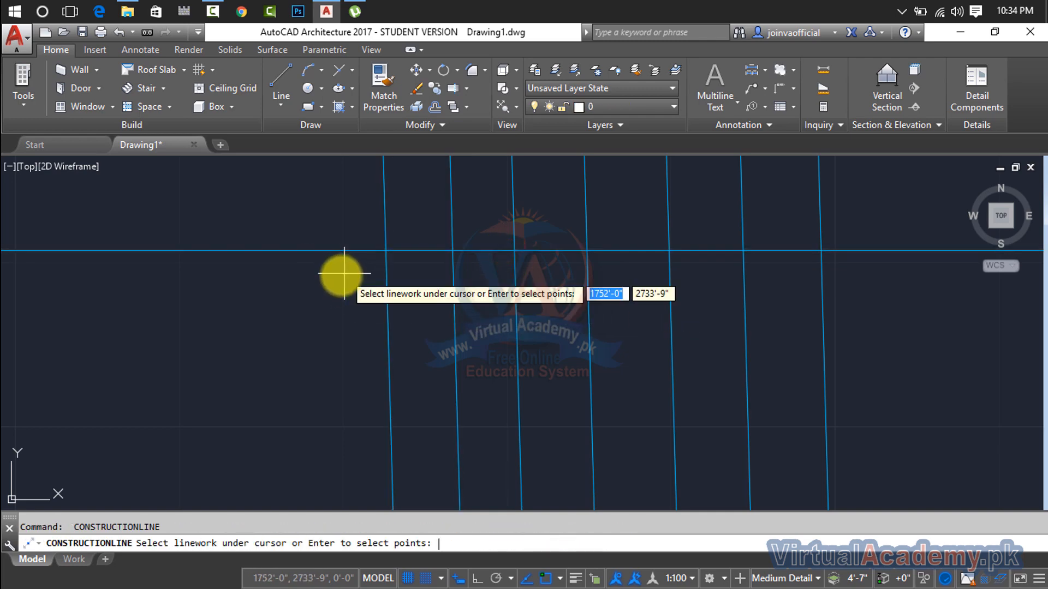
pyautogui.click(314, 283)
pyautogui.press('Return')
pyautogui.press('Return')
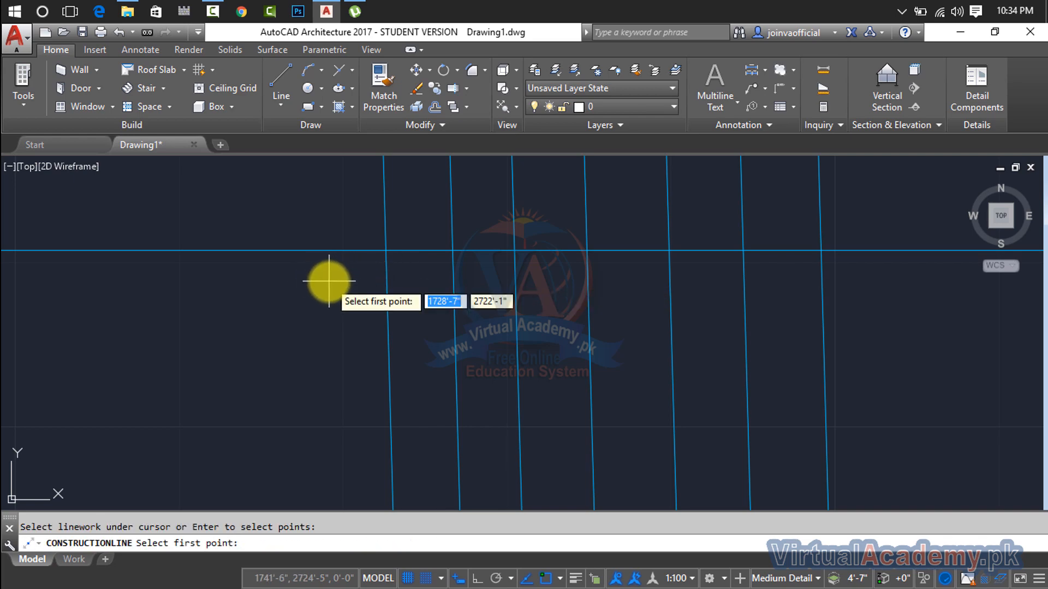
pyautogui.click(538, 281)
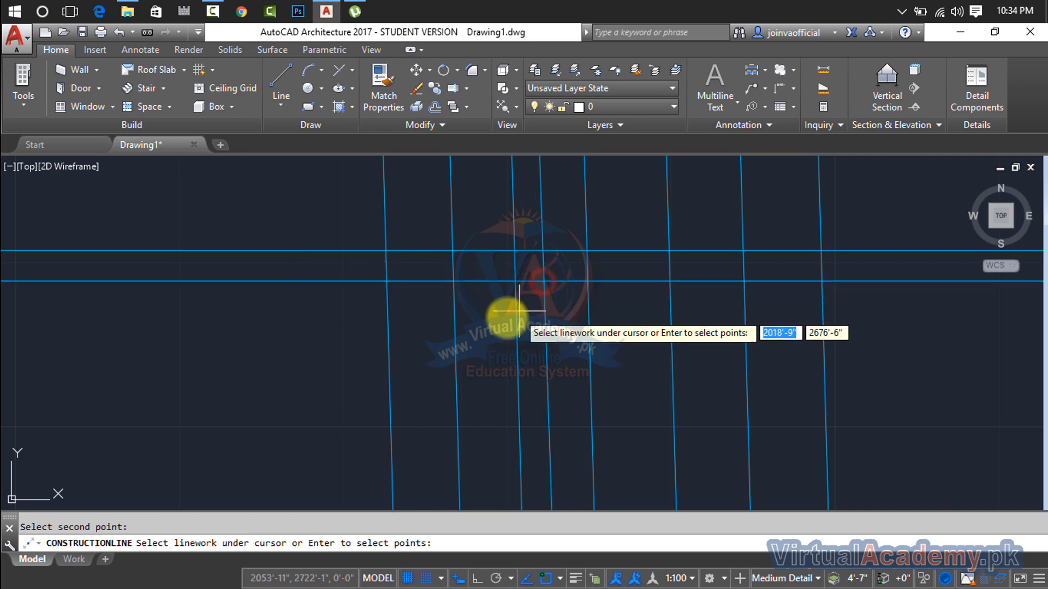
# Draw a third, nearly horizontal construction line below the second, rising slightly toward the right, and end the command
pyautogui.press('Return')
pyautogui.click(339, 314)
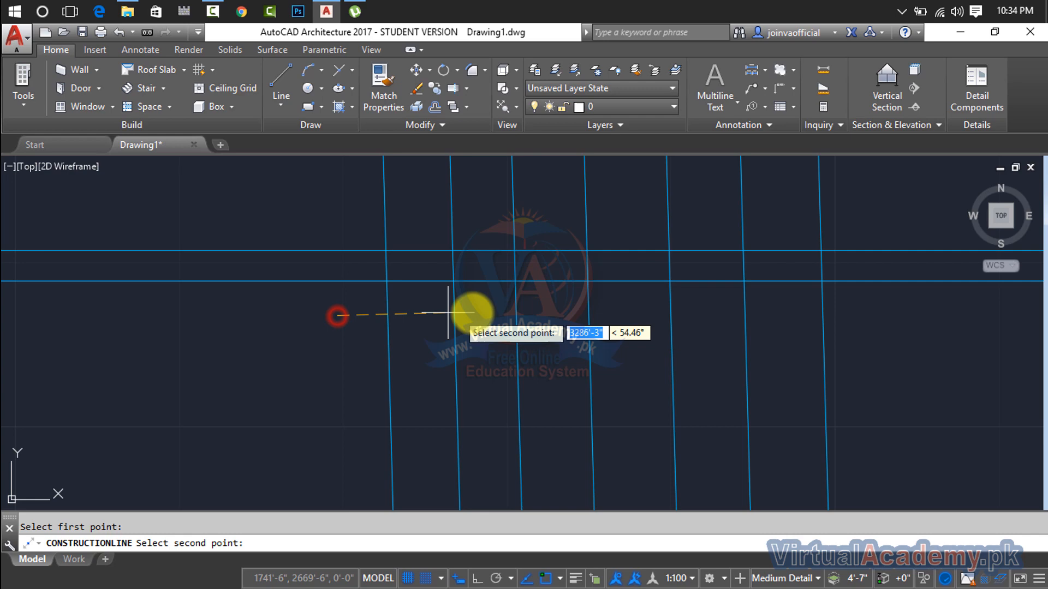
pyautogui.click(532, 315)
pyautogui.press('Return')
pyautogui.press('Escape')
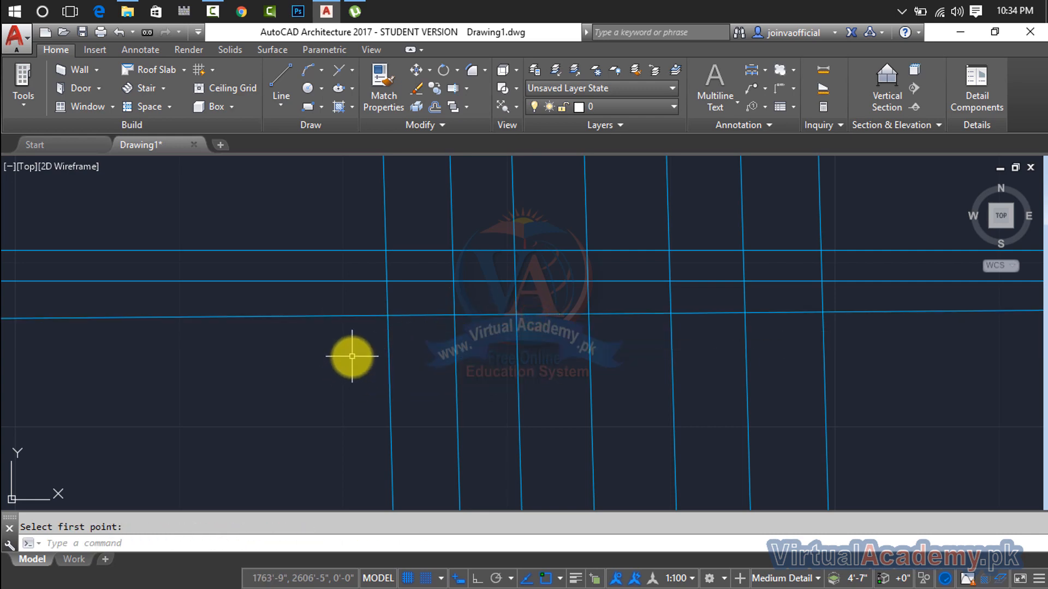
# Draw a fourth construction line below the third through two picked points, sloping more steeply upward to the right
pyautogui.press('Return')
pyautogui.click(352, 355)
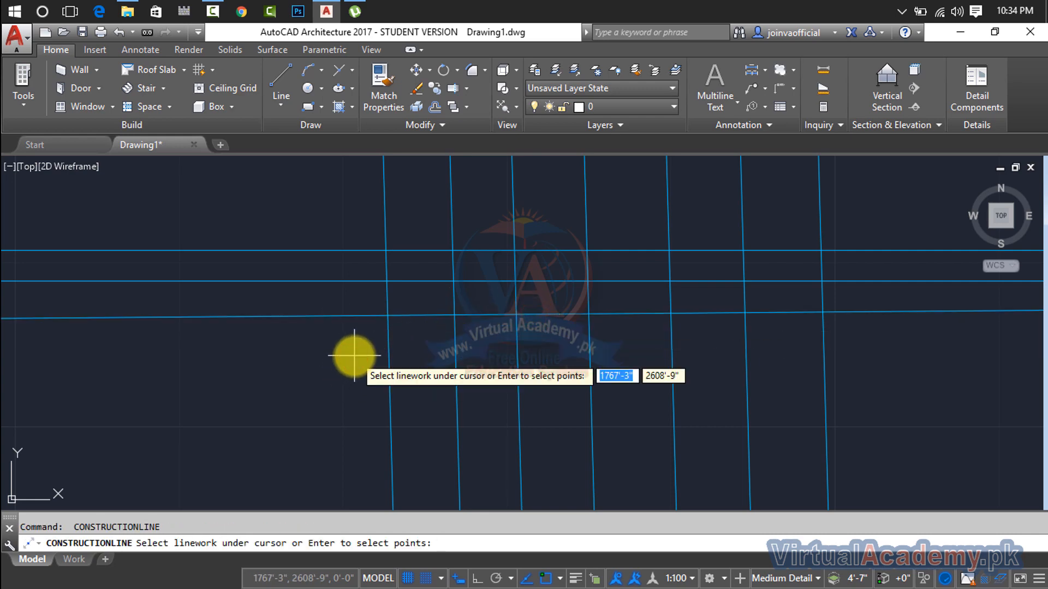
pyautogui.press('Return')
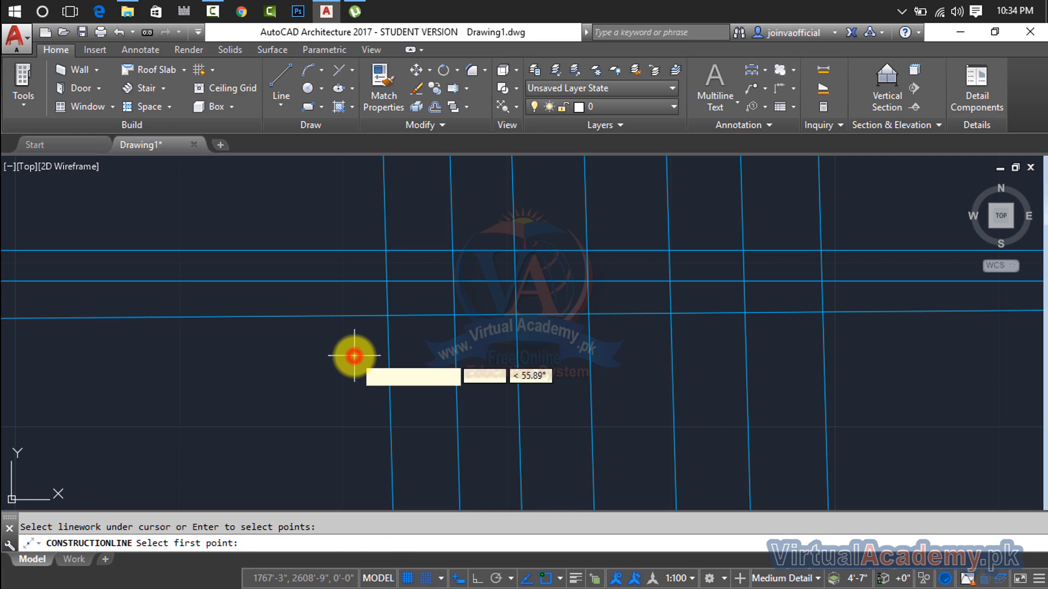
pyautogui.click(354, 356)
pyautogui.click(424, 351)
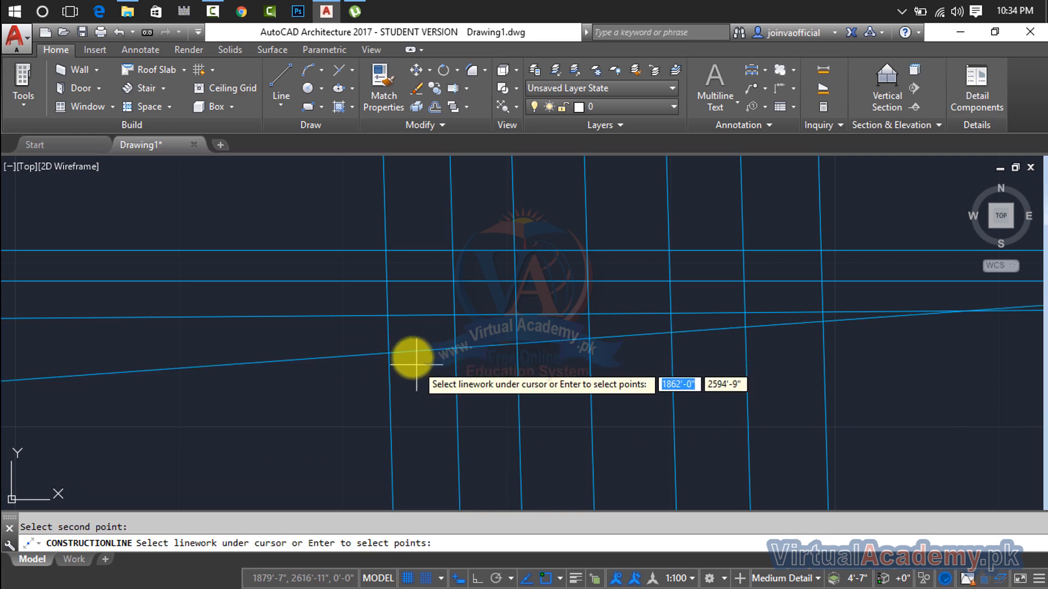
# Offset the steeper sloping construction line downward twice, placing the second copy below the first with a wider gap
pyautogui.click(404, 356)
pyautogui.click(407, 391)
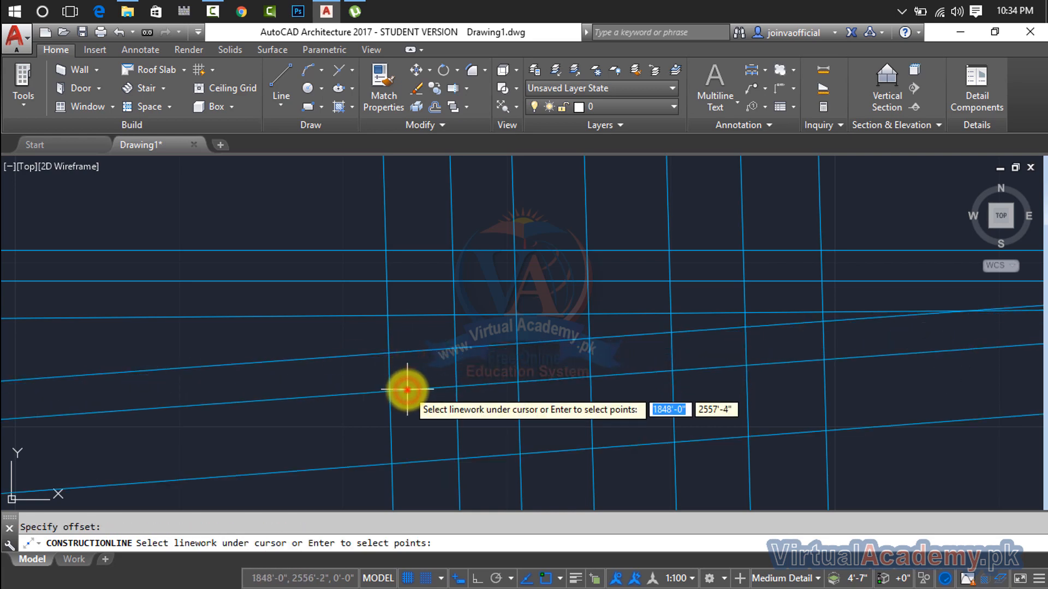
pyautogui.click(407, 391)
pyautogui.scroll(-2, 405, 392)
pyautogui.click(408, 435)
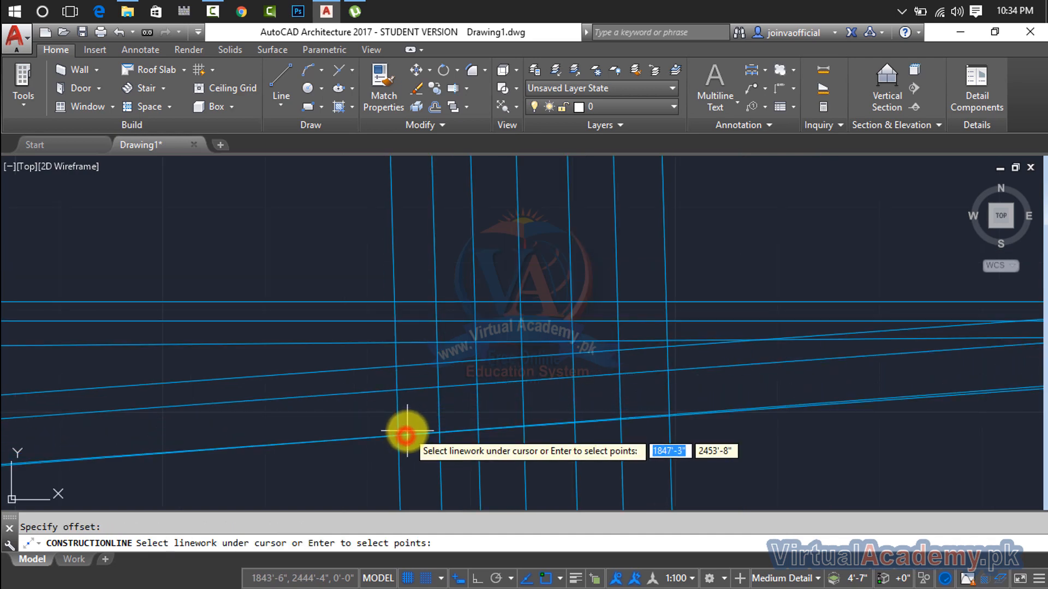
# Offset the leftmost near-vertical line to the right, between it and its neighbour, and the rightmost one further to the right
pyautogui.moveTo(407, 435); pyautogui.dragTo(402, 310, button='middle')
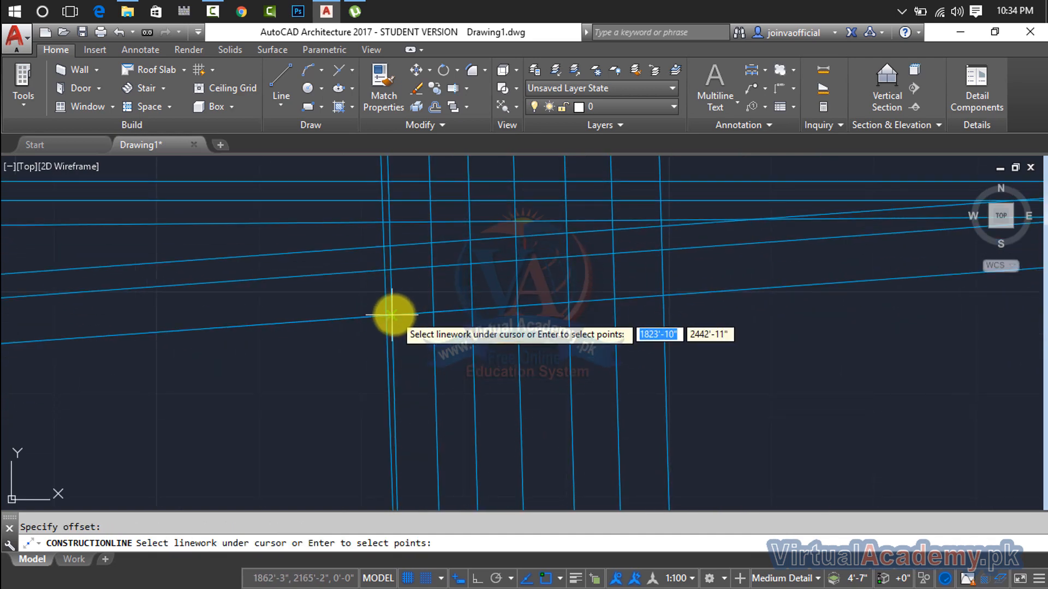
pyautogui.click(391, 315)
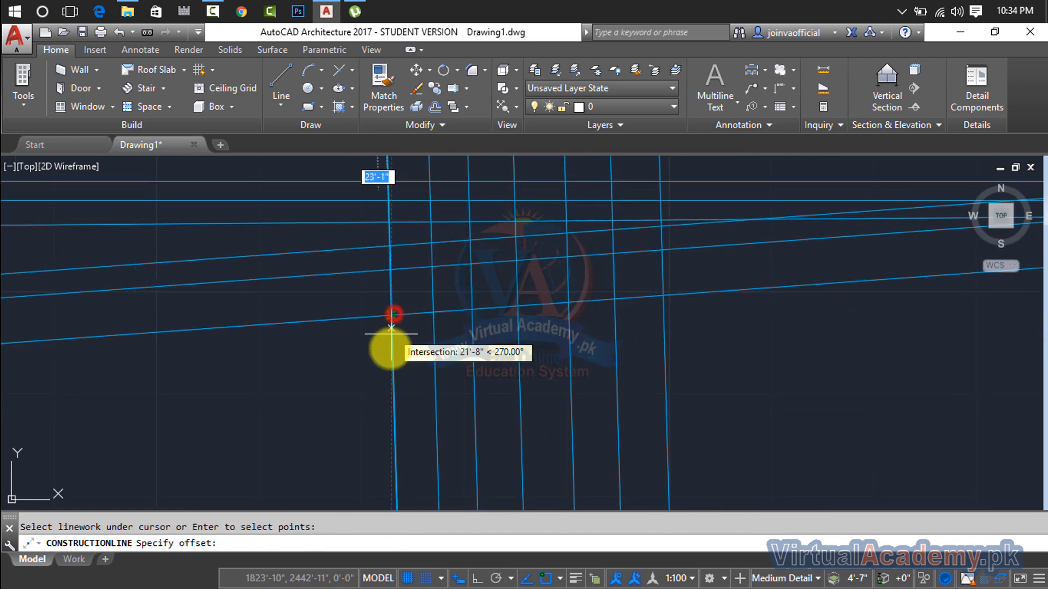
pyautogui.click(413, 374)
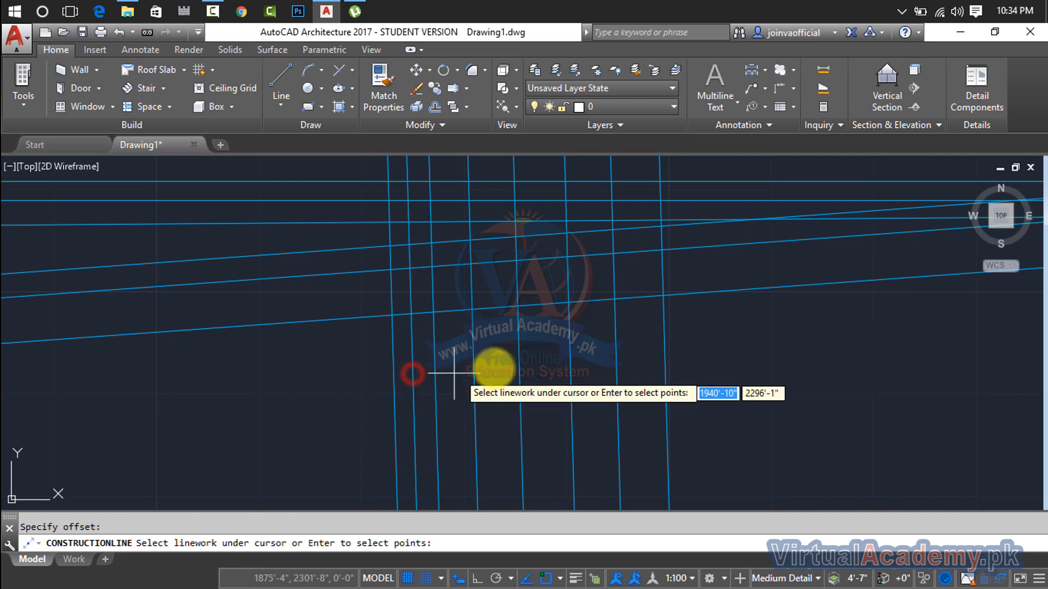
pyautogui.click(662, 295)
pyautogui.click(721, 328)
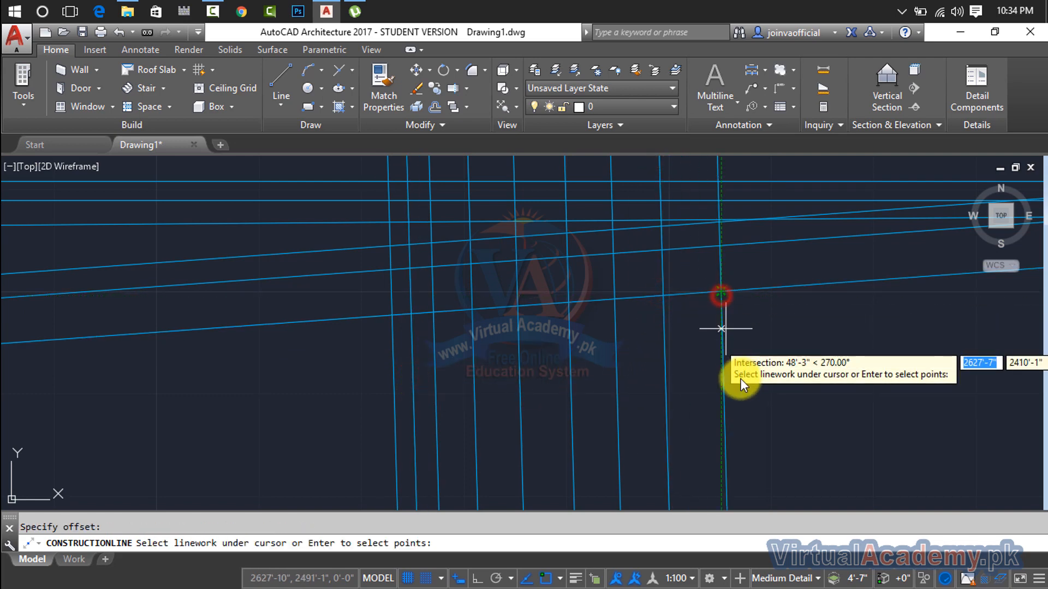
# Offset a middle near-vertical line to the far left and the middle sloping line upward above its neighbour, and end the command
pyautogui.click(516, 304)
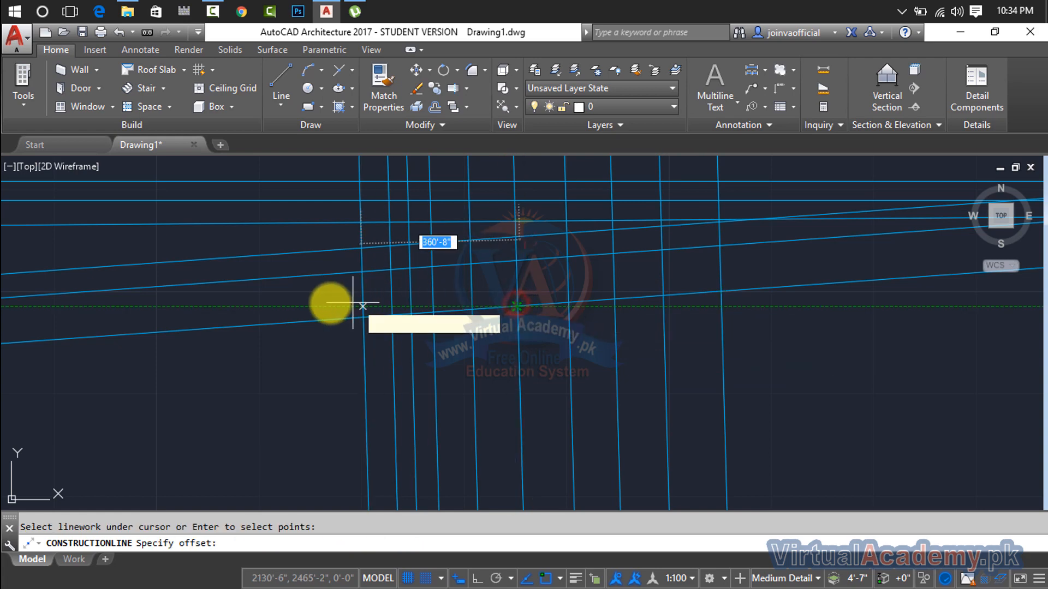
pyautogui.click(321, 301)
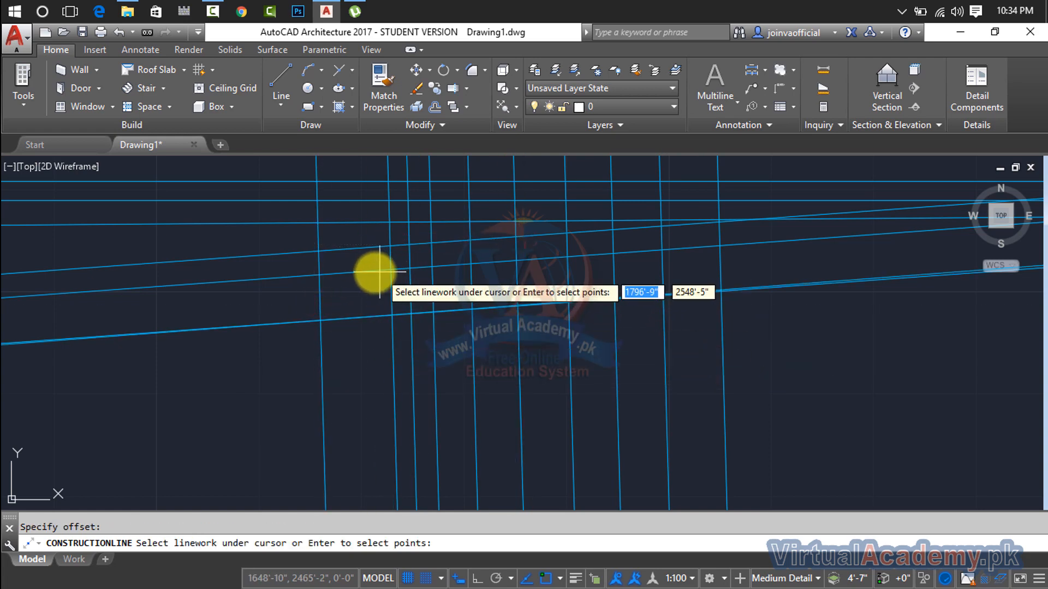
pyautogui.click(347, 274)
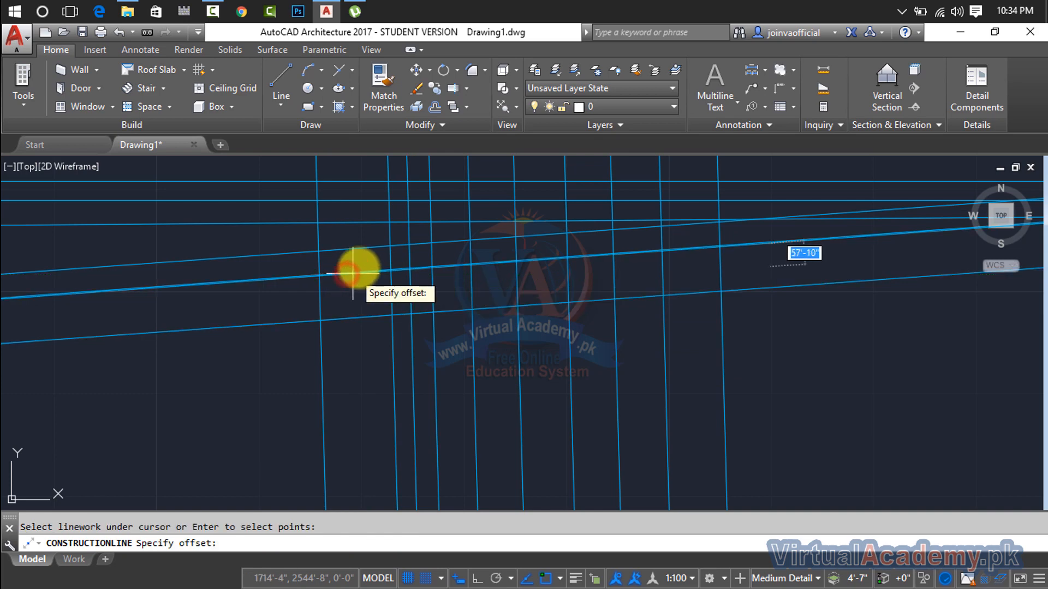
pyautogui.click(363, 234)
pyautogui.click(773, 332)
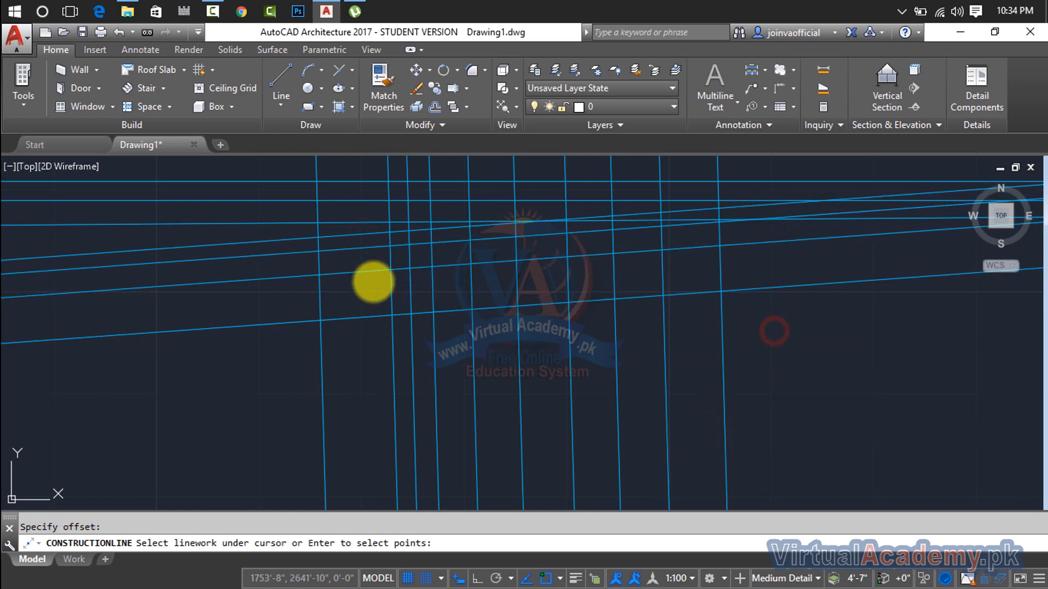
pyautogui.press('Escape')
# Select all the construction lines in the drawing and delete them
pyautogui.scroll(-4, 580, 275)
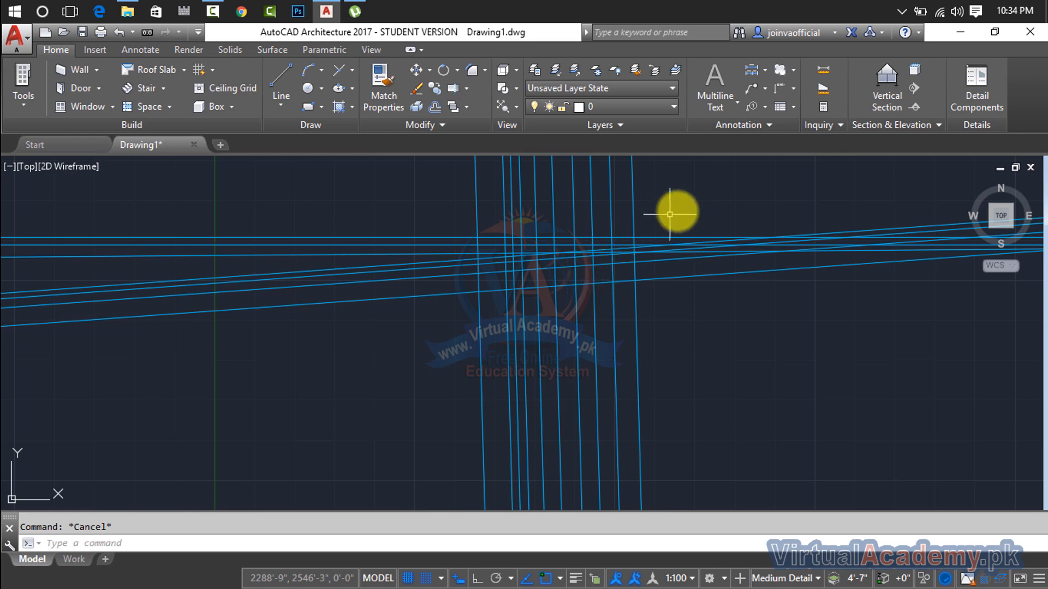
pyautogui.click(685, 206)
pyautogui.click(391, 358)
pyautogui.press('Delete')
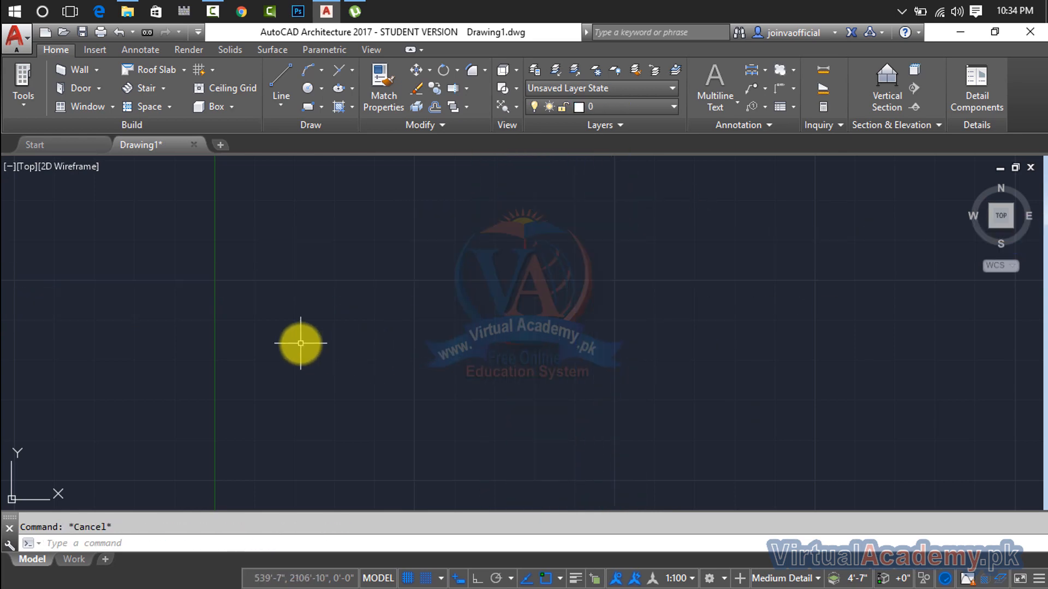
# Draw a fan of construction lines (XLINE) radiating in different directions through one common point near the centre, and end the command
pyautogui.write('xl')
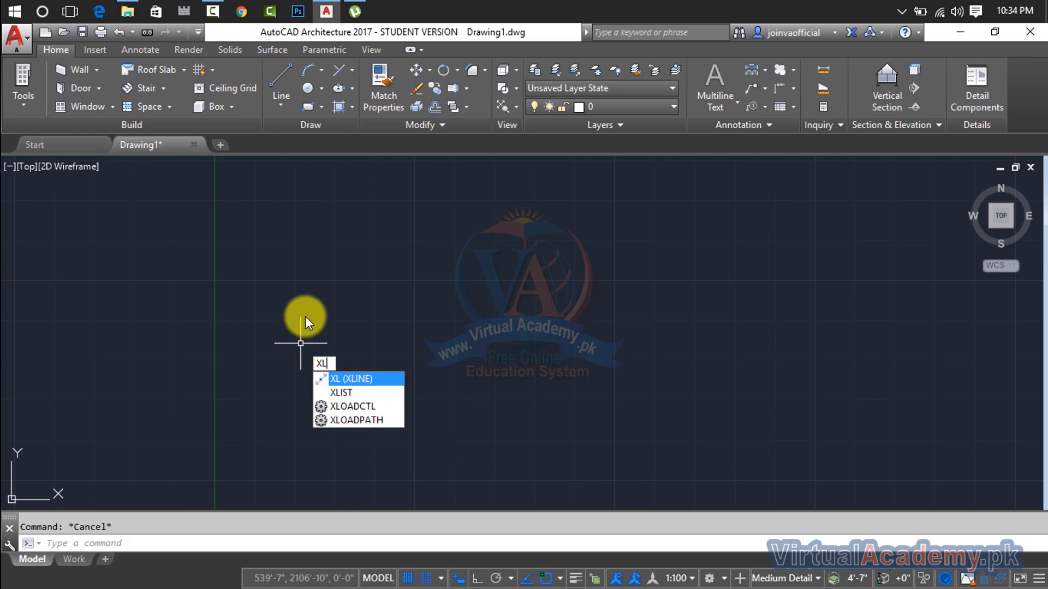
pyautogui.press('Return')
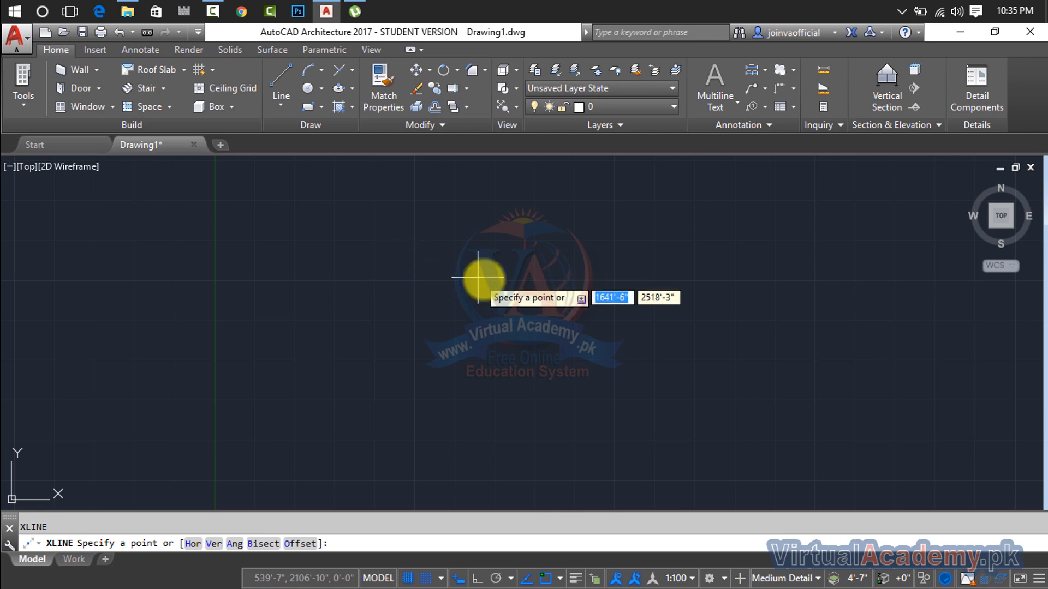
pyautogui.click(504, 291)
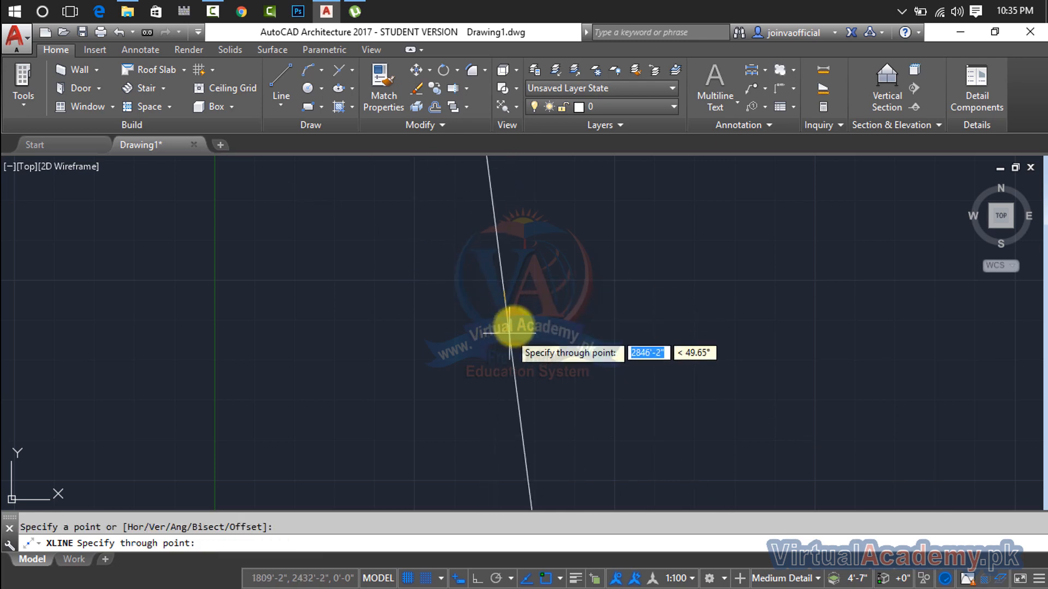
pyautogui.click(501, 284)
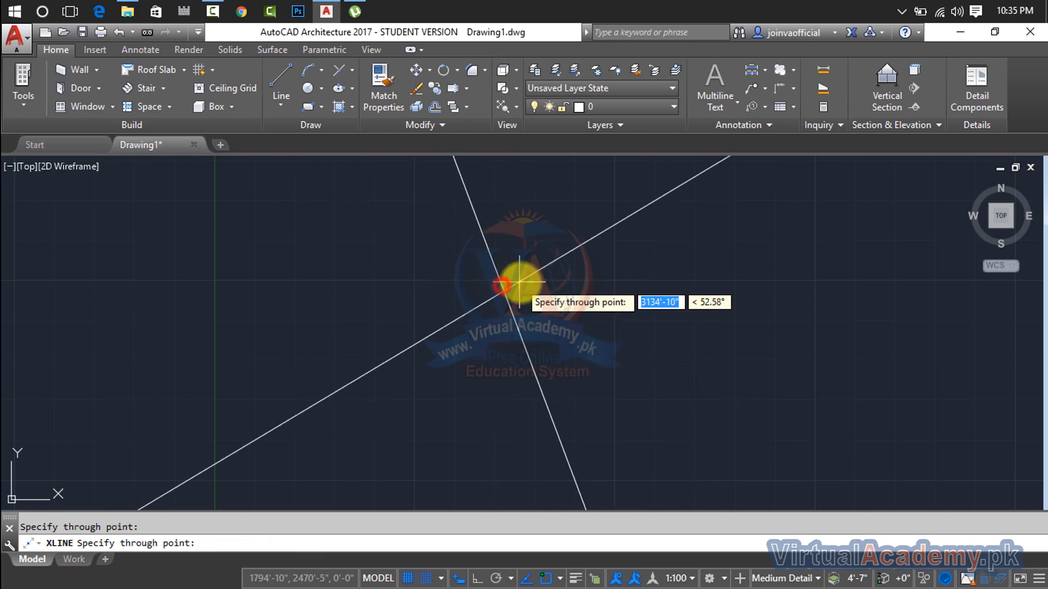
pyautogui.click(526, 284)
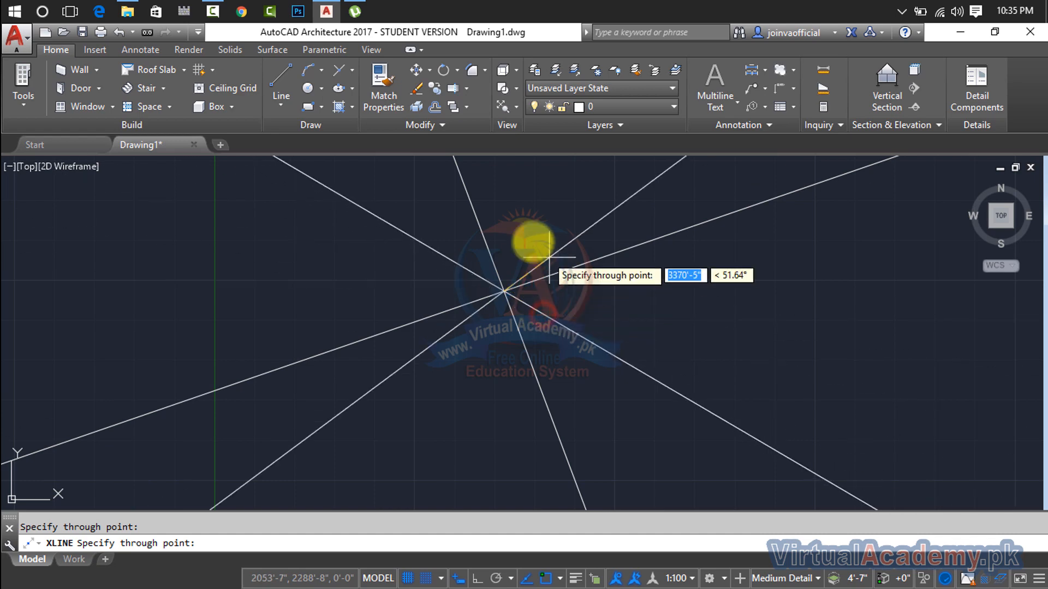
pyautogui.click(529, 237)
pyautogui.click(382, 281)
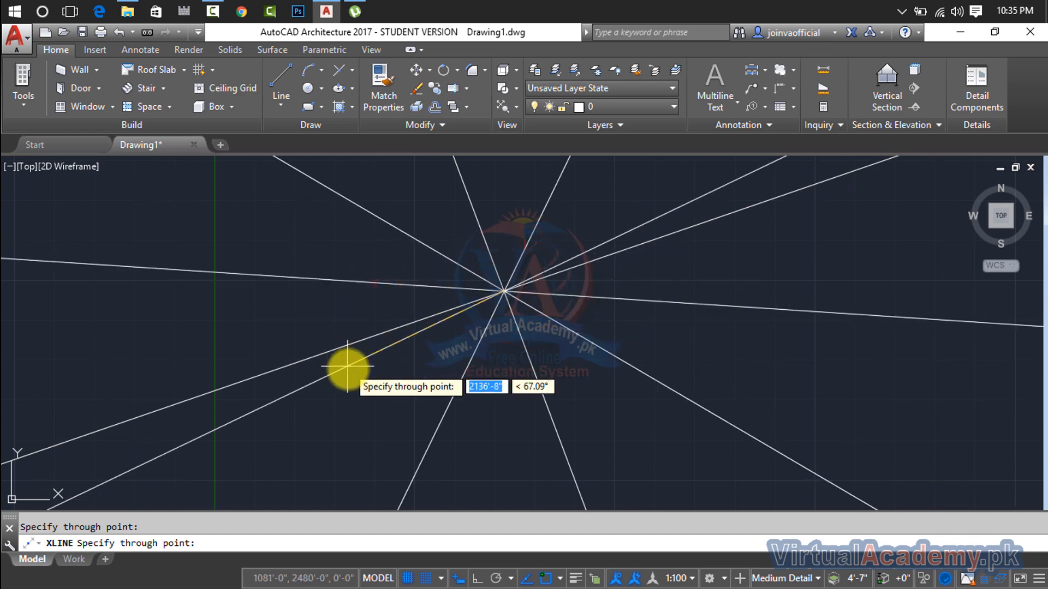
pyautogui.click(367, 403)
pyautogui.click(603, 438)
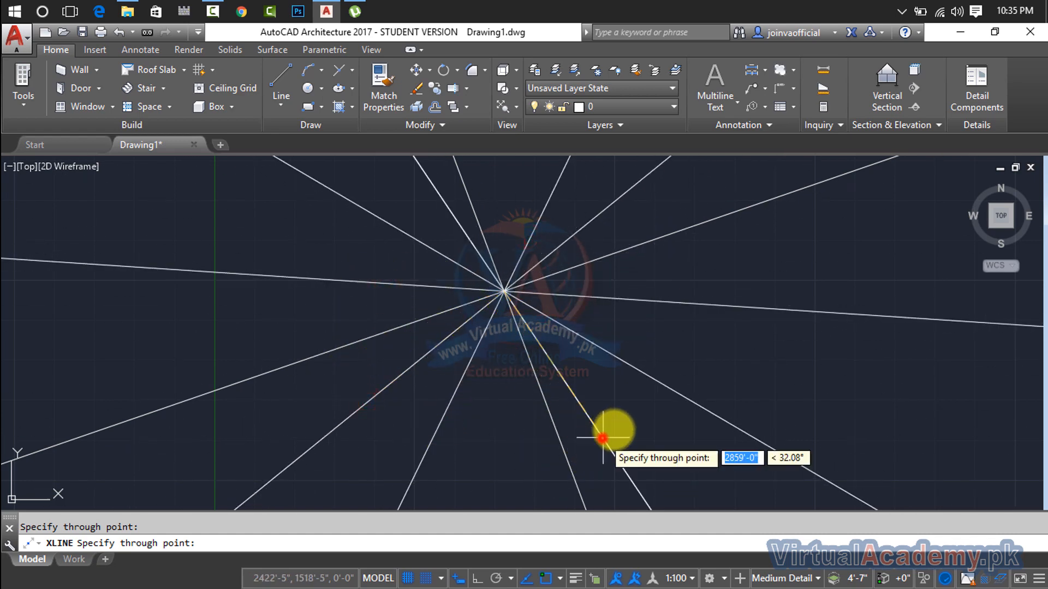
pyautogui.click(662, 342)
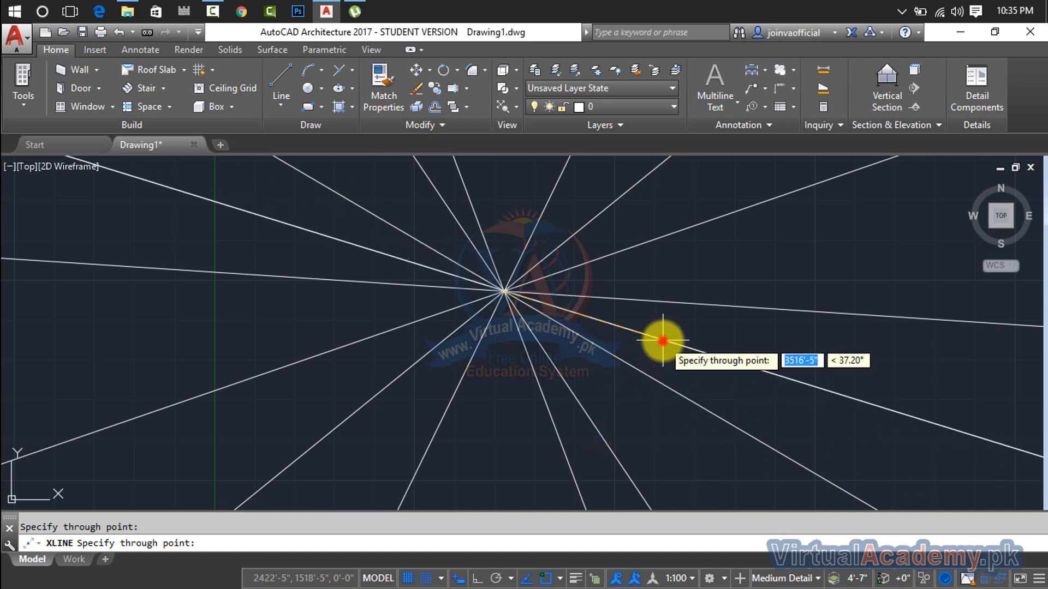
pyautogui.click(269, 327)
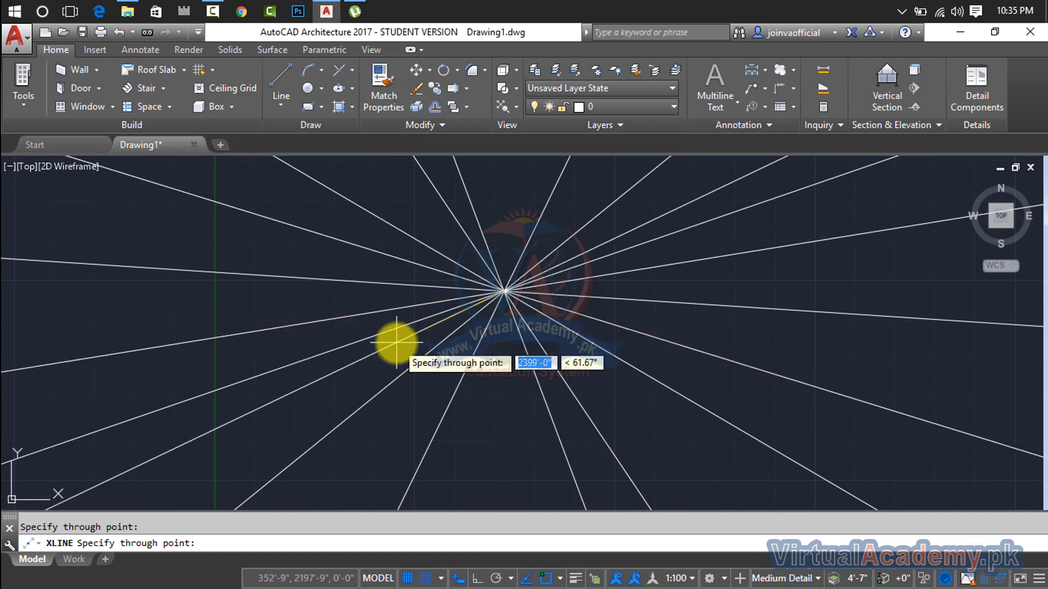
pyautogui.press('Escape')
# Delete the whole fan of radiating construction lines
pyautogui.click(513, 208)
pyautogui.click(463, 377)
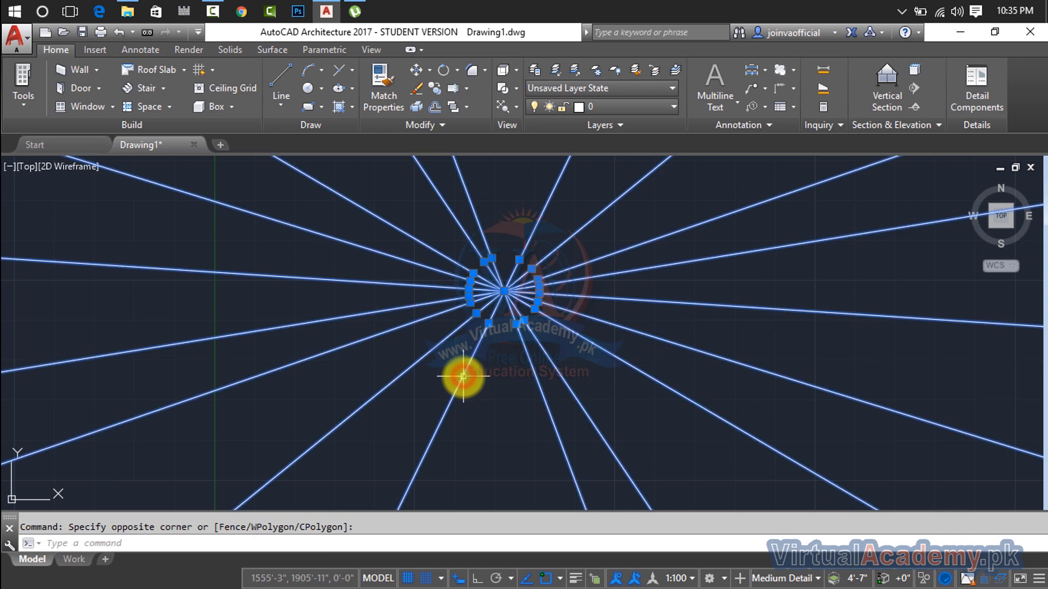
pyautogui.press('Delete')
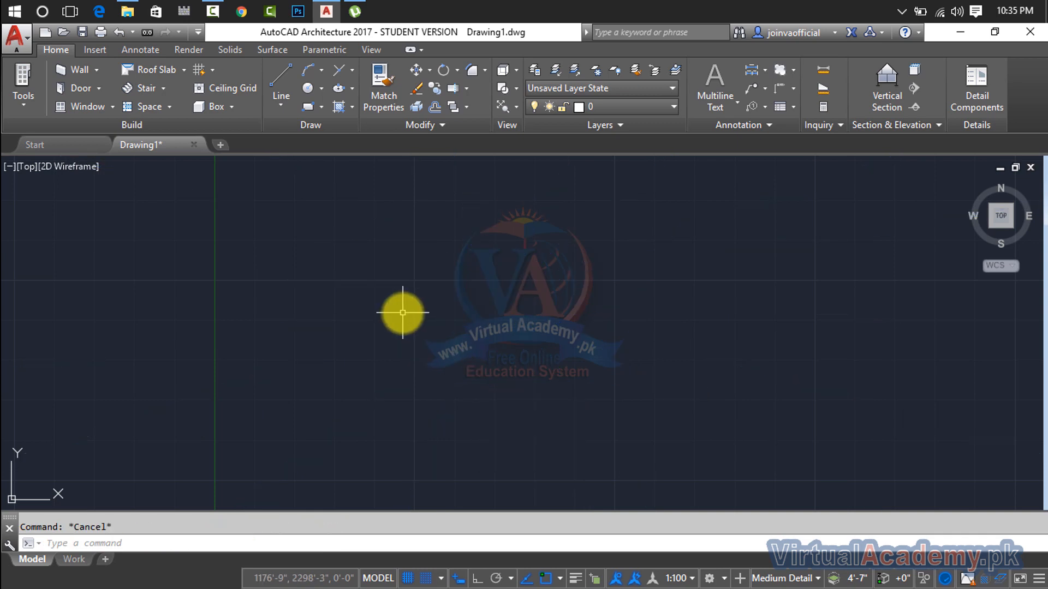
# Draw twelve horizontal construction lines with XLINE's Hor option, spaced roughly evenly down the view, and end the command
pyautogui.write('l')
pyautogui.press('Return')
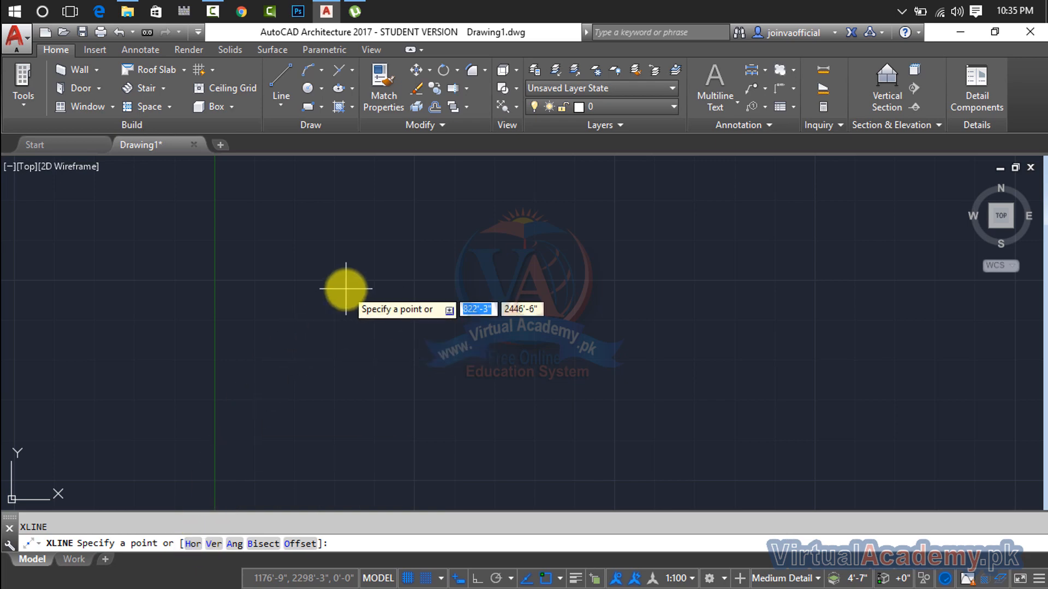
pyautogui.click(193, 544)
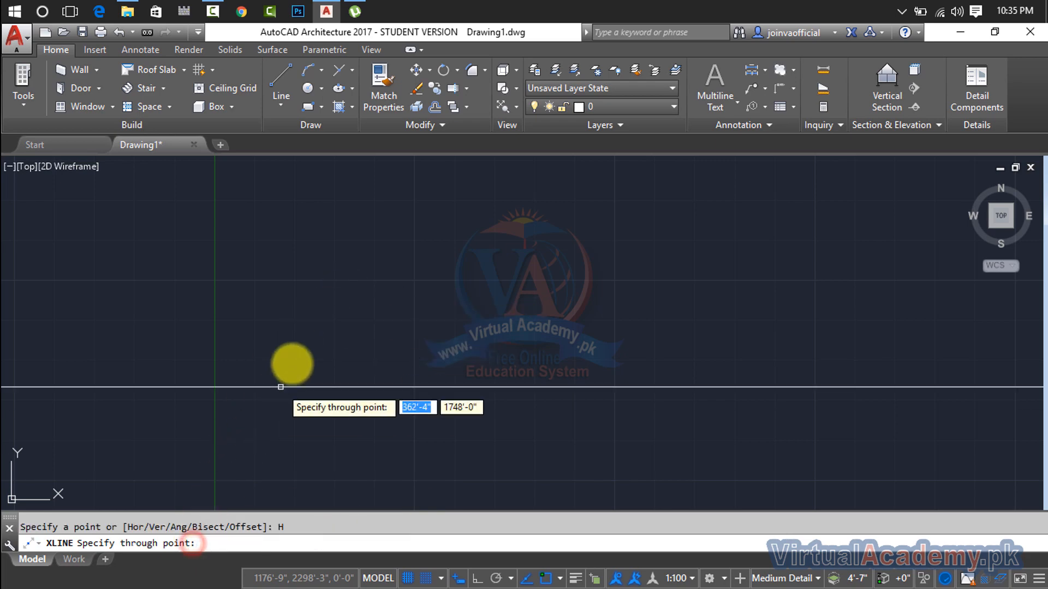
pyautogui.click(412, 187)
pyautogui.click(416, 212)
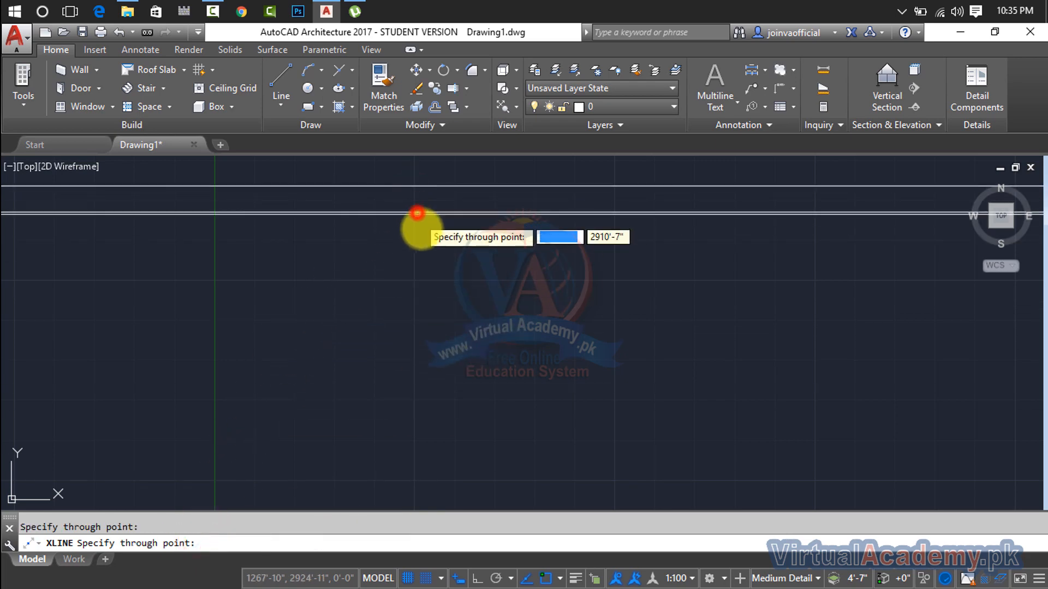
pyautogui.click(422, 240)
pyautogui.click(424, 260)
pyautogui.click(427, 282)
pyautogui.click(428, 313)
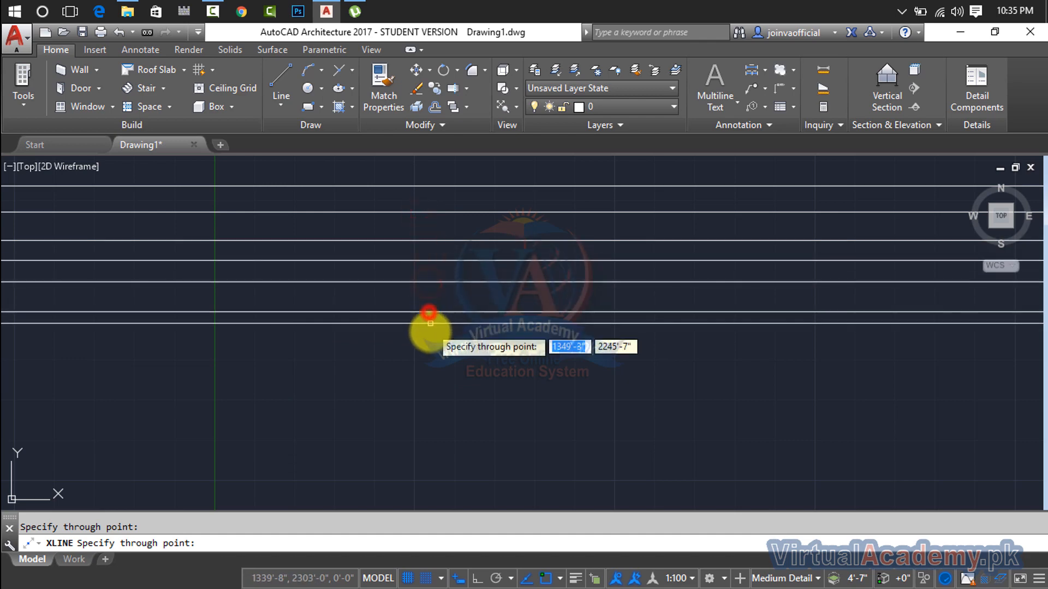
pyautogui.click(427, 340)
pyautogui.click(425, 369)
pyautogui.click(426, 396)
pyautogui.click(424, 422)
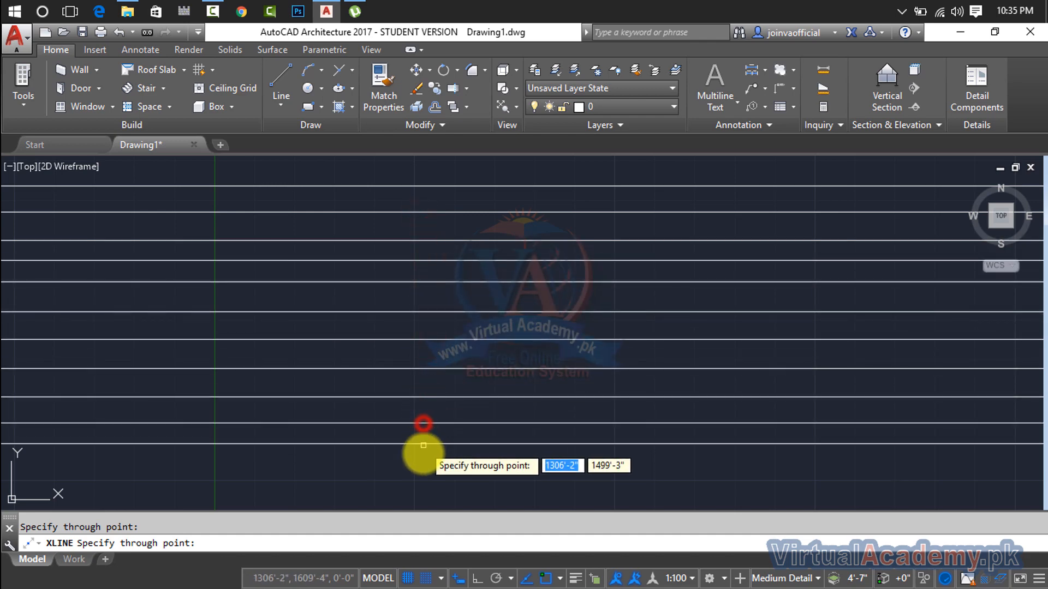
pyautogui.click(425, 456)
pyautogui.click(428, 484)
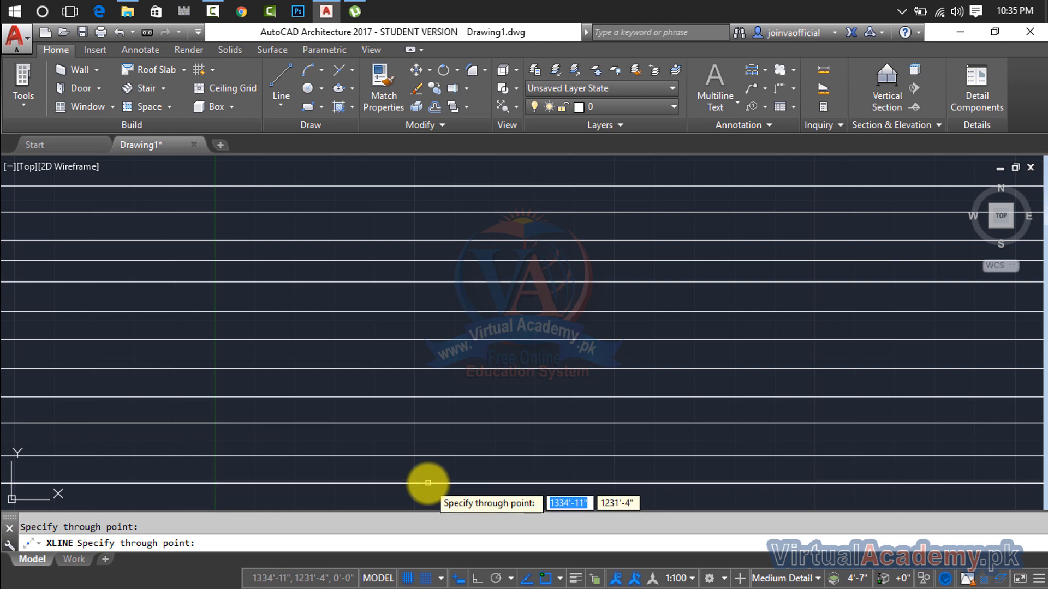
pyautogui.press('Return')
# Draw fifteen vertical construction lines with XLINE's Ver option, spaced from left to right across the horizontal ones, and end the command
pyautogui.write('xl')
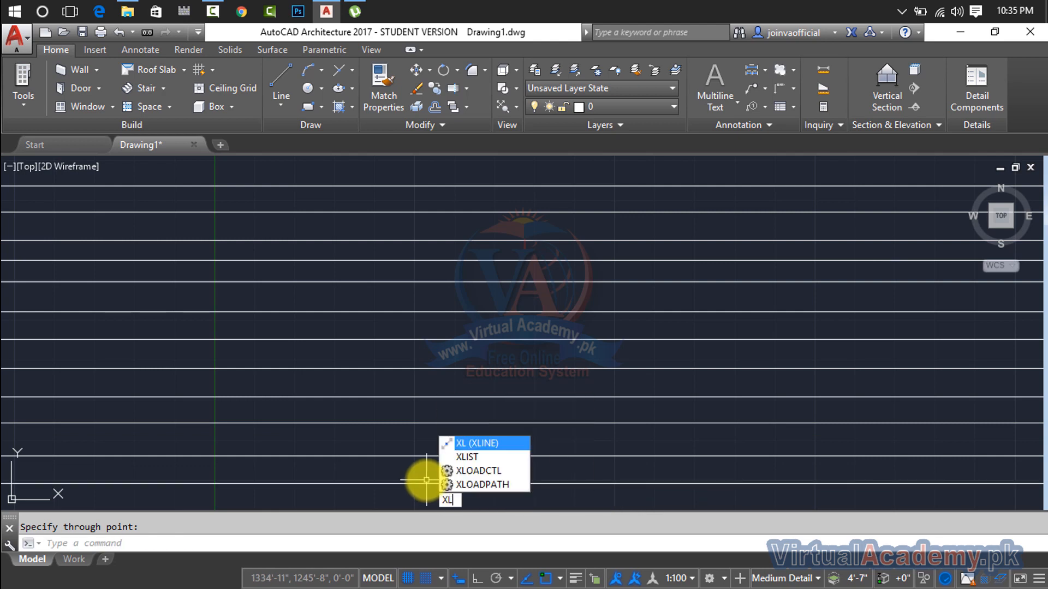
pyautogui.press('Return')
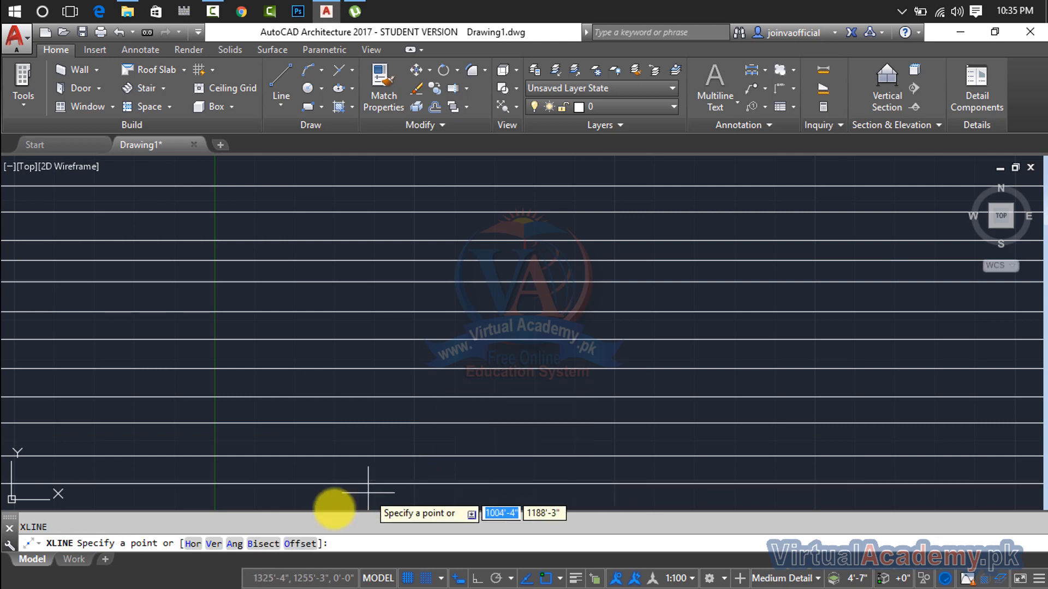
pyautogui.click(213, 543)
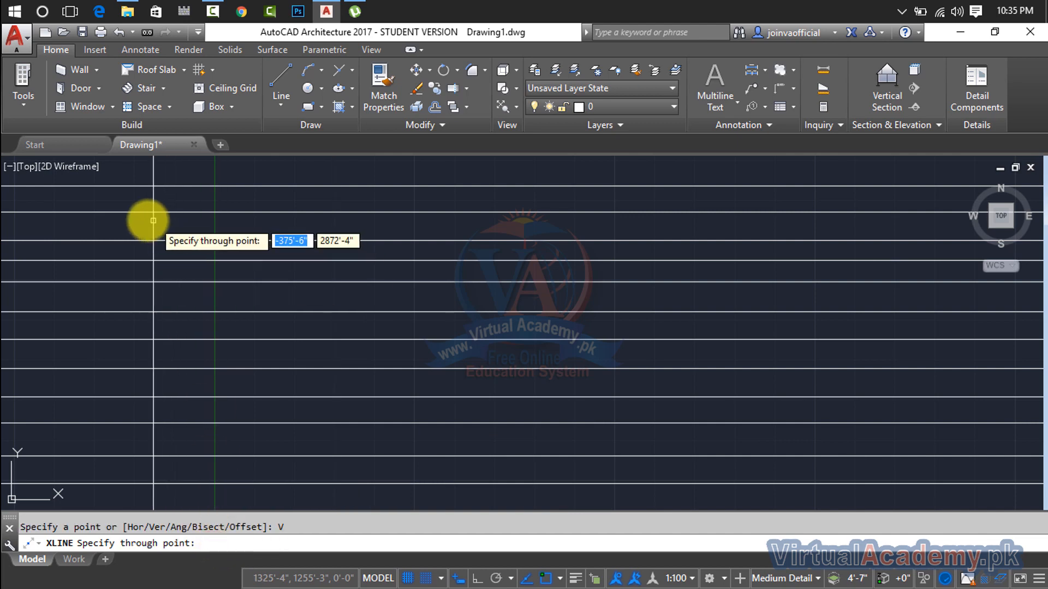
pyautogui.click(93, 218)
pyautogui.click(147, 221)
pyautogui.click(212, 224)
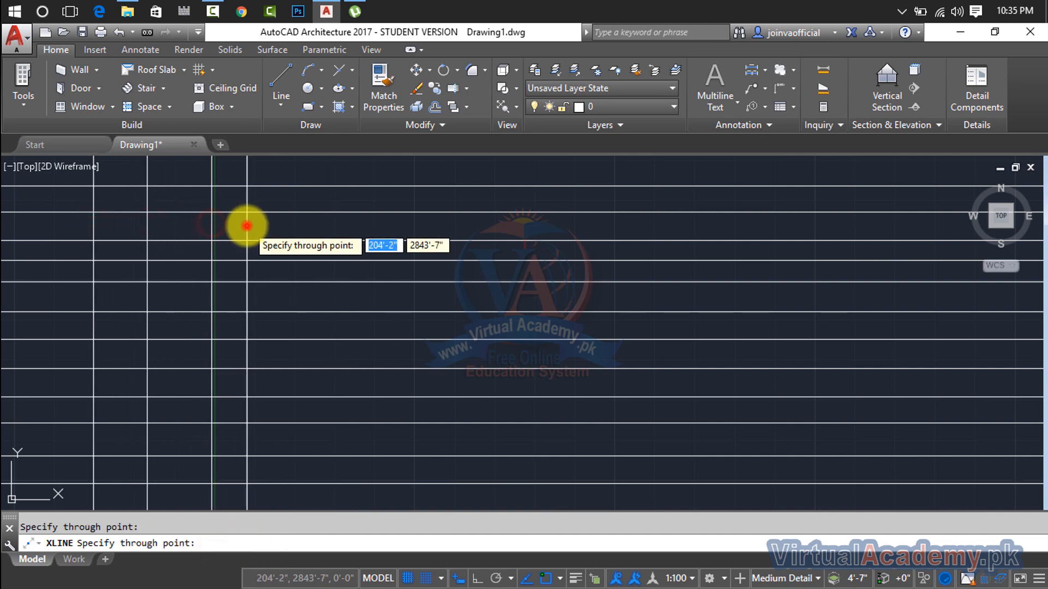
pyautogui.click(248, 227)
pyautogui.click(308, 233)
pyautogui.click(363, 237)
pyautogui.click(427, 230)
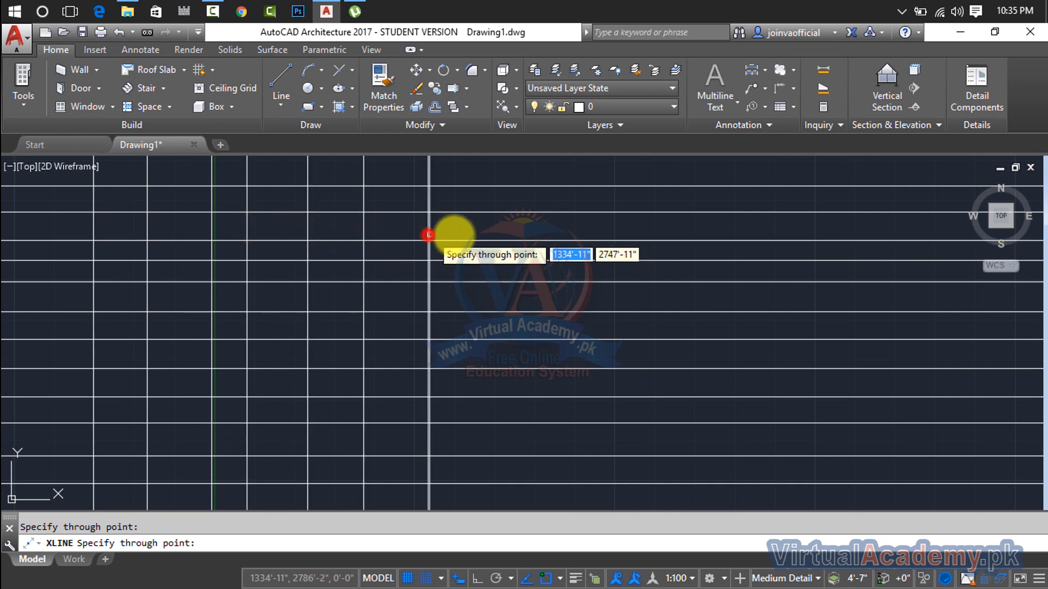
pyautogui.click(489, 236)
pyautogui.click(533, 241)
pyautogui.click(600, 240)
pyautogui.click(652, 243)
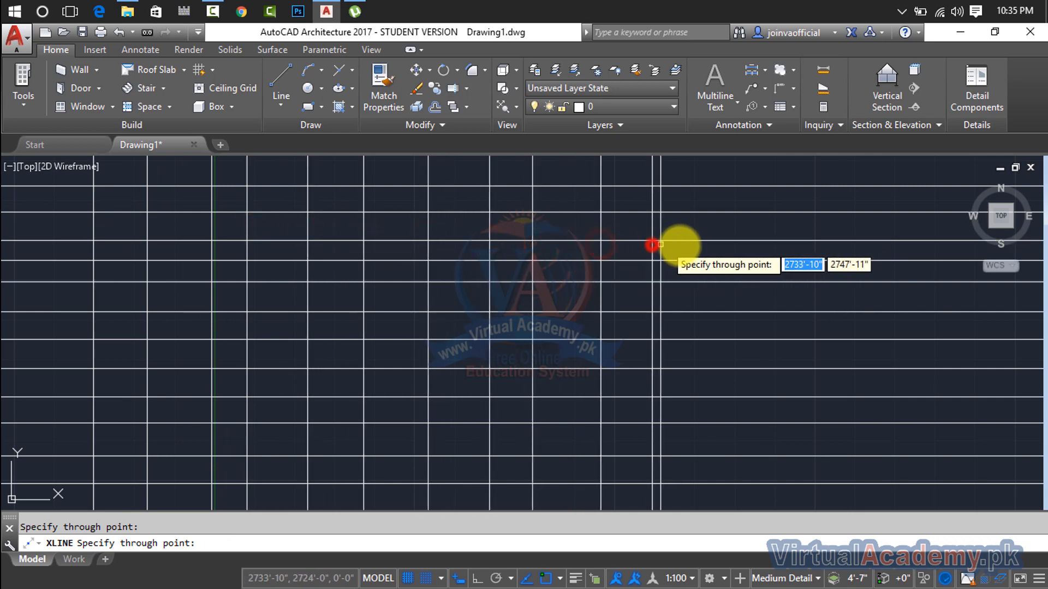
pyautogui.click(728, 247)
pyautogui.click(779, 247)
pyautogui.click(848, 250)
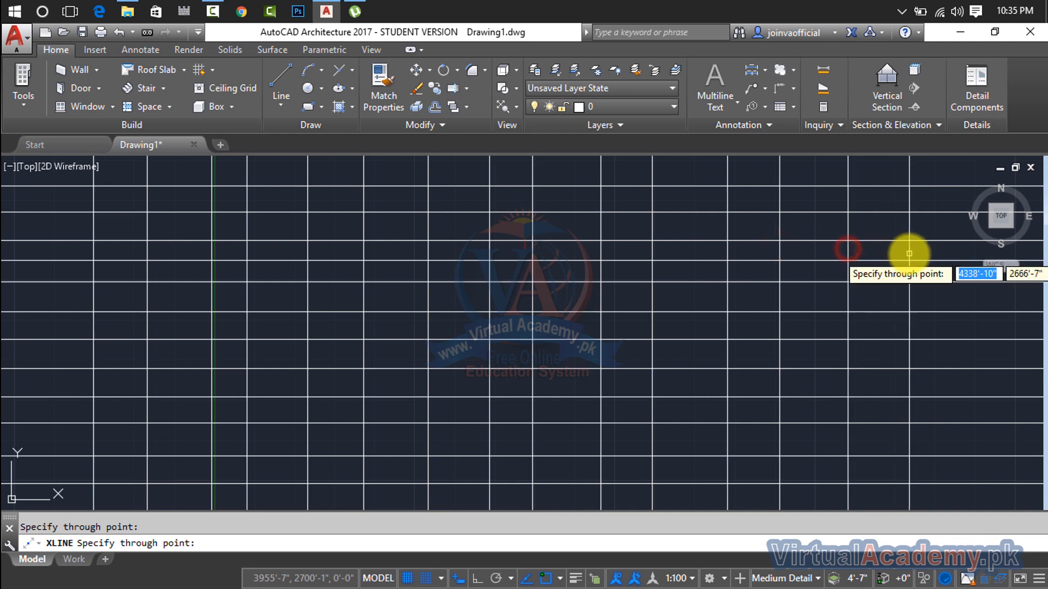
pyautogui.press('Return')
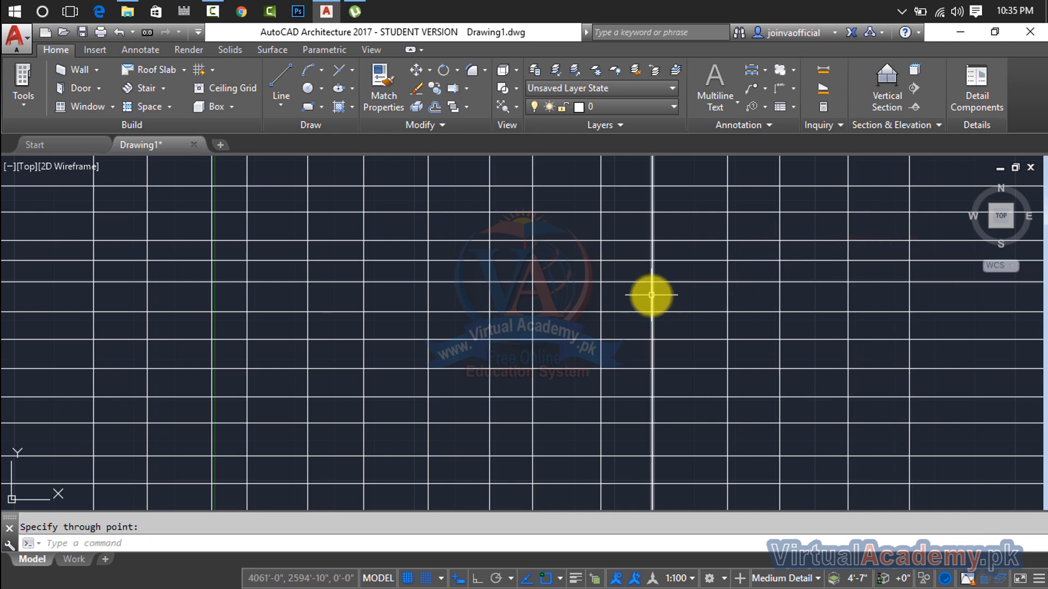
pyautogui.press('Escape')
# Draw twelve parallel construction lines at 45 degrees with XLINE's Ang option, spaced diagonally across the grid, and end the command
pyautogui.write('xl')
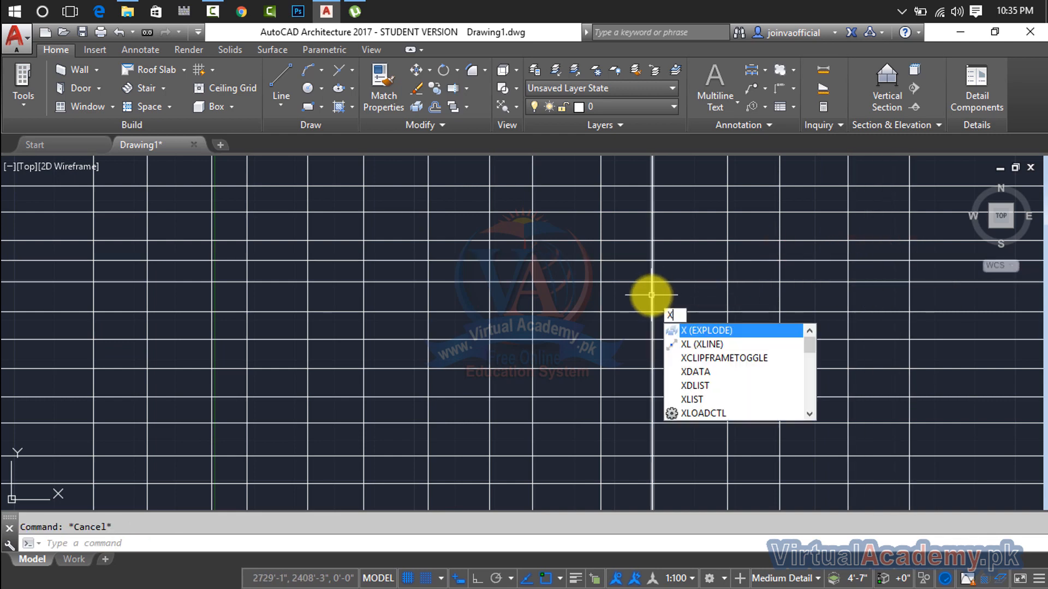
pyautogui.press('Return')
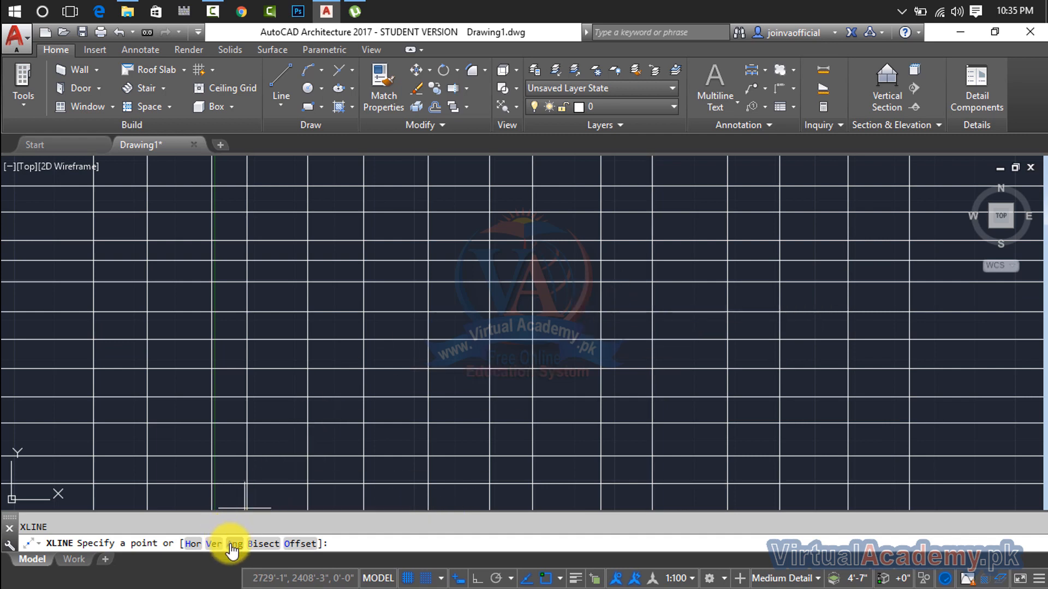
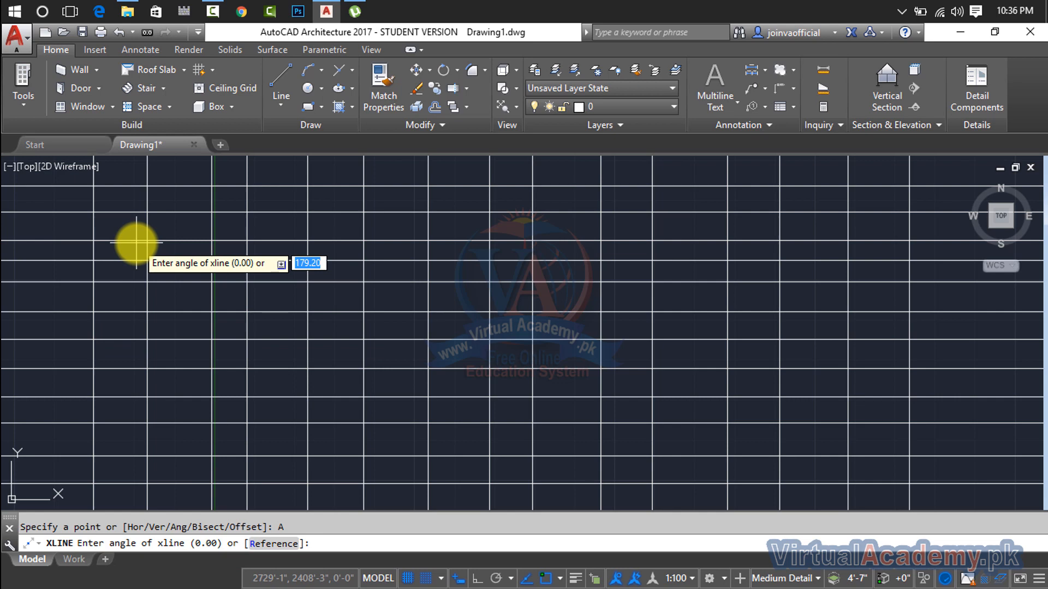
pyautogui.press('Return')
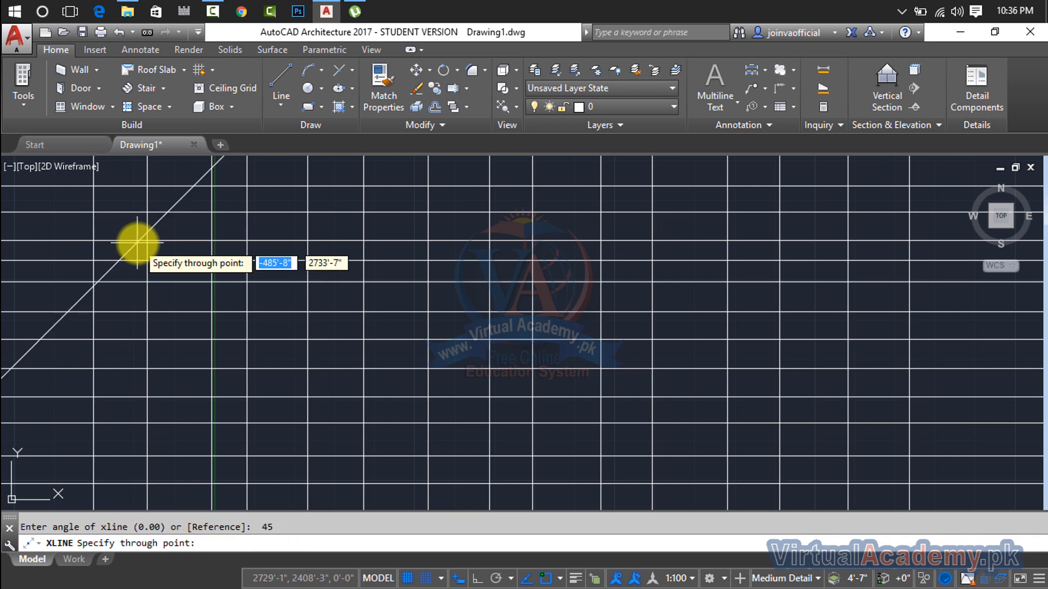
pyautogui.click(126, 198)
pyautogui.click(158, 223)
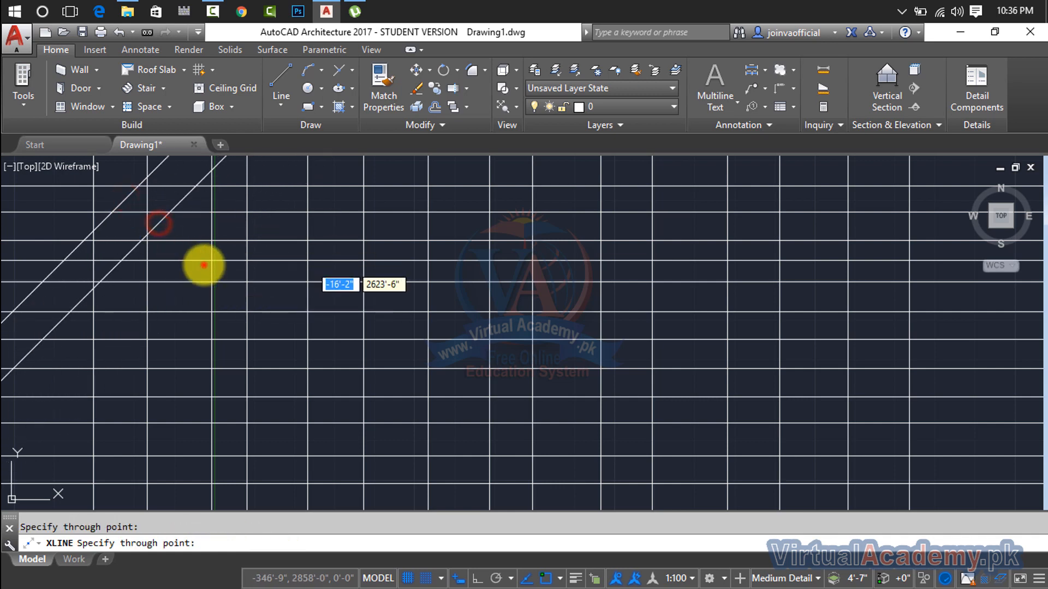
pyautogui.click(203, 264)
pyautogui.click(250, 299)
pyautogui.click(296, 326)
pyautogui.click(347, 352)
pyautogui.click(386, 374)
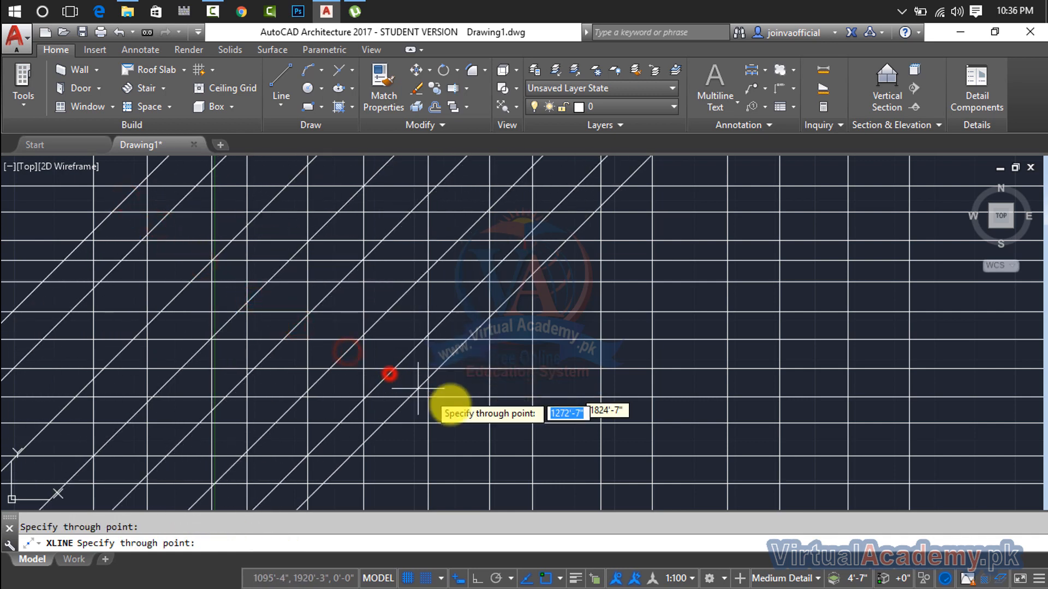
pyautogui.click(465, 411)
pyautogui.click(536, 436)
pyautogui.click(584, 449)
pyautogui.click(650, 466)
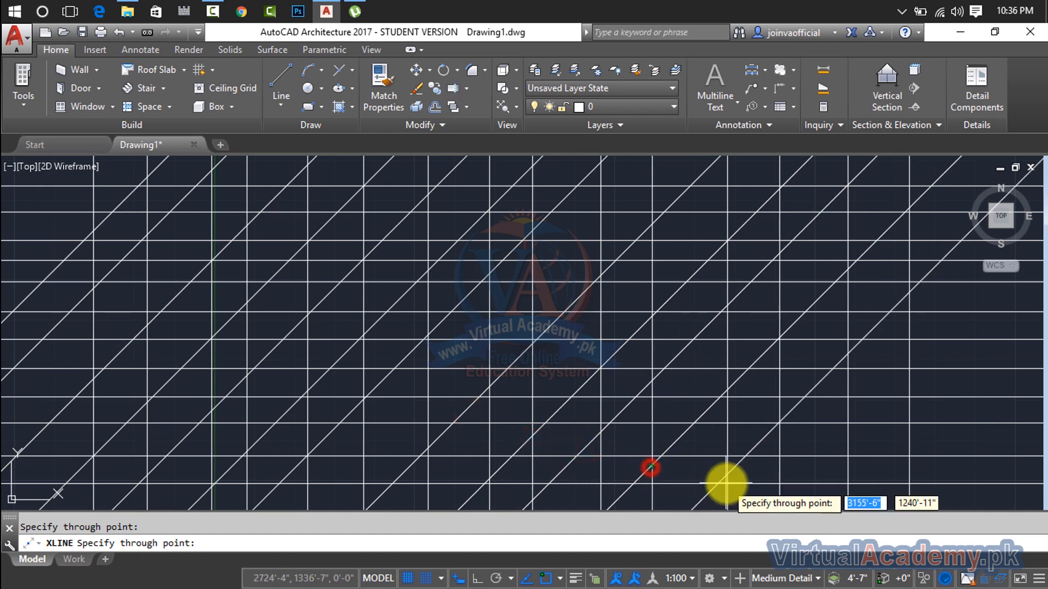
pyautogui.click(725, 480)
pyautogui.press('Return')
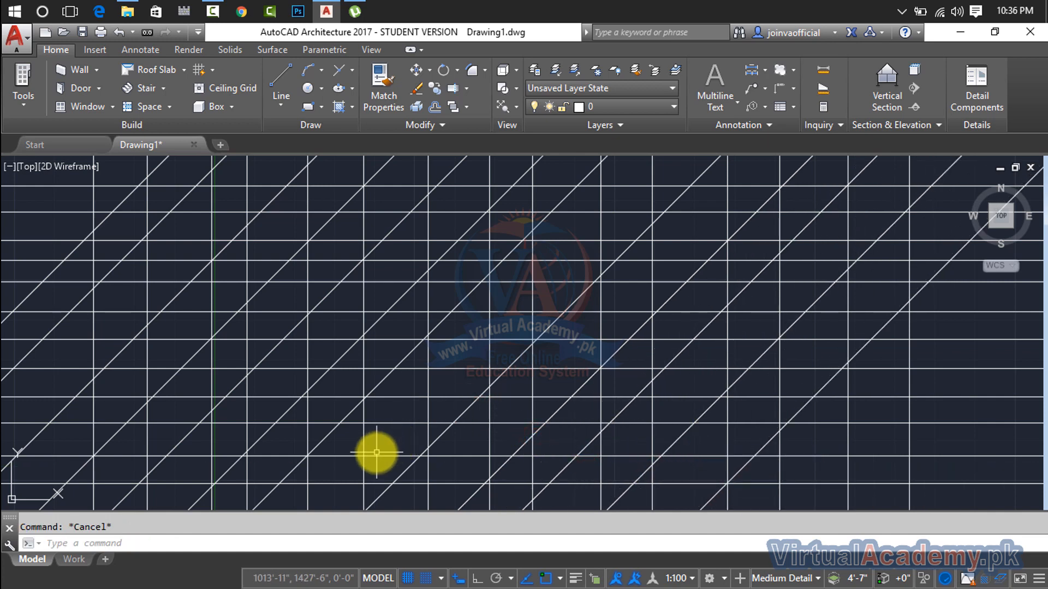
pyautogui.write('xl')
pyautogui.press('Return')
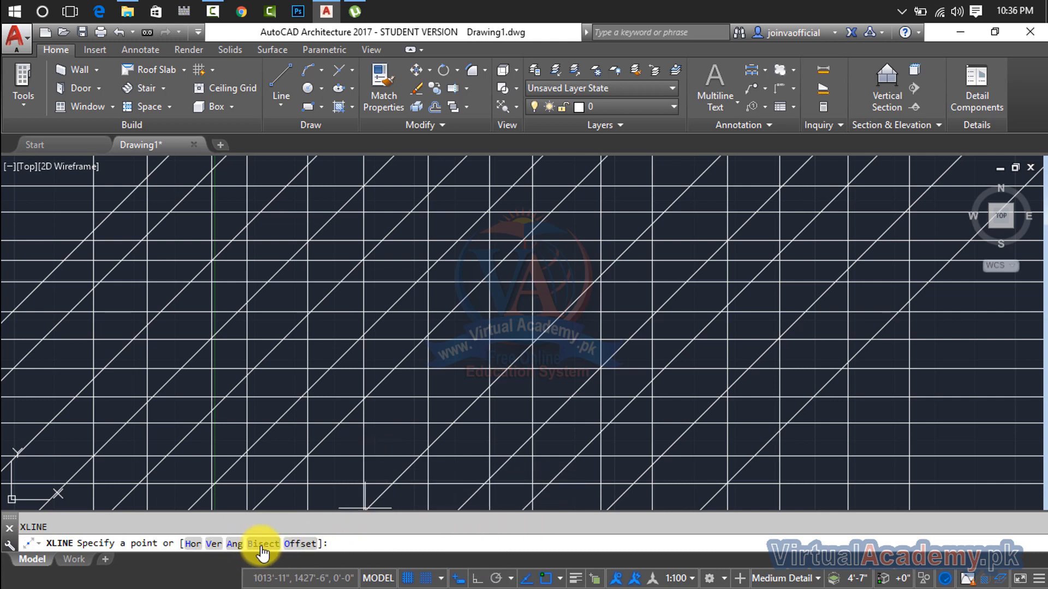
pyautogui.press('Escape')
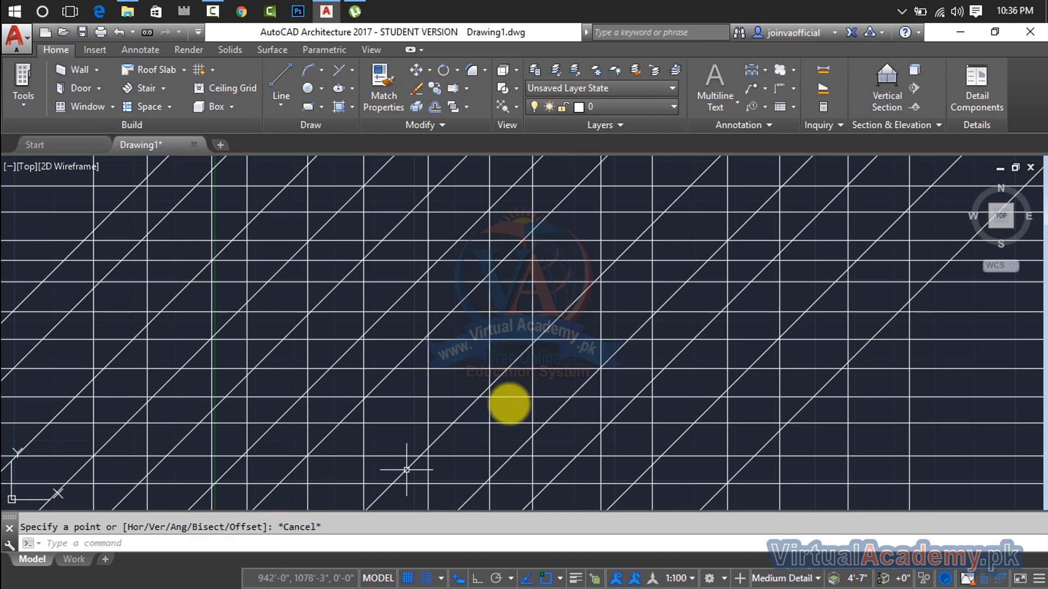
# Delete all the horizontal, vertical and 45-degree construction lines in the drawing
pyautogui.hotkey('ctrl', 'a')
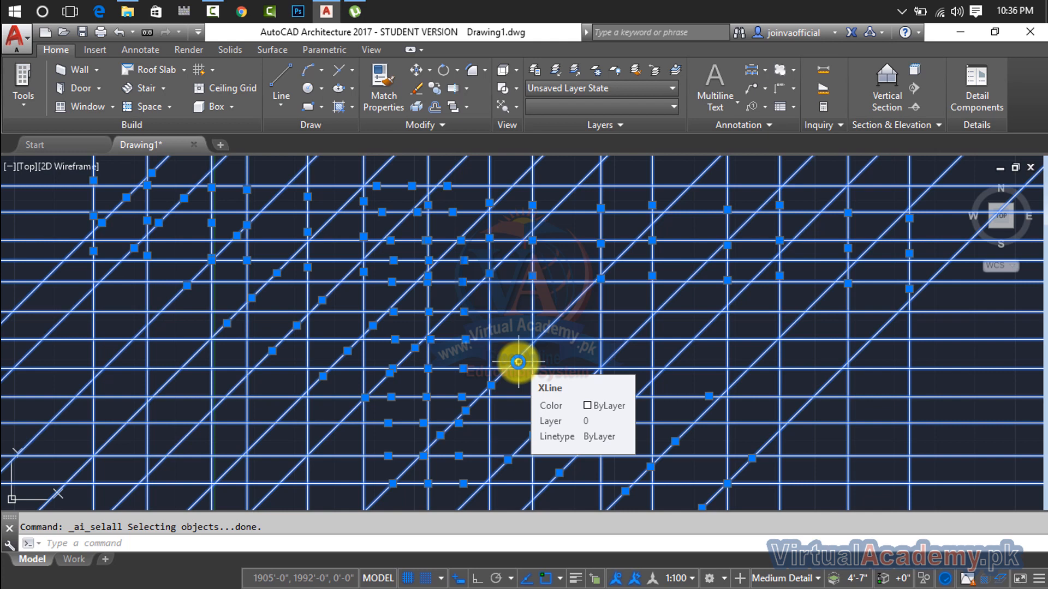
pyautogui.press('Delete')
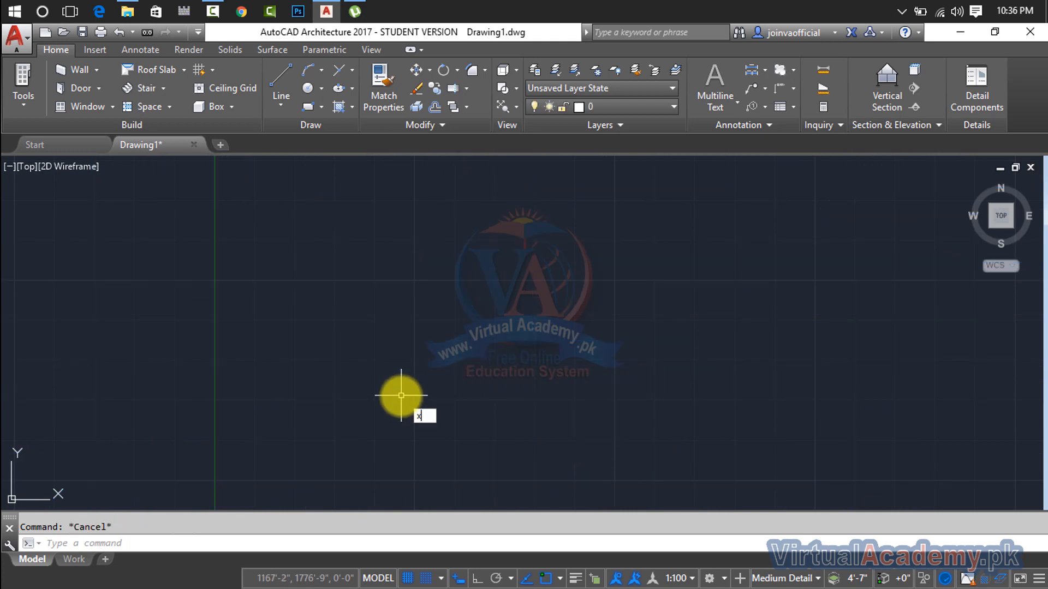
# Draw eleven construction lines with XLINE's Bisect option, entering 45 for the vertex and picking a start point and successive end points
pyautogui.write('l')
pyautogui.press('Return')
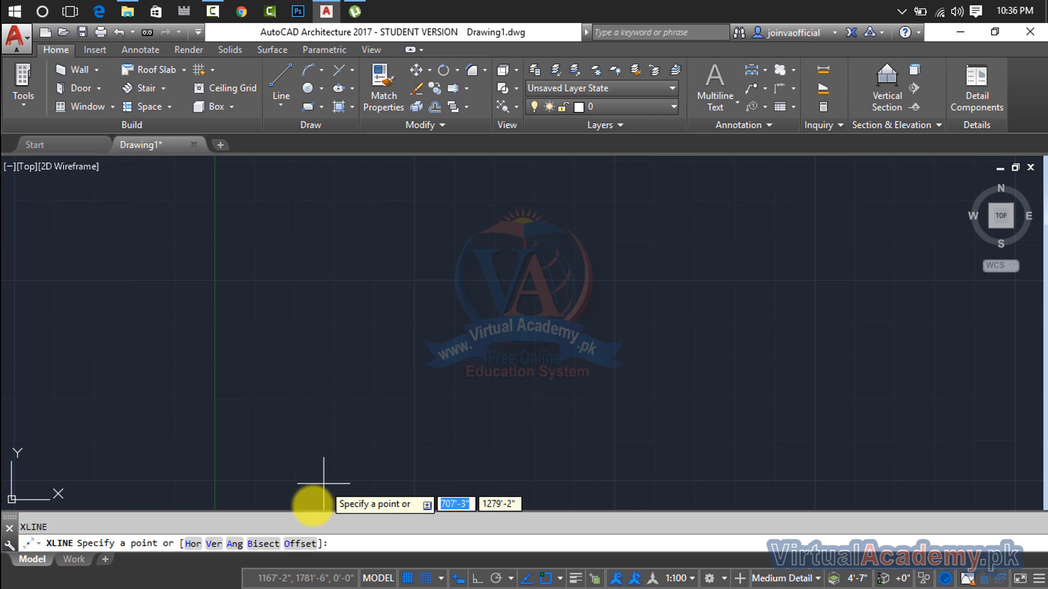
pyautogui.click(264, 544)
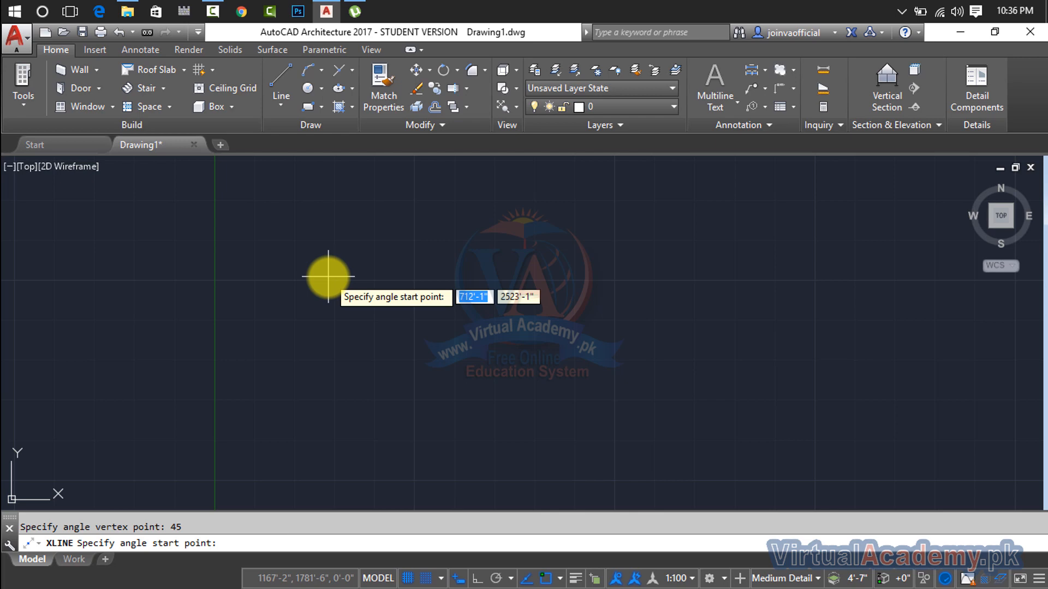
pyautogui.click(184, 362)
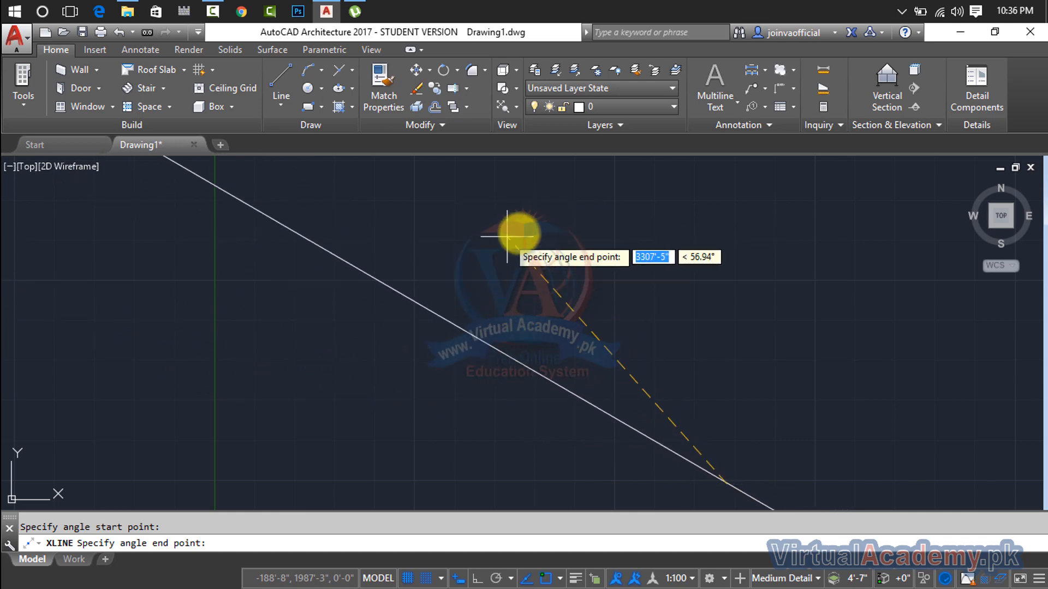
pyautogui.click(529, 229)
pyautogui.click(433, 293)
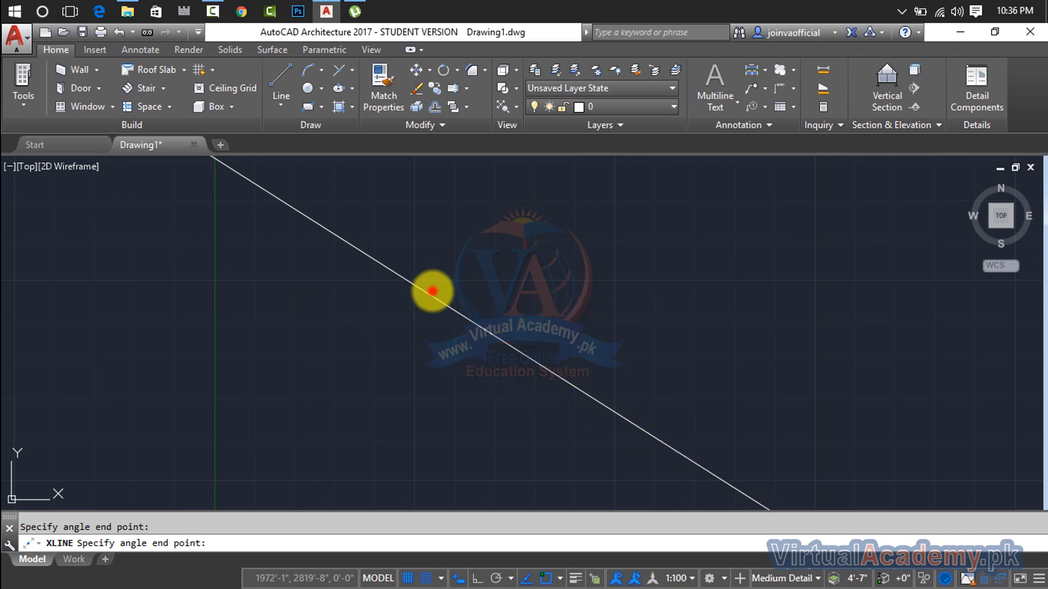
pyautogui.moveTo(416, 293); pyautogui.dragTo(346, 182, button='middle')
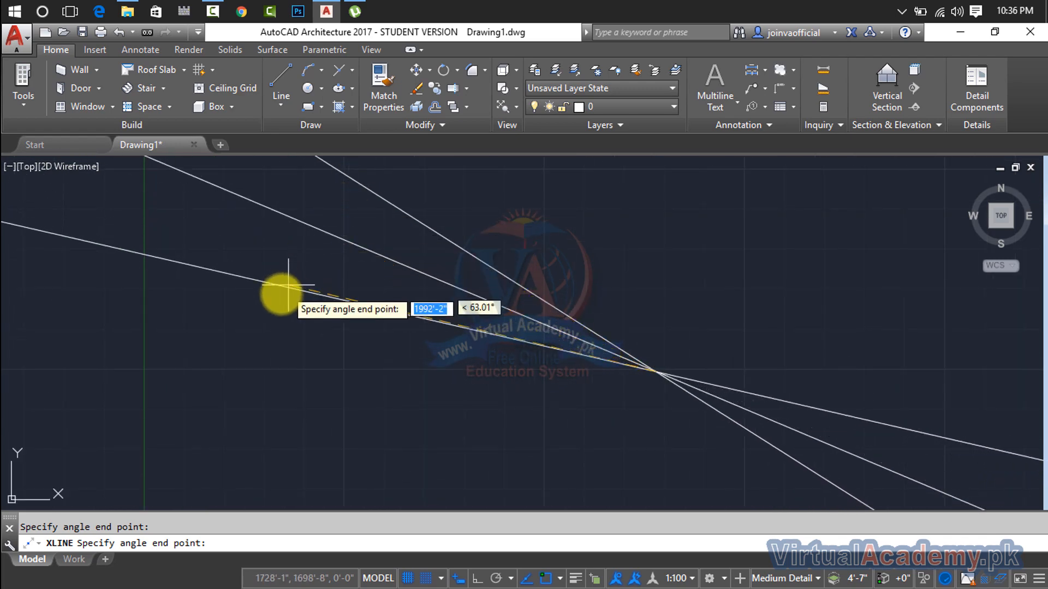
pyautogui.click(285, 288)
pyautogui.click(264, 364)
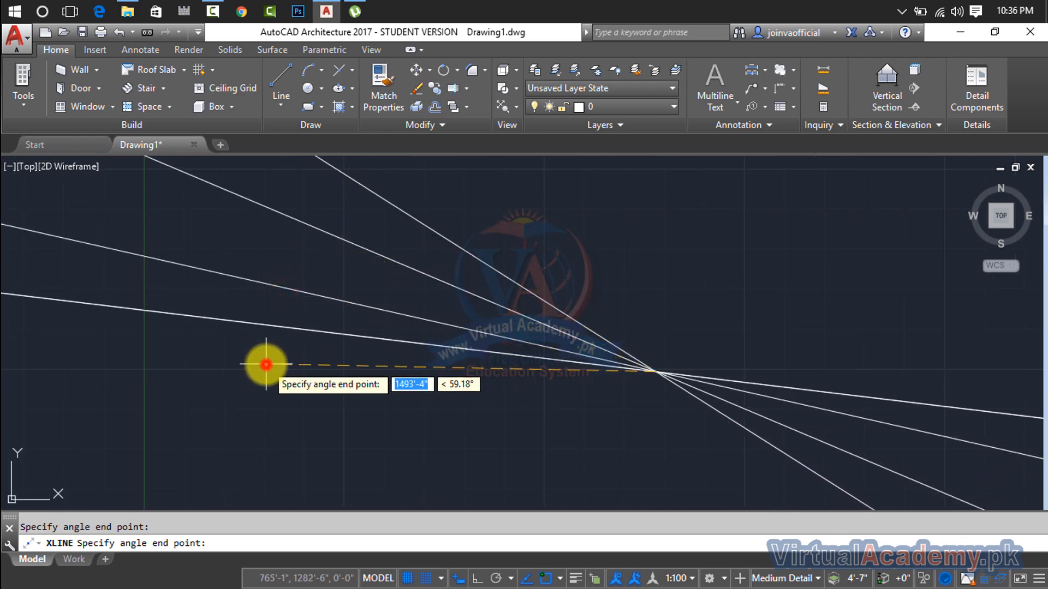
pyautogui.click(262, 443)
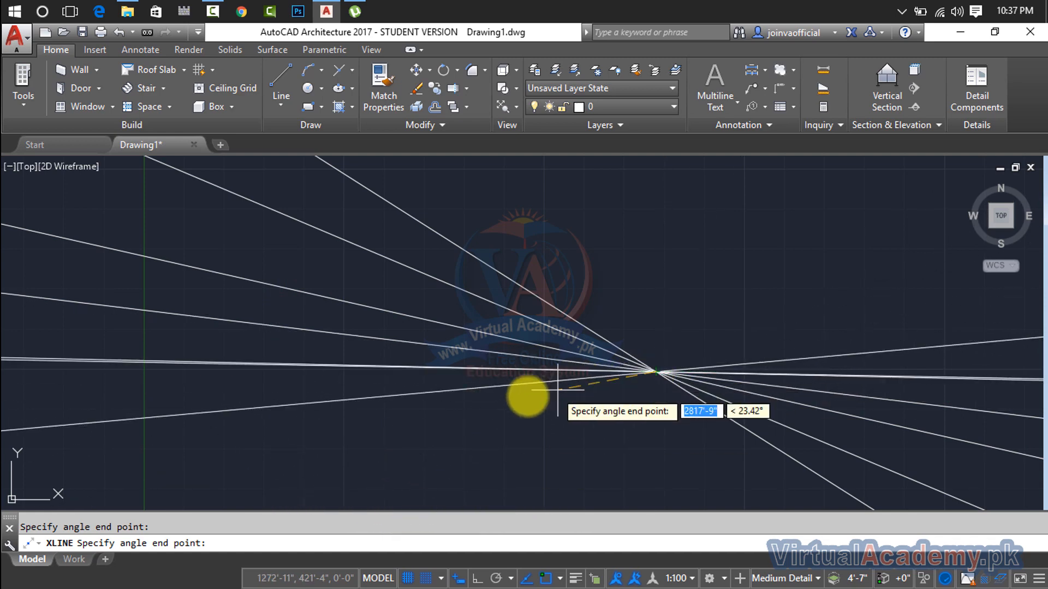
pyautogui.click(611, 206)
pyautogui.click(709, 199)
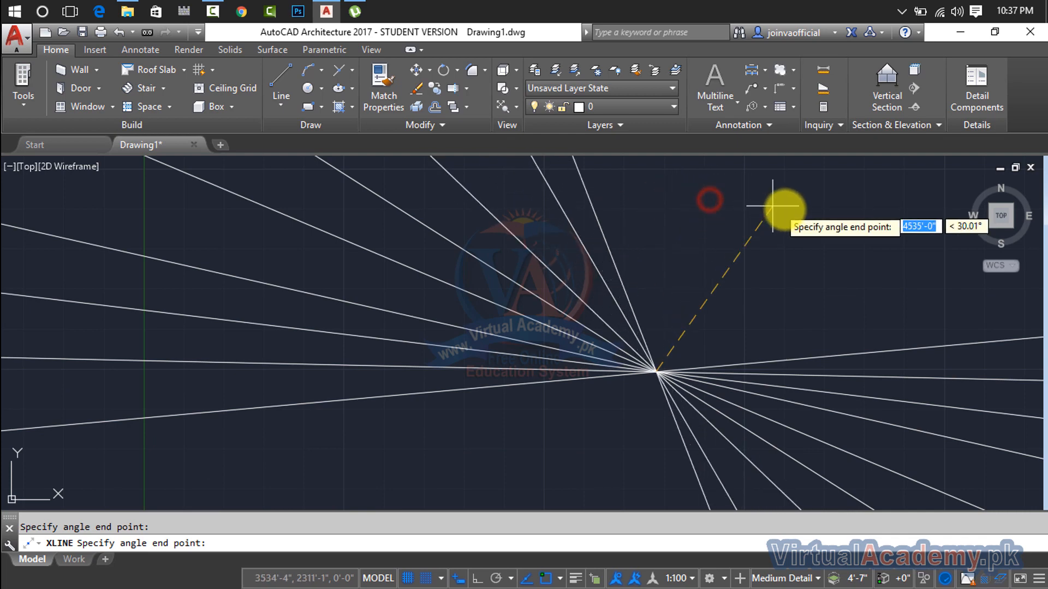
pyautogui.click(812, 217)
pyautogui.click(907, 258)
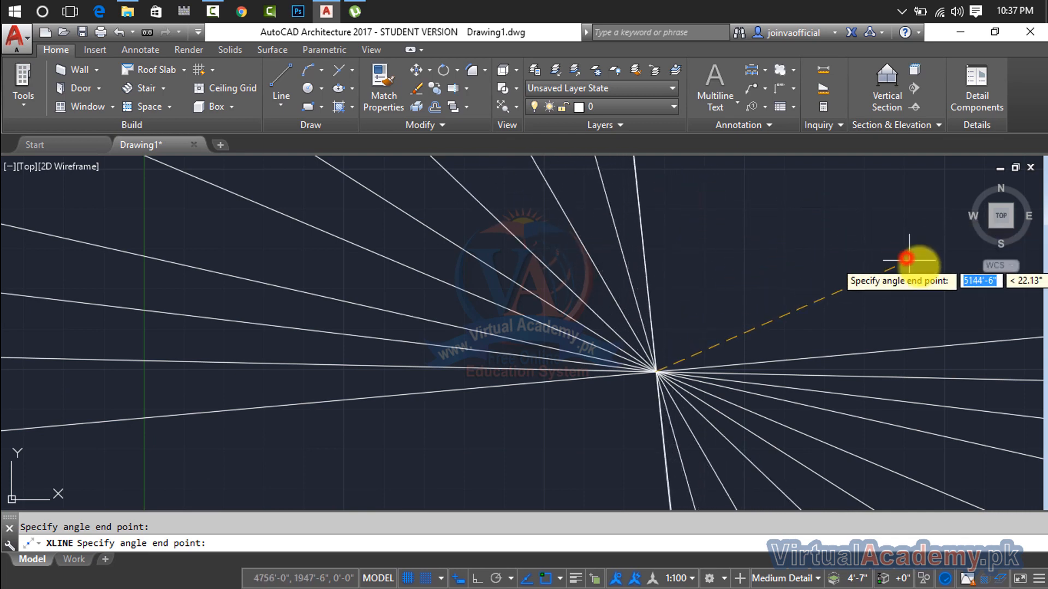
pyautogui.click(1005, 362)
pyautogui.press('Return')
pyautogui.press('Return')
pyautogui.click(770, 218)
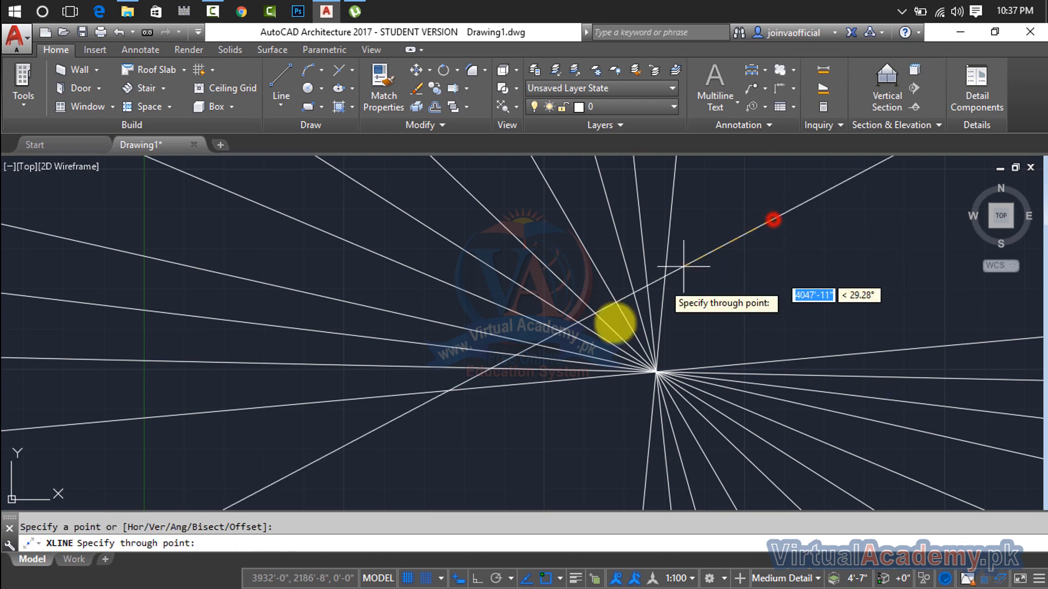
pyautogui.press('Escape')
# Delete the fan of bisecting construction lines
pyautogui.click(752, 264)
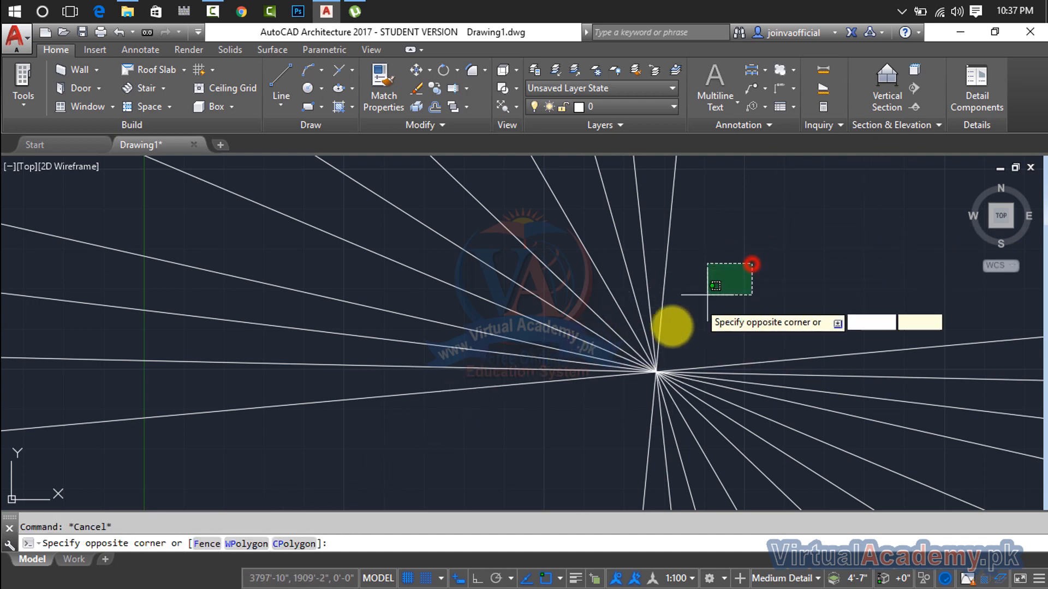
pyautogui.click(545, 410)
pyautogui.press('Delete')
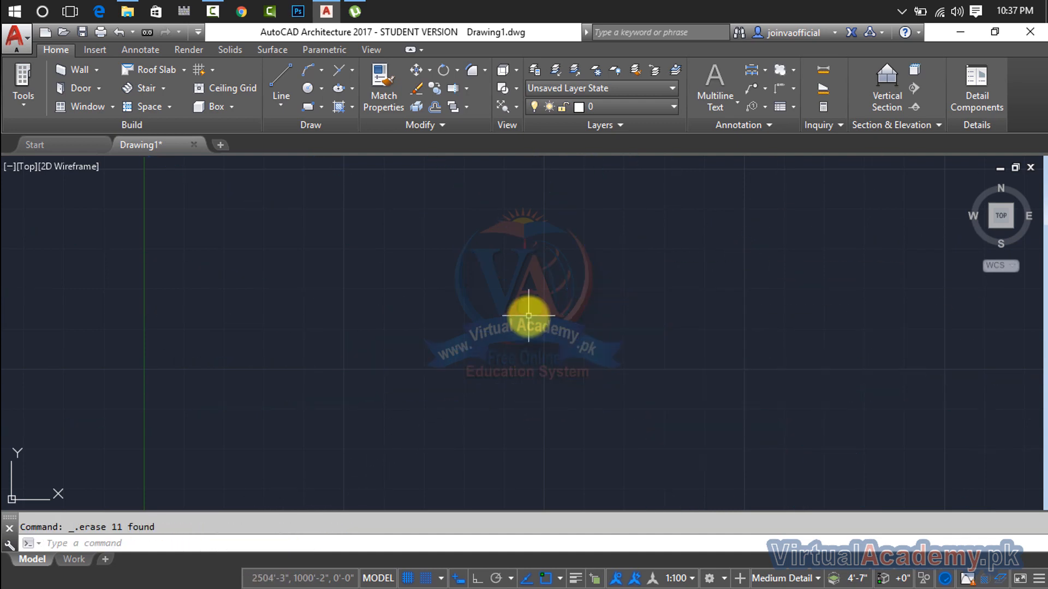
# Draw a single horizontal construction line across the upper part of the empty view with XLINE's Hor option, and end the command
pyautogui.write('xl')
pyautogui.press('Return')
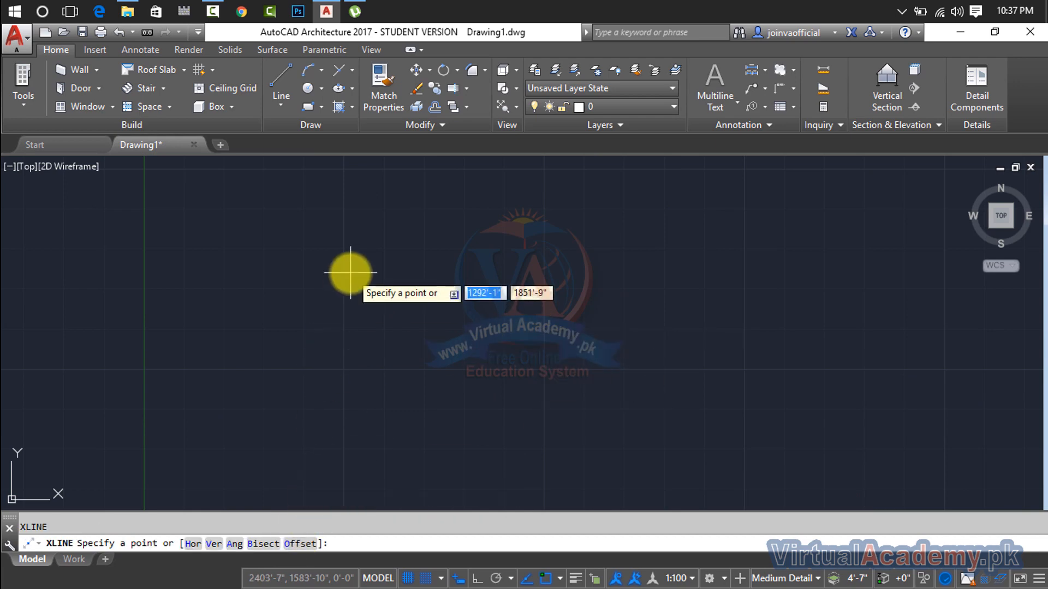
pyautogui.click(190, 545)
pyautogui.click(381, 197)
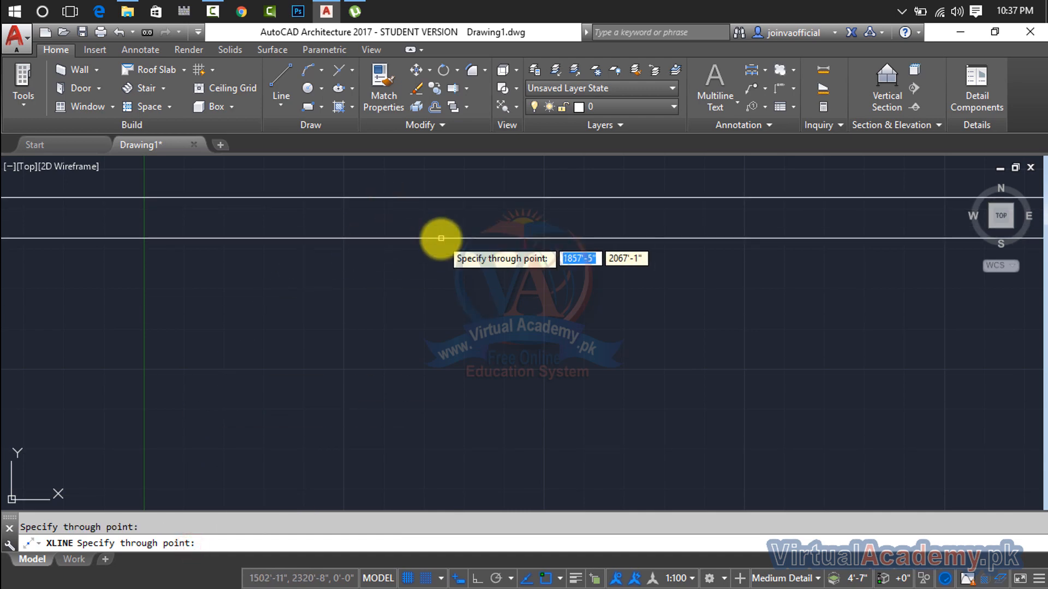
pyautogui.press('Escape')
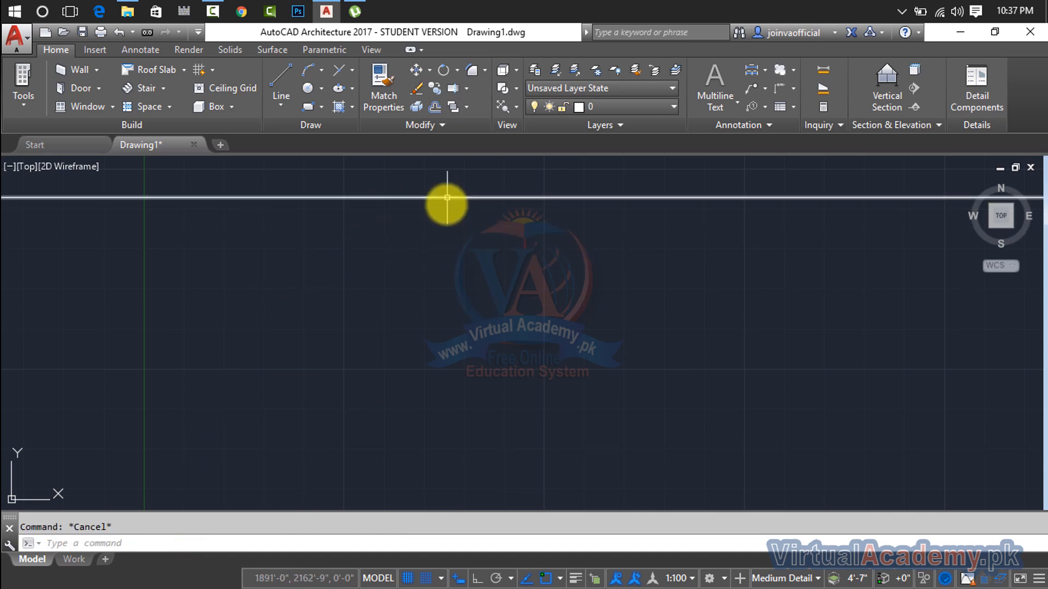
# Use XLINE's Offset option with a distance of 5' to copy the horizontal construction line to its upper side
pyautogui.write('x')
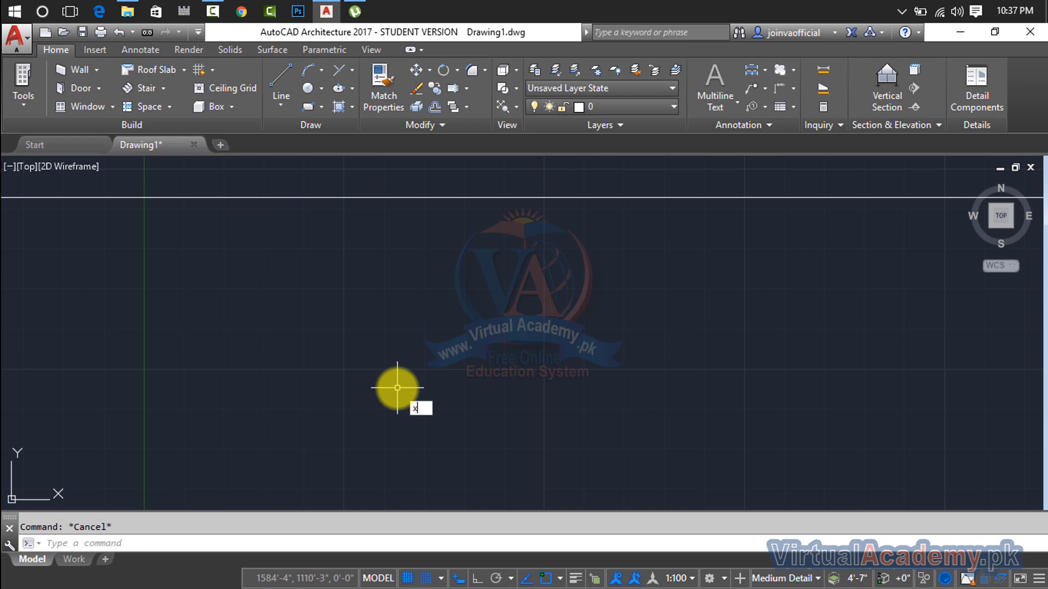
pyautogui.write('l')
pyautogui.press('Return')
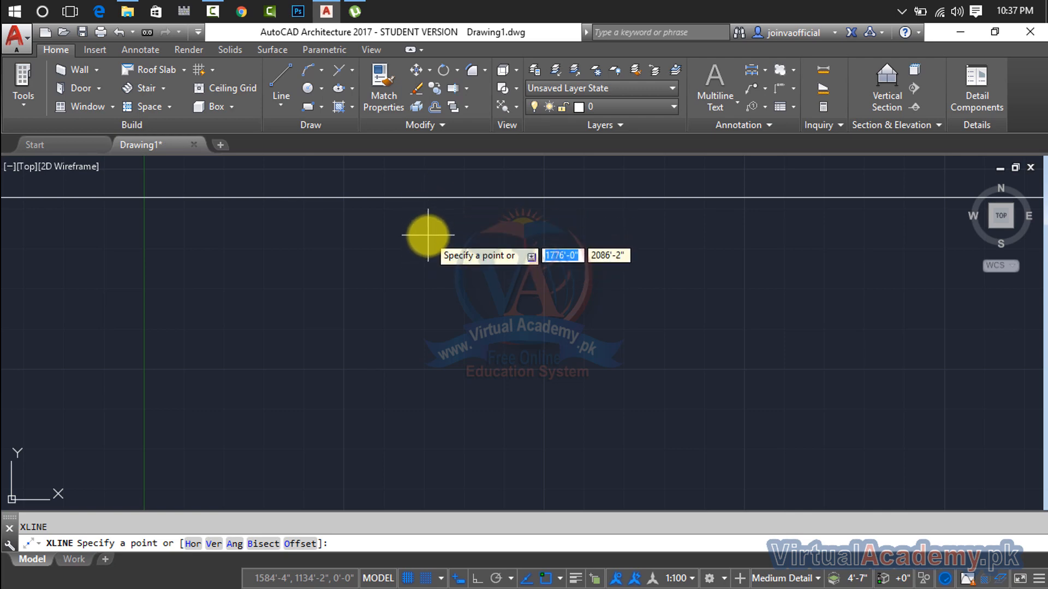
pyautogui.click(300, 544)
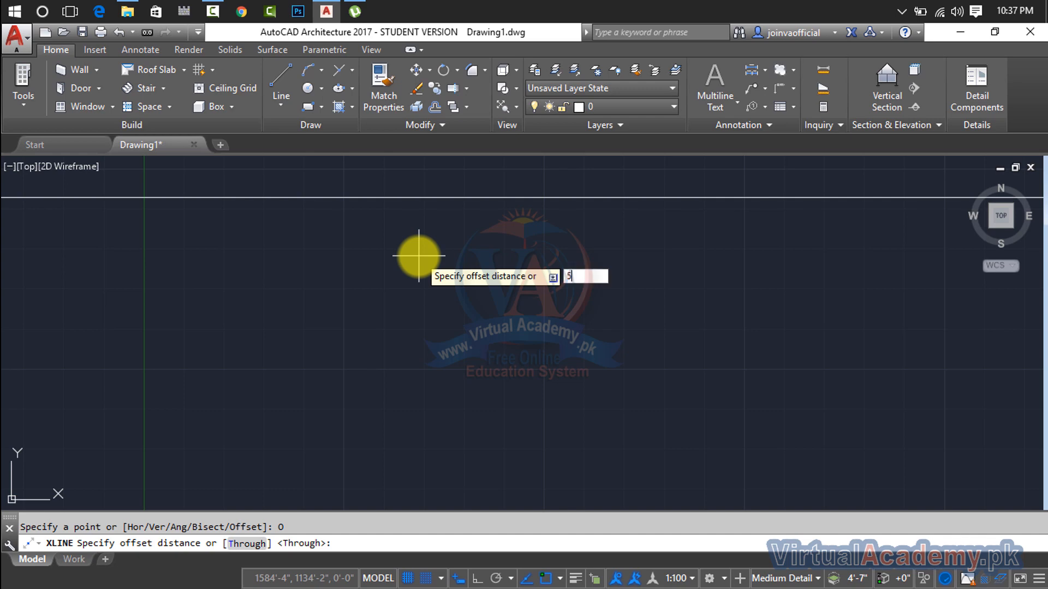
pyautogui.press('Return')
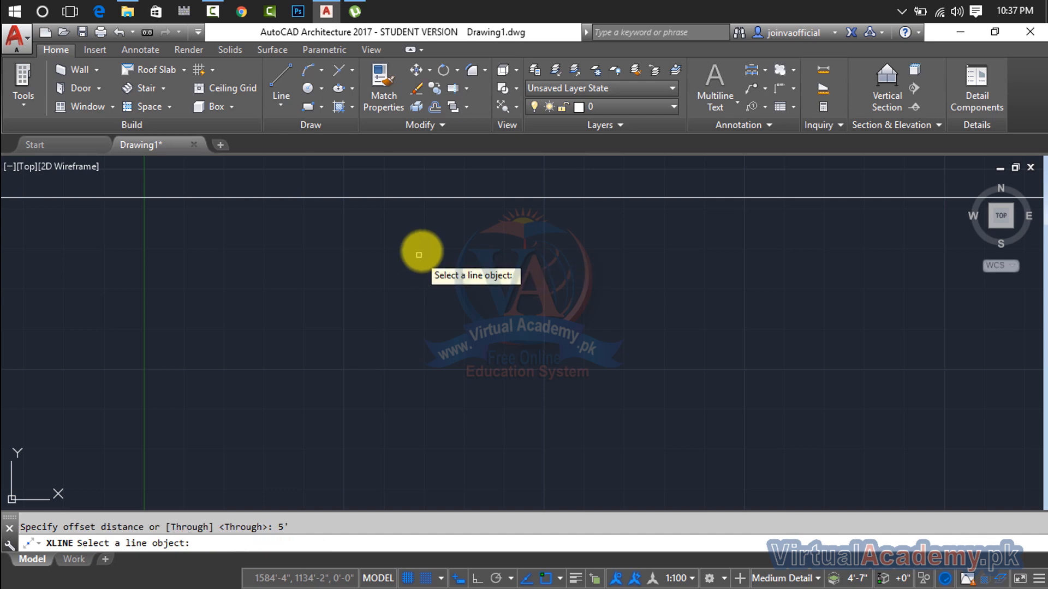
pyautogui.click(455, 197)
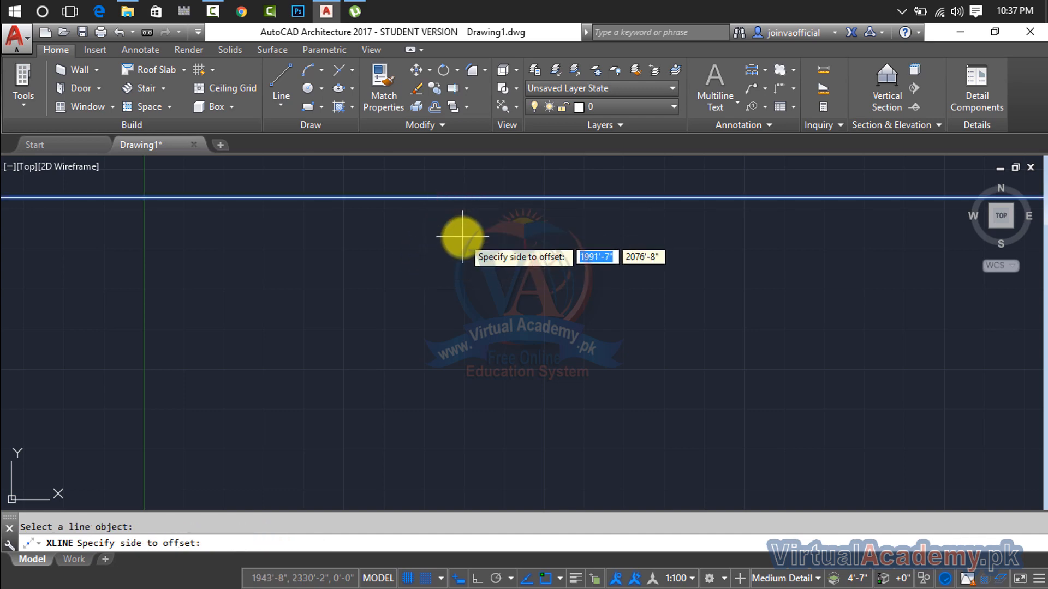
pyautogui.moveTo(460, 233); pyautogui.dragTo(461, 428, button='middle')
pyautogui.click(485, 306)
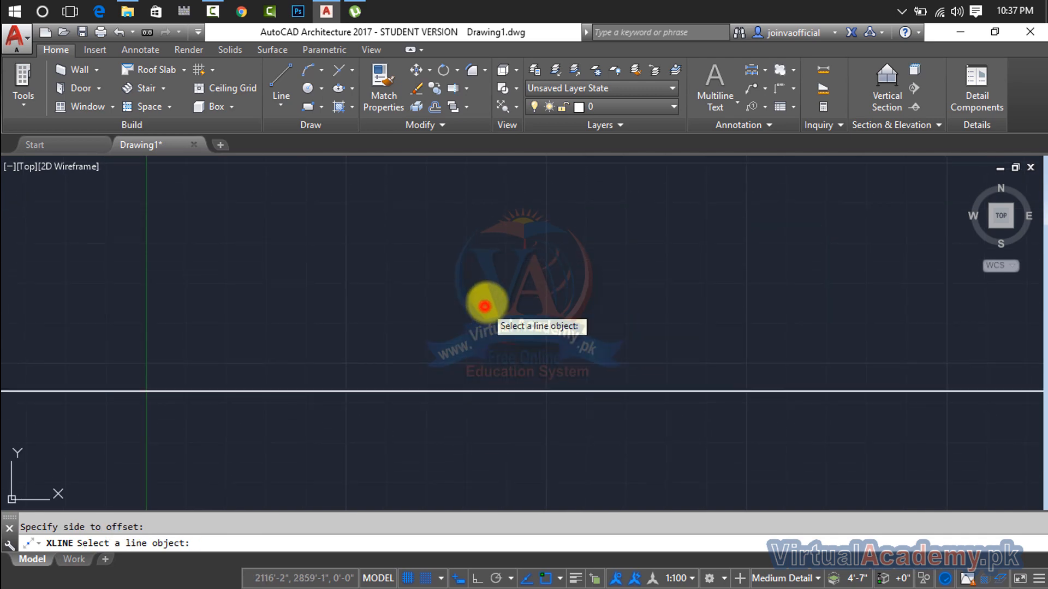
# Offset the horizontal construction line by the current distance to its lower side and once more to its upper side
pyautogui.scroll(-6, 491, 297)
pyautogui.scroll(2, 492, 300)
pyautogui.moveTo(491, 300); pyautogui.dragTo(451, 306, button='middle')
pyautogui.click(455, 307)
pyautogui.click(462, 329)
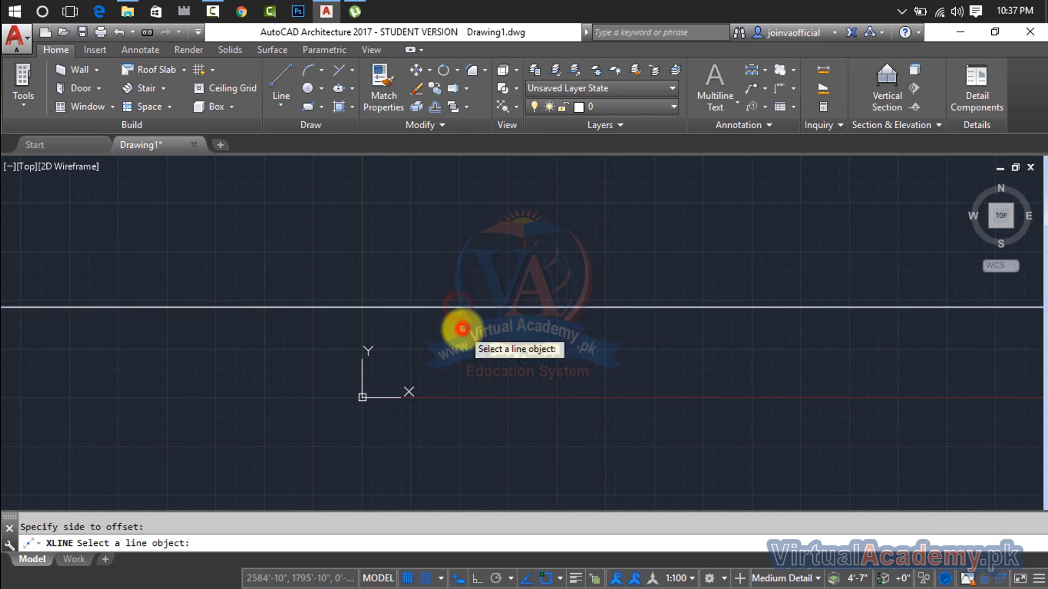
pyautogui.click(468, 308)
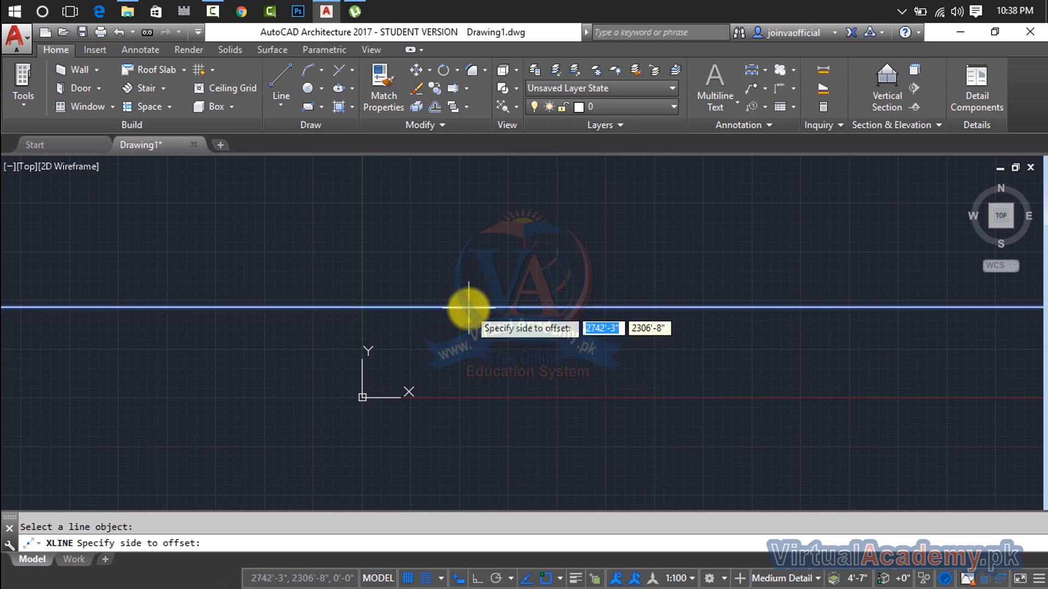
pyautogui.click(471, 266)
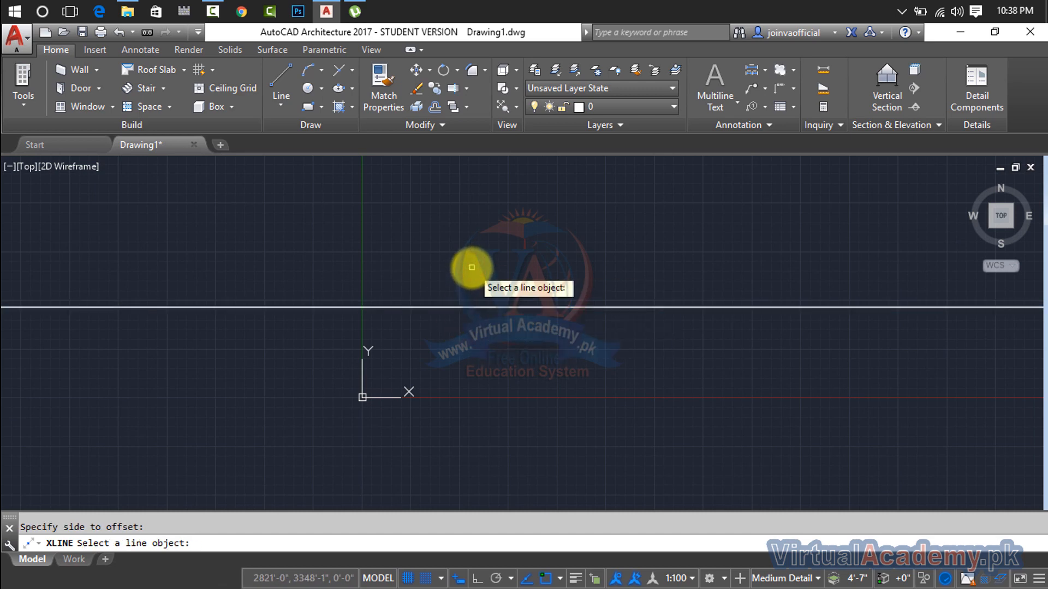
# Zoom to the drawing's extents and examine the spacing of the offset horizontal construction lines near the origin
pyautogui.scroll(-6, 478, 287)
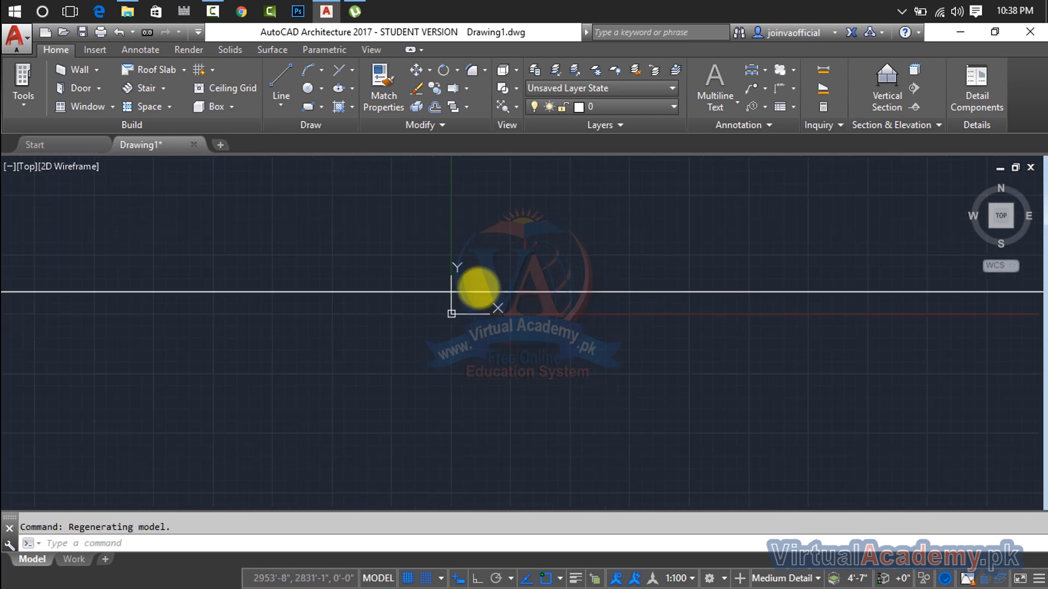
pyautogui.write('z')
pyautogui.press('Return')
pyautogui.write('e')
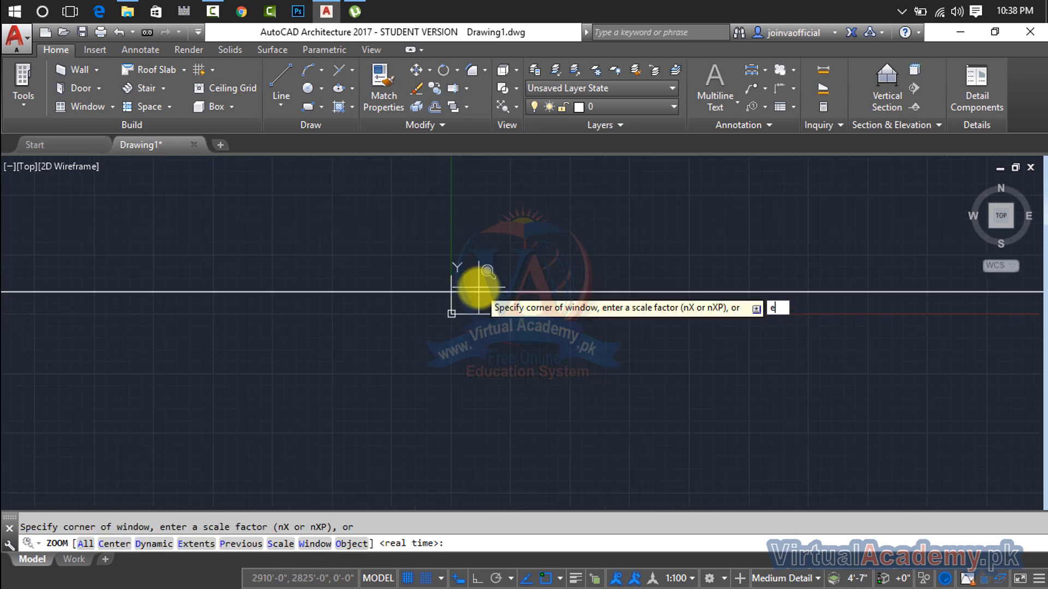
pyautogui.press('Return')
pyautogui.scroll(-4, 480, 288)
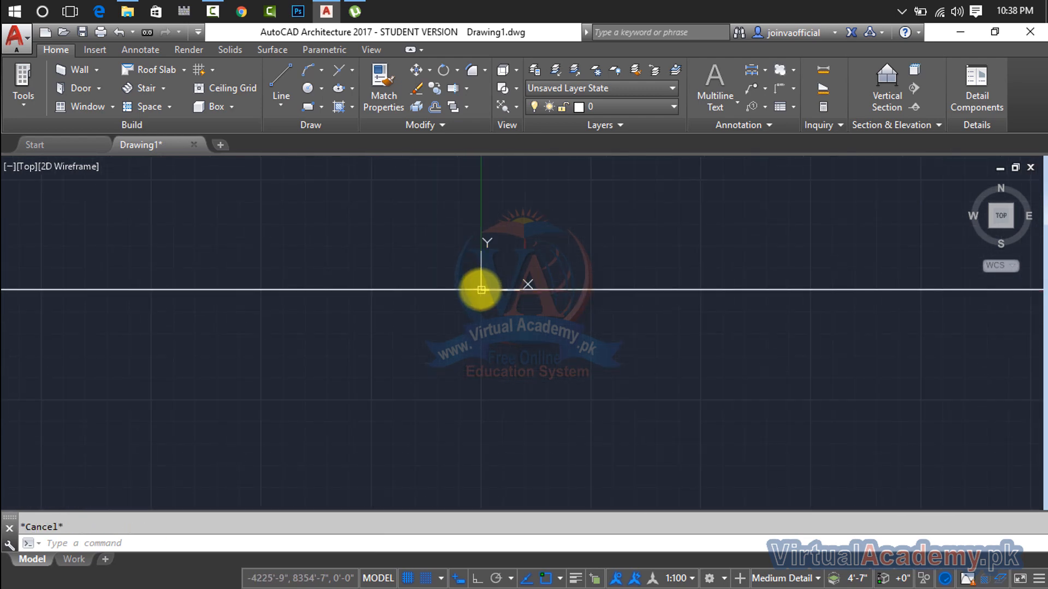
pyautogui.scroll(8, 480, 289)
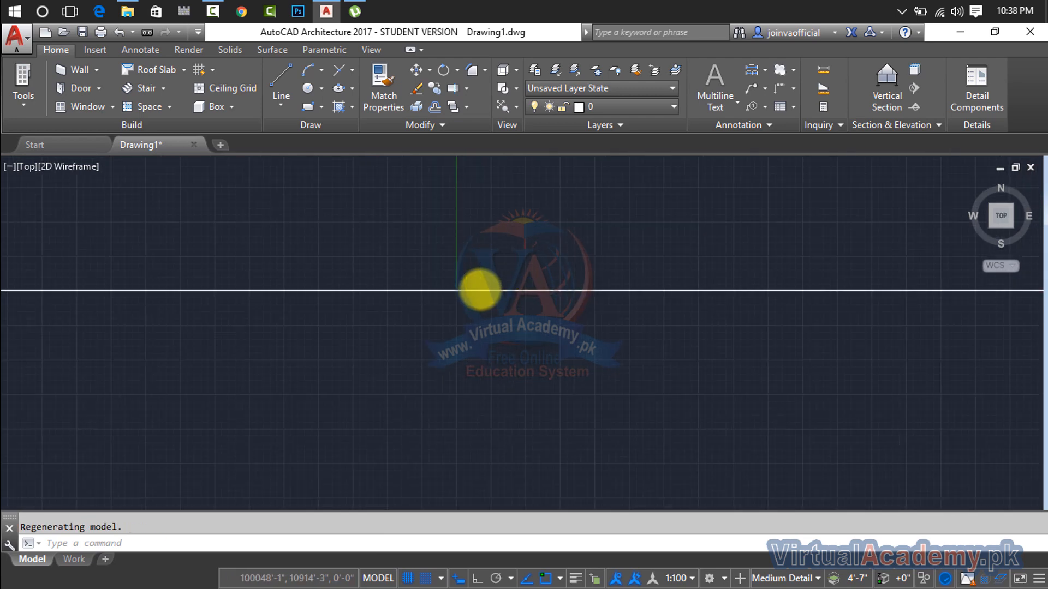
pyautogui.press('Escape')
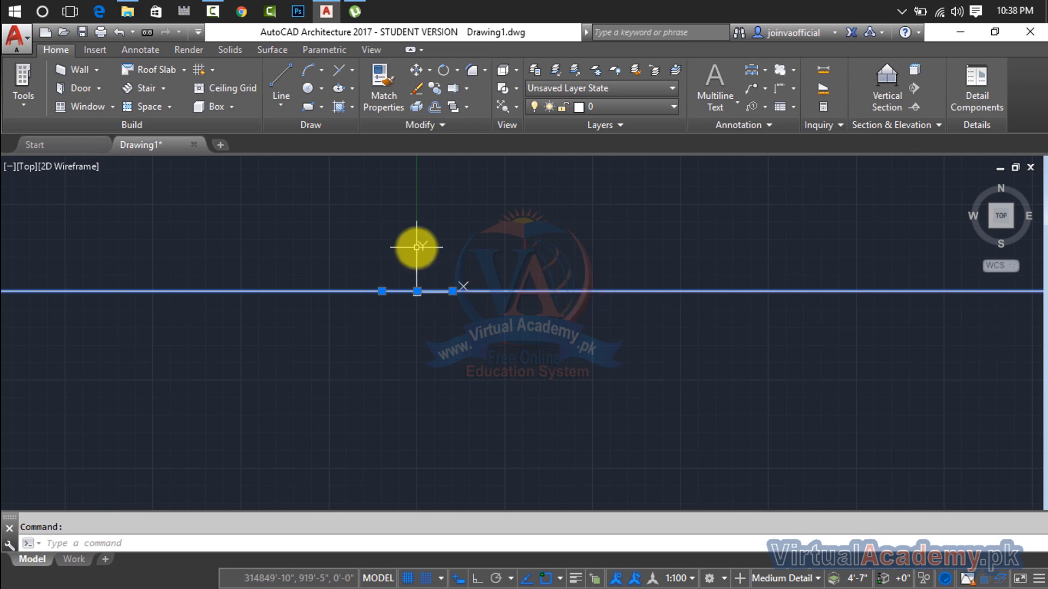
pyautogui.scroll(5, 416, 244)
pyautogui.scroll(-3, 411, 326)
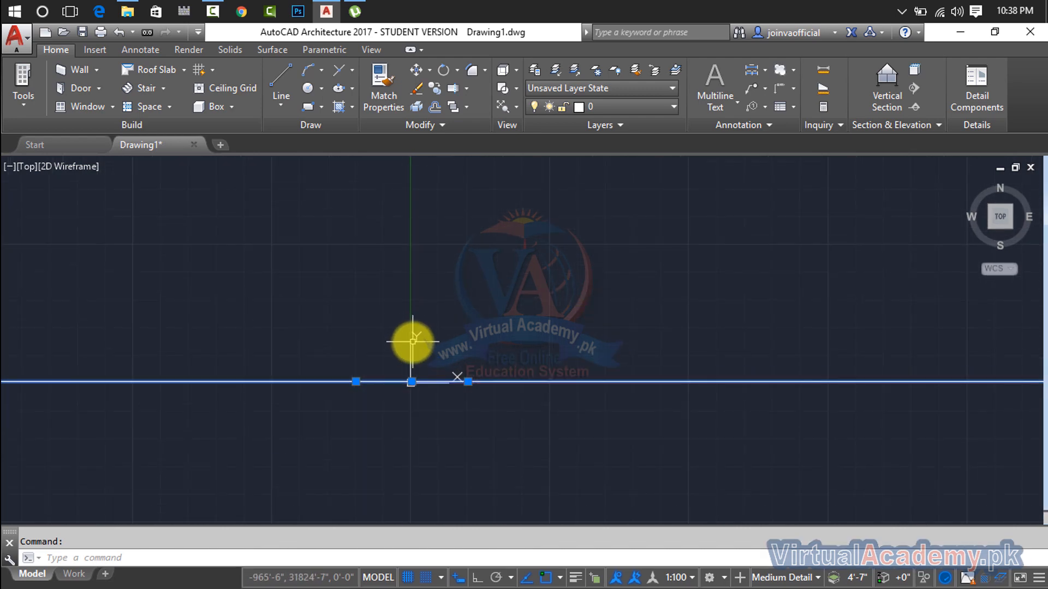
pyautogui.press('Escape')
# Turn off displaying the UCS icon at the UCS origin point in the UCS settings
pyautogui.write('u')
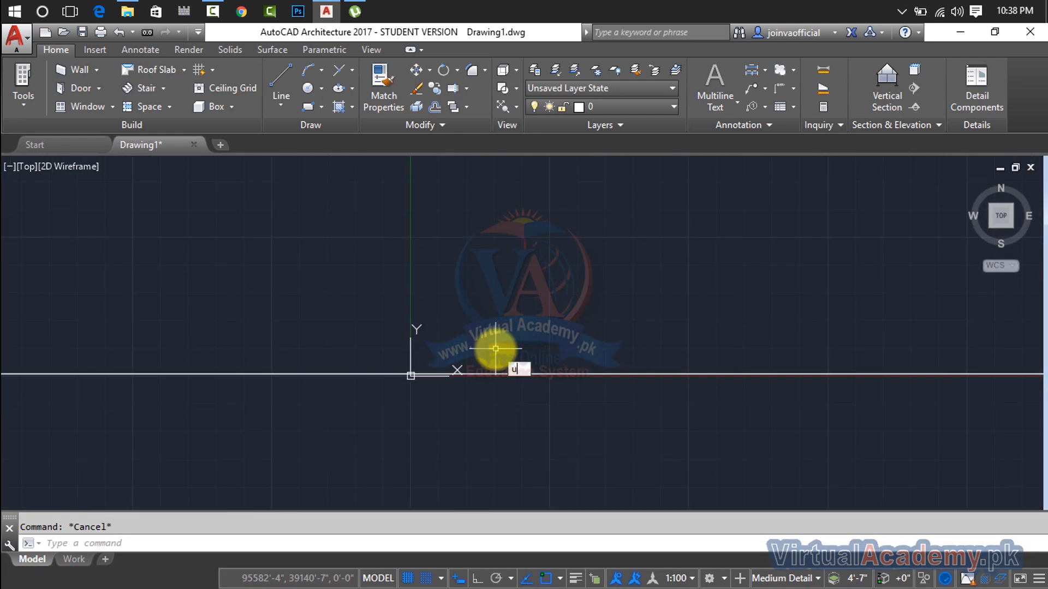
pyautogui.write('c')
pyautogui.press('Return')
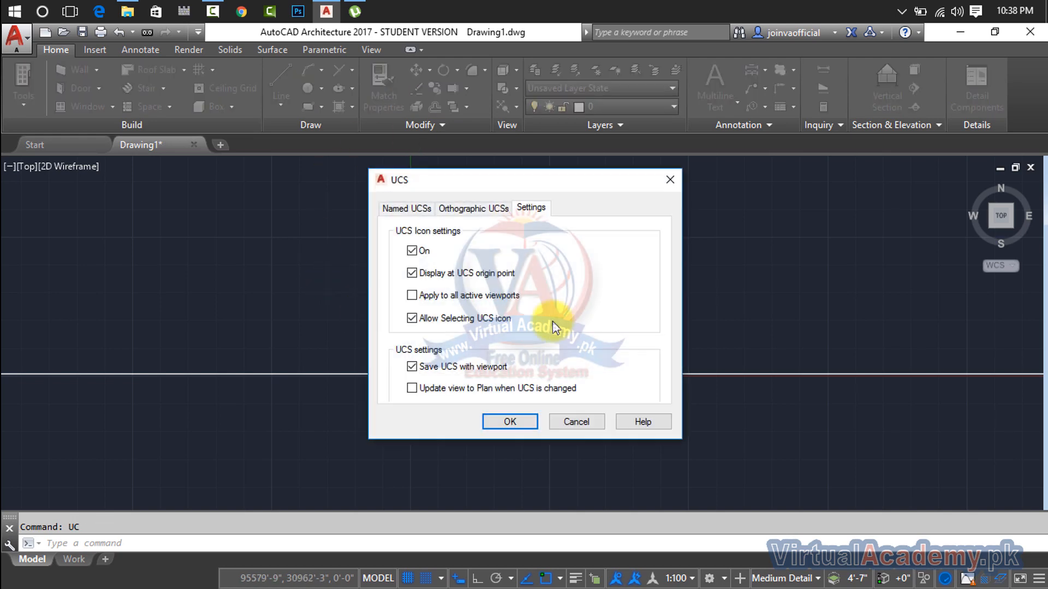
pyautogui.click(437, 275)
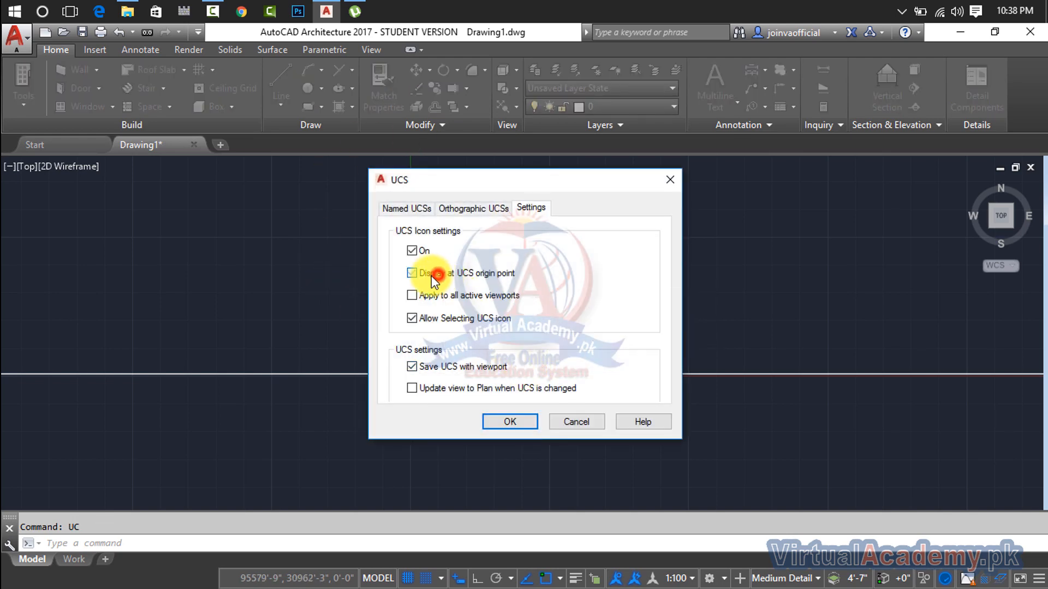
pyautogui.click(507, 423)
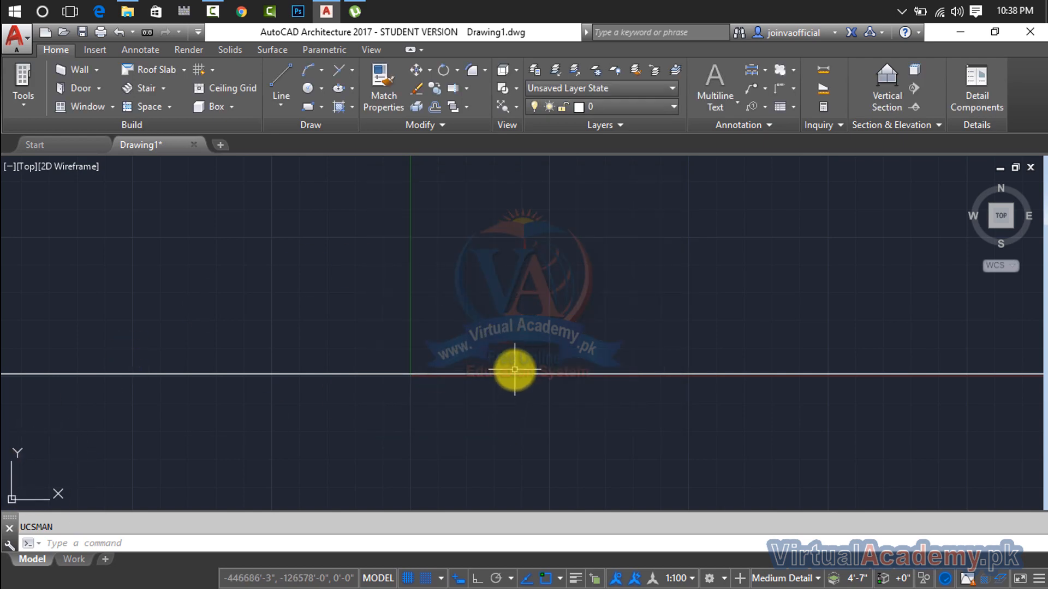
# Delete all the horizontal construction lines
pyautogui.press('Escape')
pyautogui.click(568, 290)
pyautogui.click(437, 398)
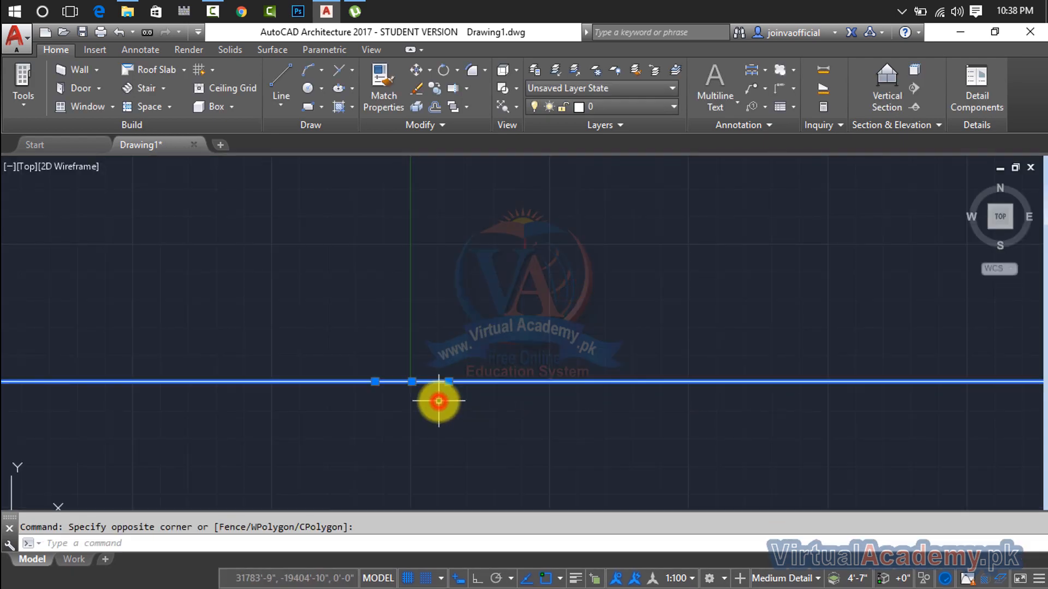
pyautogui.press('Delete')
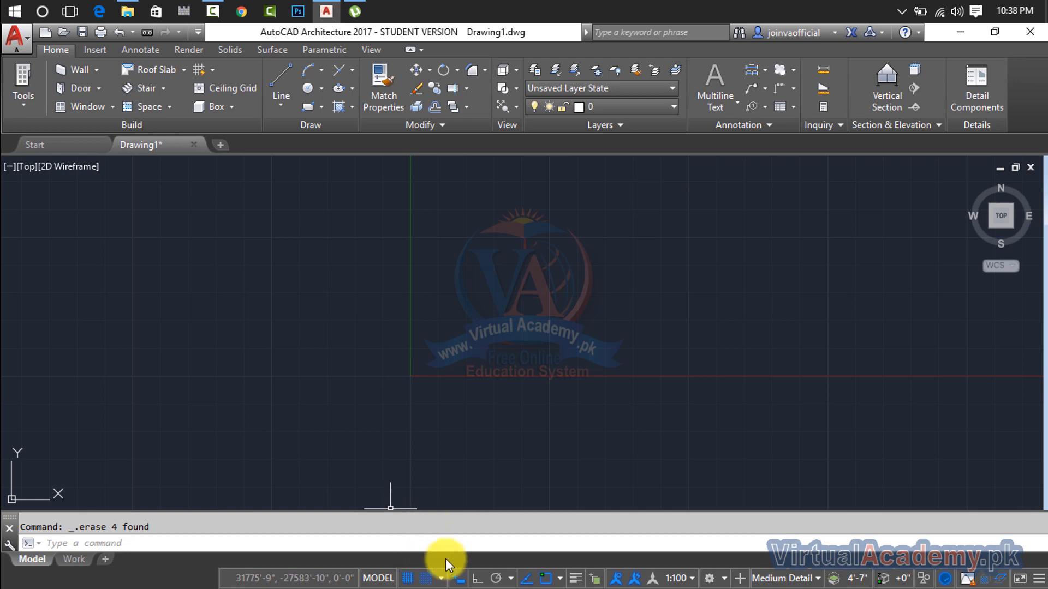
pyautogui.write('xl')
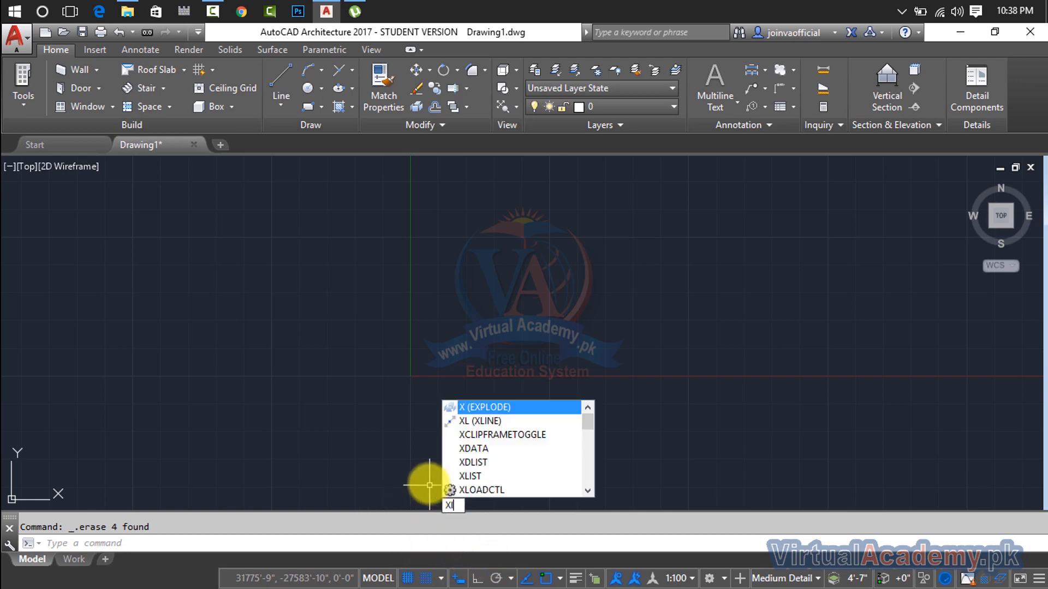
pyautogui.press('Return')
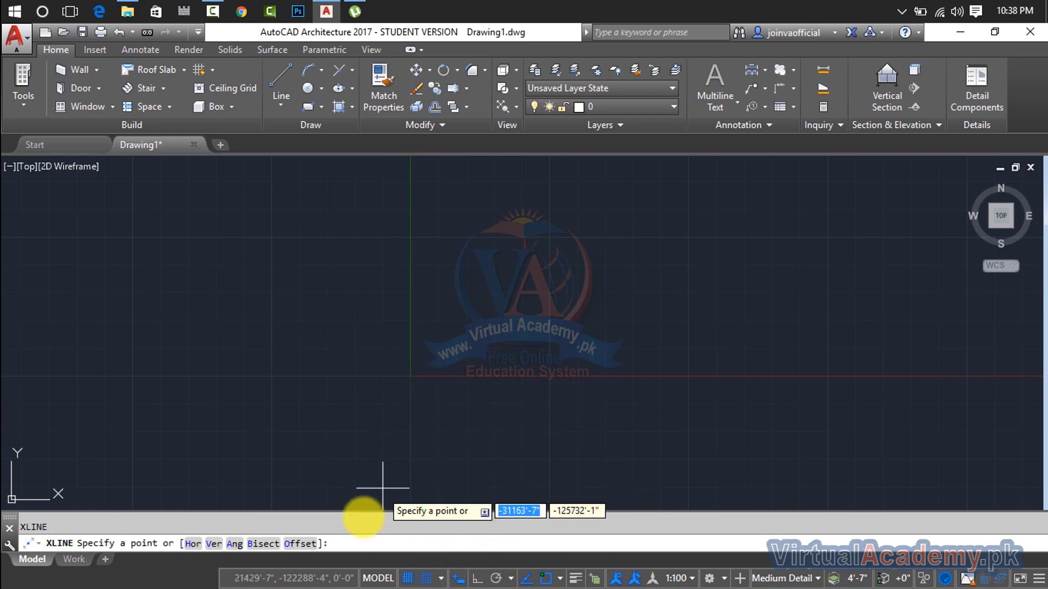
pyautogui.click(300, 544)
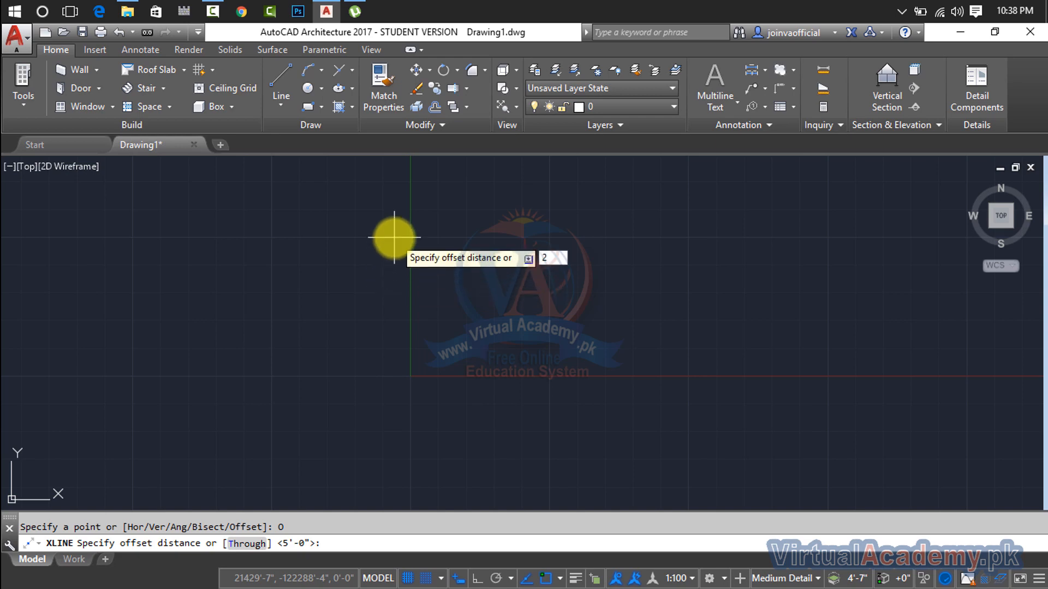
pyautogui.press('Return')
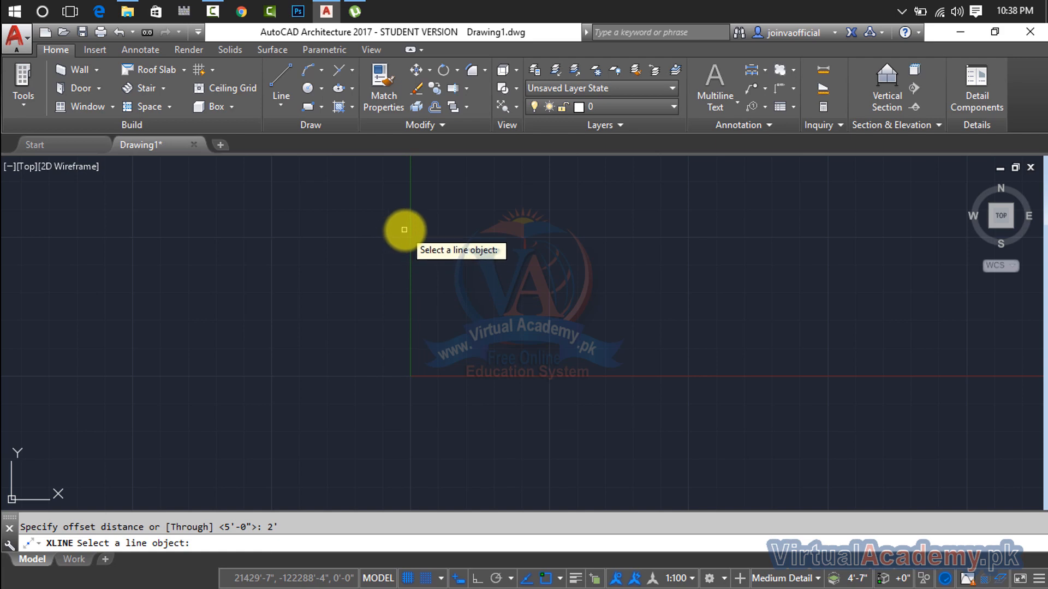
pyautogui.click(410, 229)
pyautogui.rightClick(476, 245)
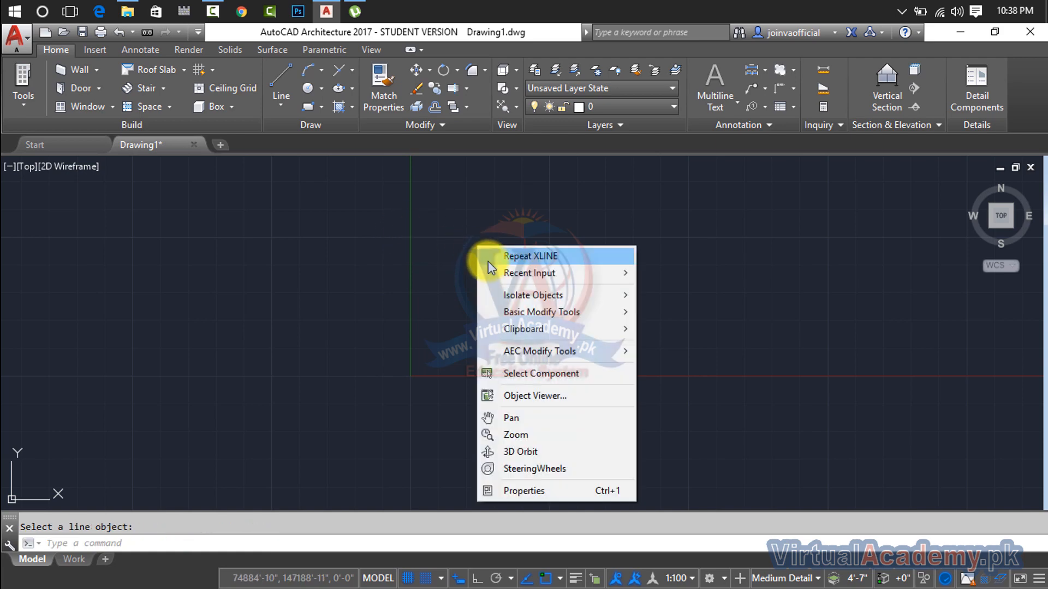
pyautogui.press('Escape')
pyautogui.press('Escape')
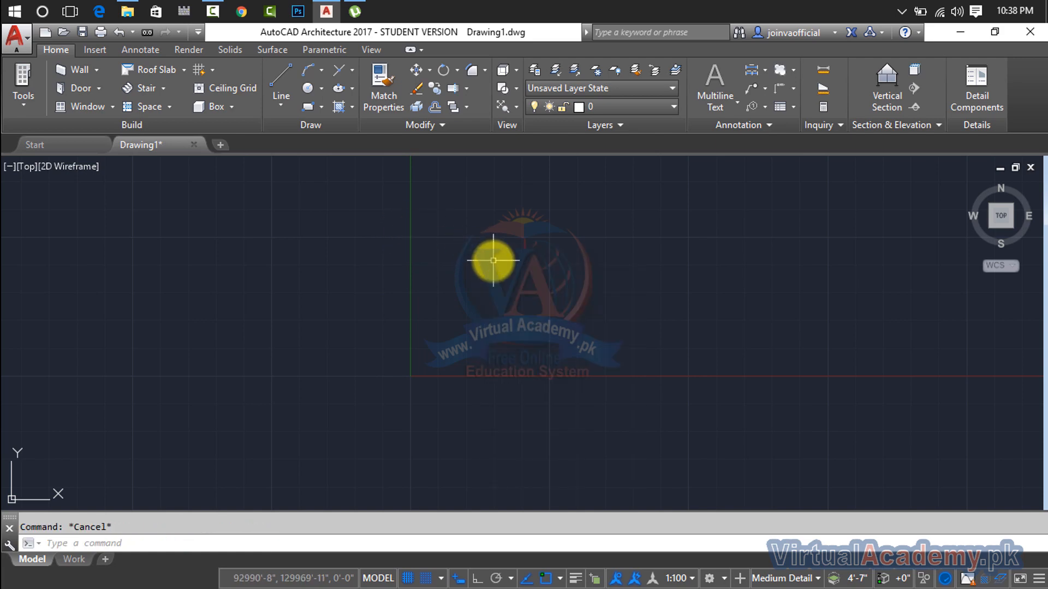
pyautogui.write('c')
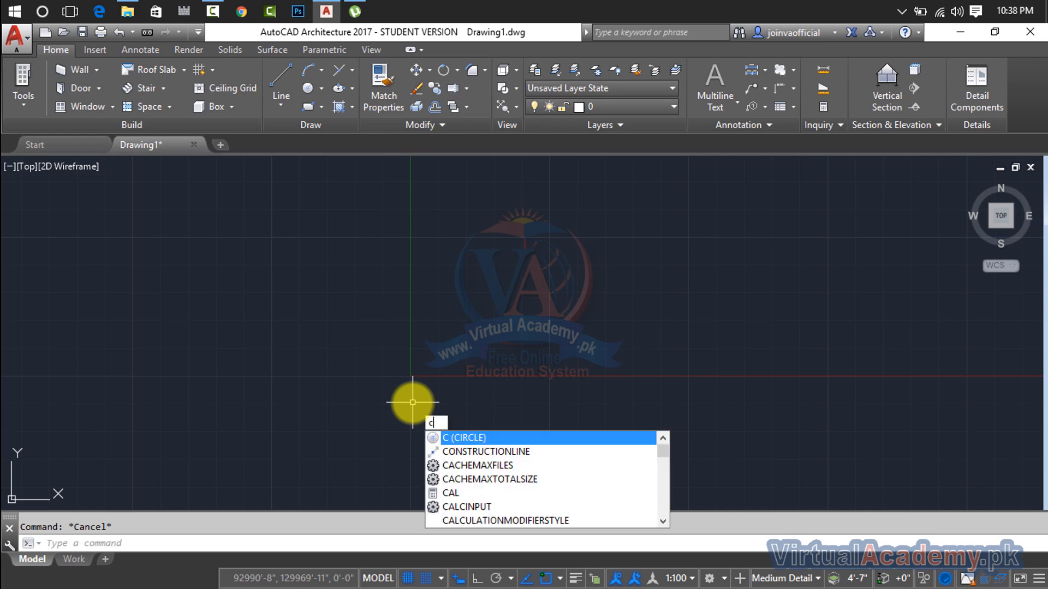
pyautogui.press('BackSpace')
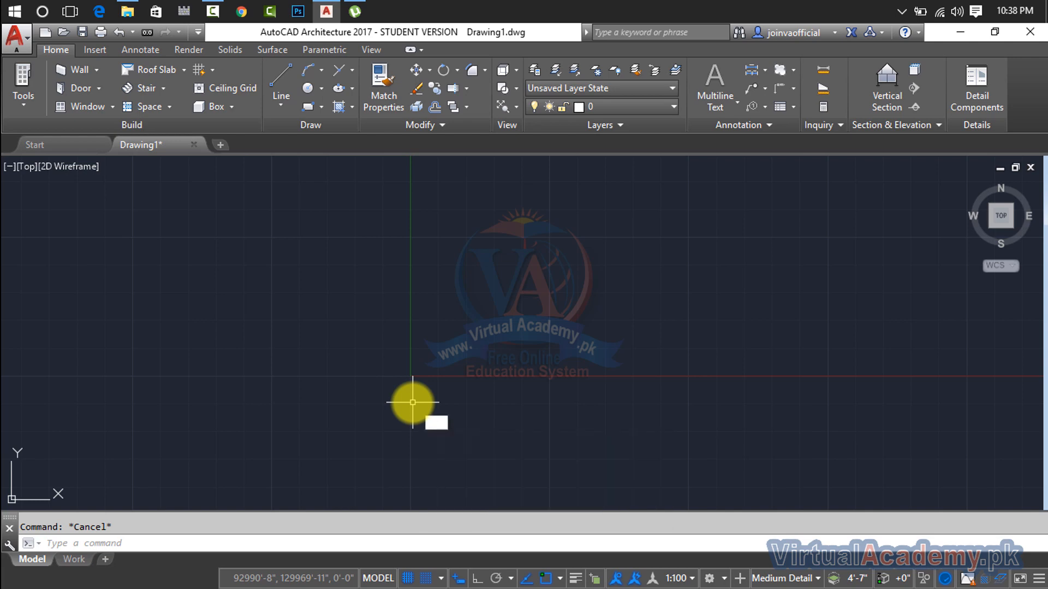
pyautogui.write('c')
pyautogui.press('BackSpace')
# Draw one slightly sloping construction line through two points above the X axis with XLINE, and end the command
pyautogui.write('xl')
pyautogui.press('Return')
pyautogui.click(338, 268)
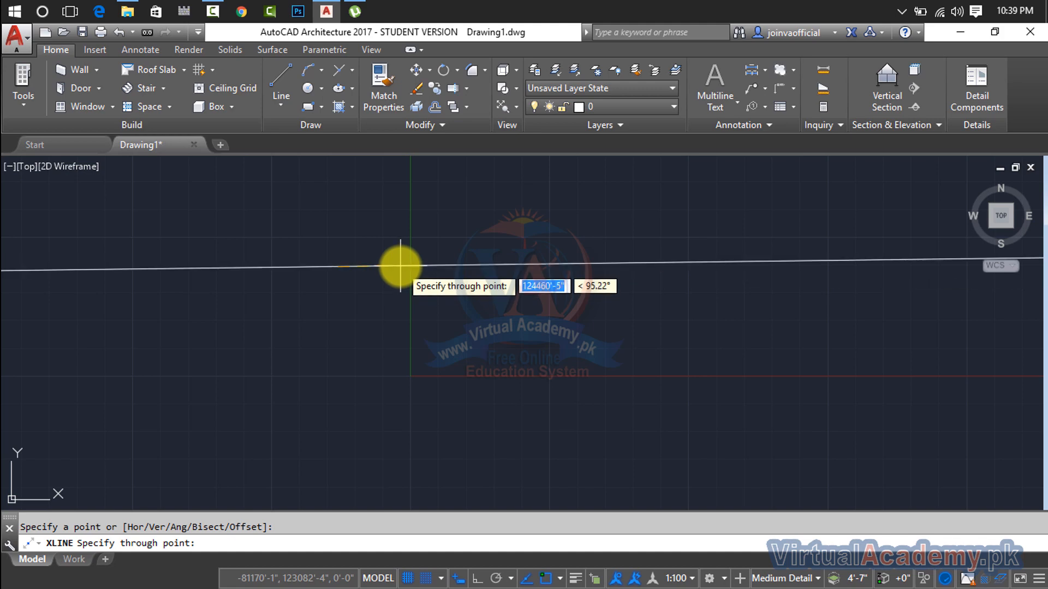
pyautogui.click(400, 264)
pyautogui.press('Escape')
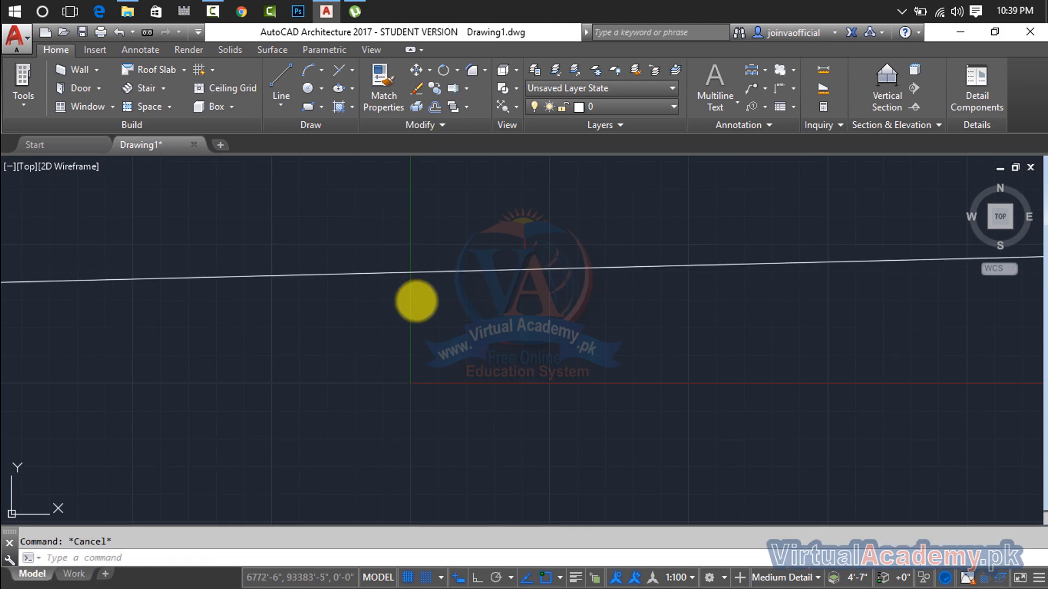
# Offset the sloping construction line repeatedly with XLINE's Offset option, picking two points below it for the distance and entering 5 for one side
pyautogui.write('x')
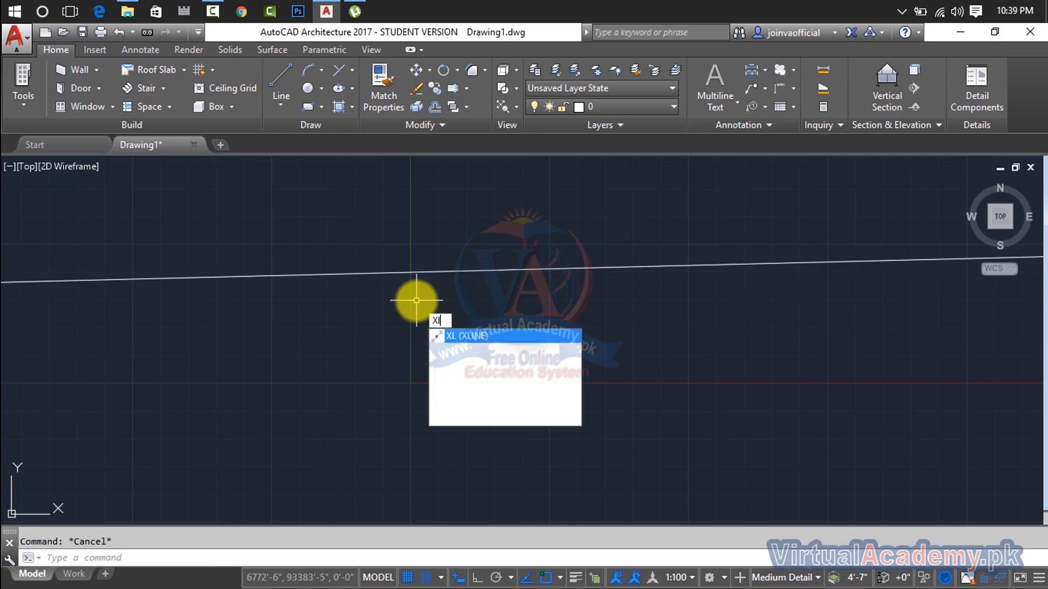
pyautogui.press('Return')
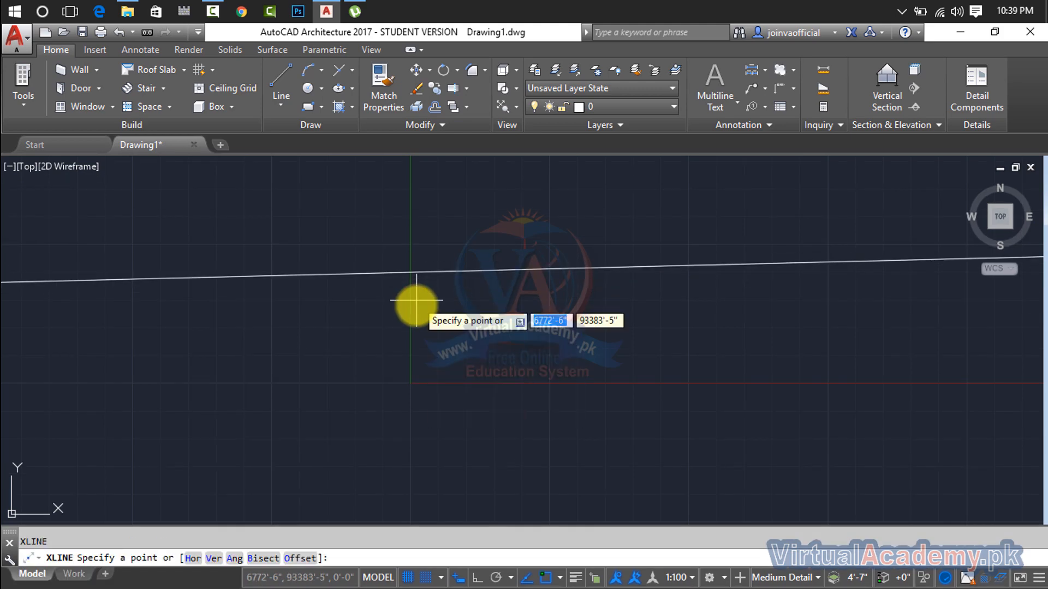
pyautogui.click(300, 558)
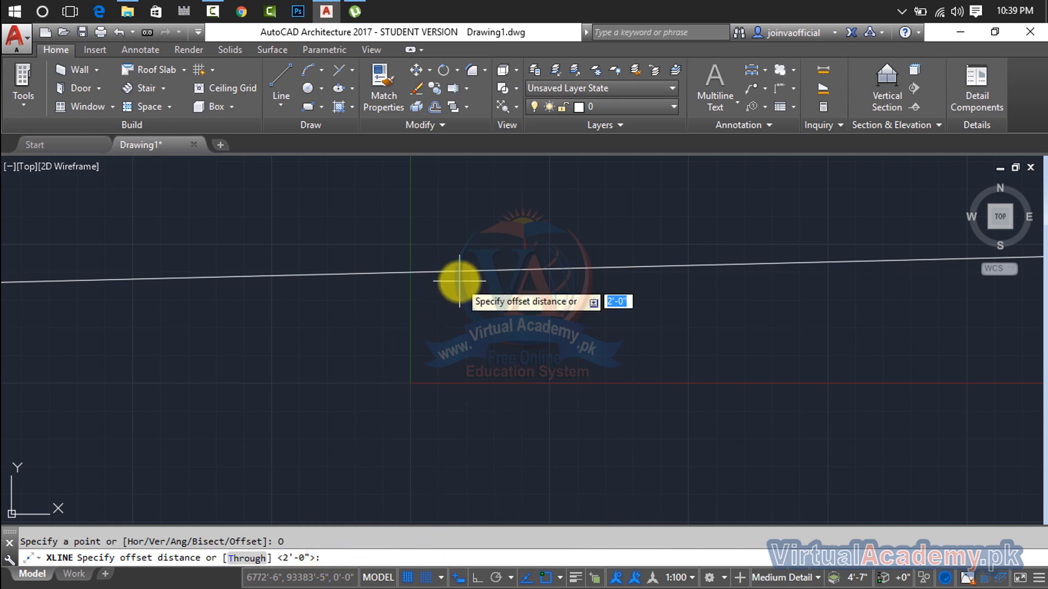
pyautogui.click(188, 344)
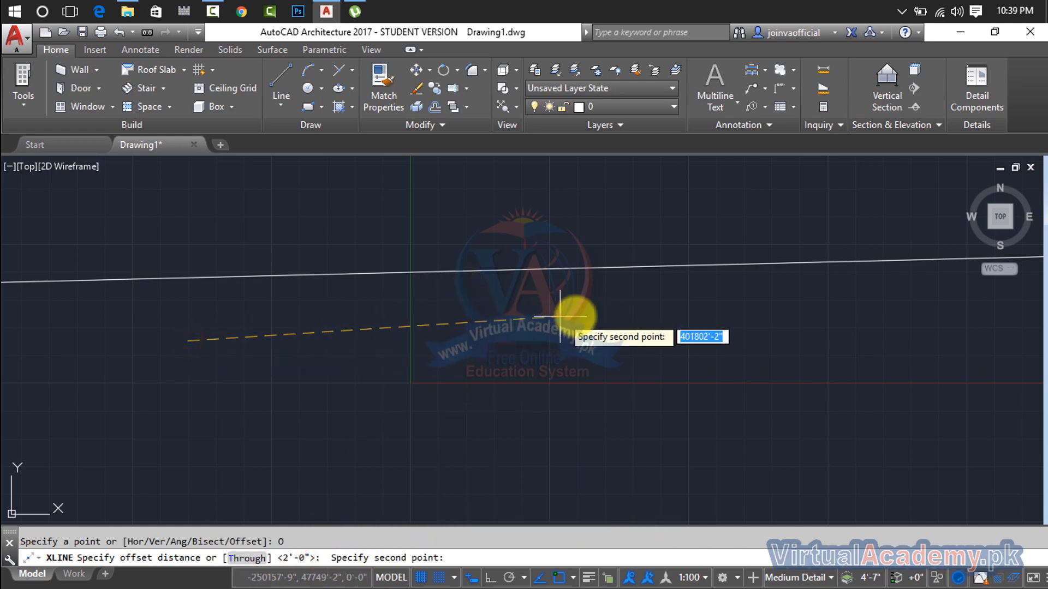
pyautogui.click(583, 314)
pyautogui.click(545, 269)
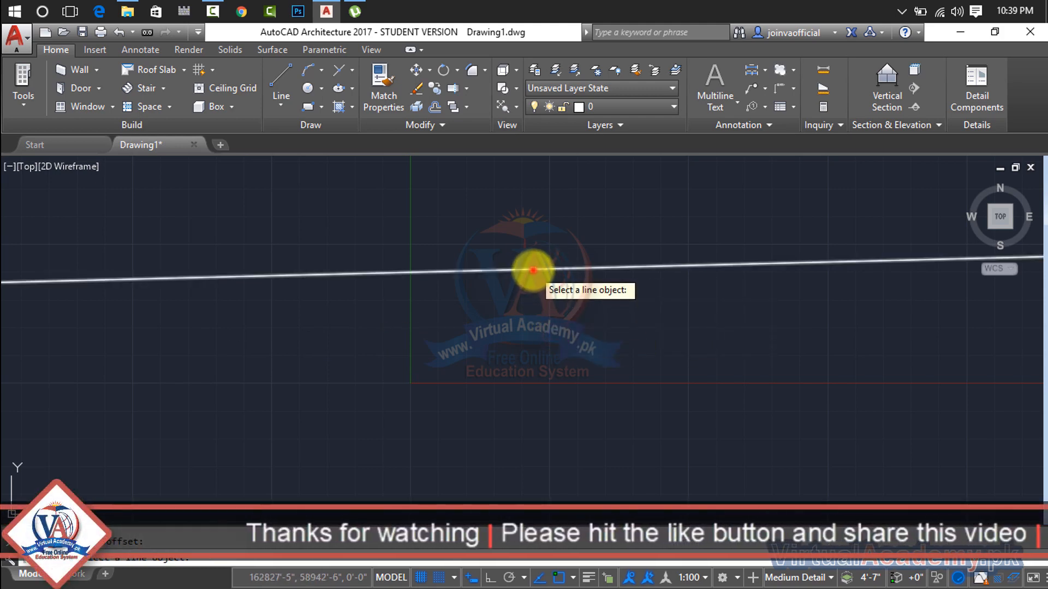
pyautogui.click(530, 271)
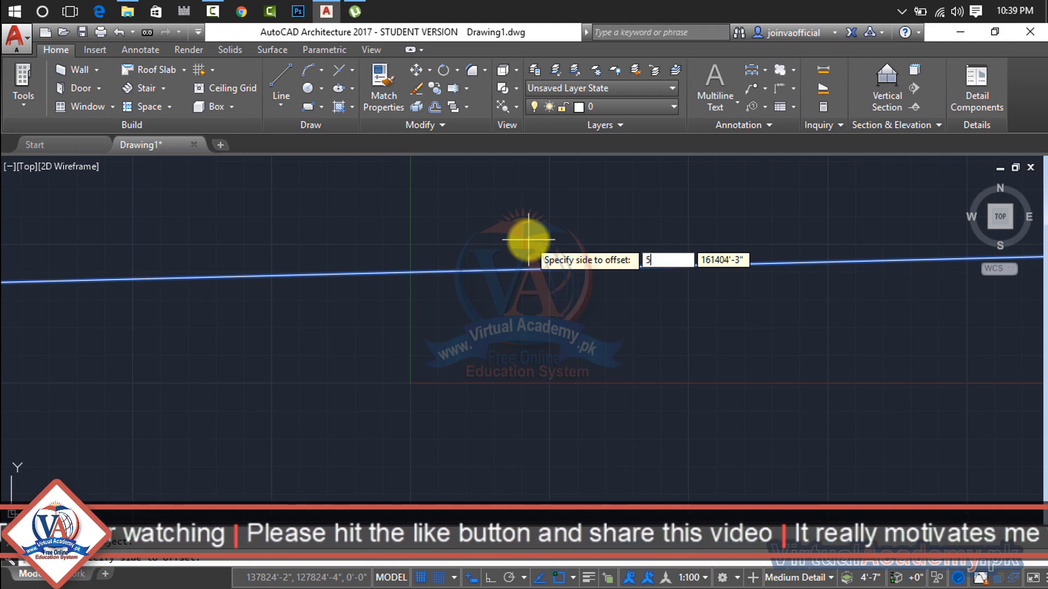
pyautogui.press('Return')
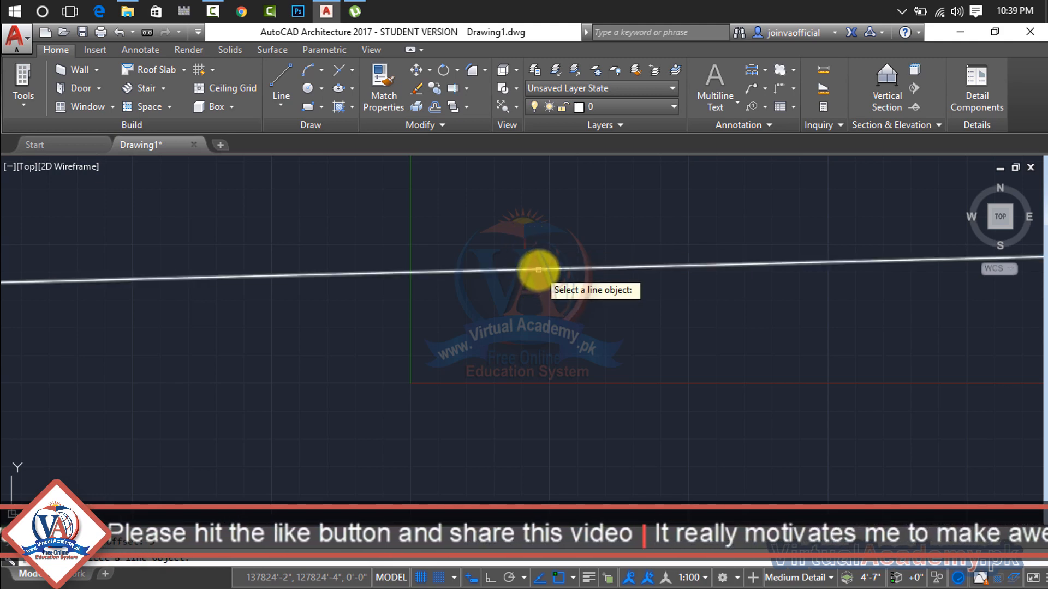
pyautogui.click(538, 269)
pyautogui.click(545, 305)
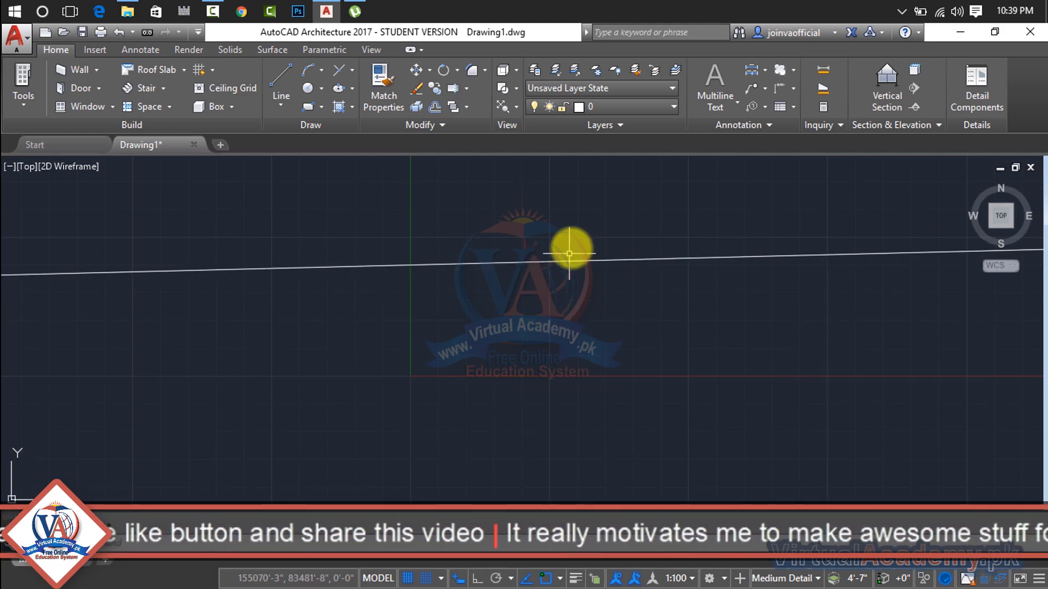
# Delete the sloping construction line
pyautogui.click(580, 229)
pyautogui.click(513, 322)
pyautogui.press('Delete')
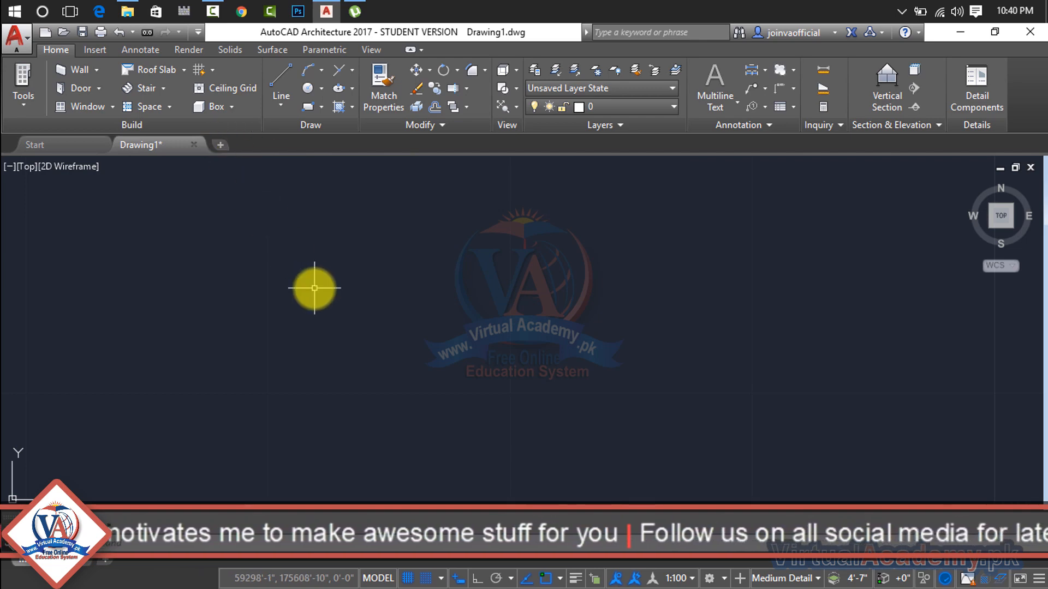
# Draw one horizontal construction line through a point in the upper drawing area with XLINE's Hor option, and end the command
pyautogui.write('xl')
pyautogui.press('Return')
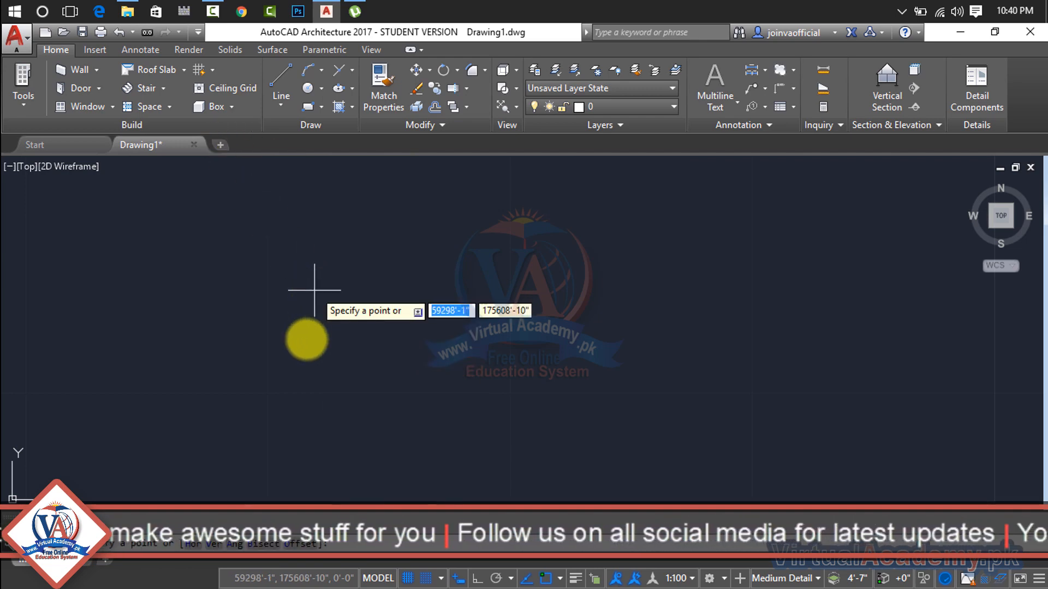
pyautogui.click(195, 548)
pyautogui.click(390, 209)
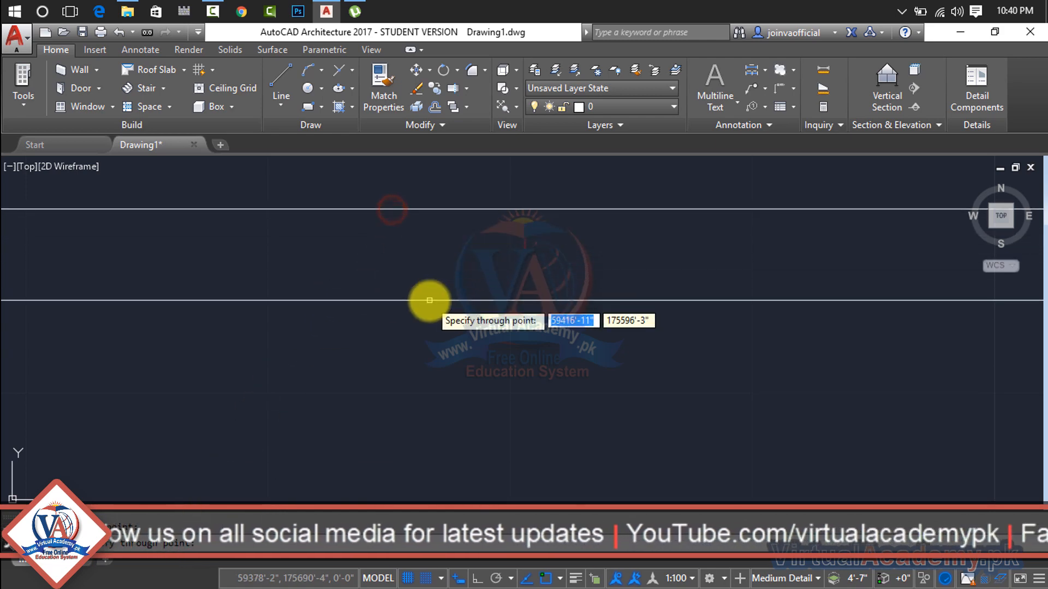
pyautogui.press('Escape')
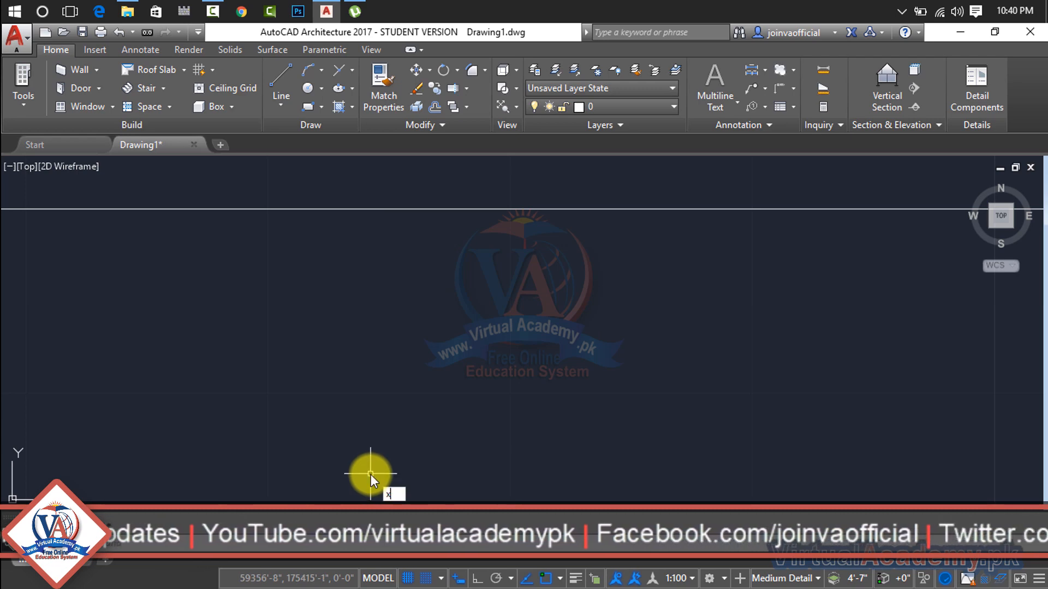
# Offset the horizontal construction line downward seven times with XLINE's Offset option at a distance of 20', each time from the newest line
pyautogui.press('Return')
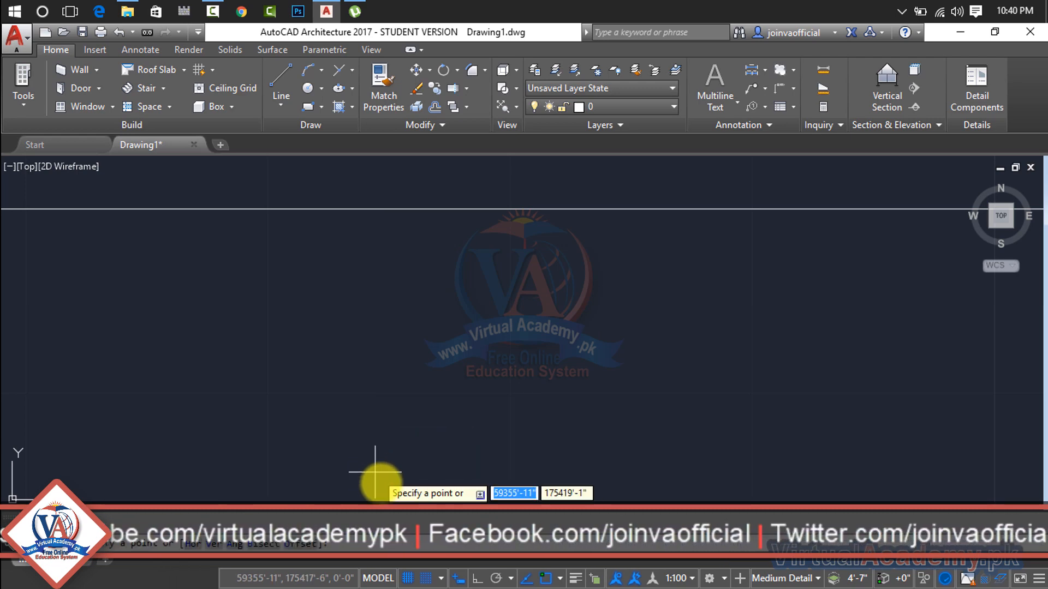
pyautogui.click(309, 544)
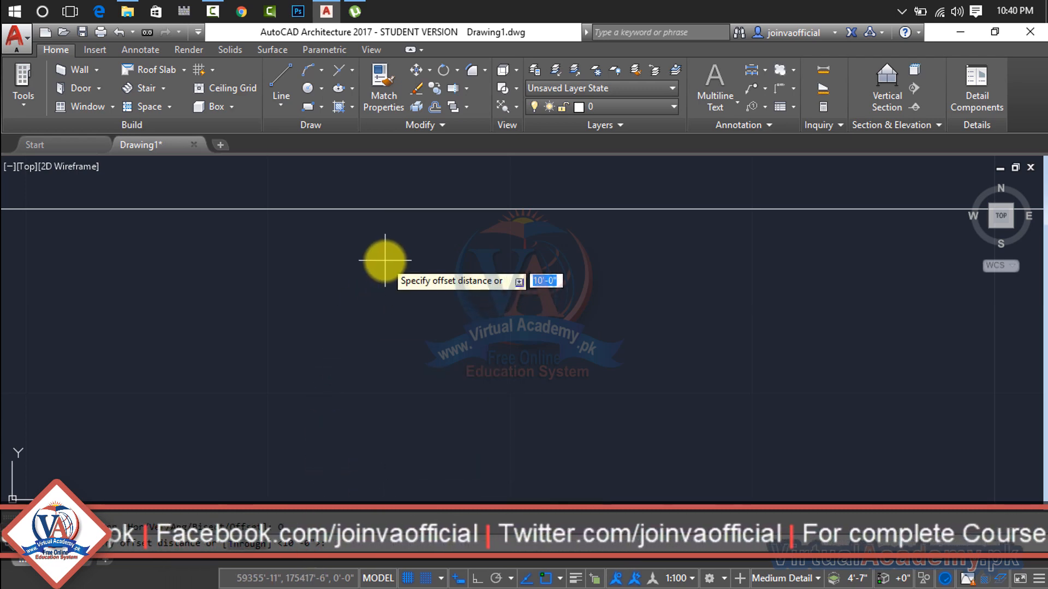
pyautogui.write("20'")
pyautogui.press('Return')
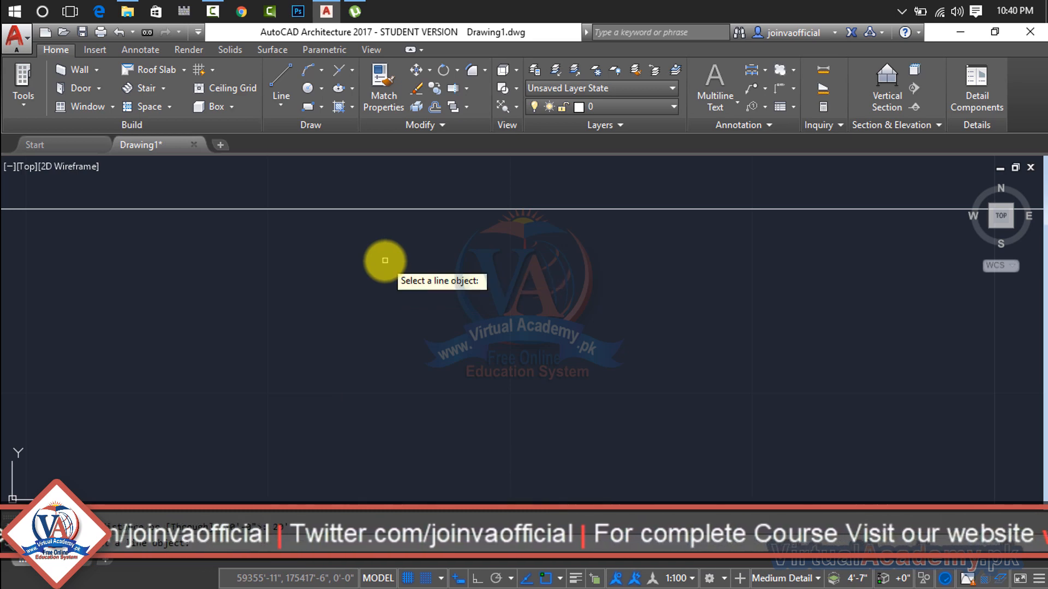
pyautogui.click(423, 209)
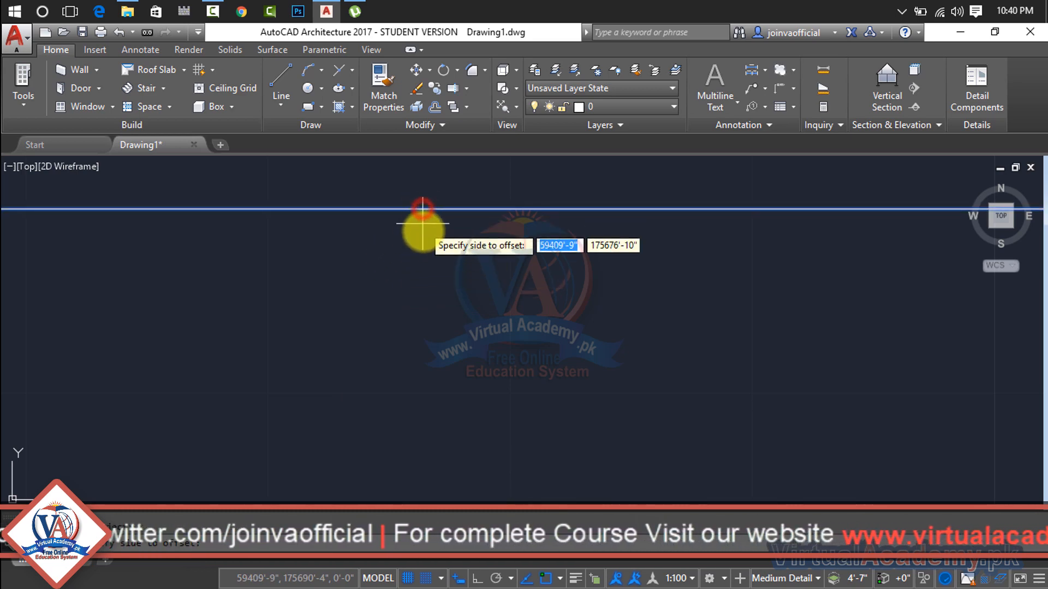
pyautogui.click(421, 243)
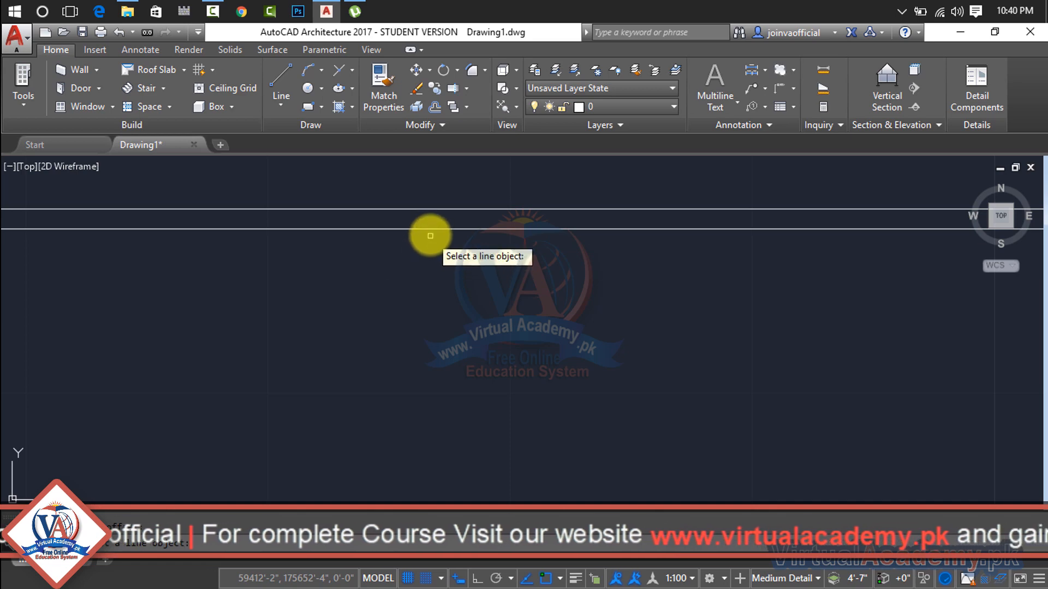
pyautogui.click(431, 230)
pyautogui.click(437, 267)
pyautogui.scroll(4, 437, 249)
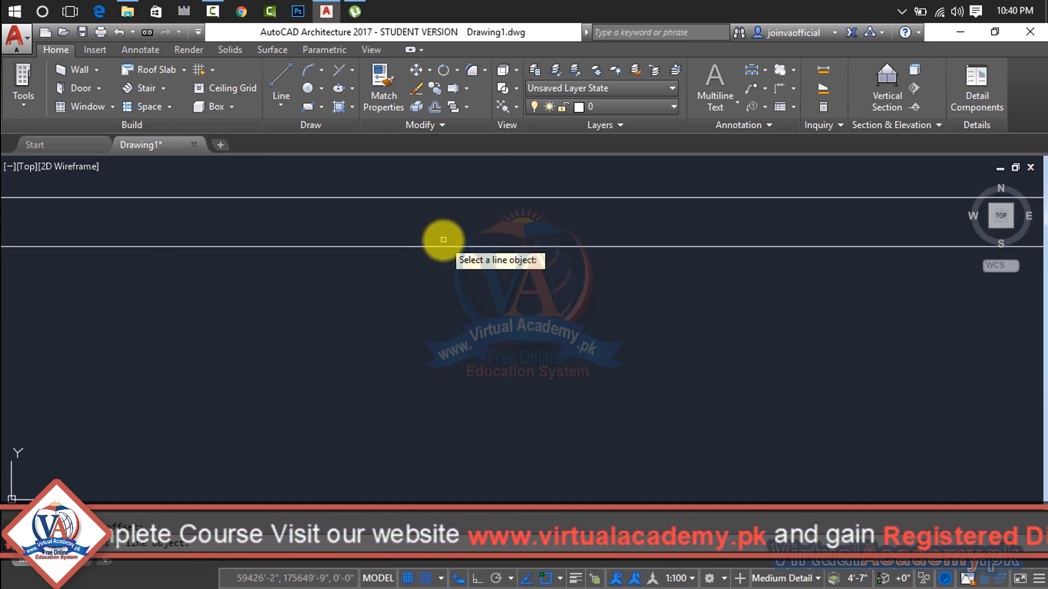
pyautogui.scroll(2, 439, 241)
pyautogui.click(440, 250)
pyautogui.click(444, 295)
pyautogui.click(439, 330)
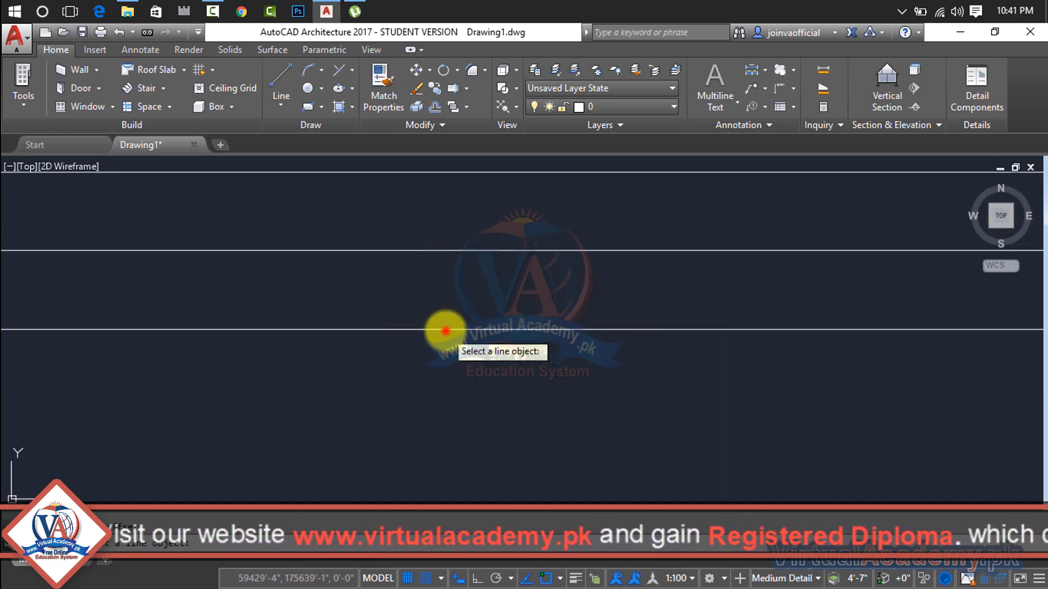
pyautogui.click(439, 398)
pyautogui.scroll(-6, 440, 386)
pyautogui.click(445, 388)
pyautogui.click(439, 428)
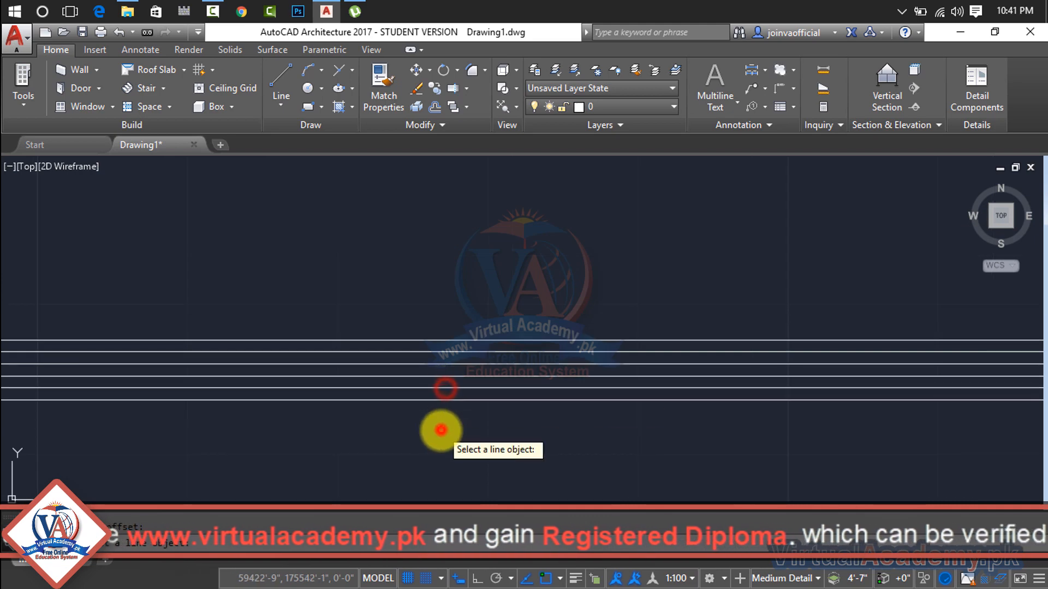
pyautogui.click(448, 401)
pyautogui.click(446, 434)
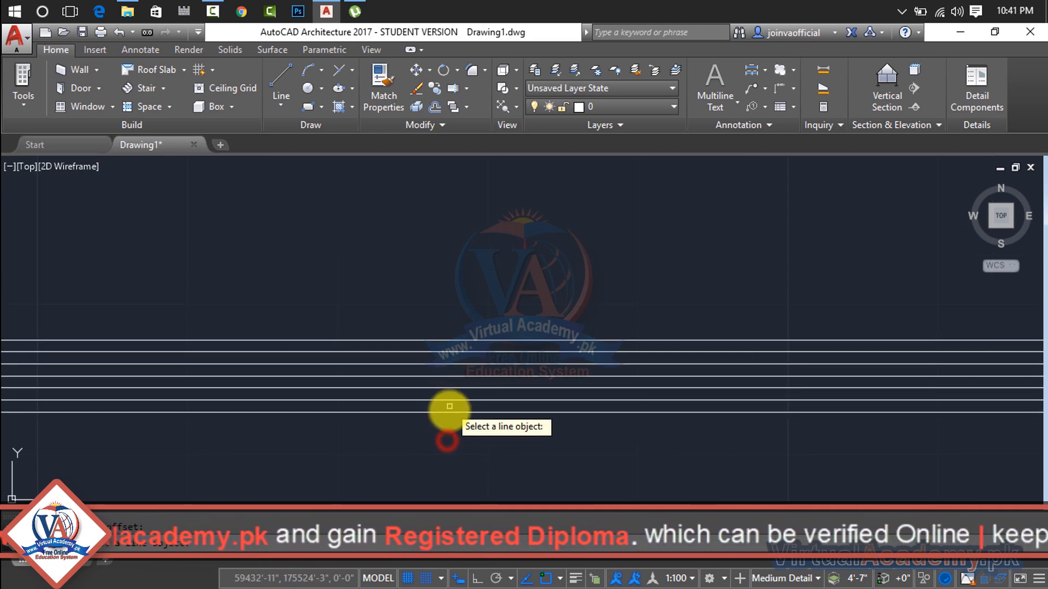
pyautogui.click(444, 413)
pyautogui.click(444, 454)
# Add three more horizontal construction lines above the original one at the same offset distance, working upward from the topmost line
pyautogui.scroll(2, 441, 347)
pyautogui.scroll(2, 441, 348)
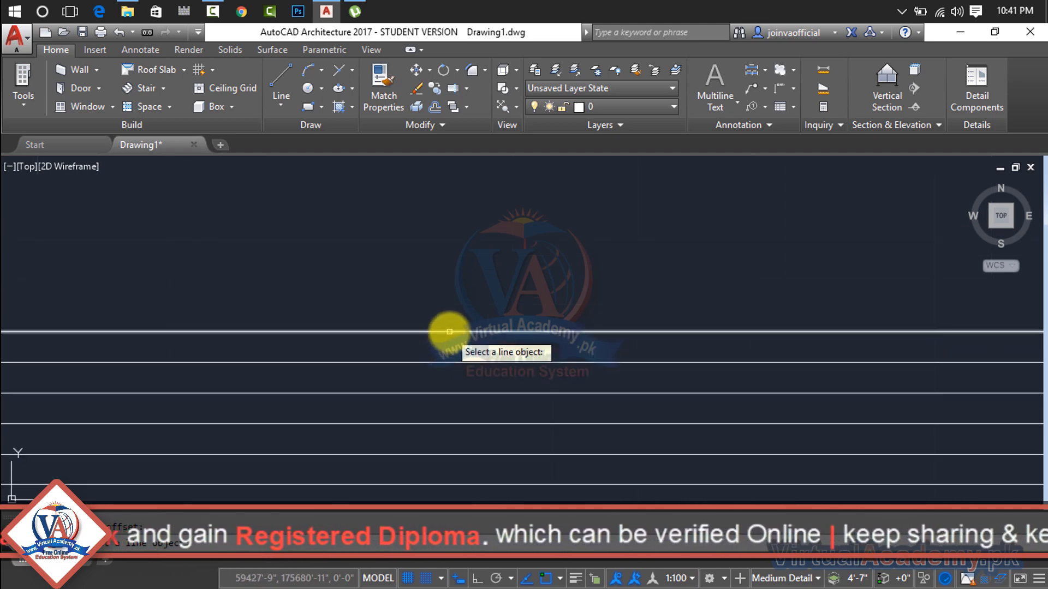
pyautogui.click(445, 331)
pyautogui.click(449, 297)
pyautogui.click(456, 301)
pyautogui.click(453, 277)
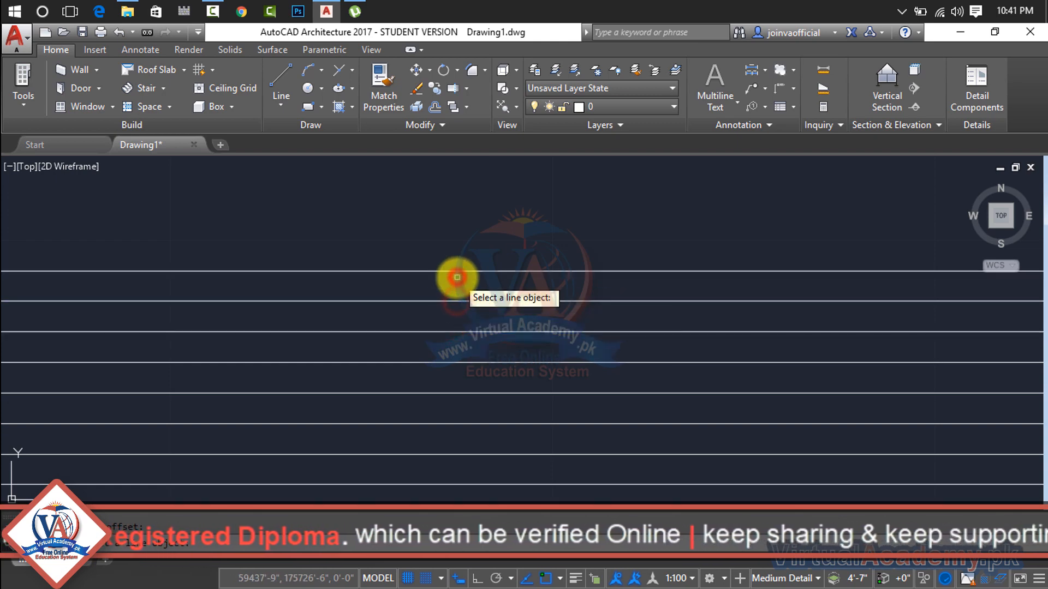
pyautogui.click(453, 271)
pyautogui.click(458, 247)
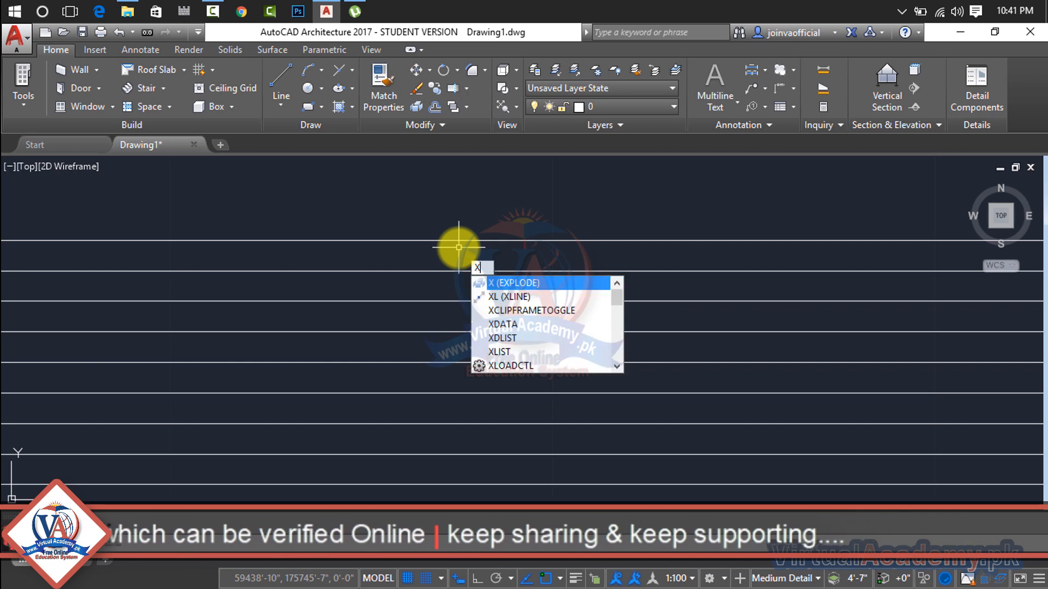
# Draw one vertical construction line across the western part of the horizontal lines with XLINE's Ver option, and end the command
pyautogui.press('Return')
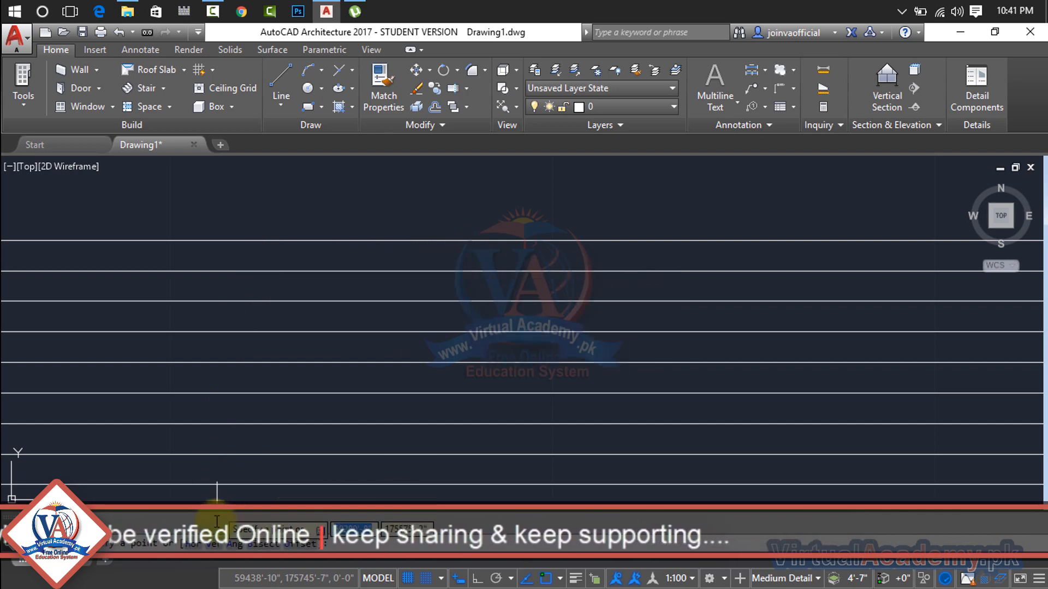
pyautogui.click(171, 265)
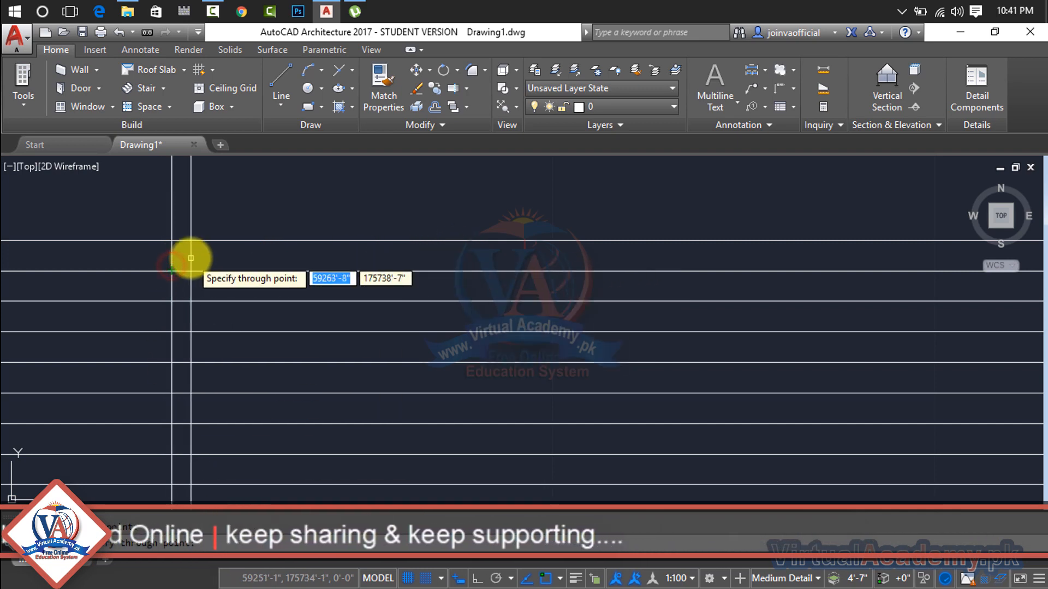
pyautogui.press('Escape')
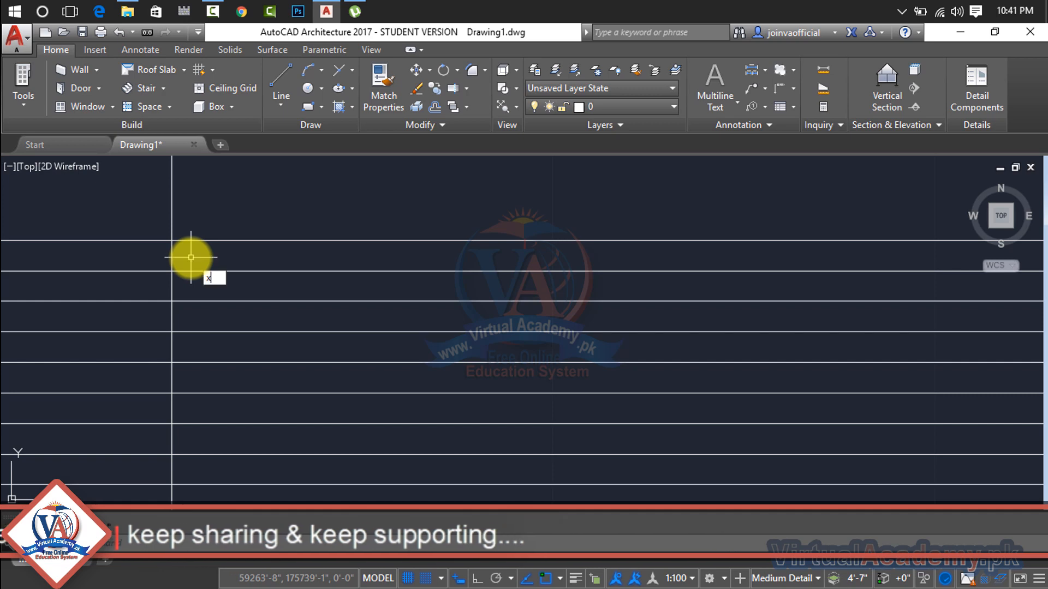
# Offset the vertical construction line eastward four times with XLINE's Offset option at a distance of 20', and end the command
pyautogui.write('l')
pyautogui.press('Return')
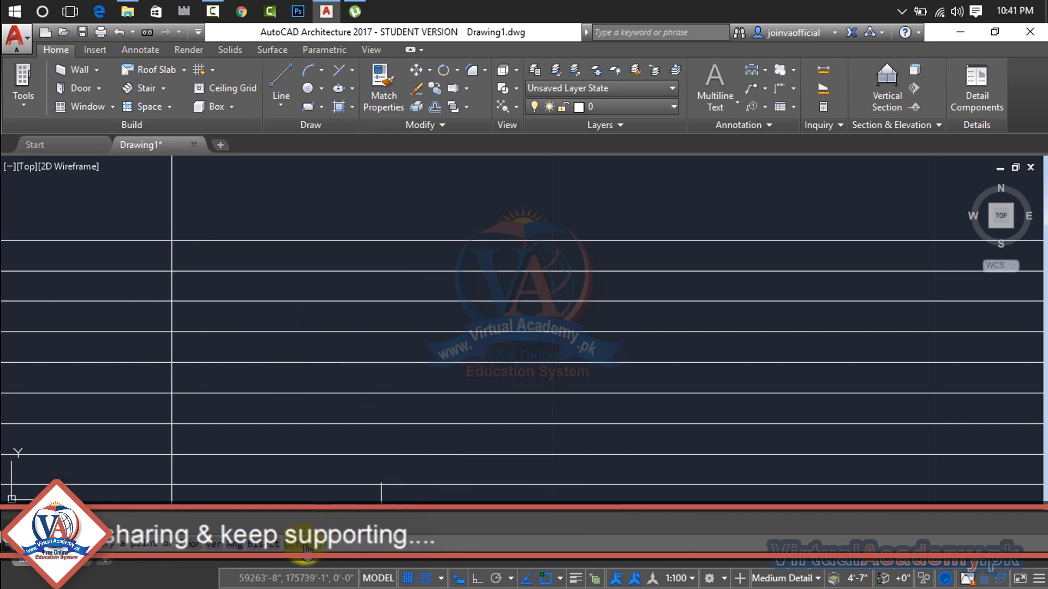
pyautogui.write('o')
pyautogui.press('Return')
pyautogui.write("20'")
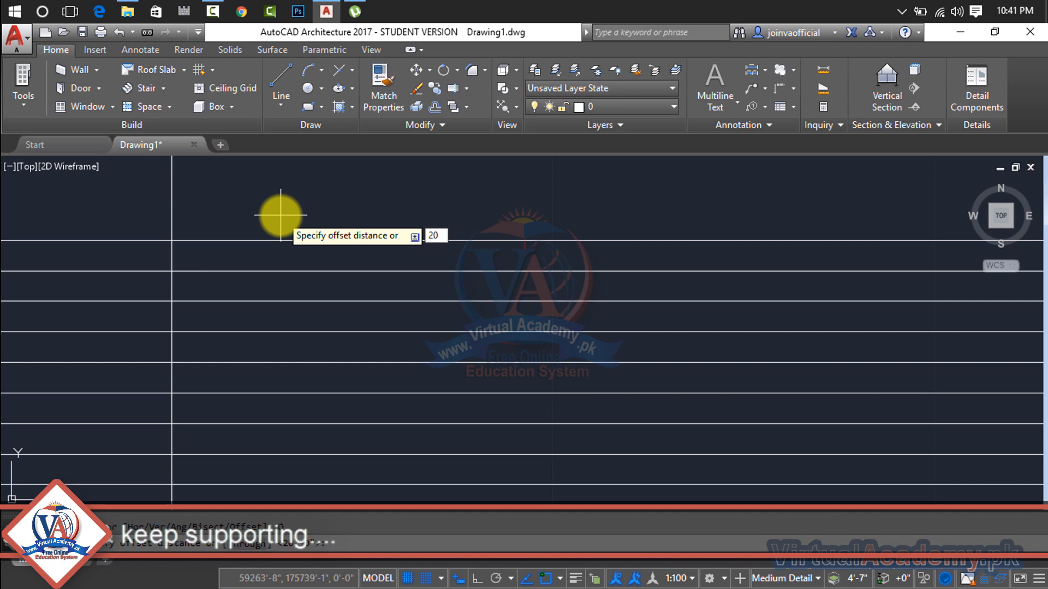
pyautogui.press('Return')
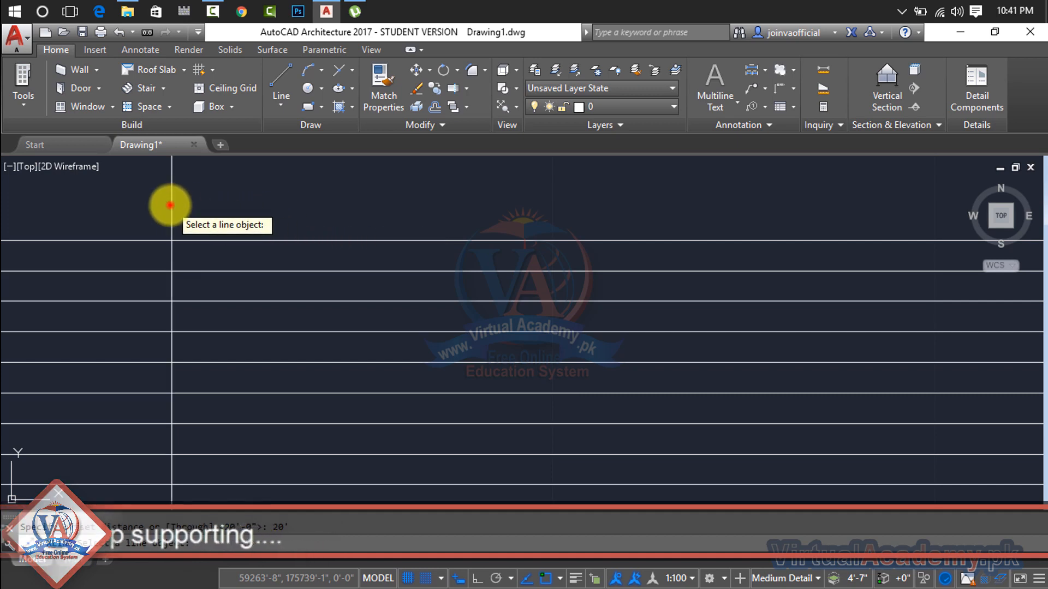
pyautogui.click(172, 206)
pyautogui.click(204, 203)
pyautogui.click(204, 200)
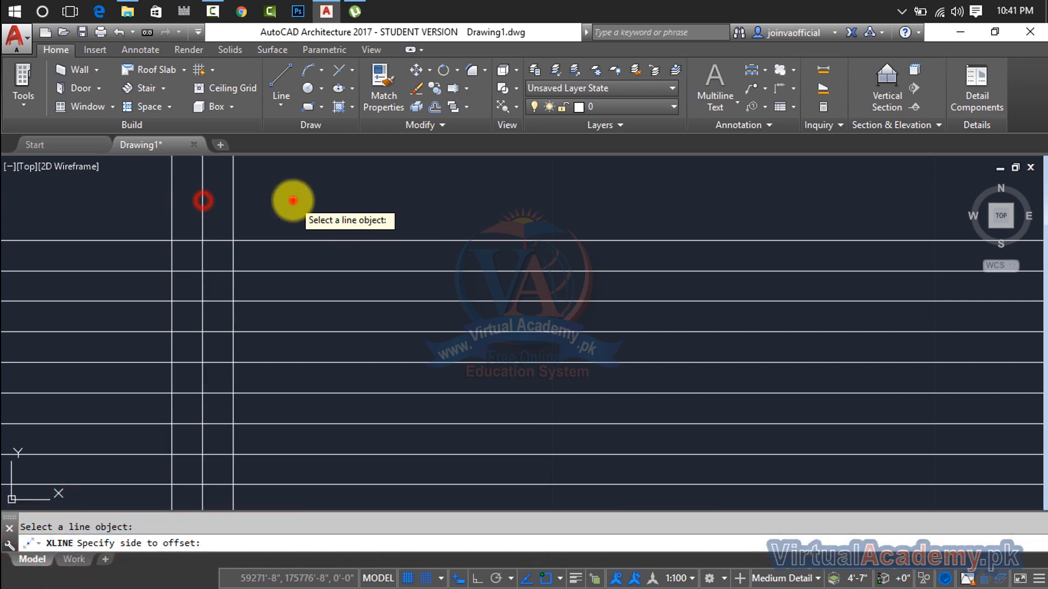
pyautogui.click(293, 202)
pyautogui.click(234, 201)
pyautogui.click(285, 204)
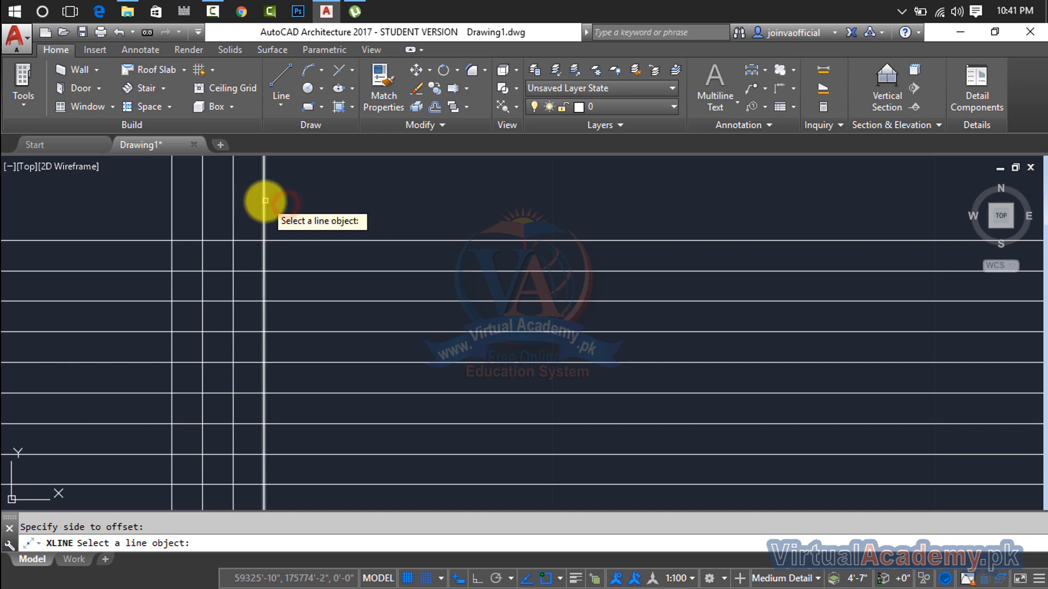
pyautogui.click(264, 200)
pyautogui.click(316, 202)
pyautogui.press('Escape')
# Delete all the horizontal and vertical construction lines with one crossing selection
pyautogui.click(345, 187)
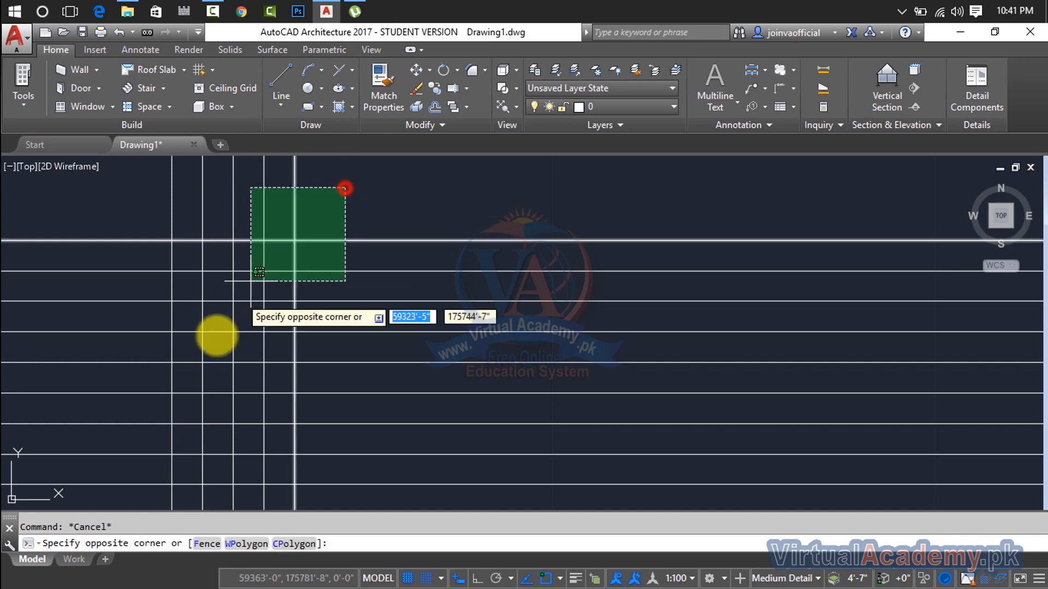
pyautogui.scroll(-5, 215, 334)
pyautogui.click(153, 468)
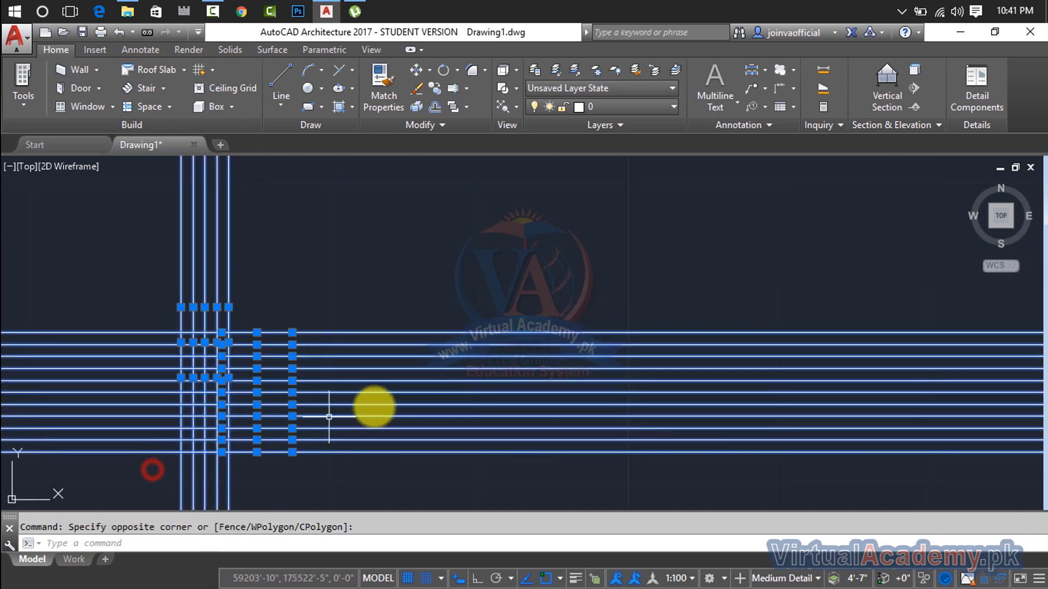
pyautogui.press('Delete')
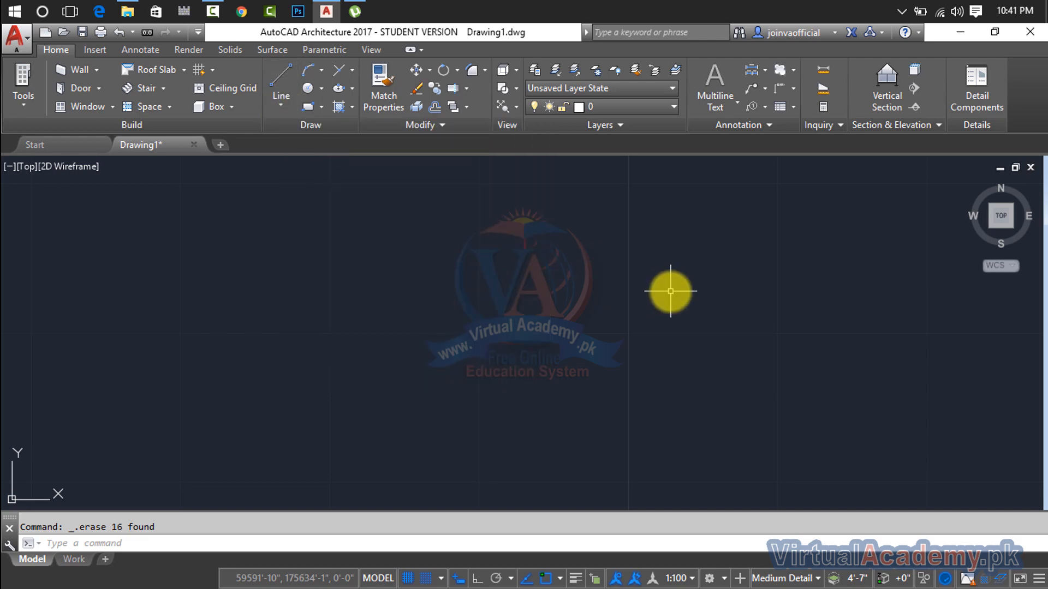
pyautogui.press('Escape')
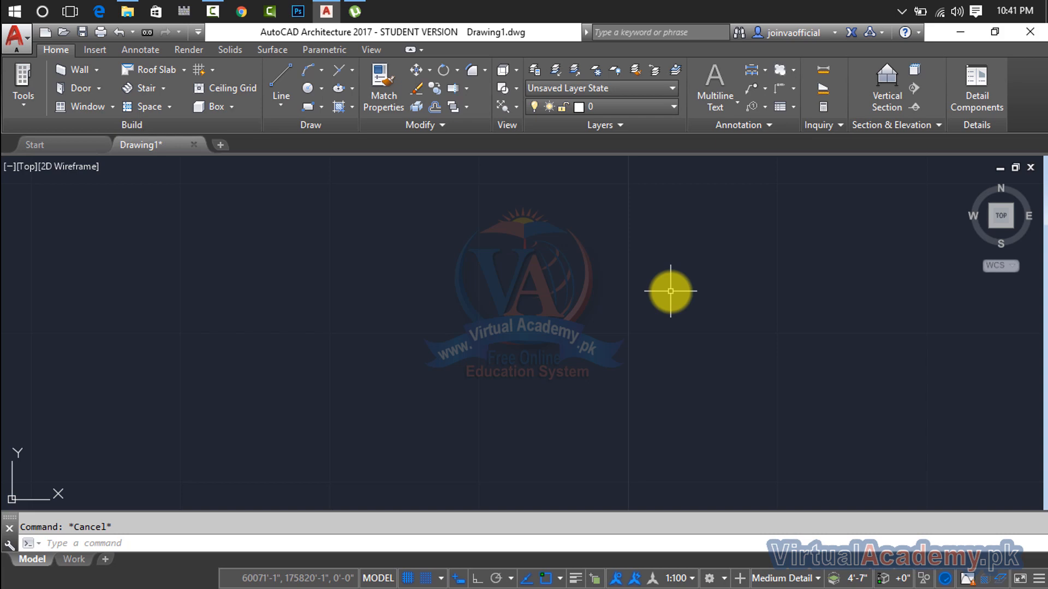